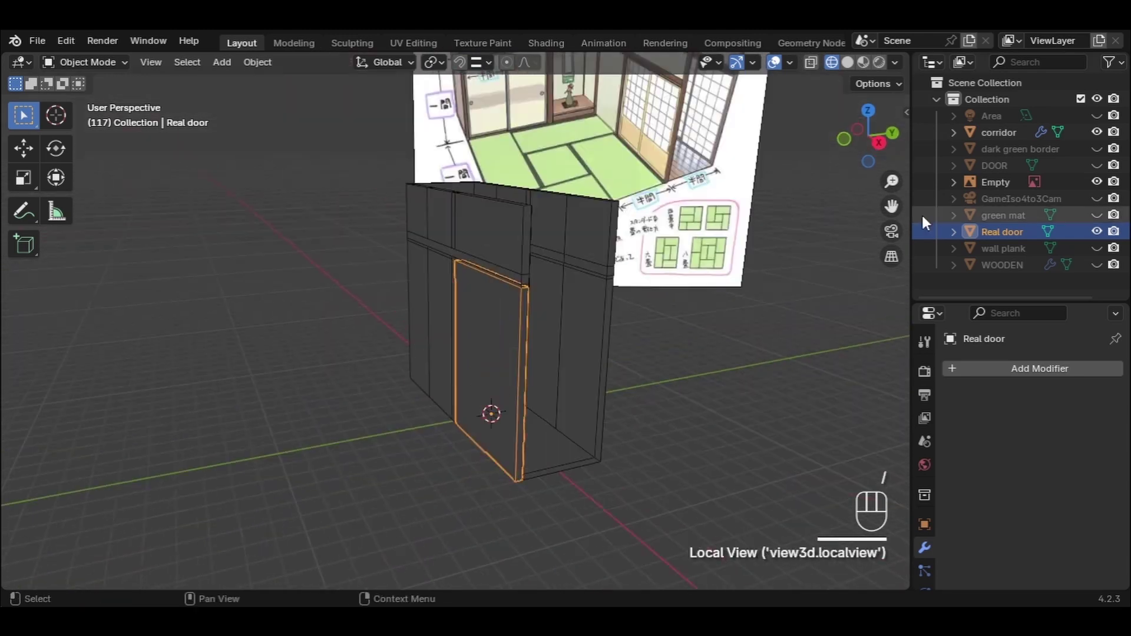
Step: Divide the Real door mesh into four panels with one vertical and one horizontal loop cut
middle_drag(535, 335, 475, 413)
key(Tab)
key(ctrl+r)
click(483, 346)
key(x)
key(x)
key(x)
key(Escape)
Step: Inset the two upper panel faces of the door together
middle_drag(397, 398, 595, 273)
shift+click(519, 265)
key(i)
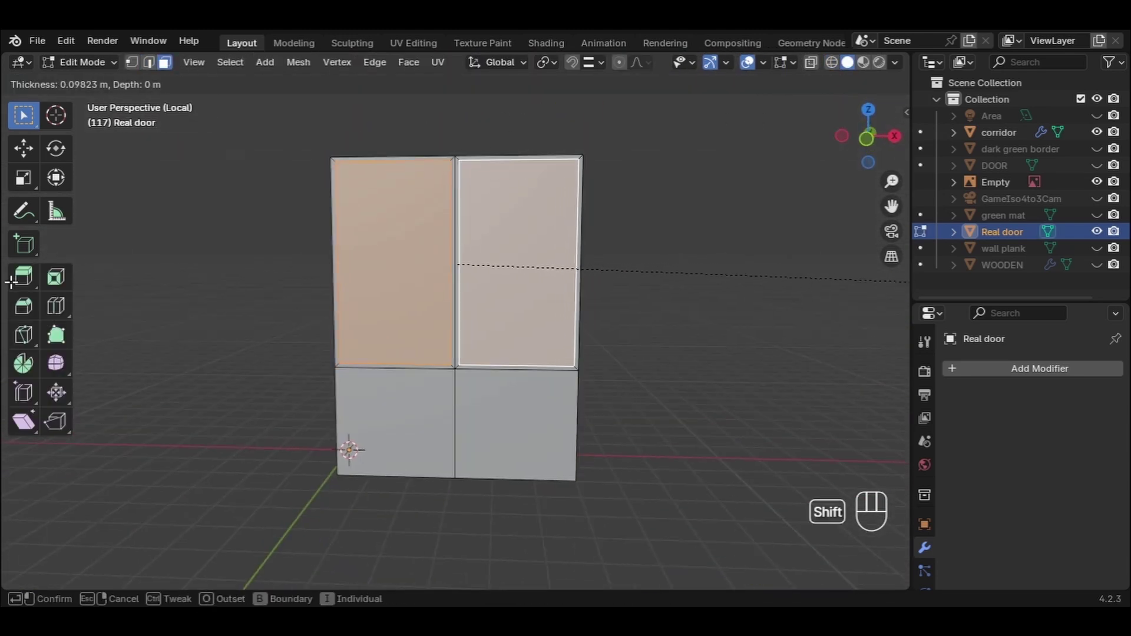
key(BackSpace)
key(BackSpace)
key(Return)
Step: Extrude the two inset upper faces inward to recess them into the door's thickness
key(KP_3)
scroll(453, 336, up, 5)
key(e)
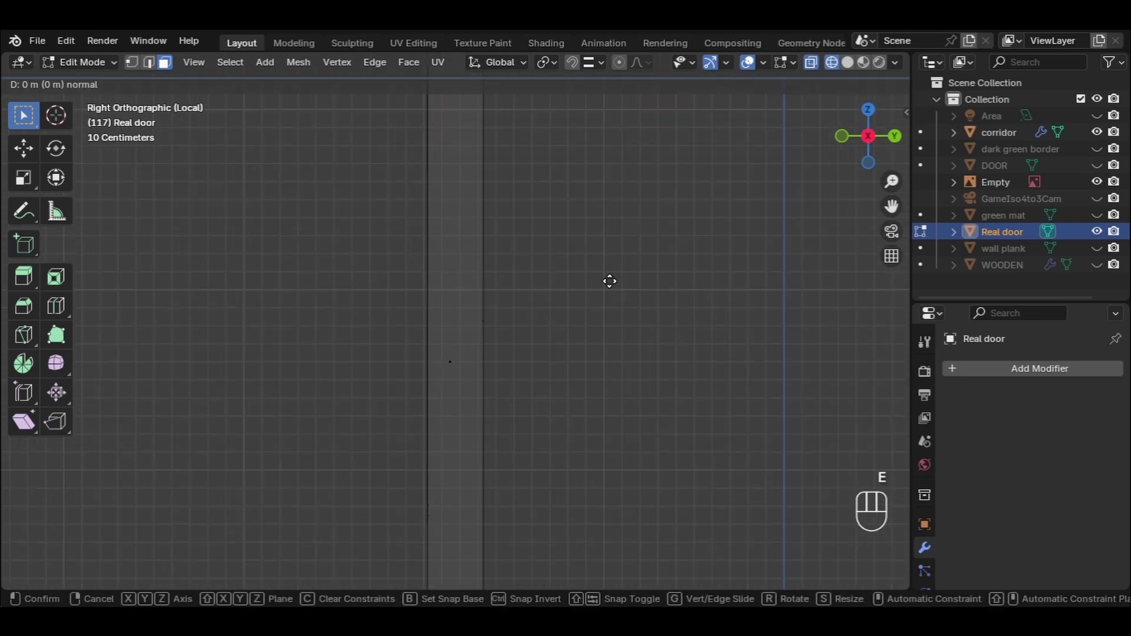
click(563, 263)
middle_drag(563, 262, 589, 330)
Step: Add loop cuts forming a grid of three vertical and four horizontal lines in each recessed upper panel
key(KP_1)
key(ctrl+r)
click(393, 306)
scroll(393, 306, up, 3)
click(184, 426)
key(ctrl+r)
click(660, 254)
Step: Dissolve the surplus loop-cut edges on the door frame and lower panels, keeping only the grids inside the recesses
scroll(381, 368, up, 4)
shift+click(380, 368)
scroll(380, 368, down, 5)
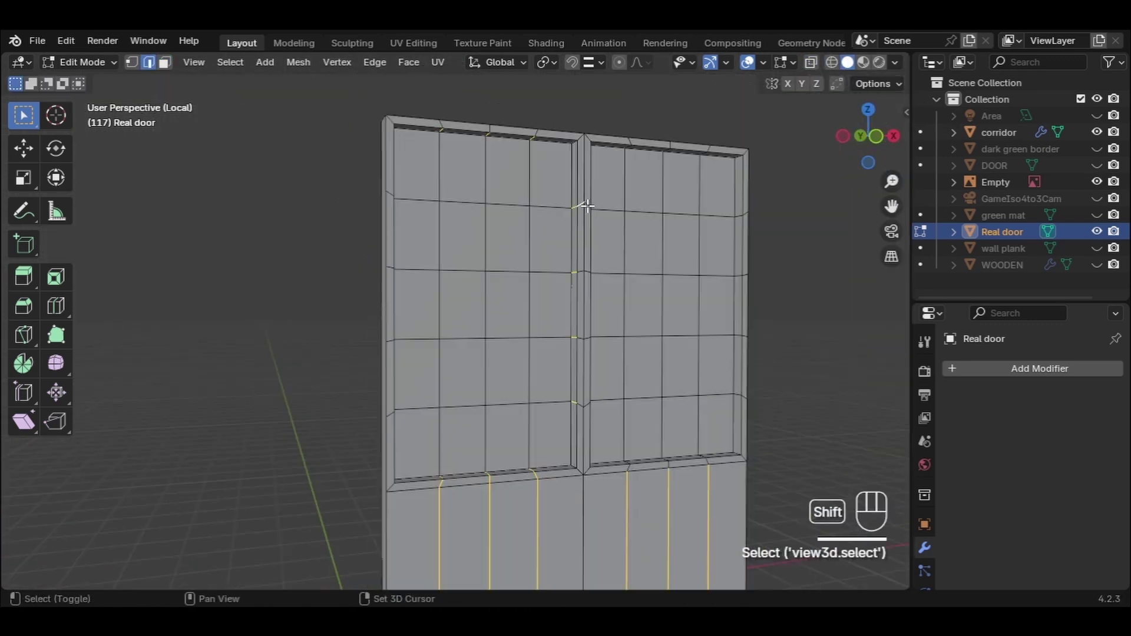
middle_drag(380, 368, 186, 246)
key(x)
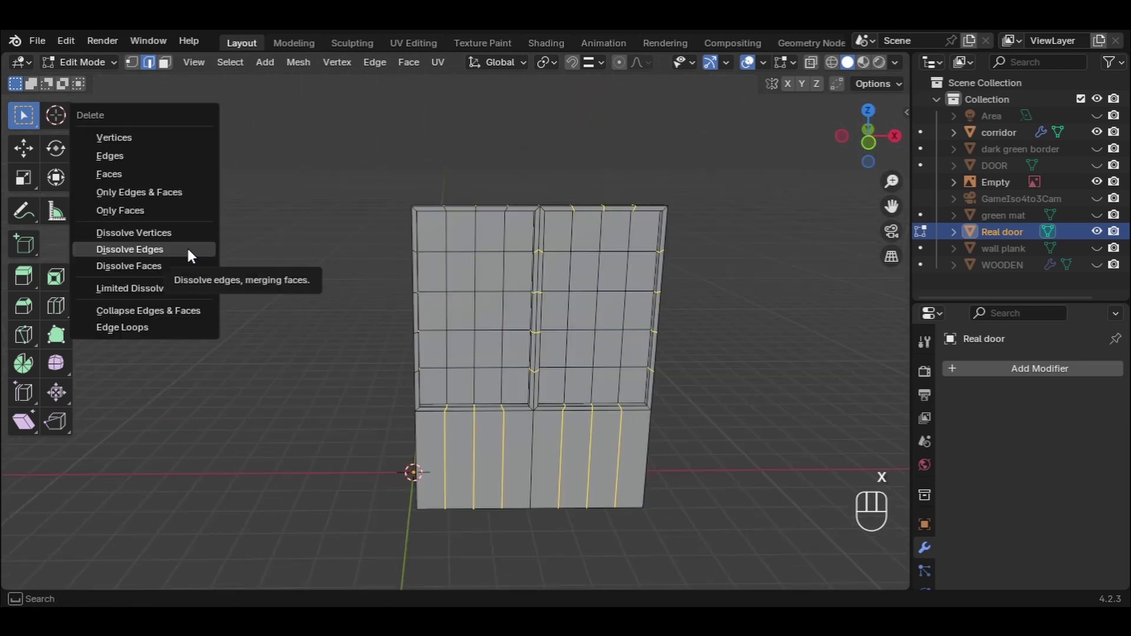
click(186, 248)
Step: Bevel all grid edges in both upper panels with a width of 0.005 m
scroll(413, 353, up, 2)
scroll(654, 173, up, 1)
alt+shift+click(653, 173)
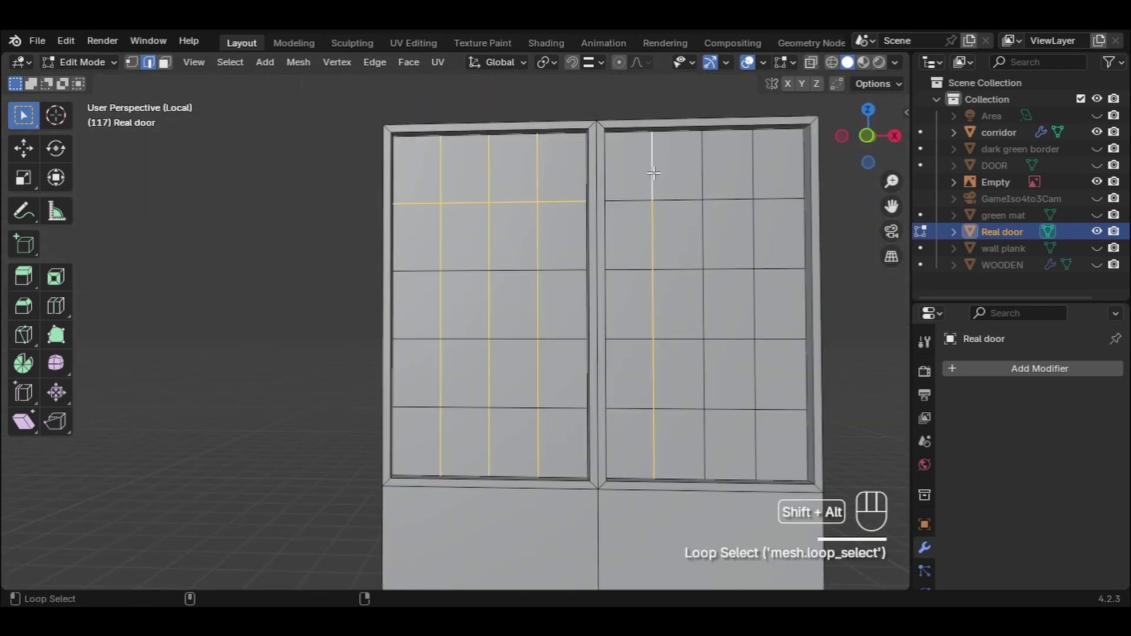
key(ctrl+b)
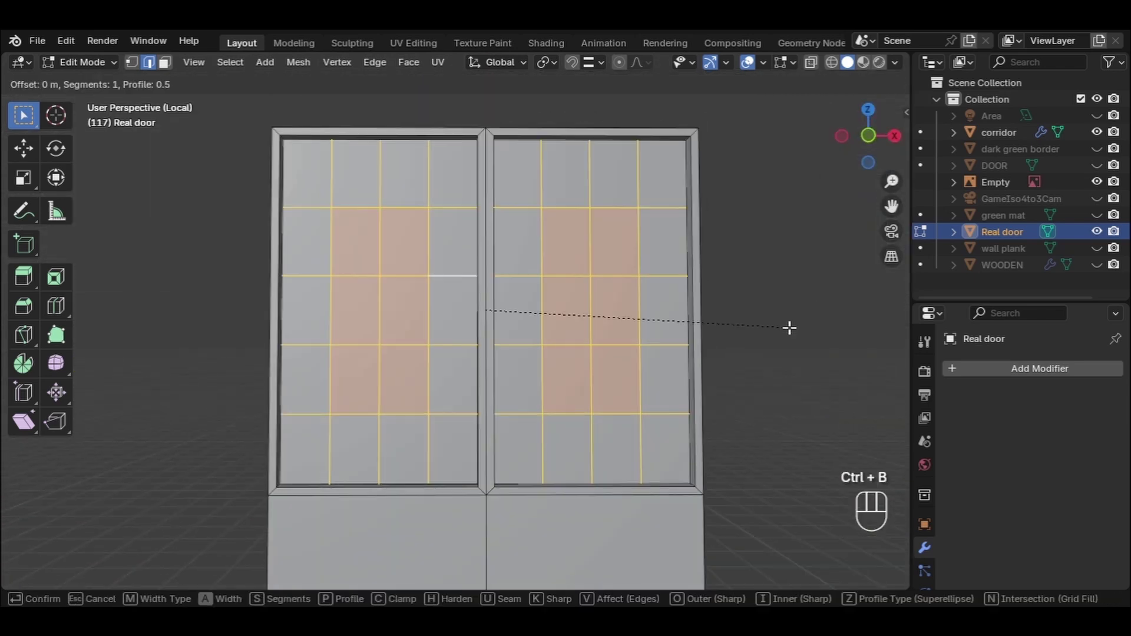
click(790, 325)
double_click(273, 318)
text(0.005)
key(Return)
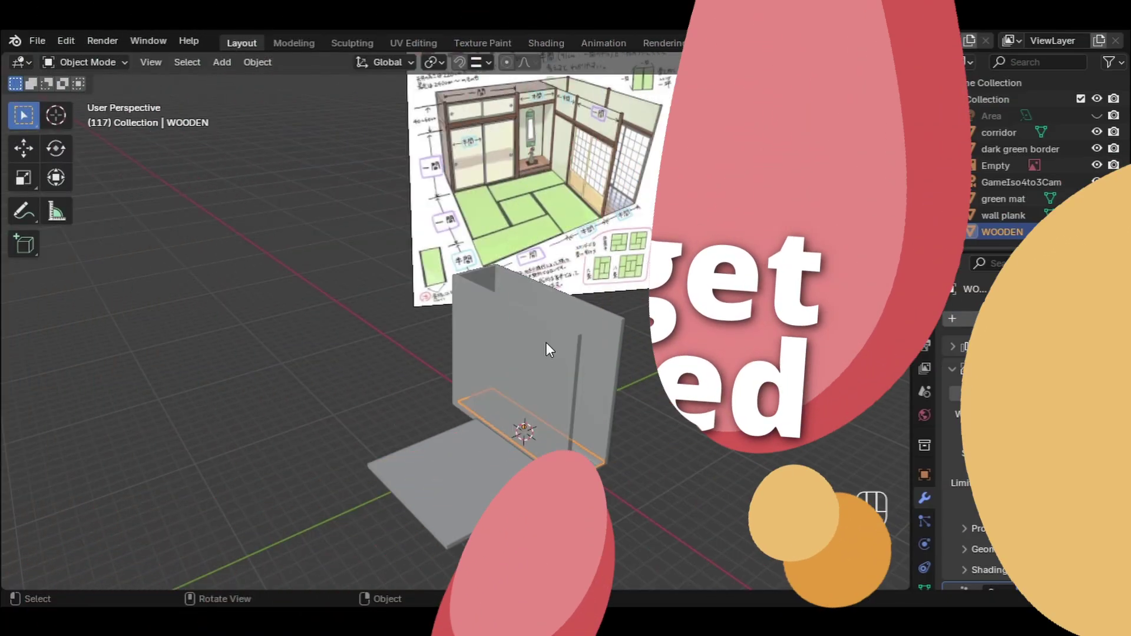
Step: Hide the green mat, dark green border, wall plank, WOODEN and GameIso4to3Cam objects, leaving the corridor and reference image
click(547, 345)
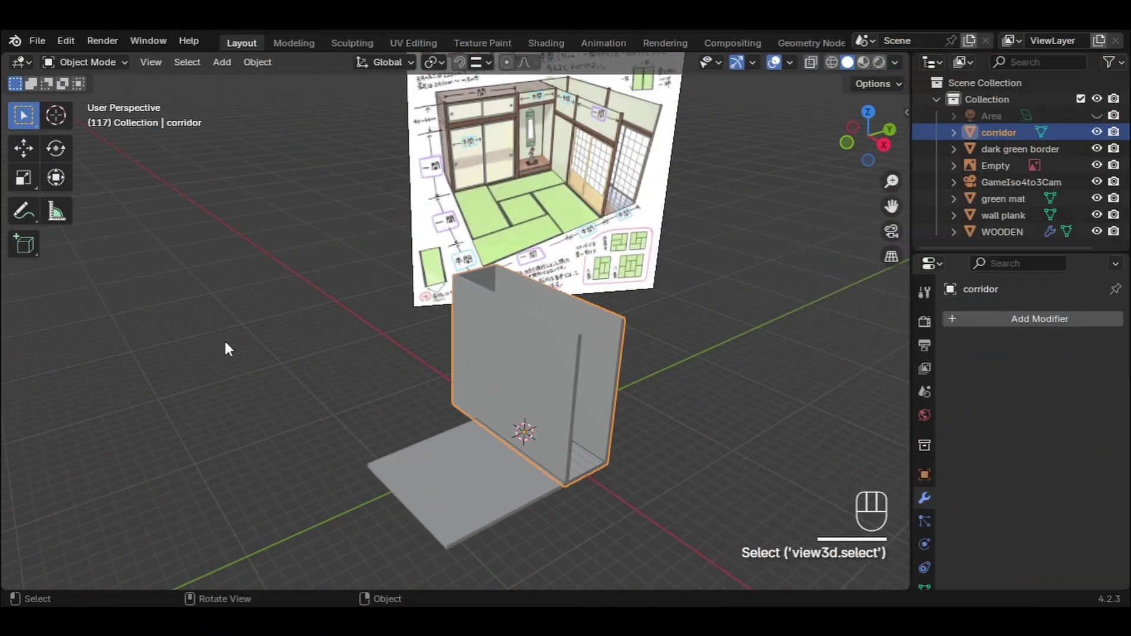
click(521, 336)
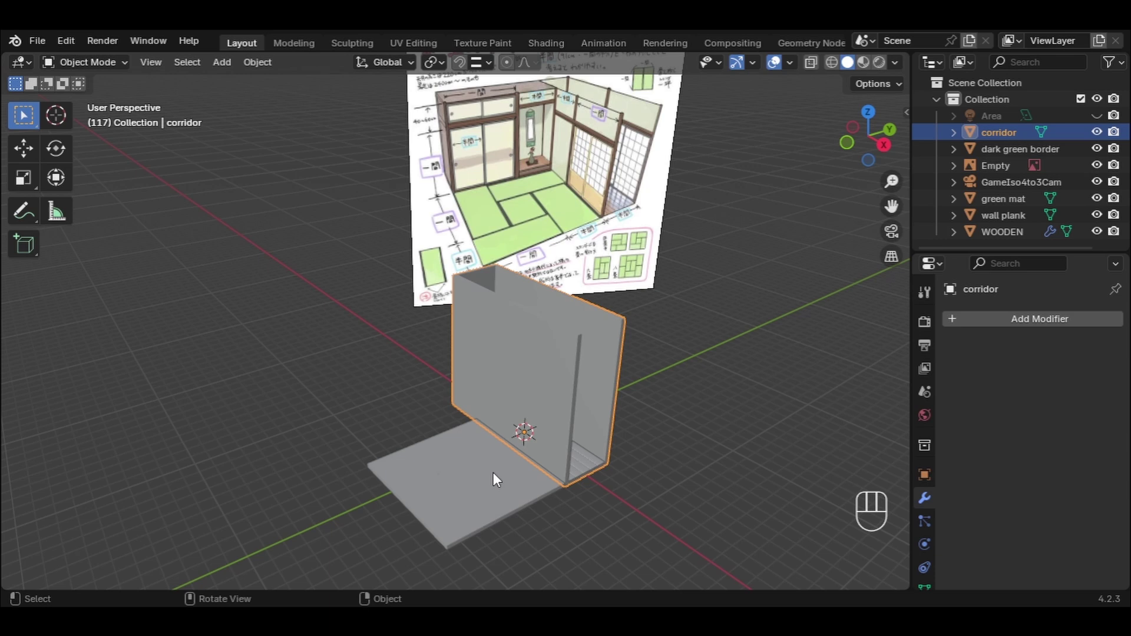
middle_drag(493, 479, 525, 486)
click(477, 488)
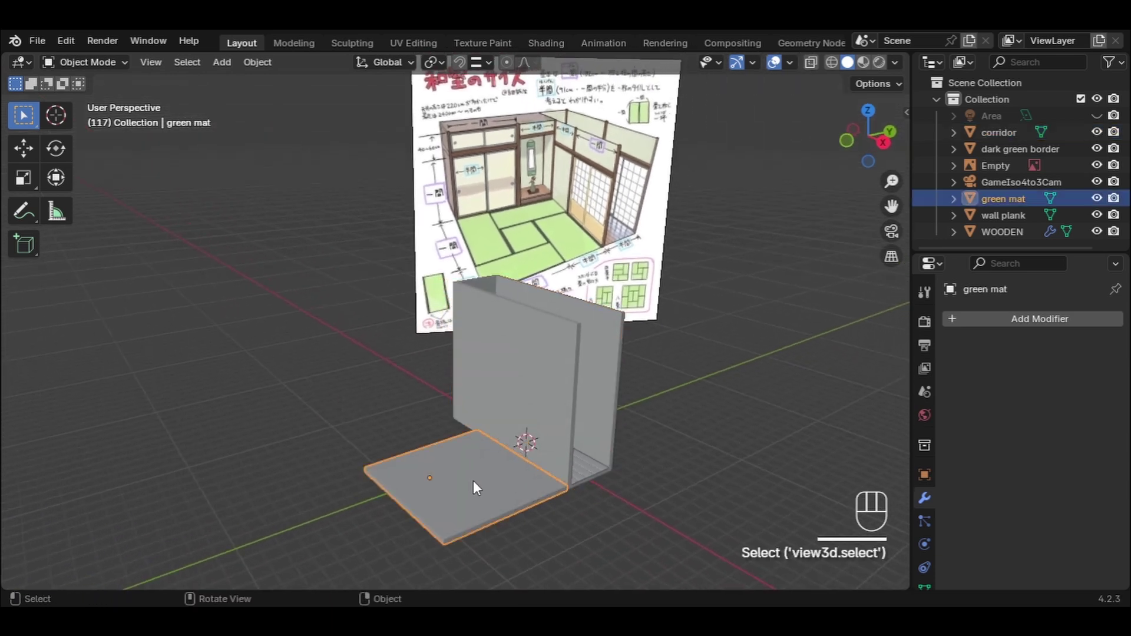
key(h)
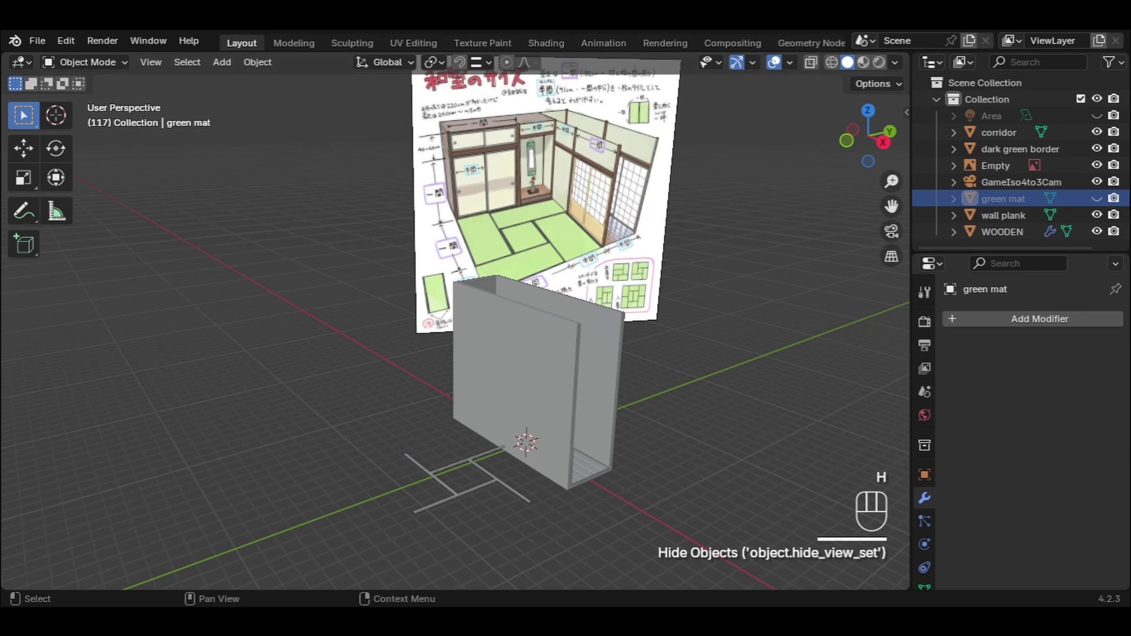
click(1097, 148)
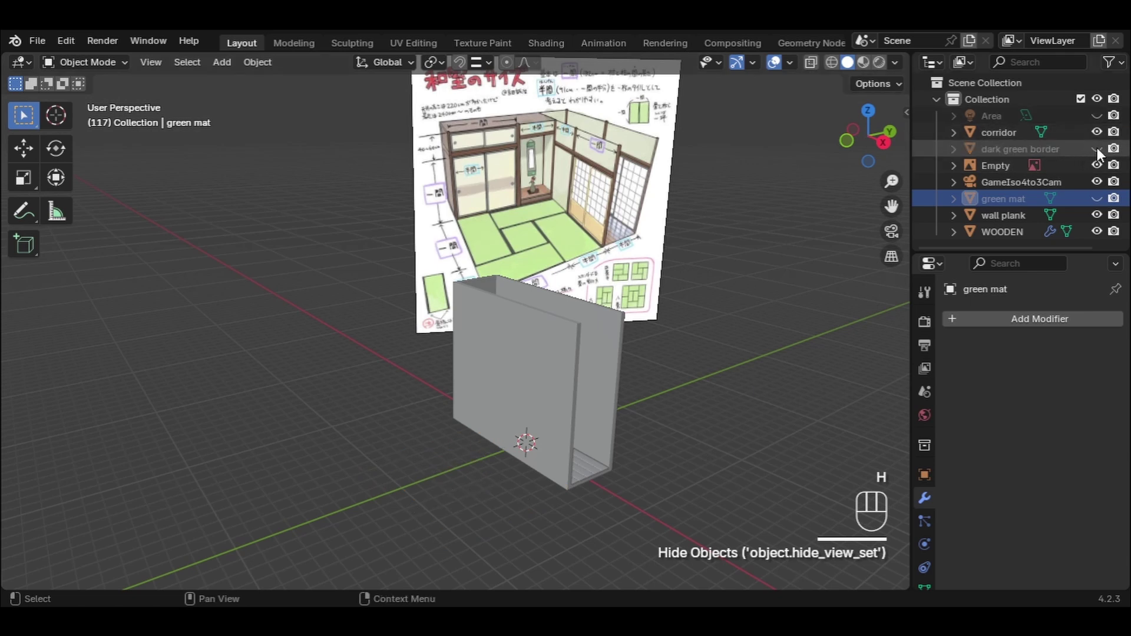
click(1097, 215)
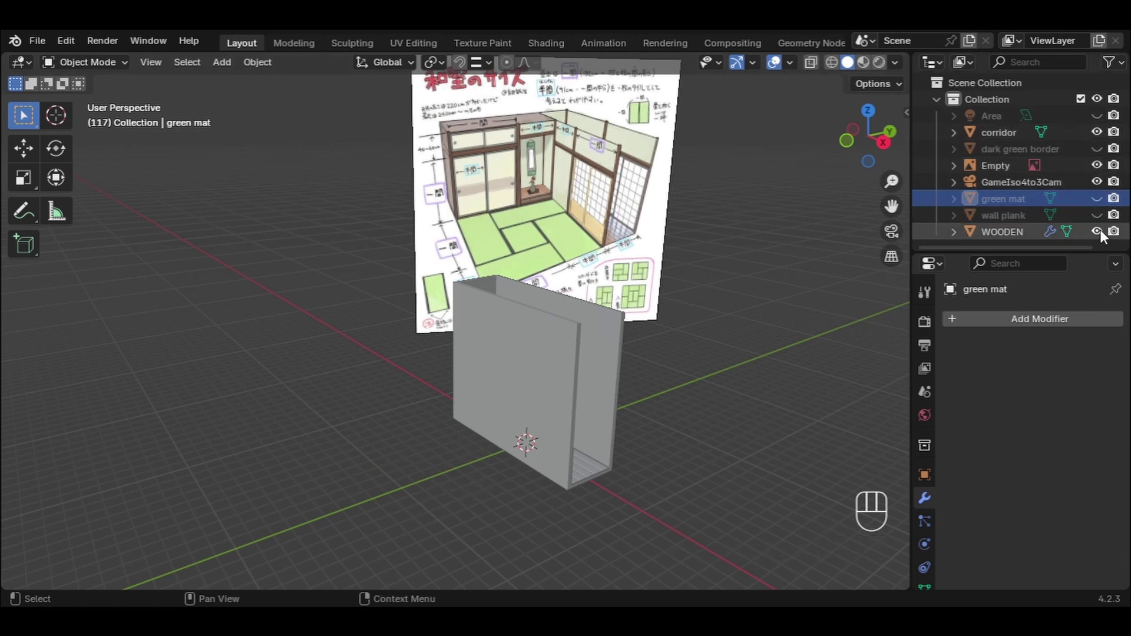
click(1097, 232)
scroll(624, 293, up, 1)
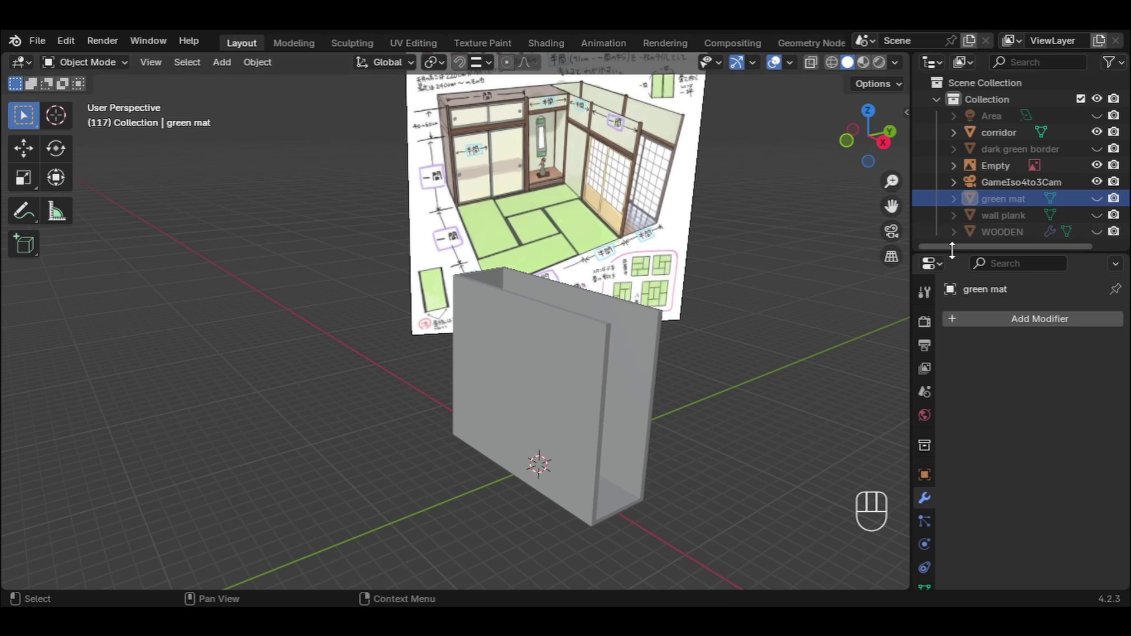
drag(966, 255, 967, 305)
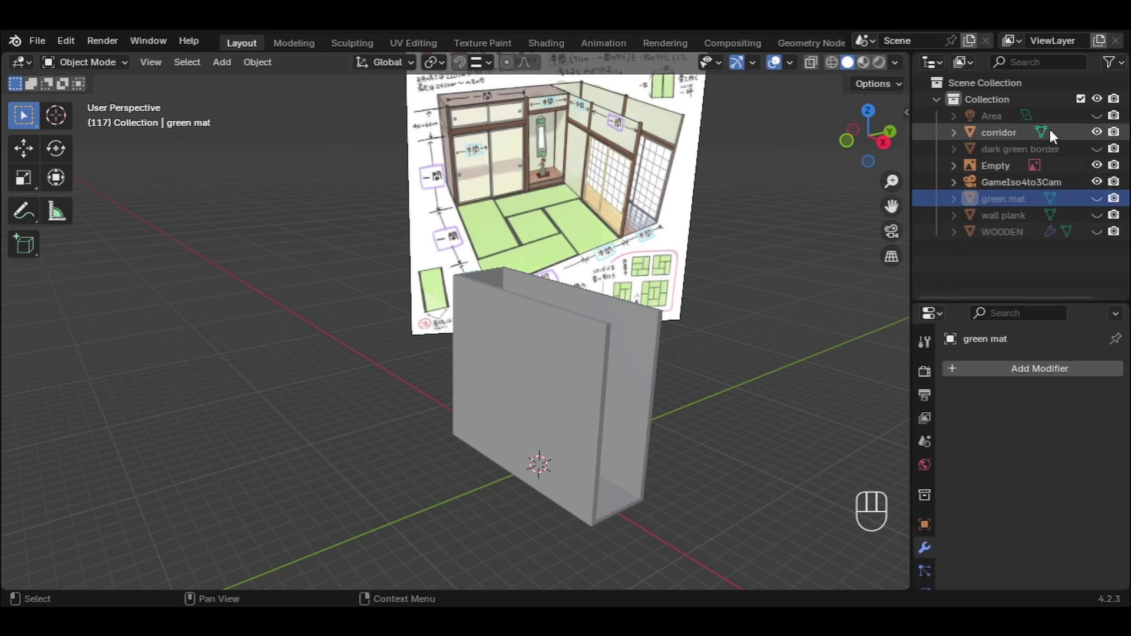
click(1094, 181)
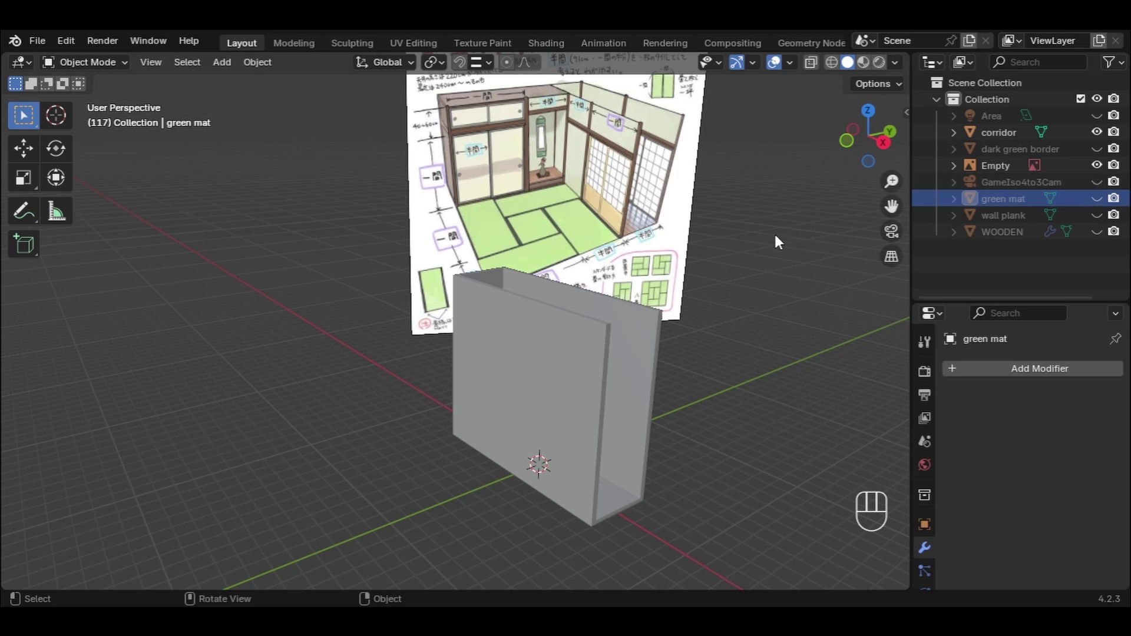
drag(892, 205, 833, 212)
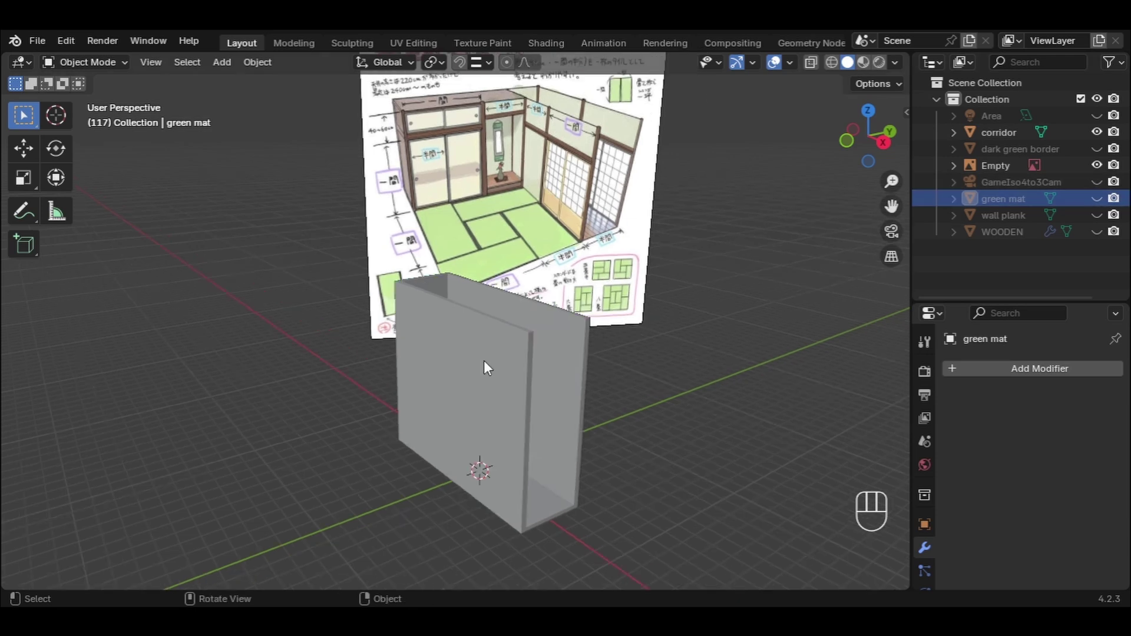
Step: Duplicate the corridor's large lower door face in place and separate the copy into its own object
click(487, 368)
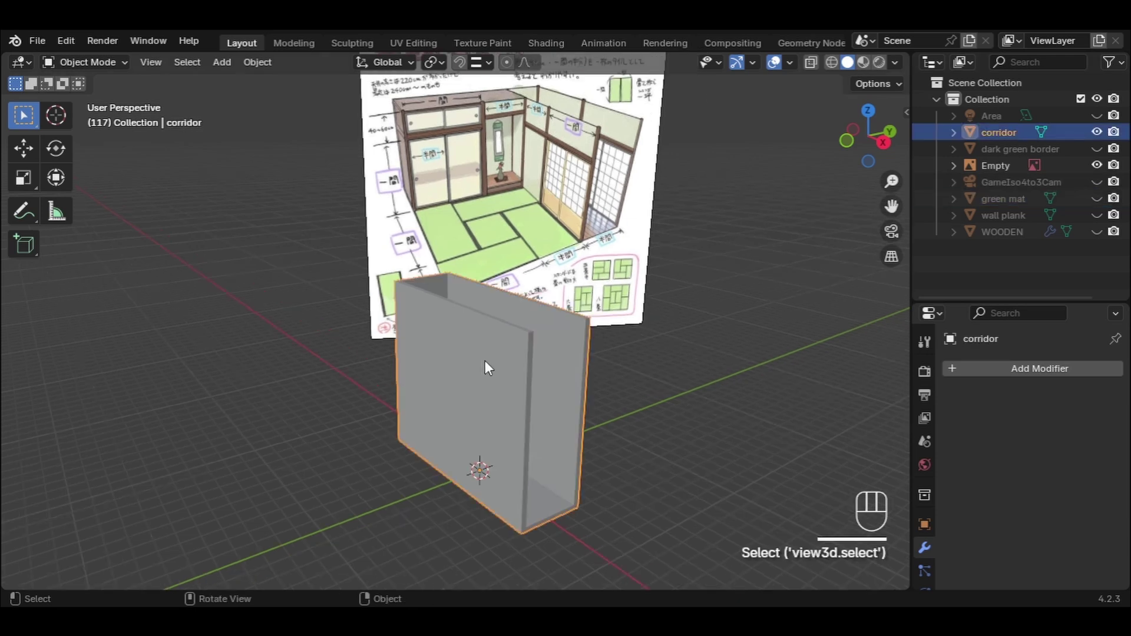
key(Tab)
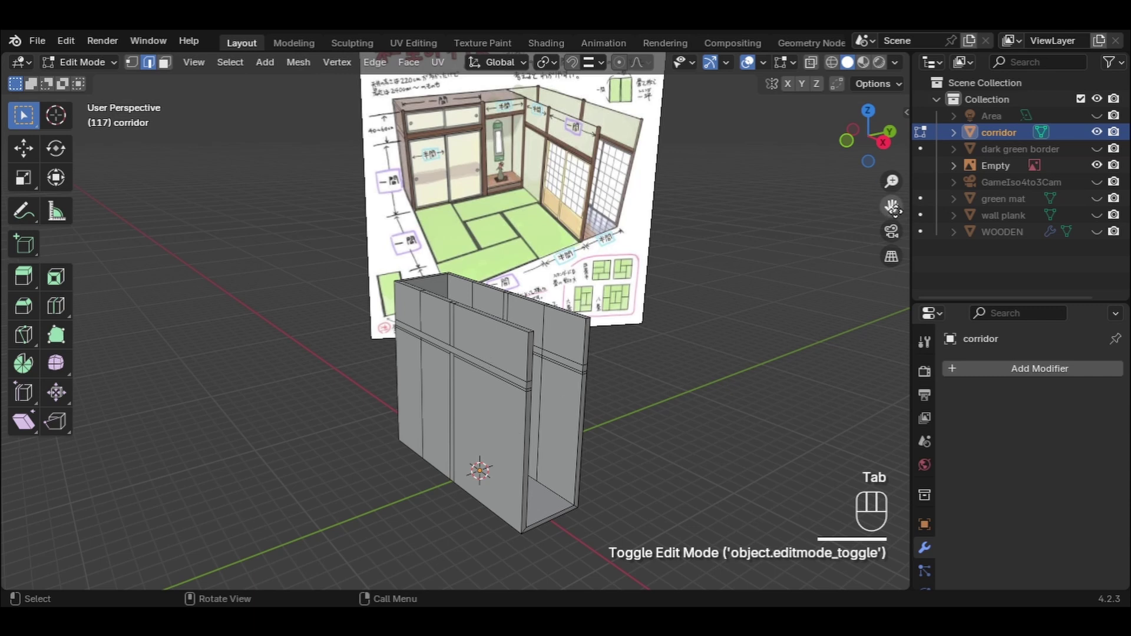
drag(892, 206, 892, 171)
click(501, 370)
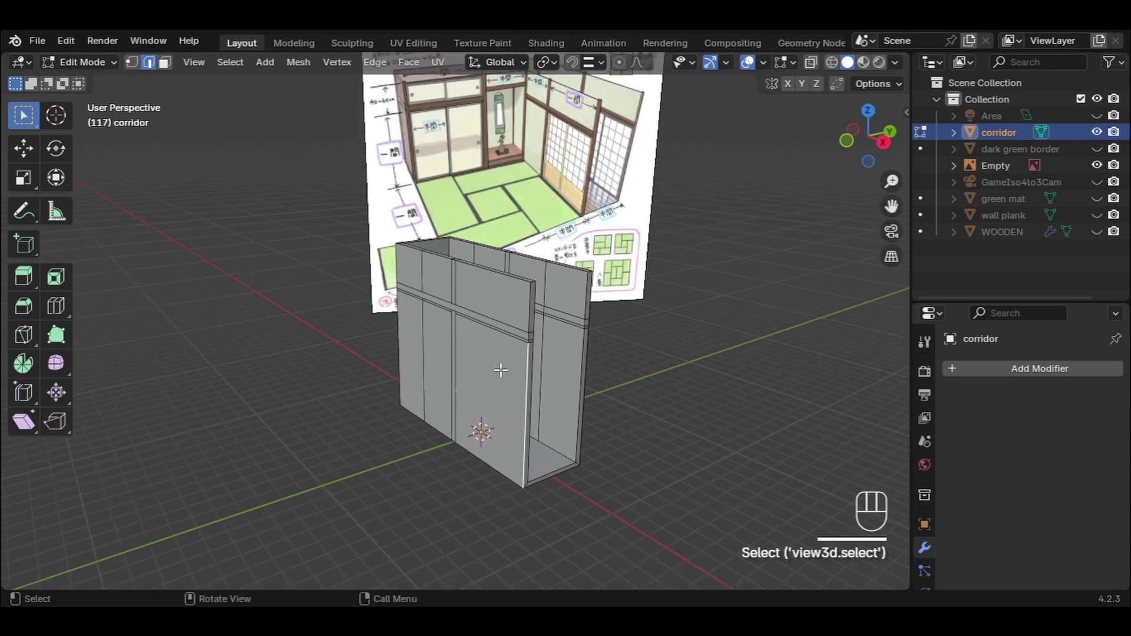
key(3)
click(496, 373)
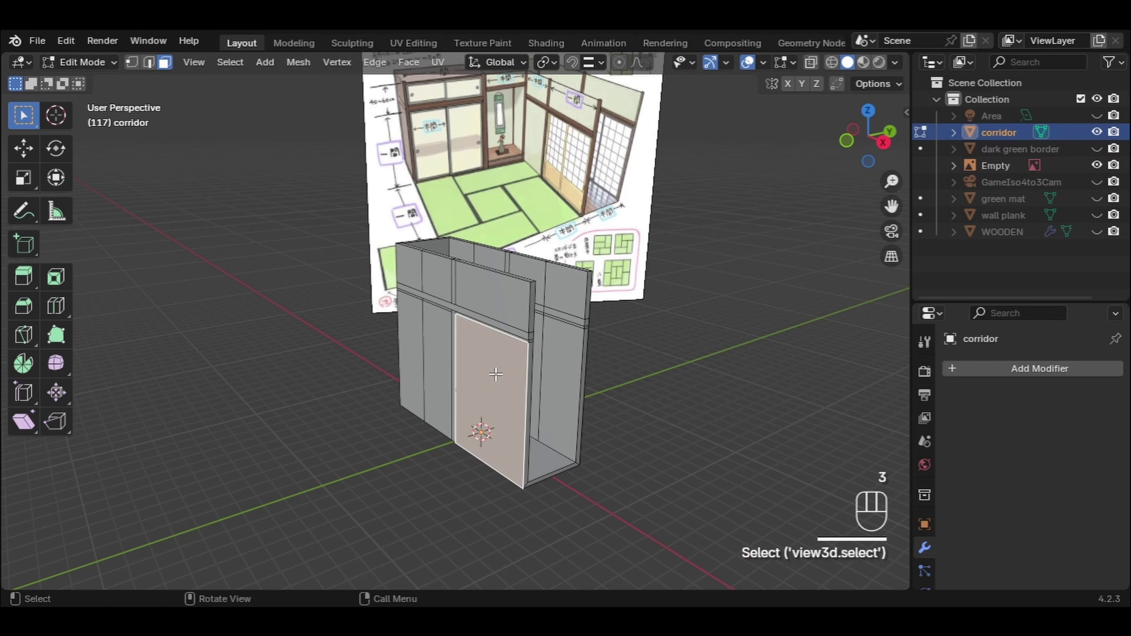
scroll(495, 384, up, 2)
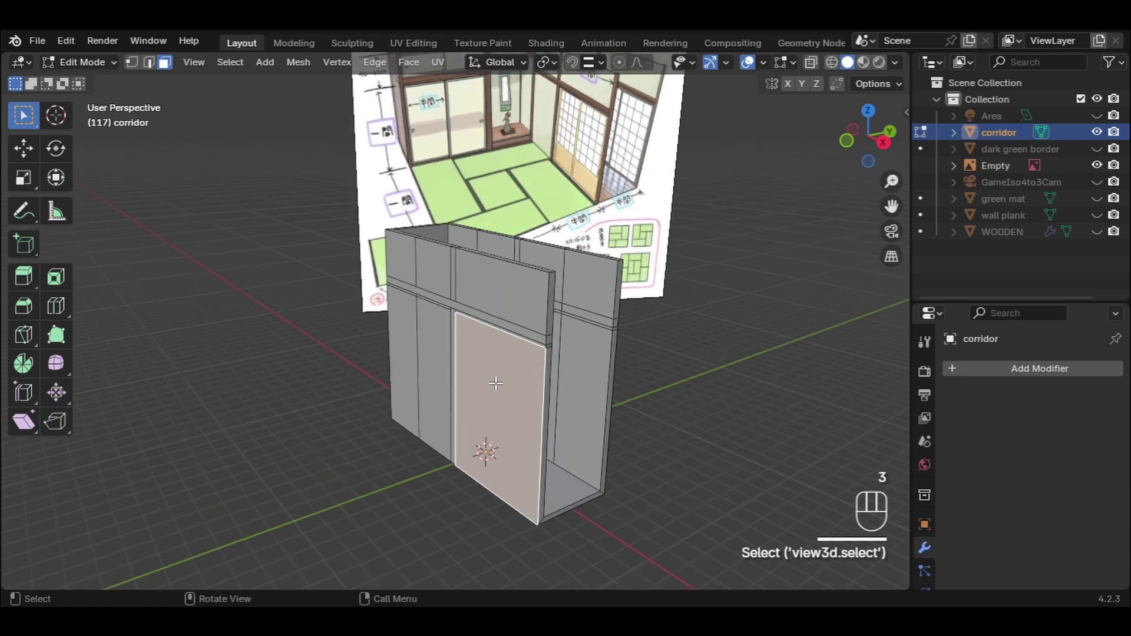
key(shift)
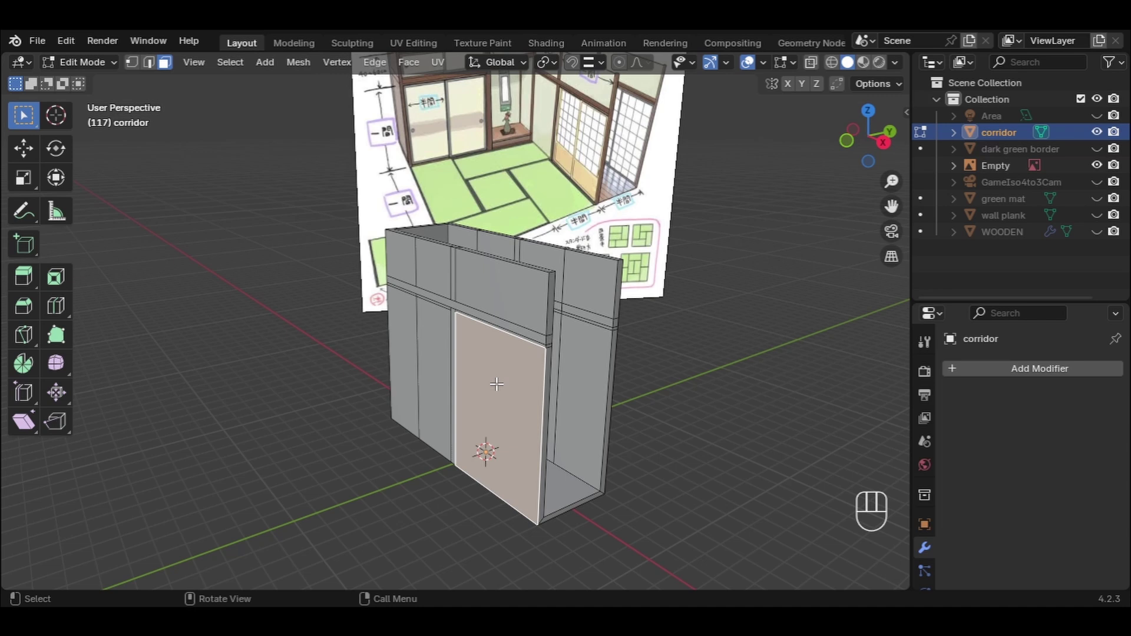
key(shift+d)
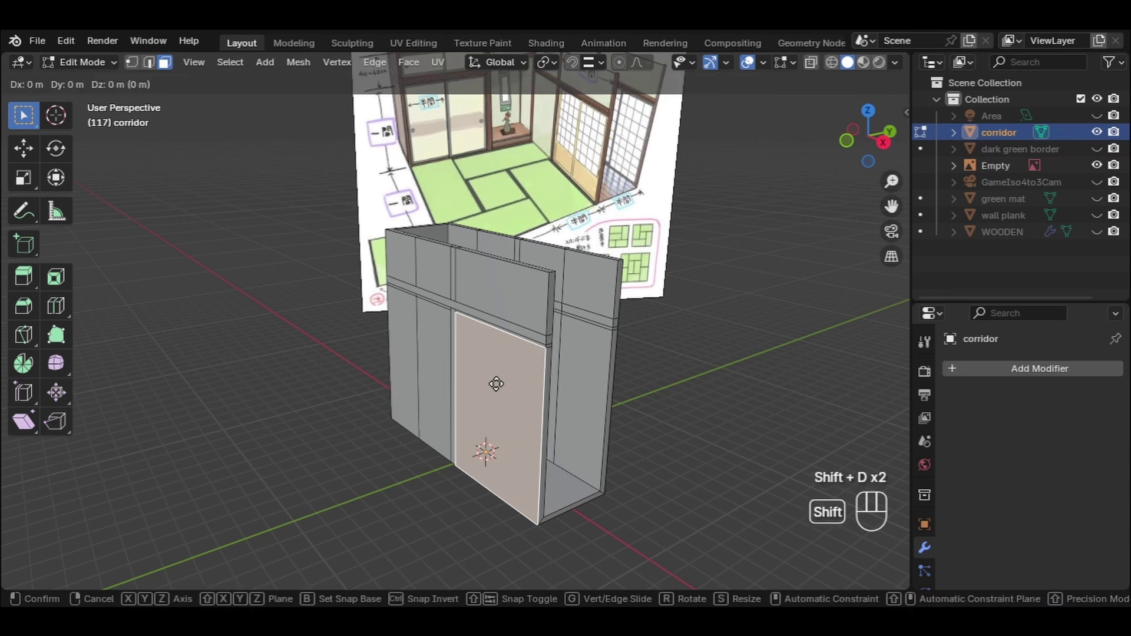
right_click(328, 424)
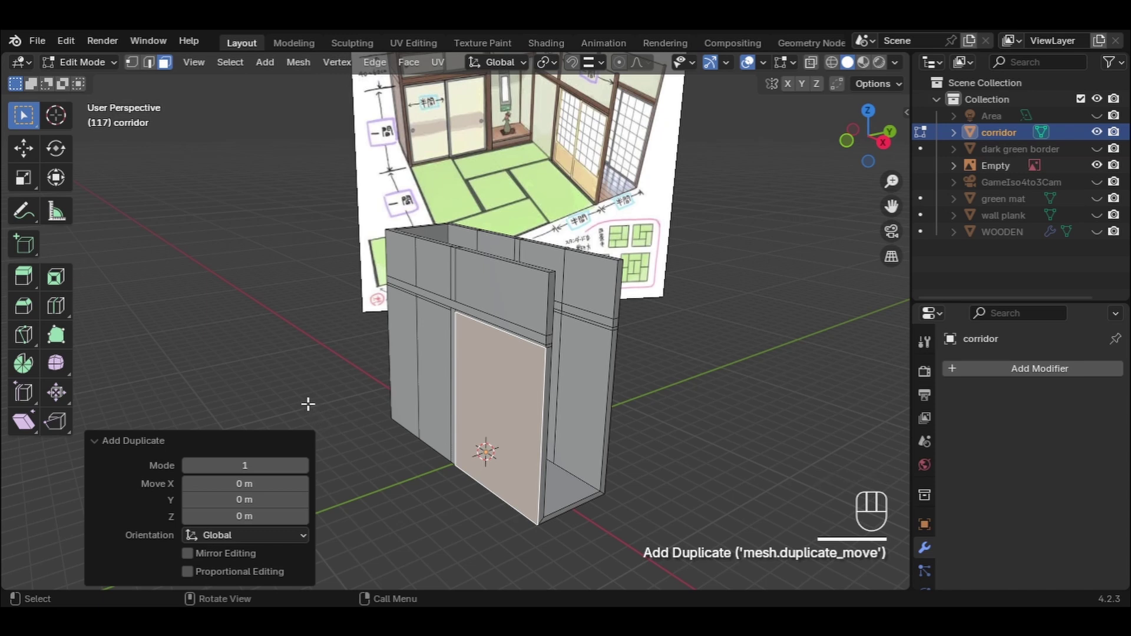
key(p)
click(309, 405)
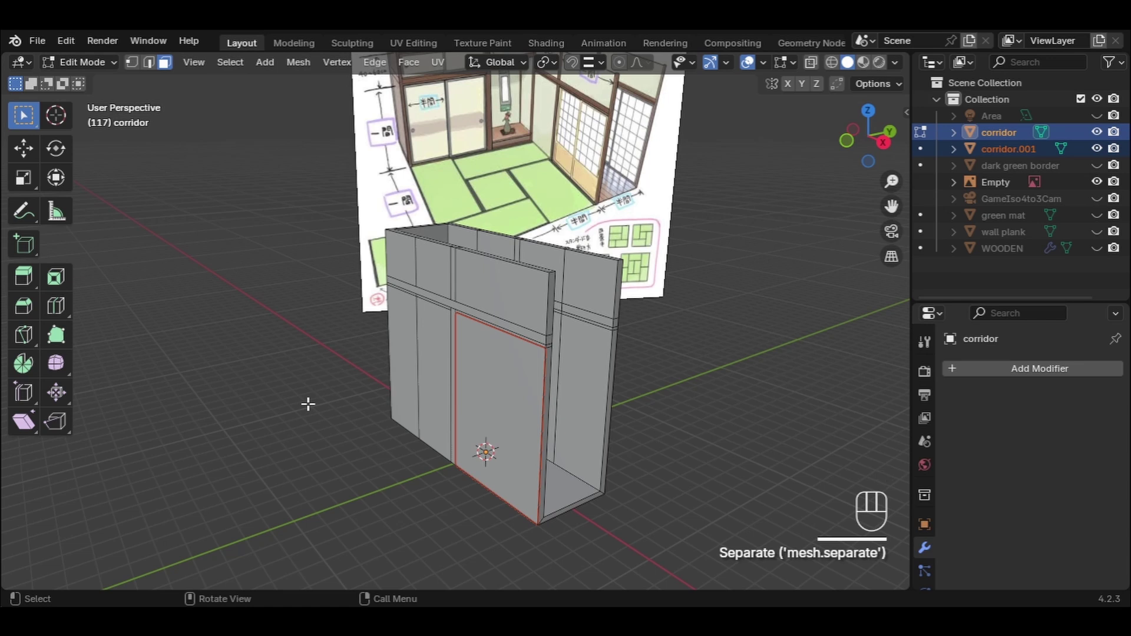
key(Tab)
Step: Rename the separated door face object to DOOR
click(526, 376)
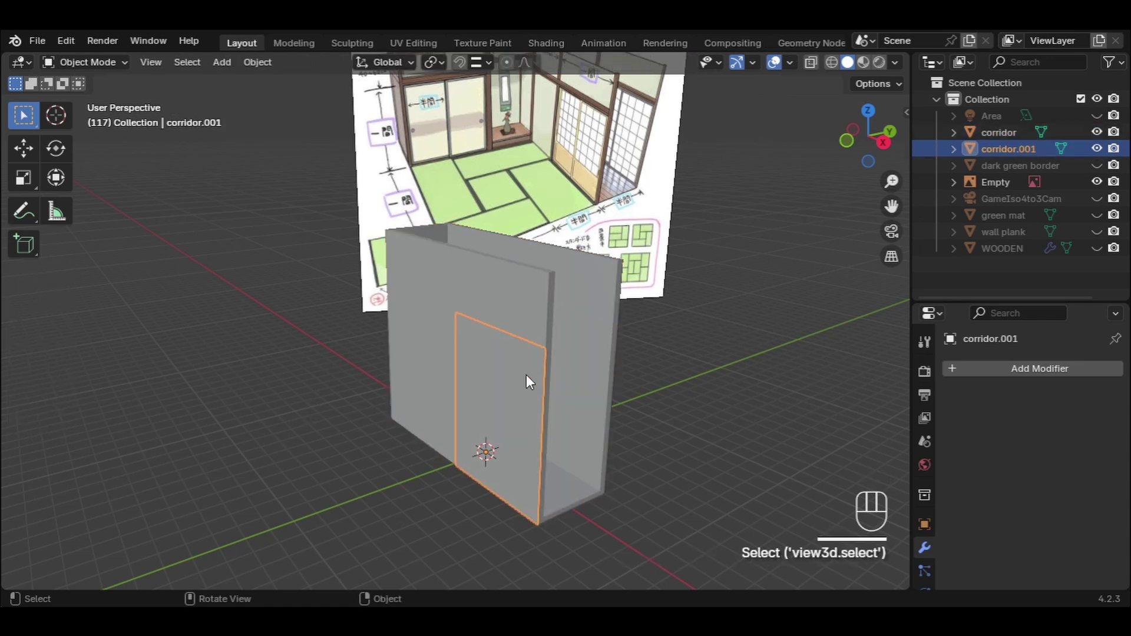
key(F2)
key(BackSpace)
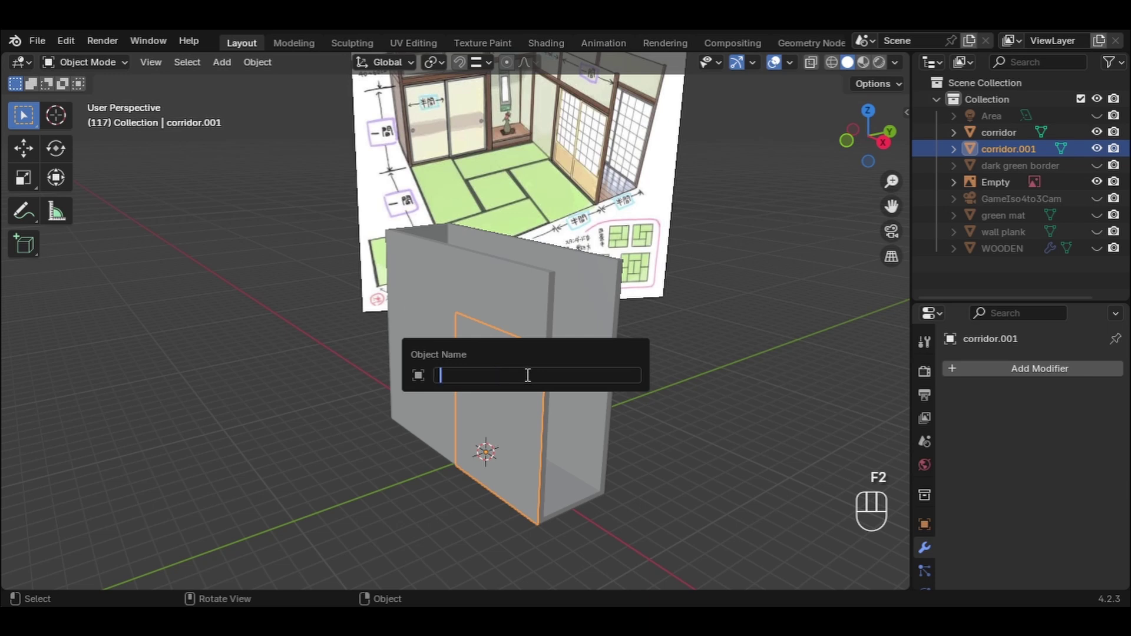
text(DOOR)
key(Return)
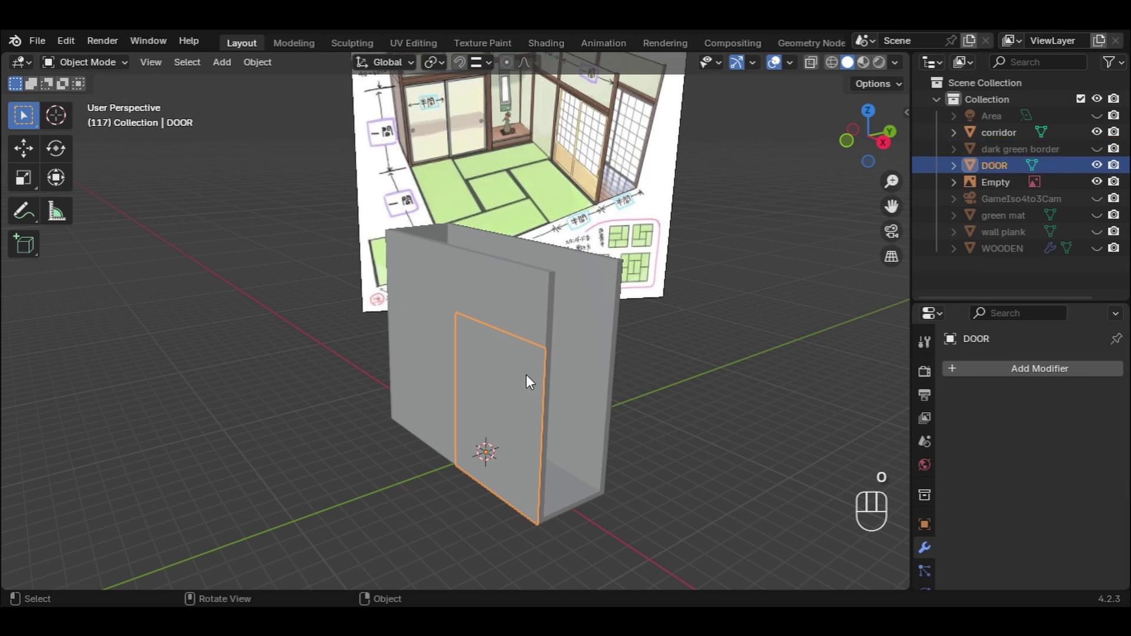
Step: Open the DOOR mesh for editing in a right orthographic wireframe view with X-ray turned off
click(526, 376)
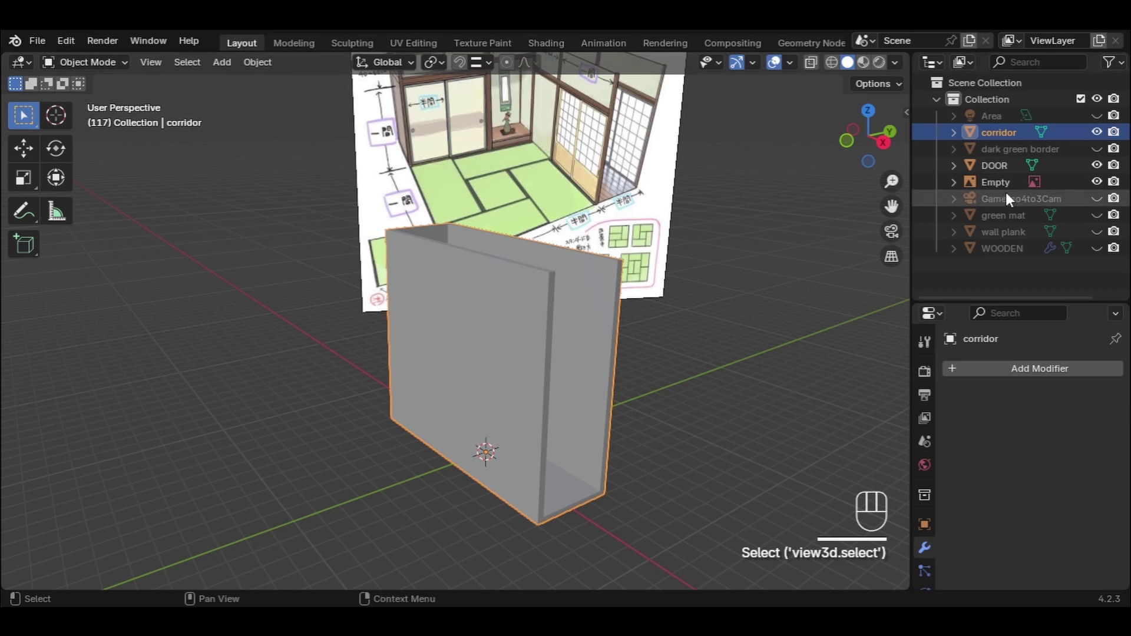
click(995, 165)
middle_drag(639, 381, 598, 373)
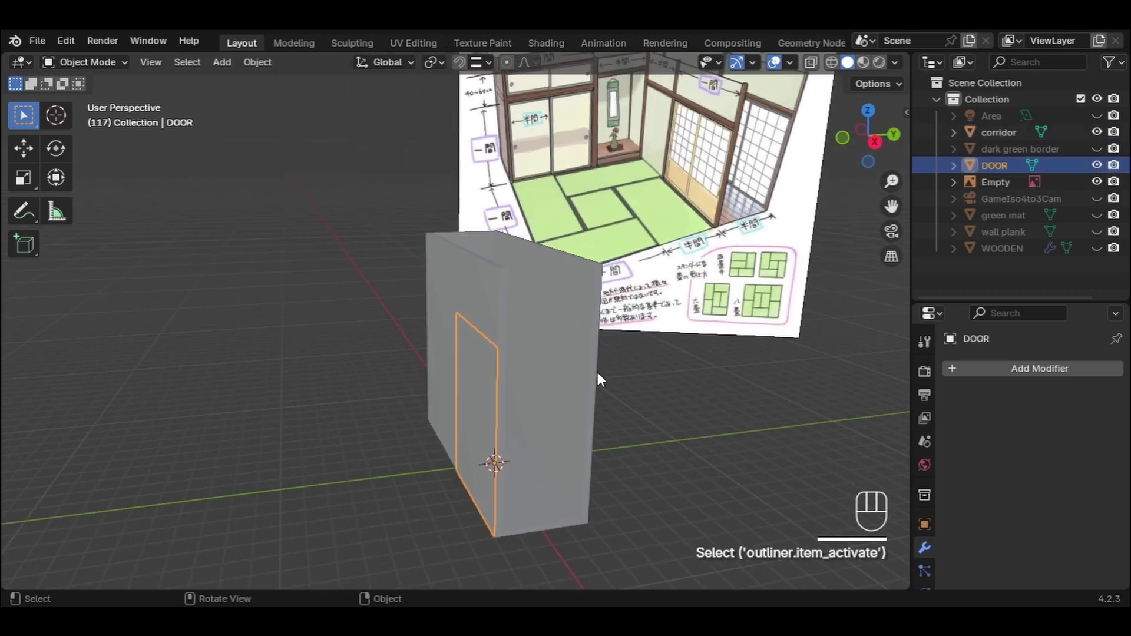
click(875, 141)
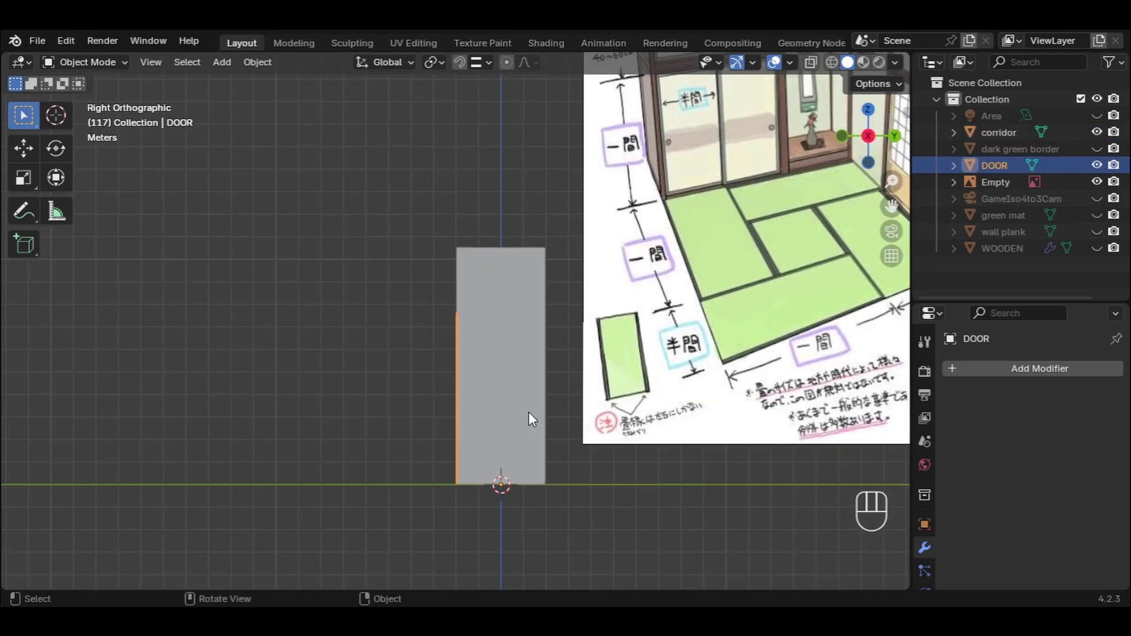
scroll(519, 423, up, 4)
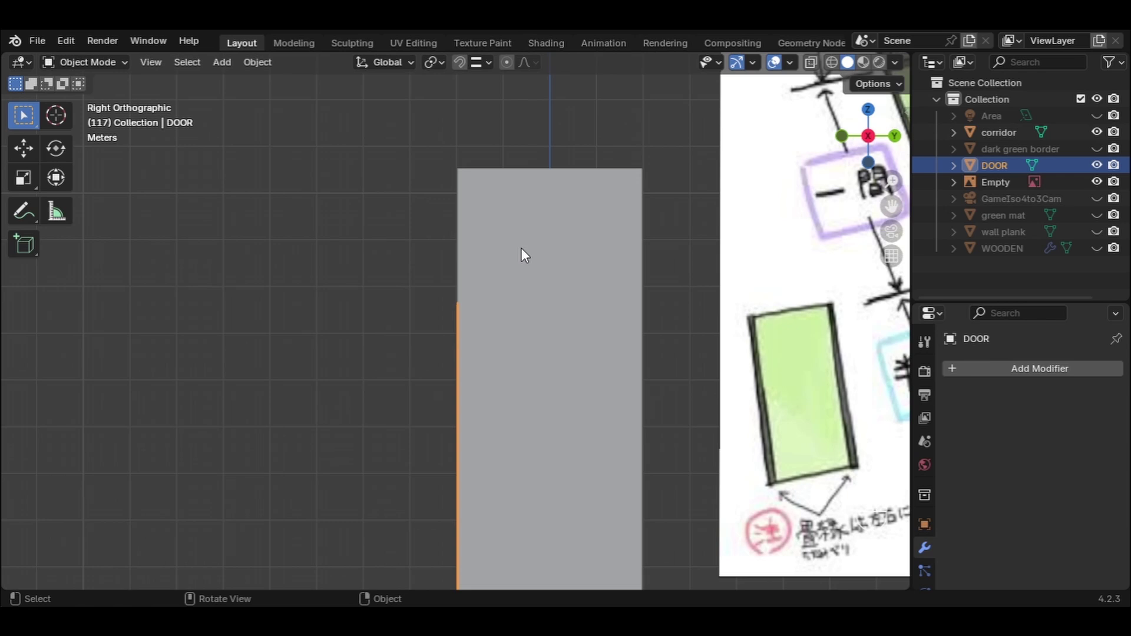
key(Tab)
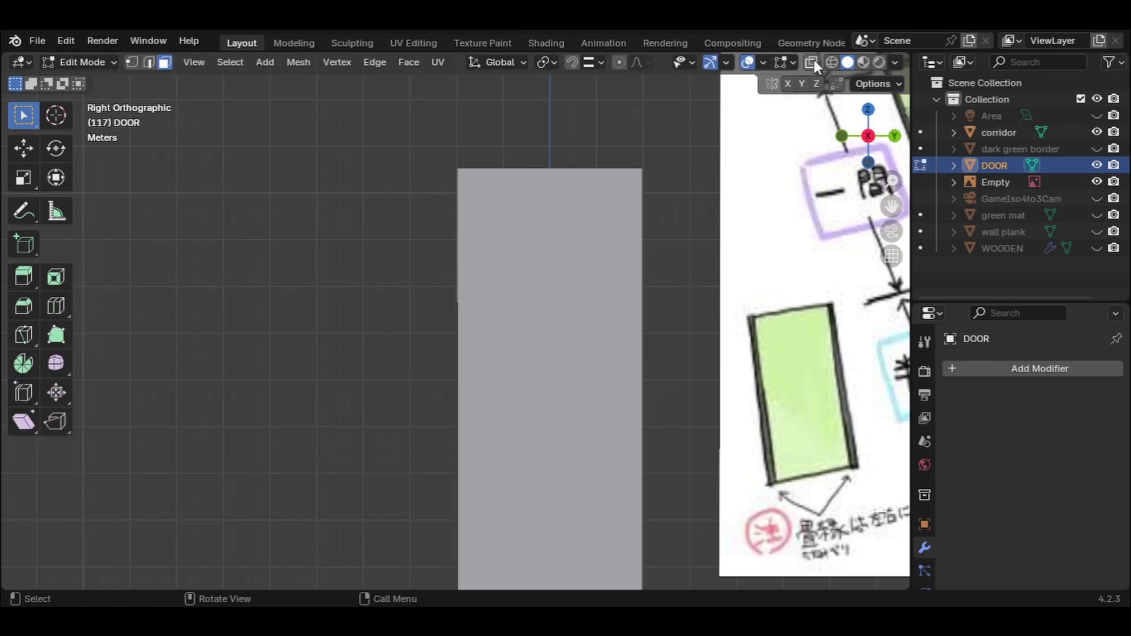
click(832, 62)
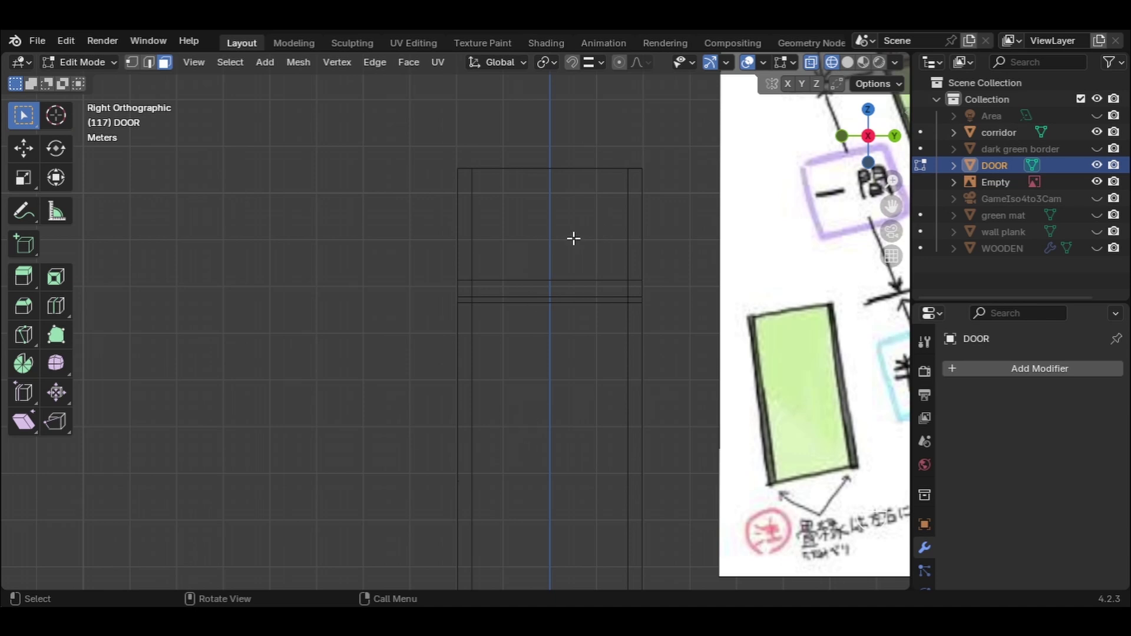
drag(892, 205, 892, 98)
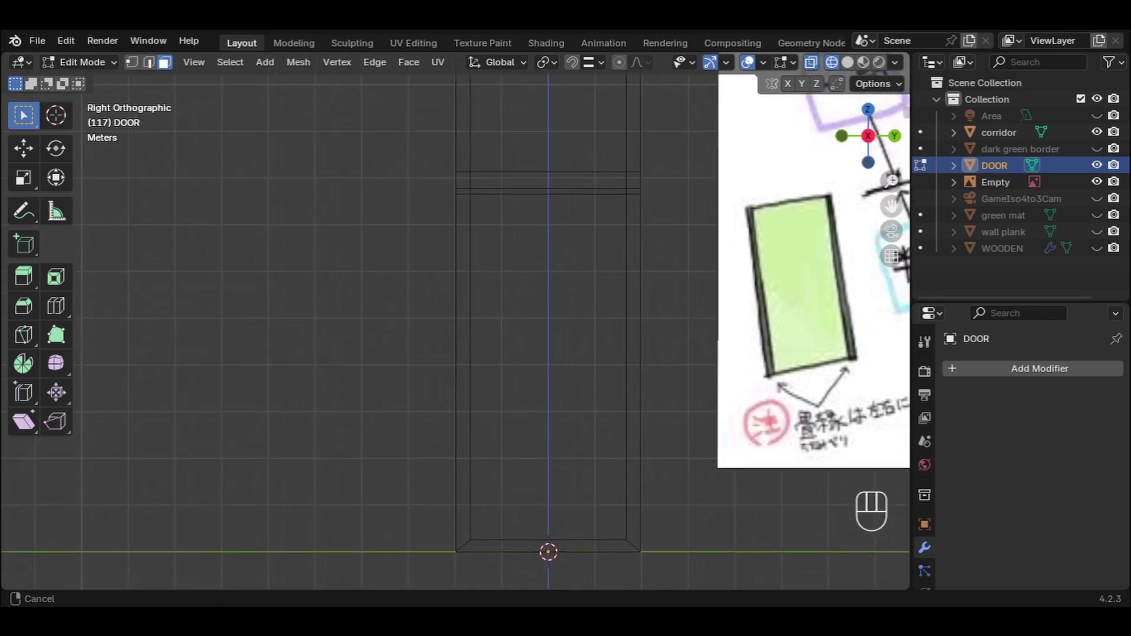
click(812, 63)
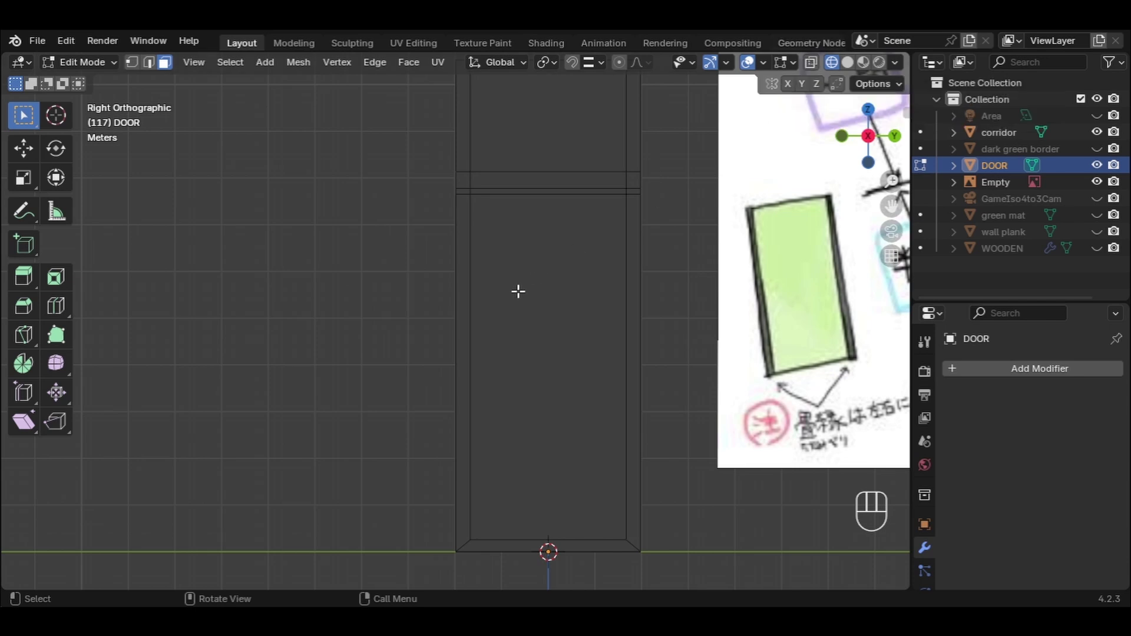
middle_drag(427, 305, 488, 310)
click(498, 313)
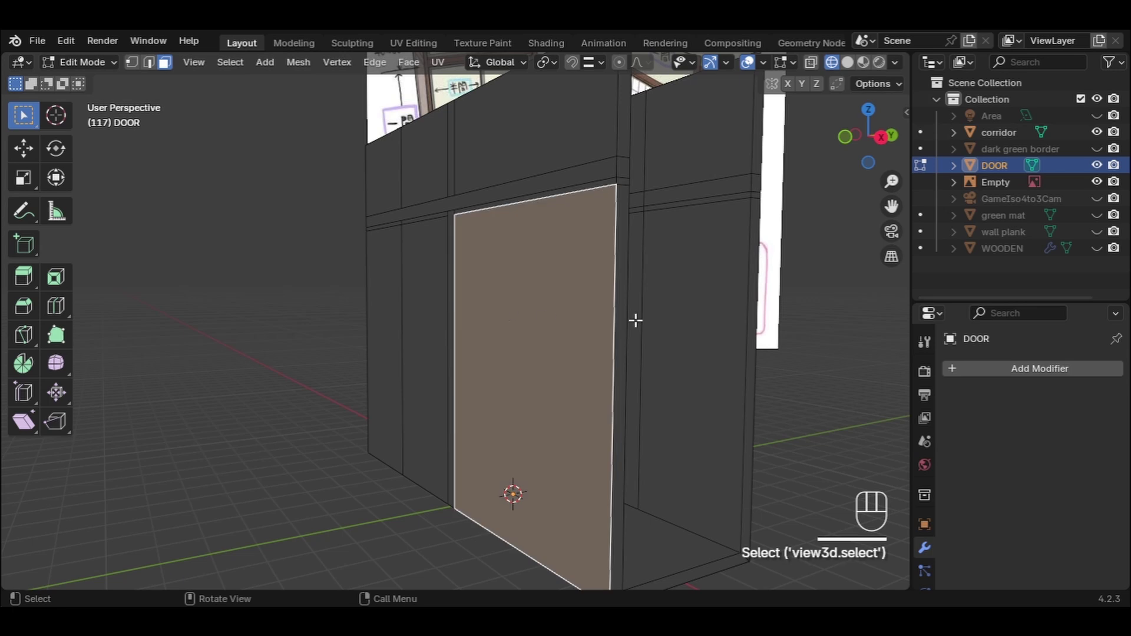
middle_drag(626, 334, 573, 336)
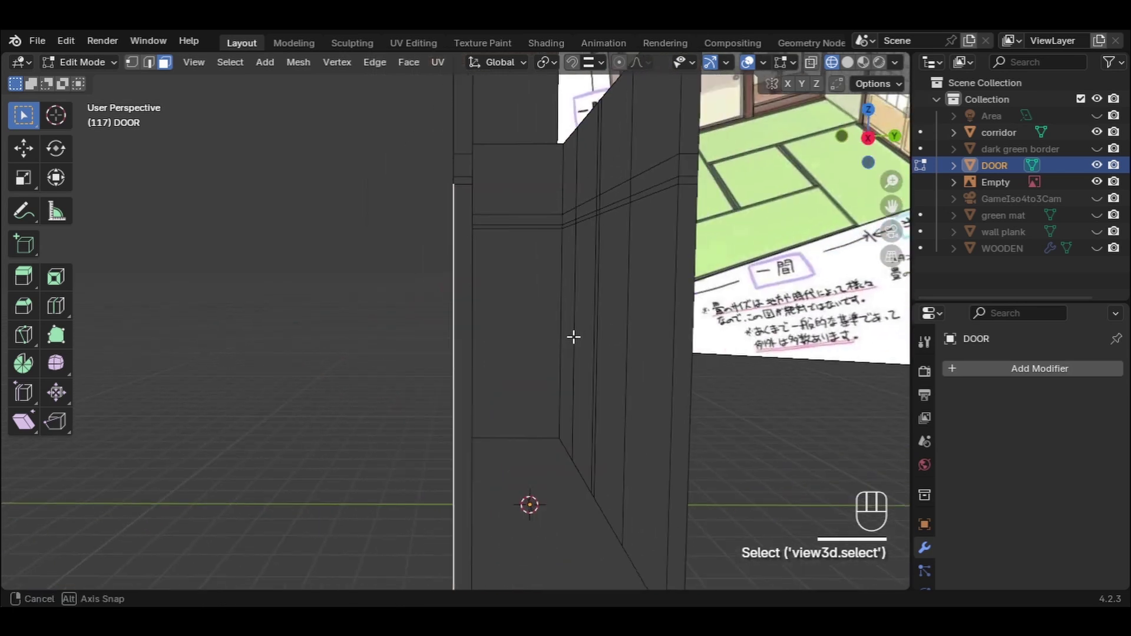
click(870, 138)
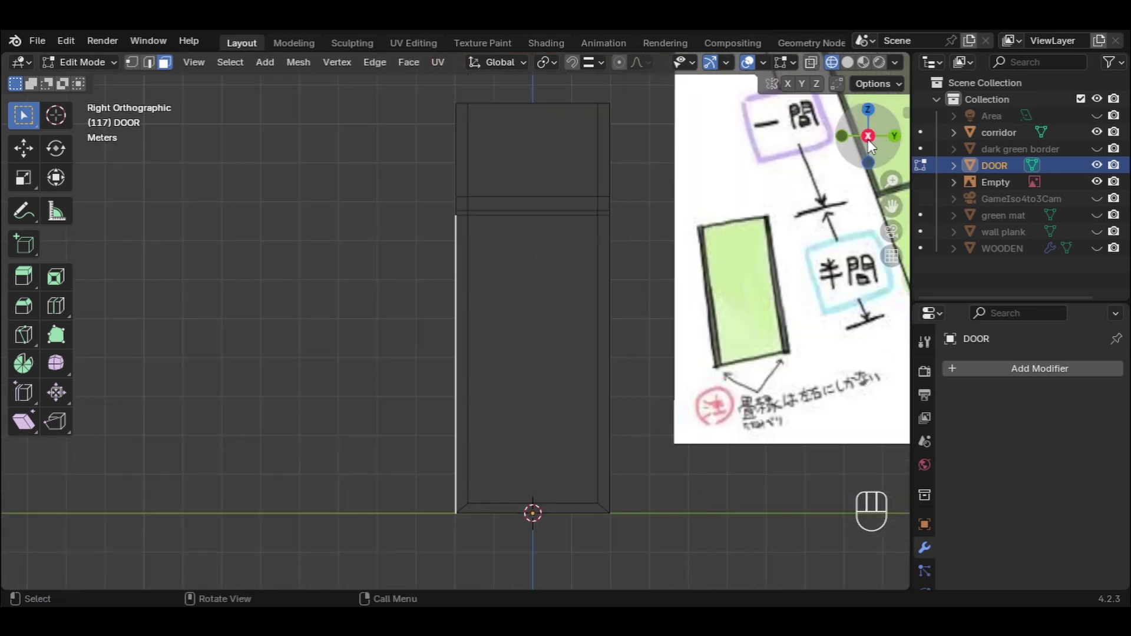
scroll(474, 338, up, 3)
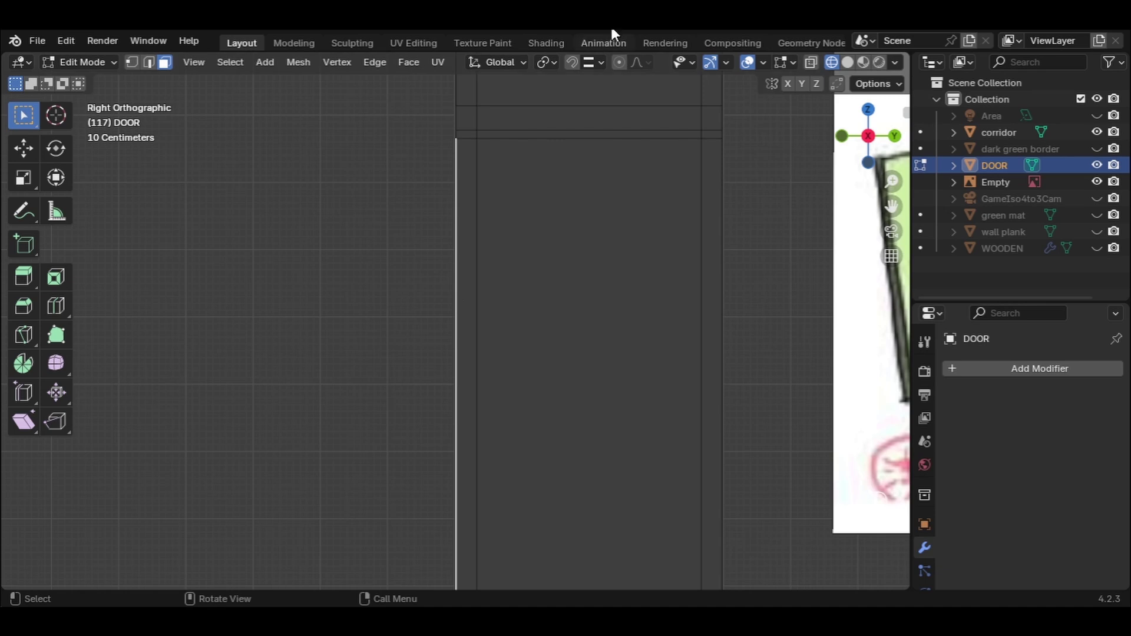
click(602, 63)
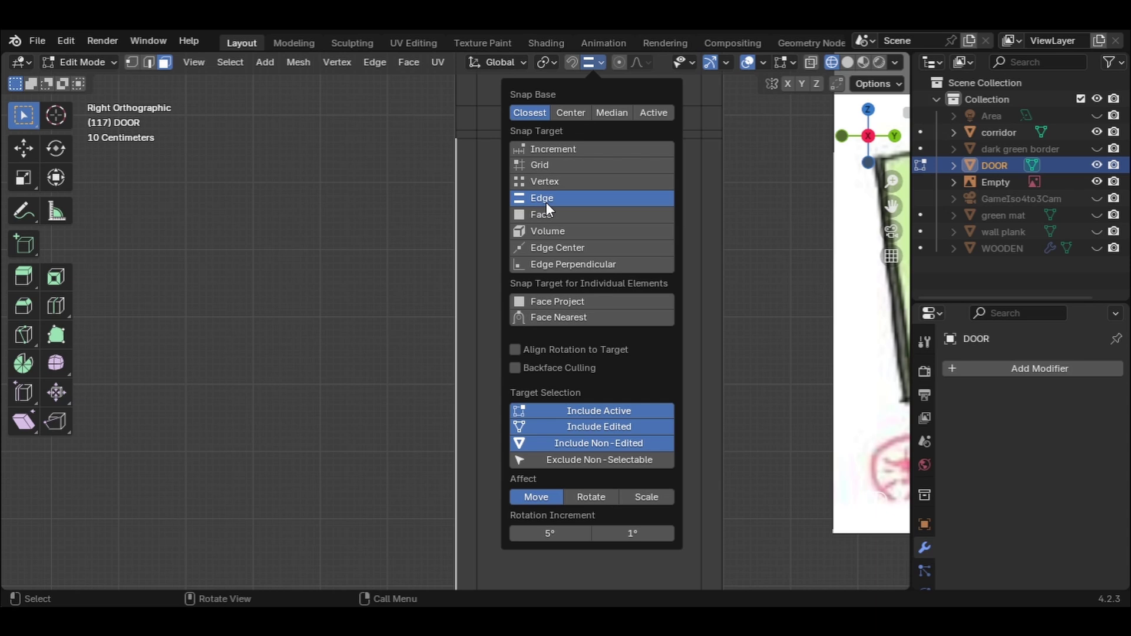
click(405, 208)
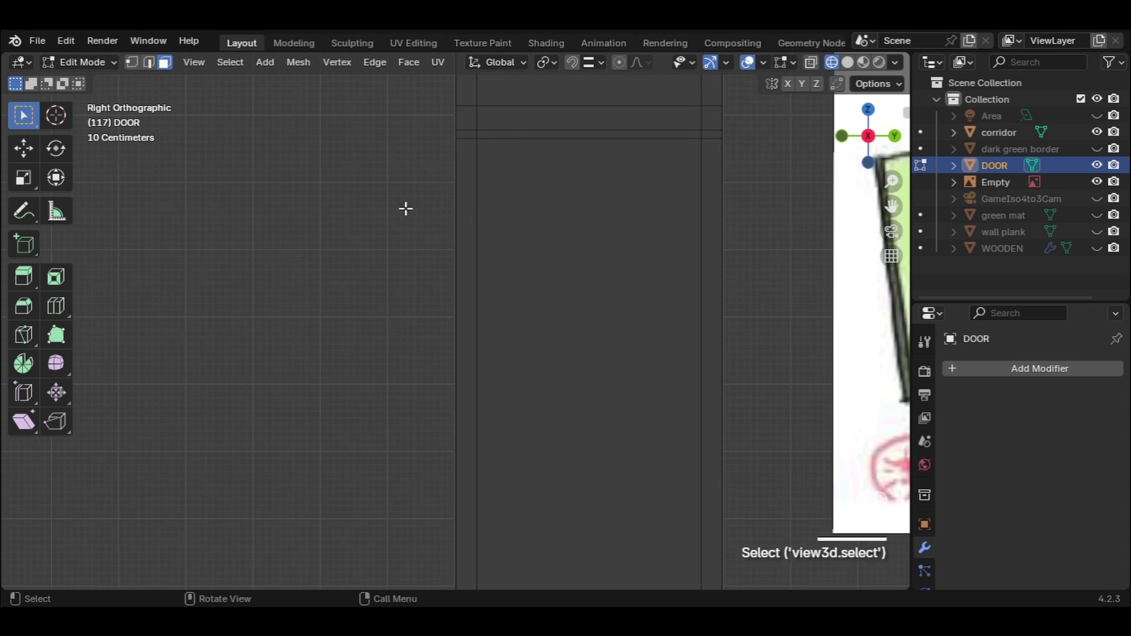
scroll(529, 169, down, 3)
middle_drag(505, 202, 564, 66)
click(602, 62)
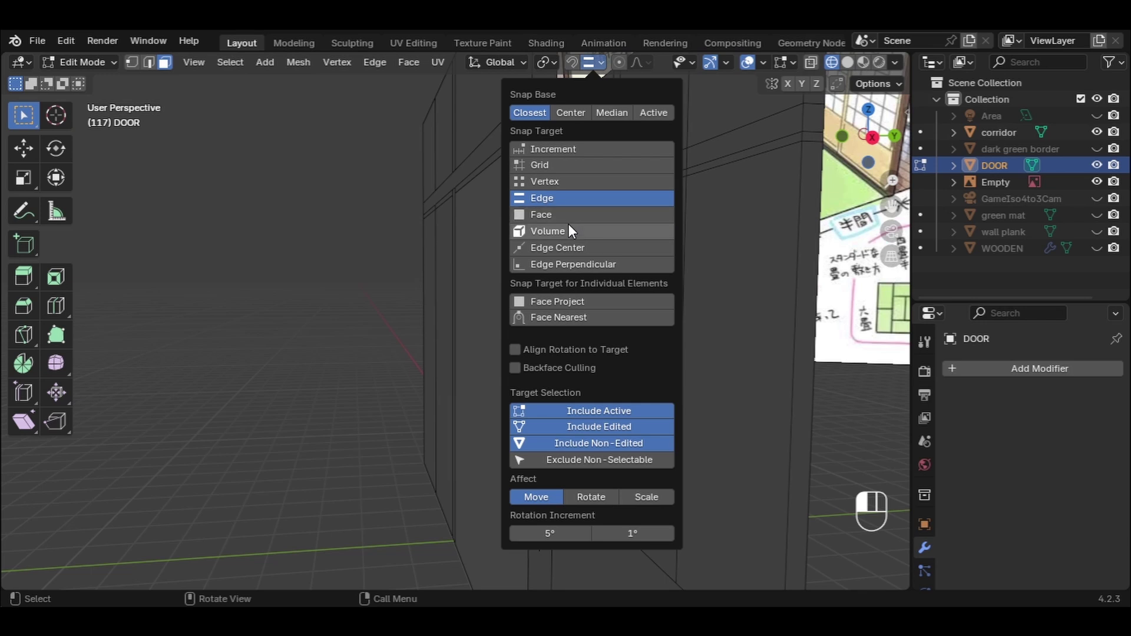
click(564, 217)
click(561, 197)
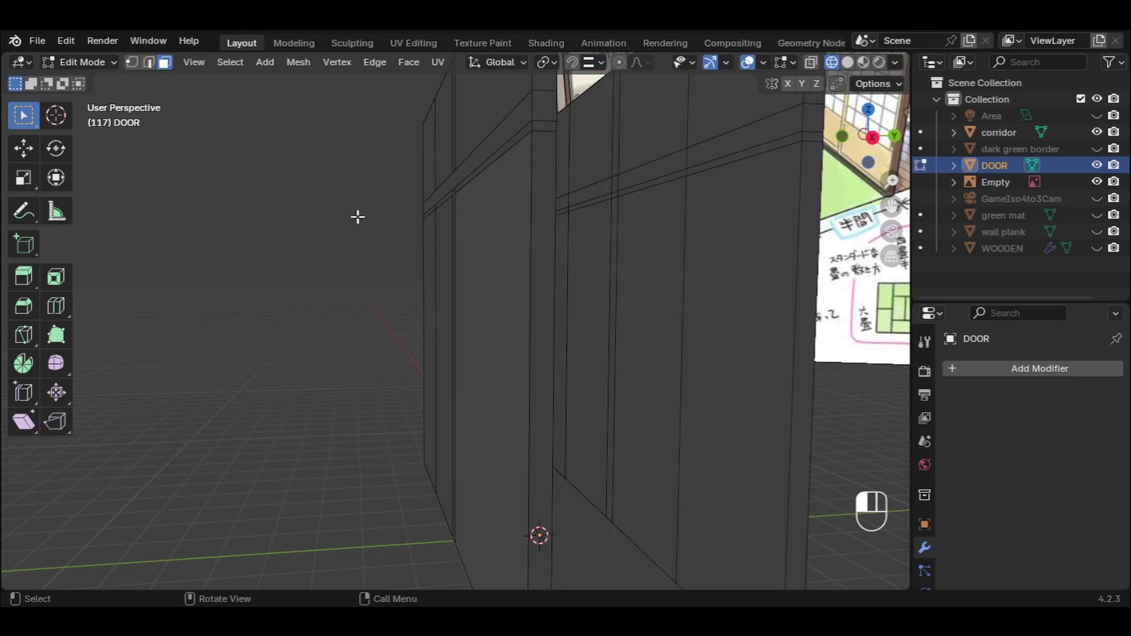
middle_drag(559, 325, 515, 338)
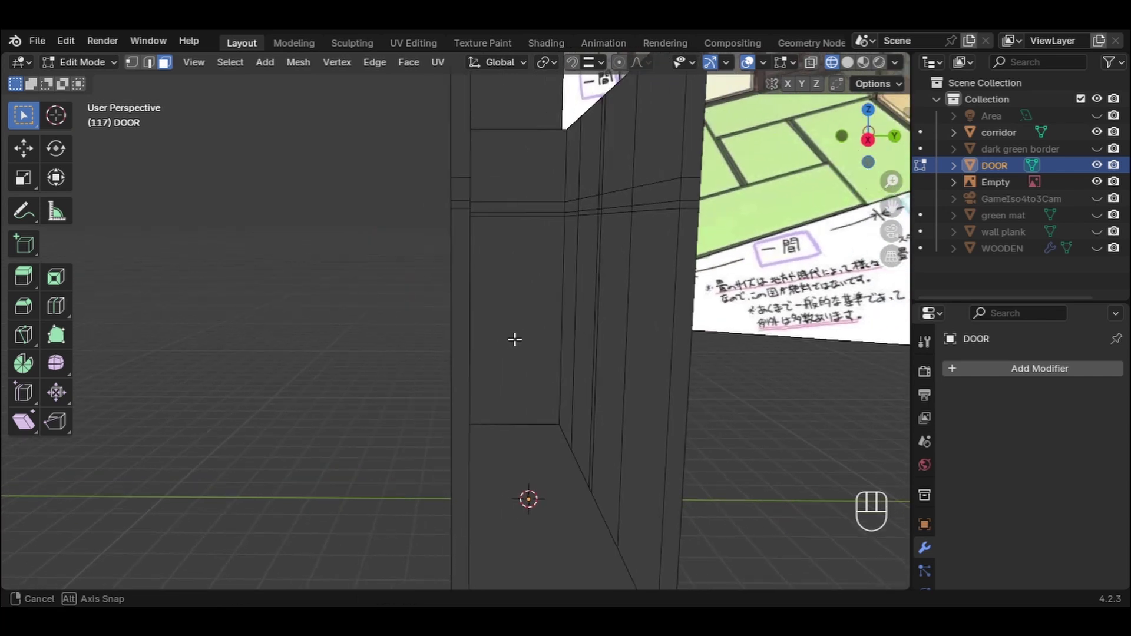
click(601, 63)
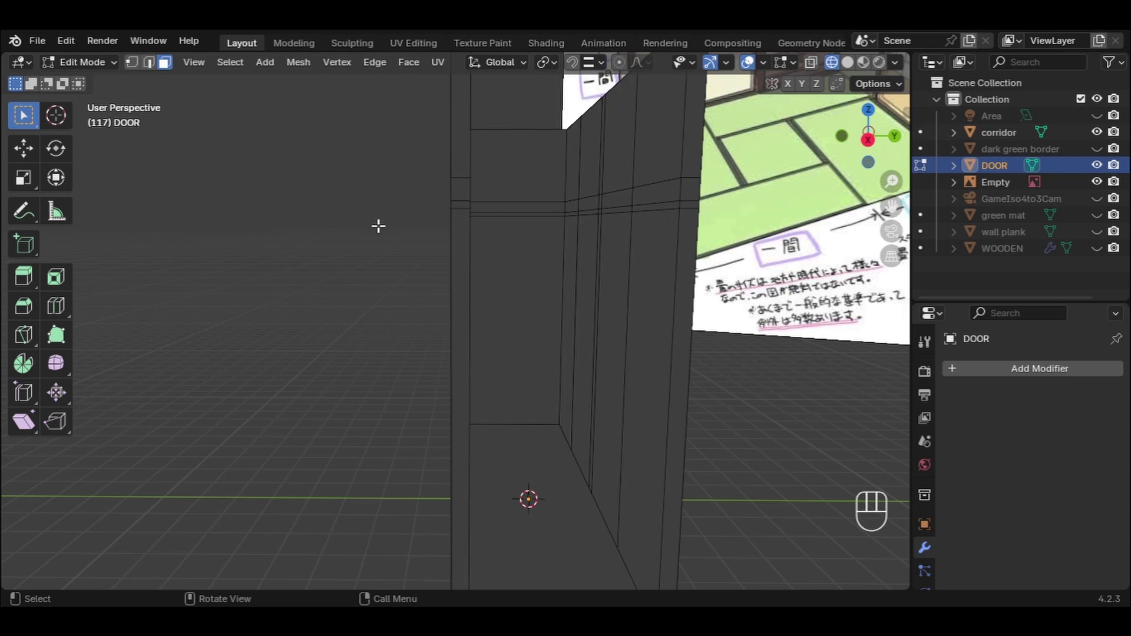
Step: Extrude the door face 0.31059 m into the corridor wall, snapping it to the wall's inner edge
middle_drag(469, 293, 511, 301)
click(866, 137)
scroll(450, 295, down, 1)
click(510, 302)
middle_drag(592, 300, 564, 303)
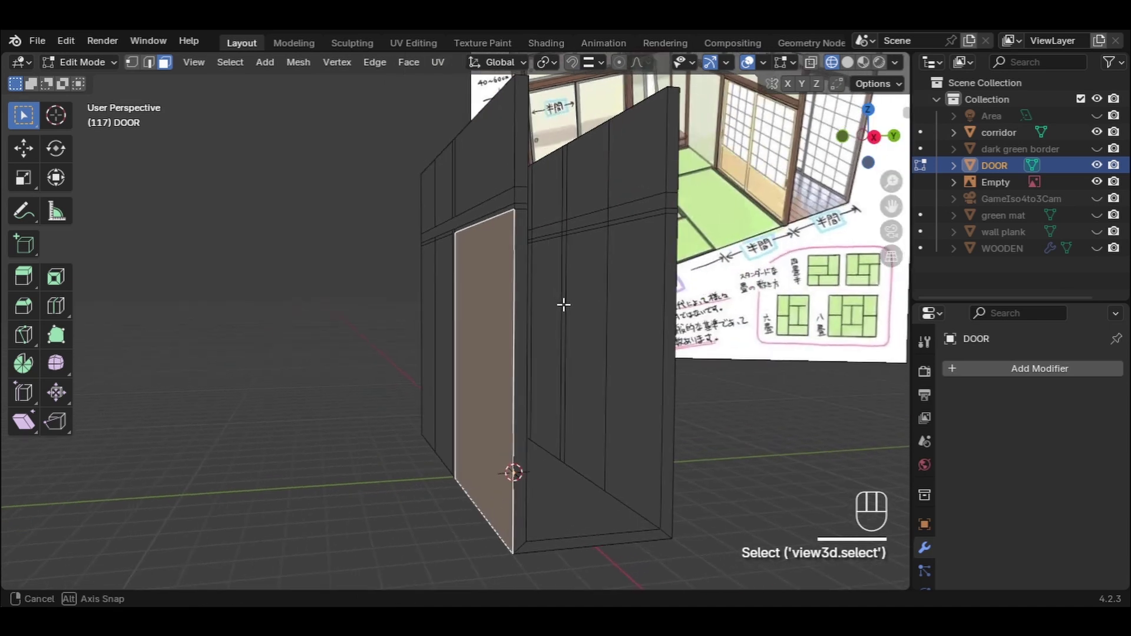
click(871, 137)
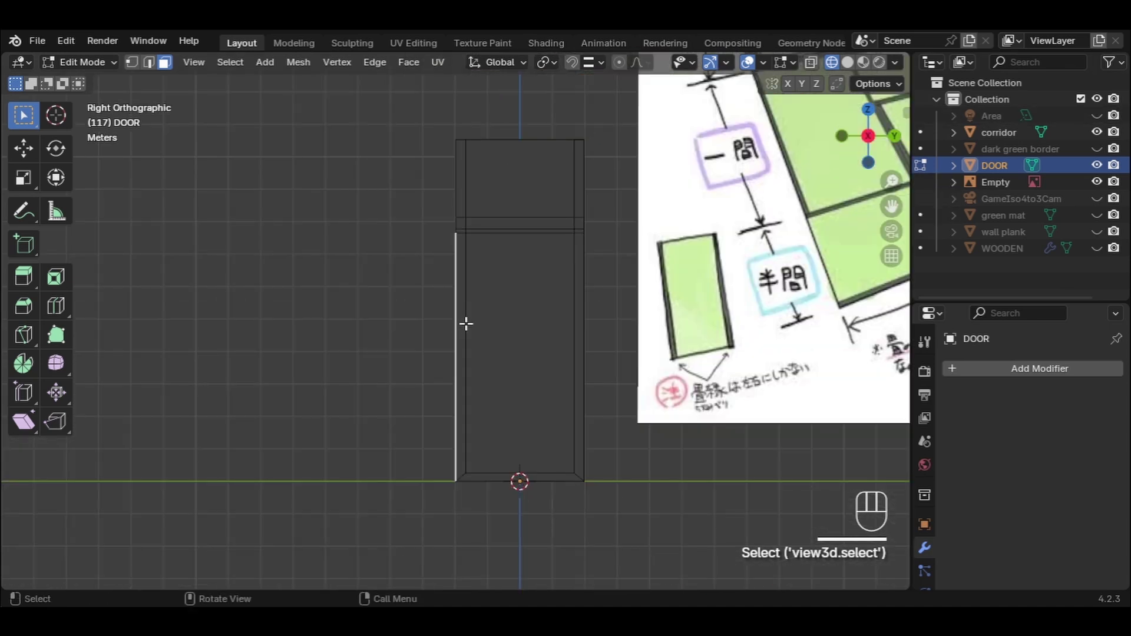
scroll(460, 310, up, 4)
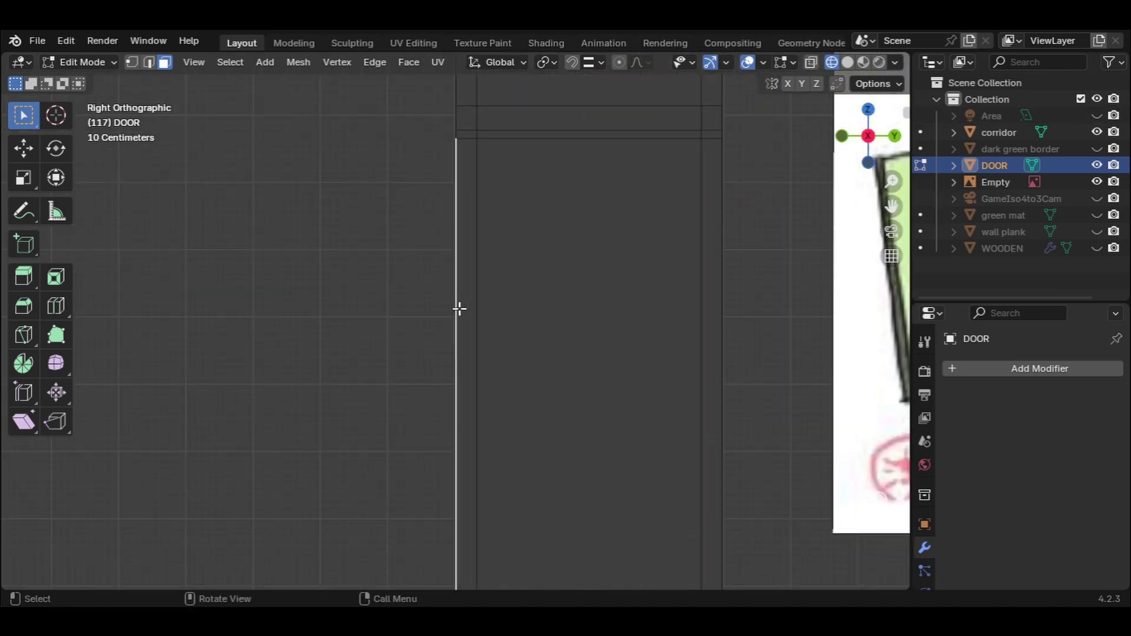
key(e)
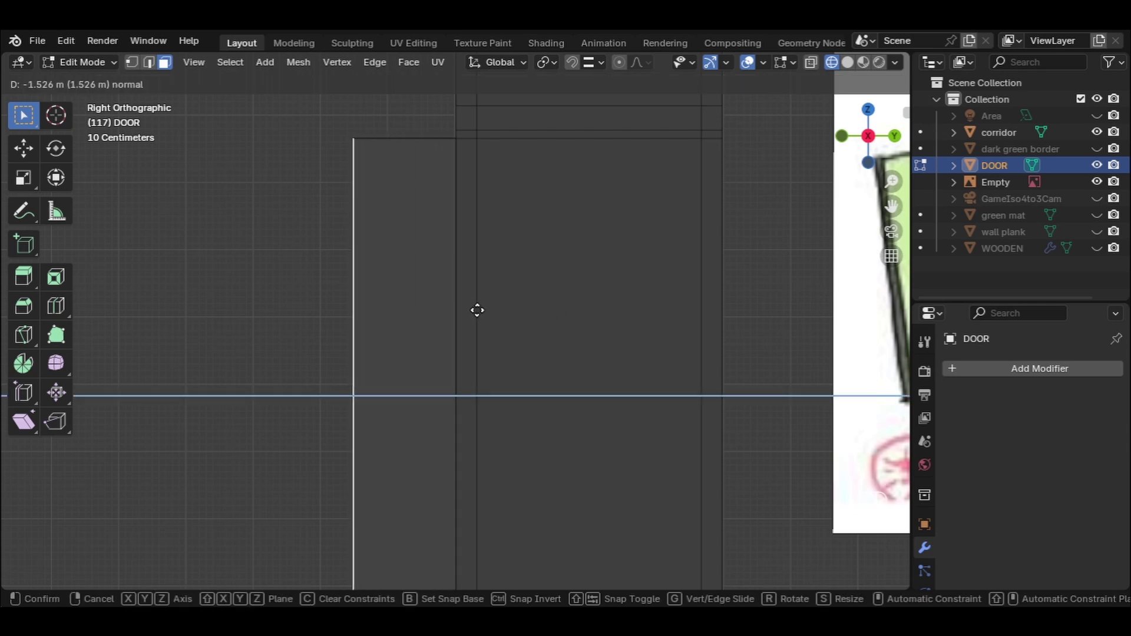
key(shift+Tab)
click(478, 310)
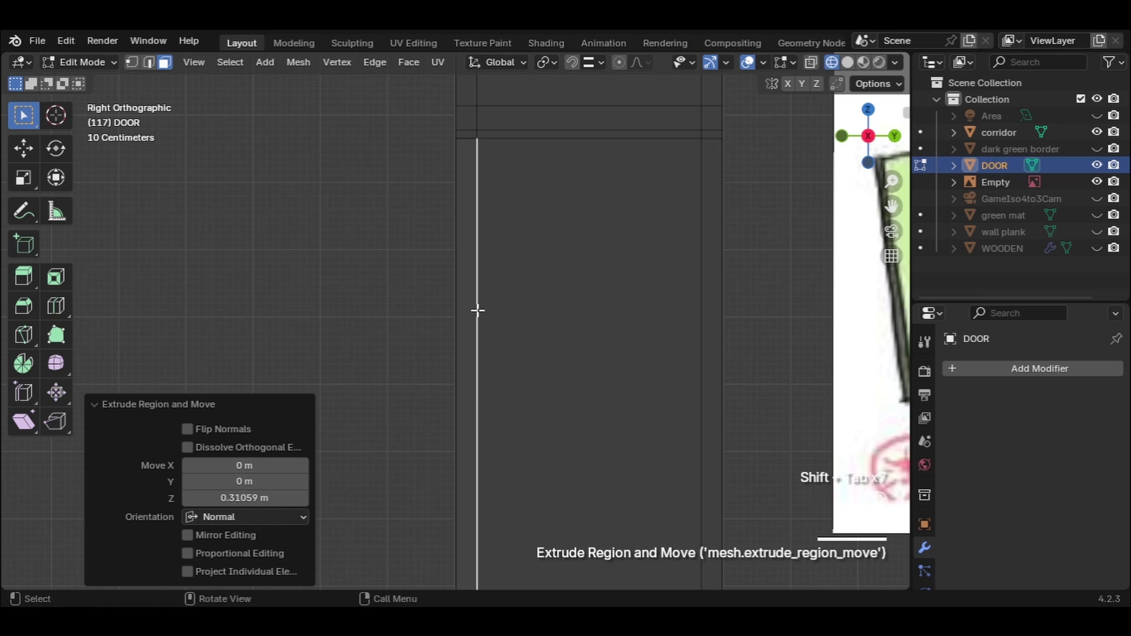
Step: Isolate the extruded door to examine its thickness, and restore the full scene
scroll(477, 310, down, 2)
middle_drag(478, 311, 502, 238)
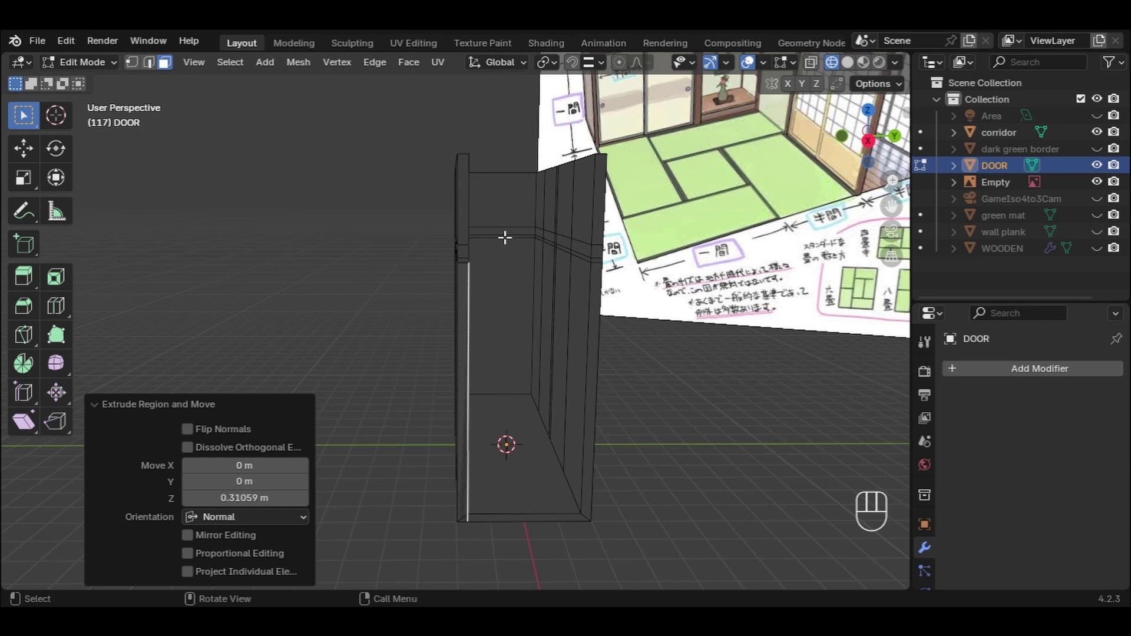
key(KP_Divide)
middle_drag(472, 301, 523, 322)
click(434, 366)
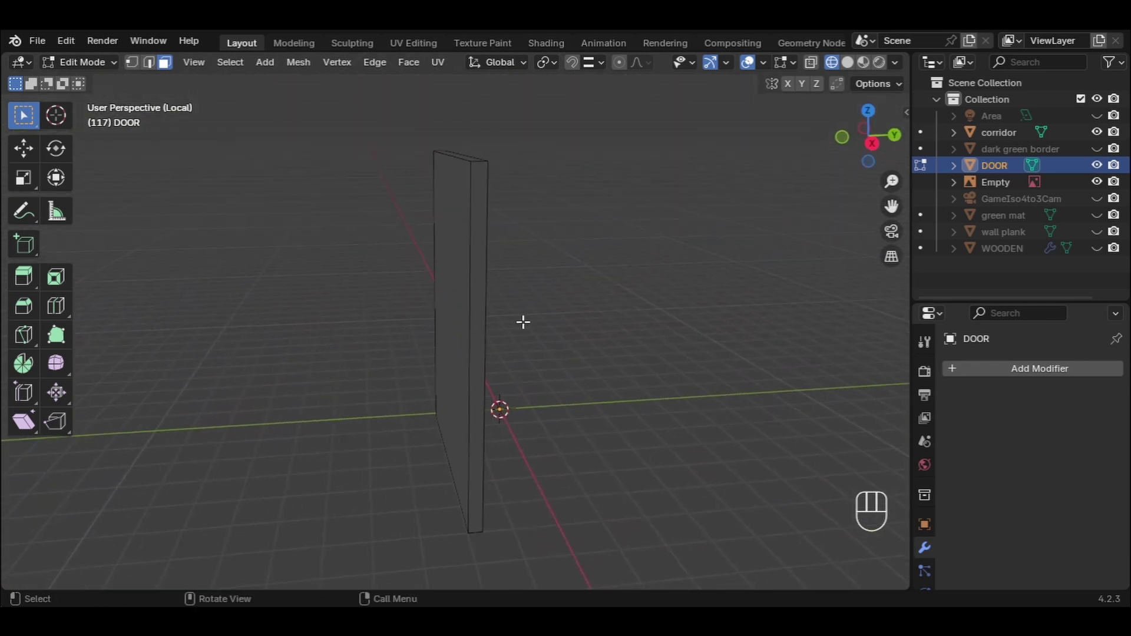
key(KP_Divide)
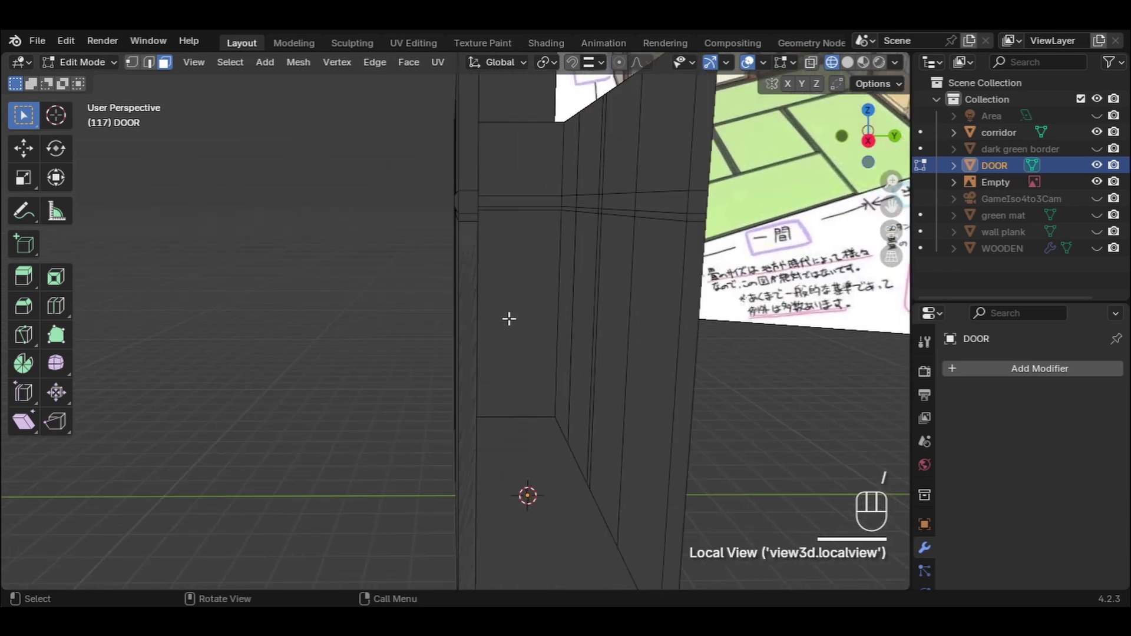
click(392, 316)
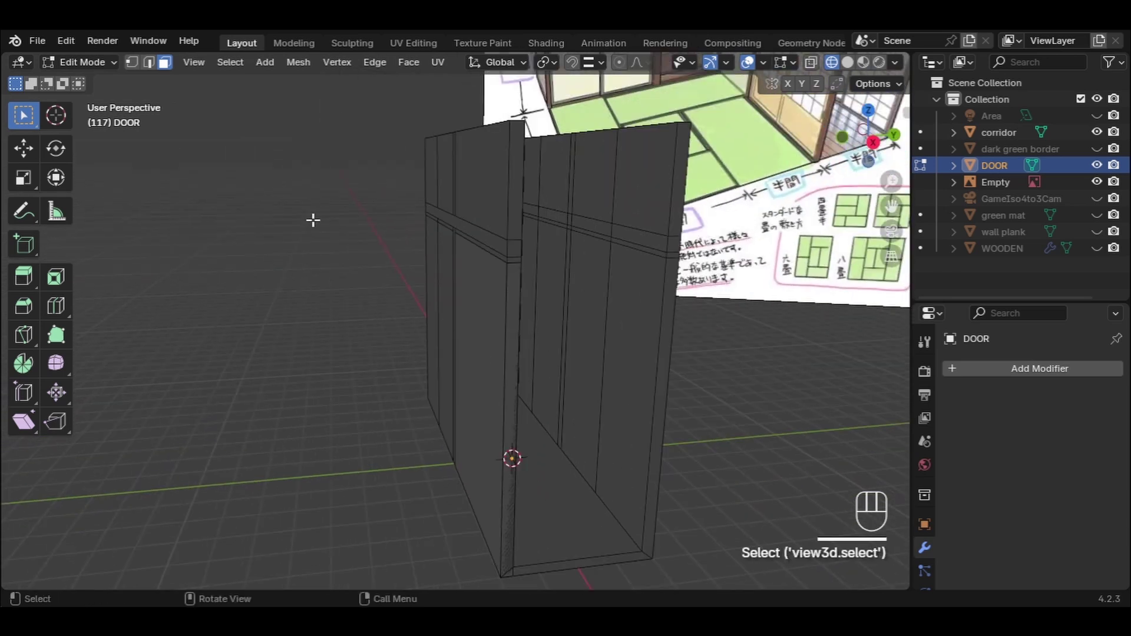
Step: Add a Boolean Difference modifier to the corridor object with DOOR as the cutting object
key(Tab)
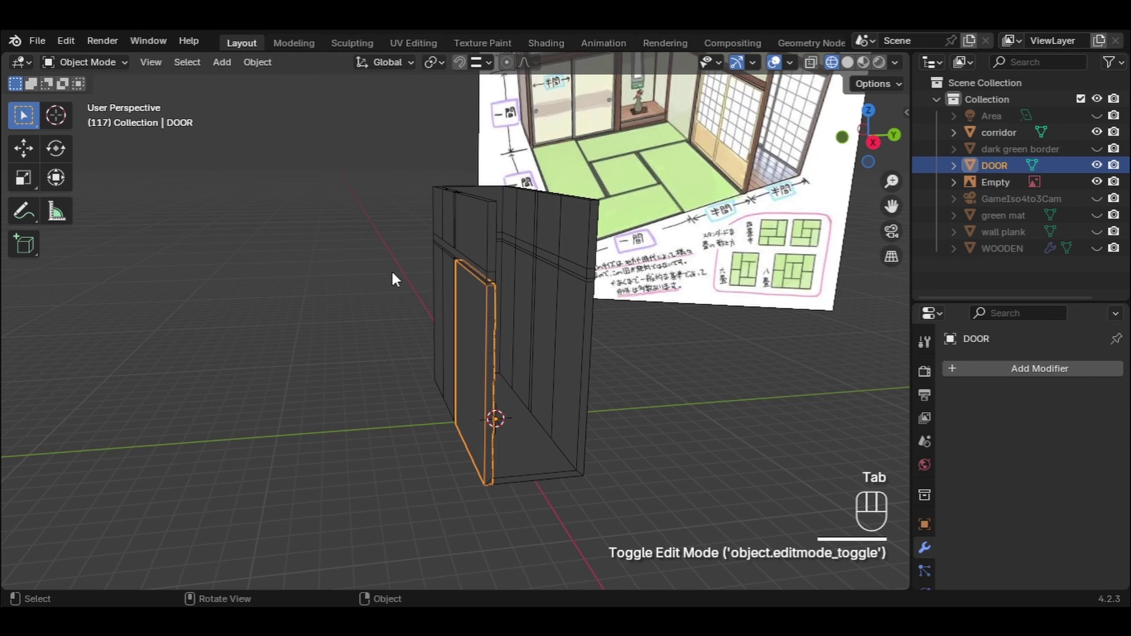
scroll(405, 282, up, 3)
click(469, 189)
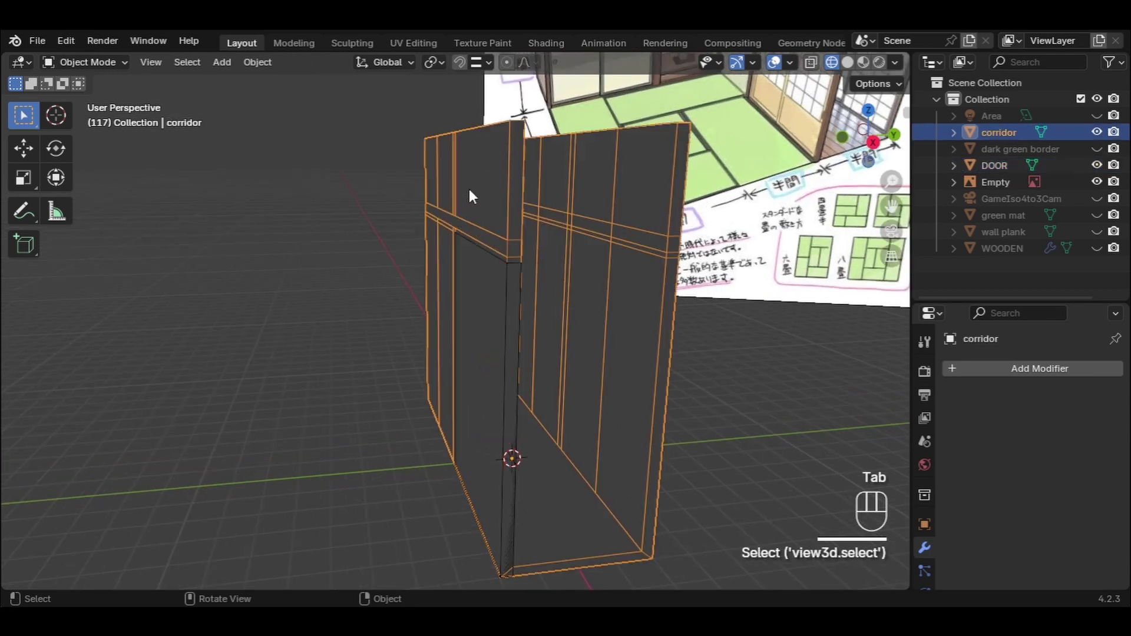
middle_drag(470, 250, 542, 297)
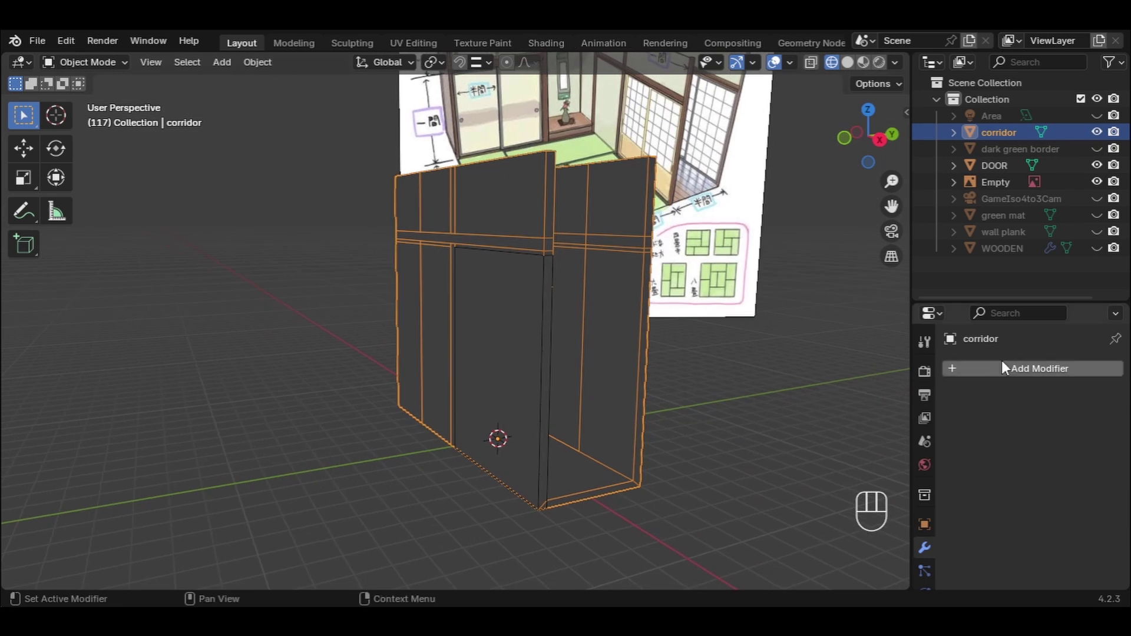
click(950, 369)
click(902, 369)
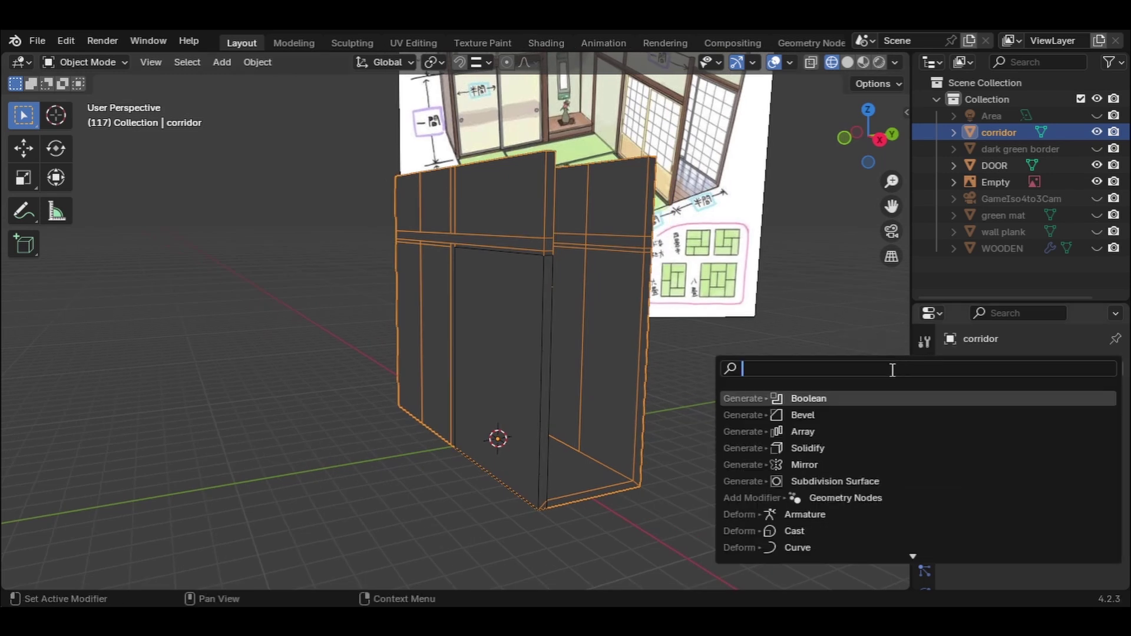
click(809, 399)
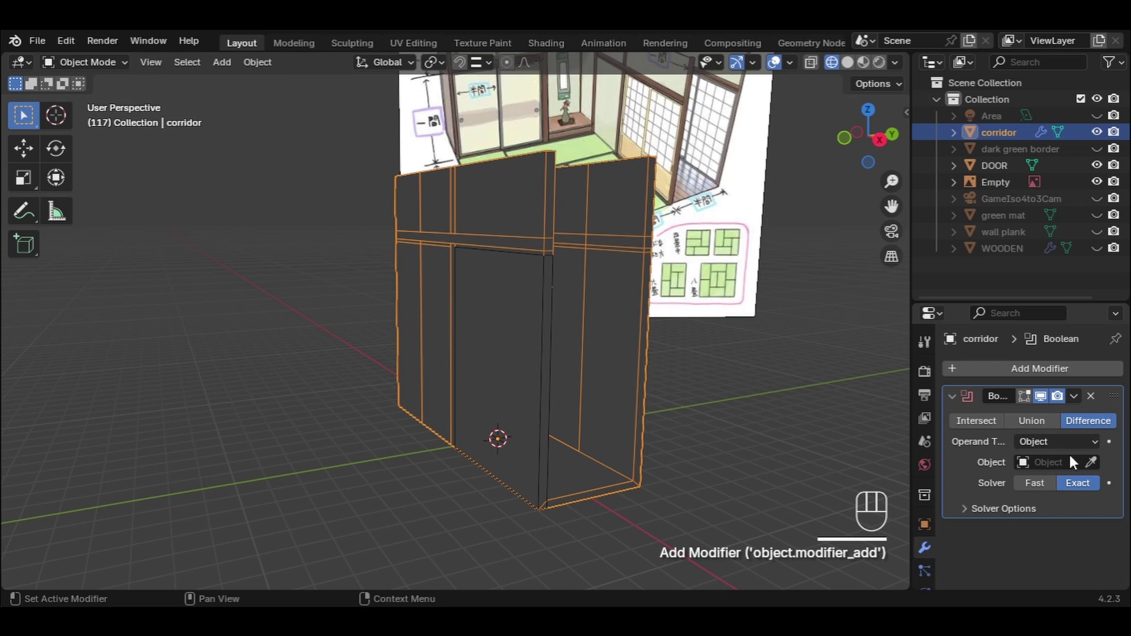
click(1091, 462)
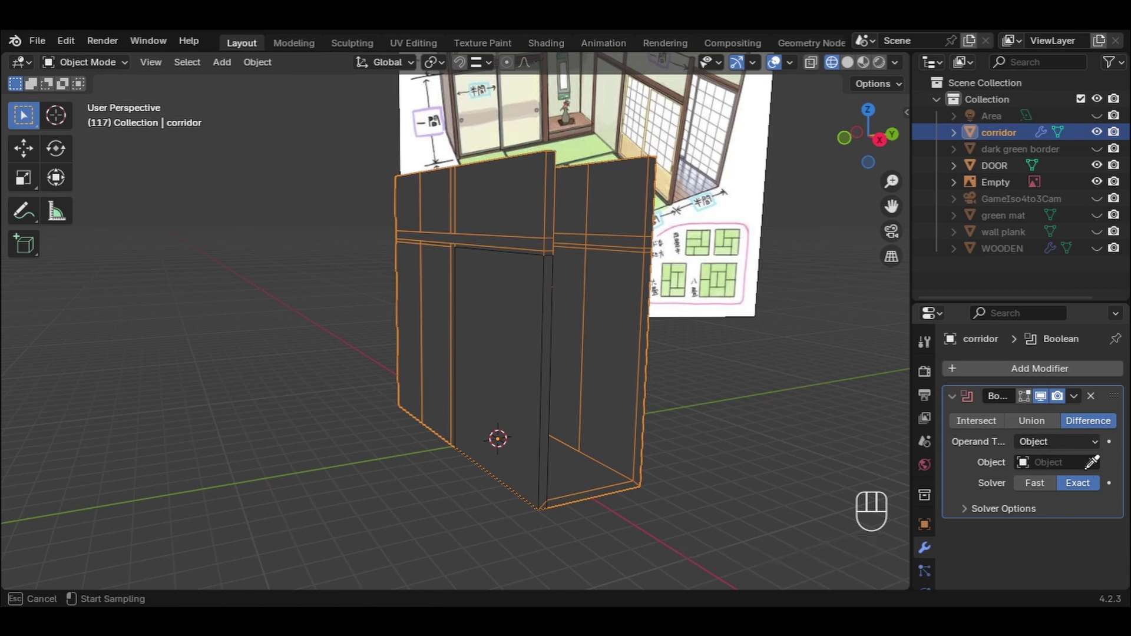
click(996, 156)
Step: Hide the DOOR object to expose the opening cut in the corridor wall
middle_drag(524, 413, 634, 384)
click(1098, 165)
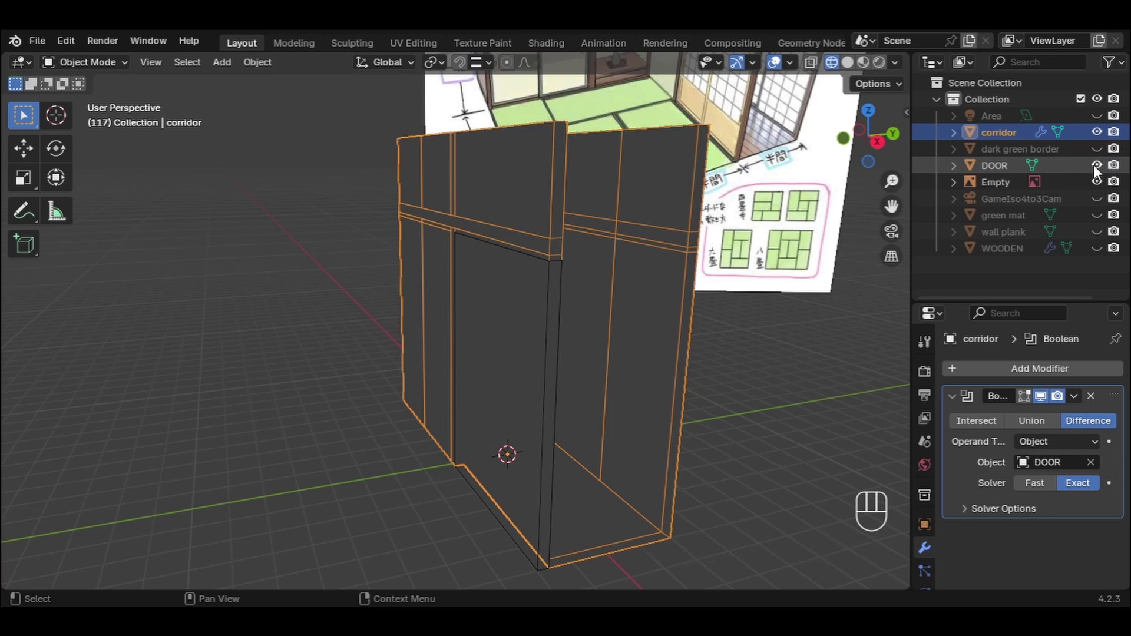
middle_drag(493, 409, 570, 421)
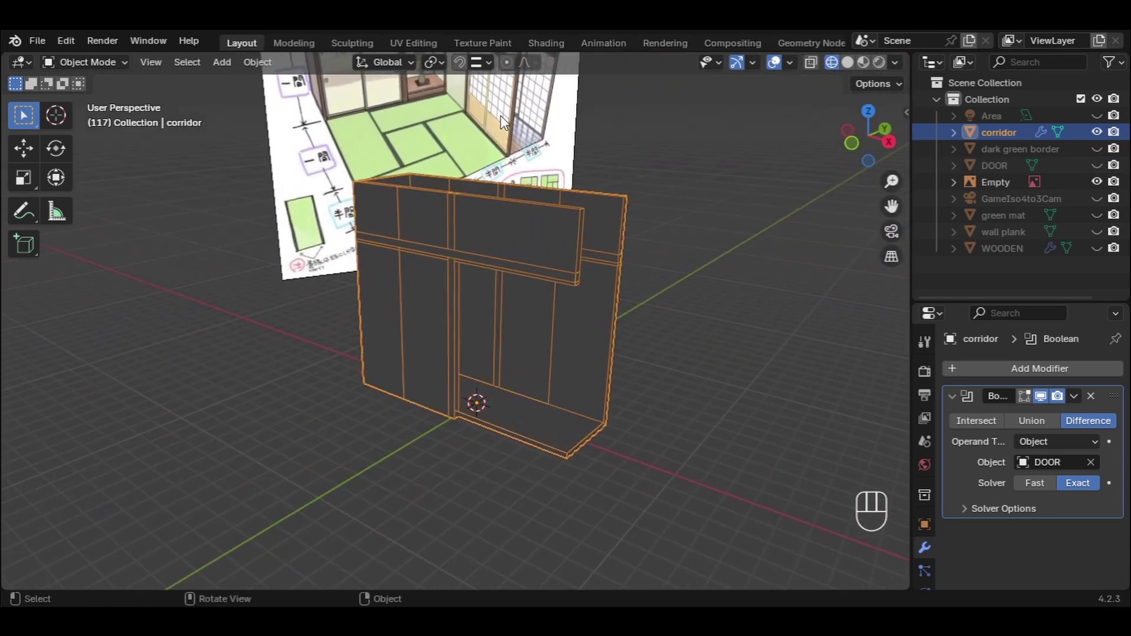
Step: Duplicate the corridor's door face in place and separate the copy into its own object
middle_drag(515, 115, 532, 339)
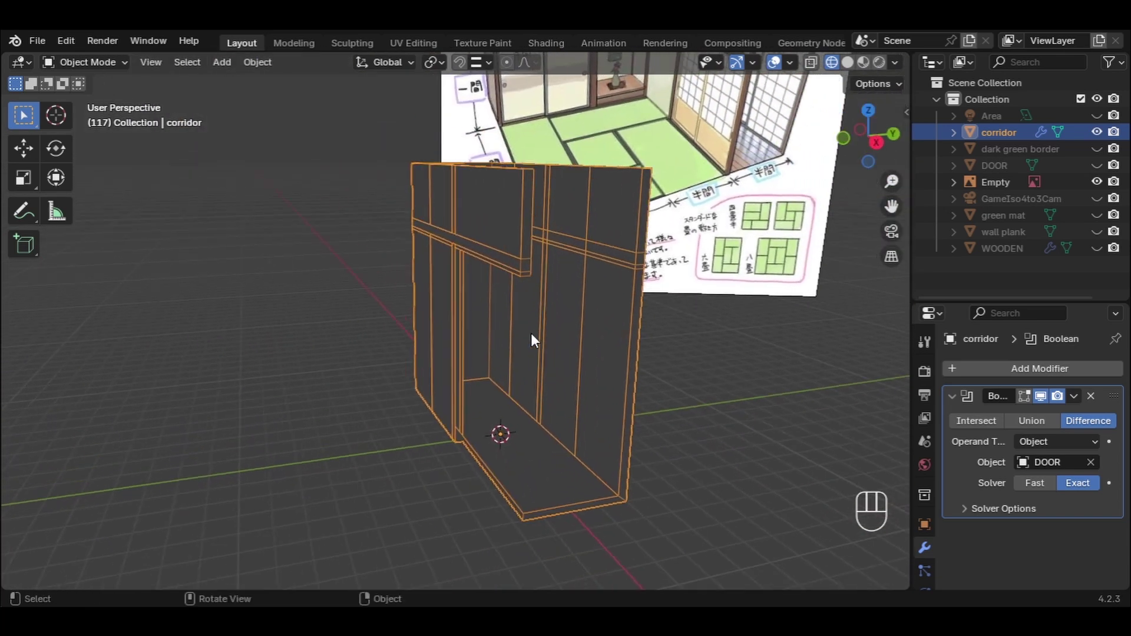
click(274, 368)
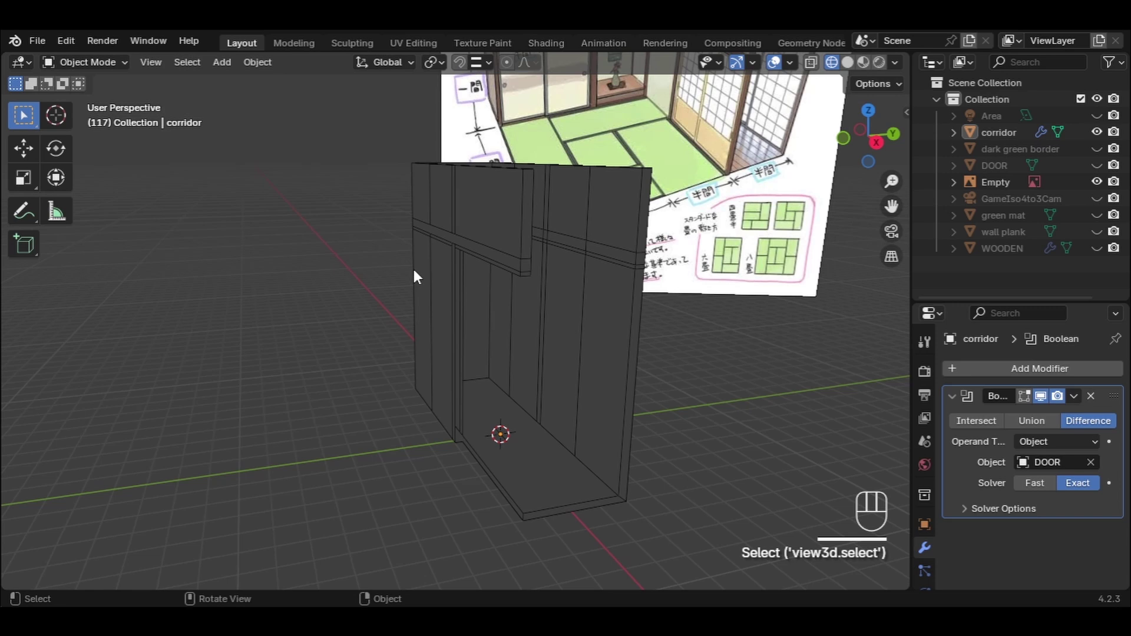
click(476, 229)
key(Tab)
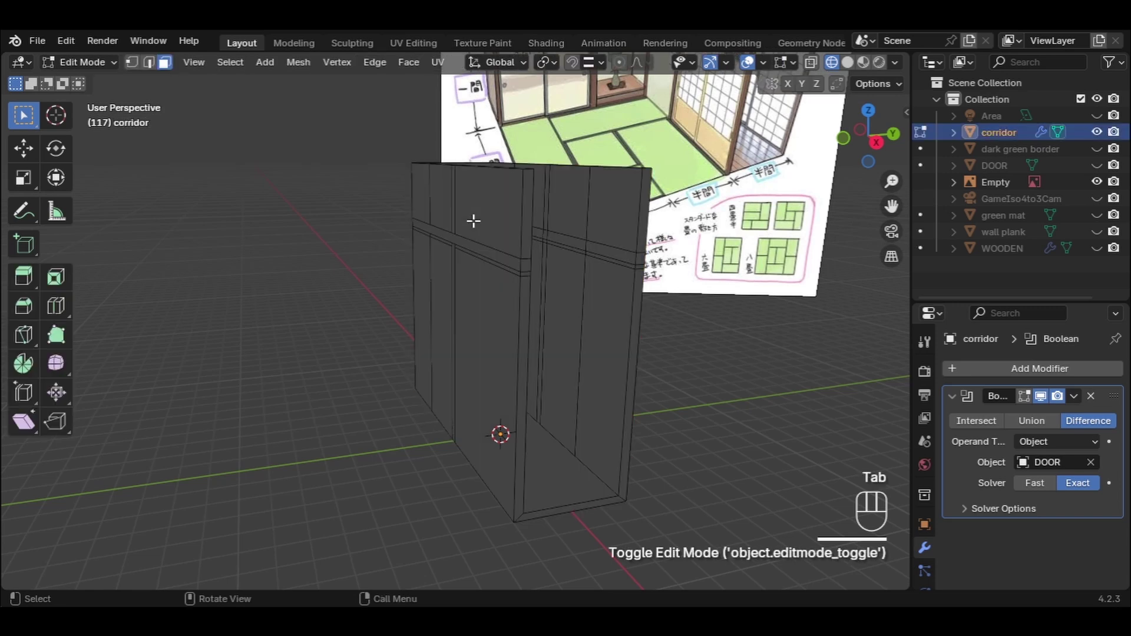
click(480, 325)
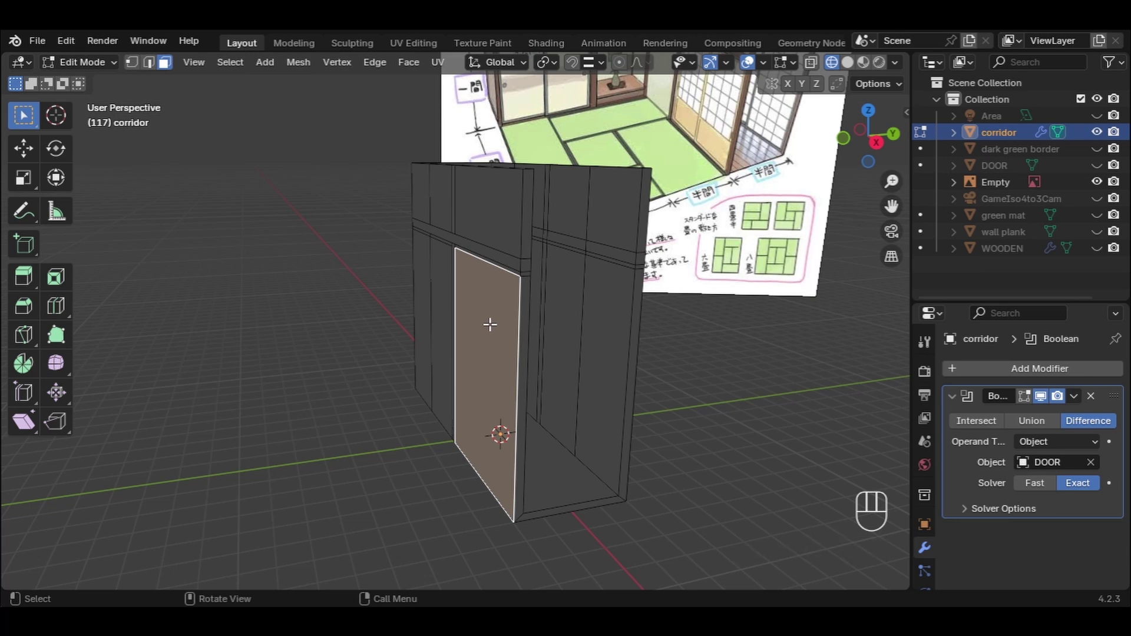
key(shift+d)
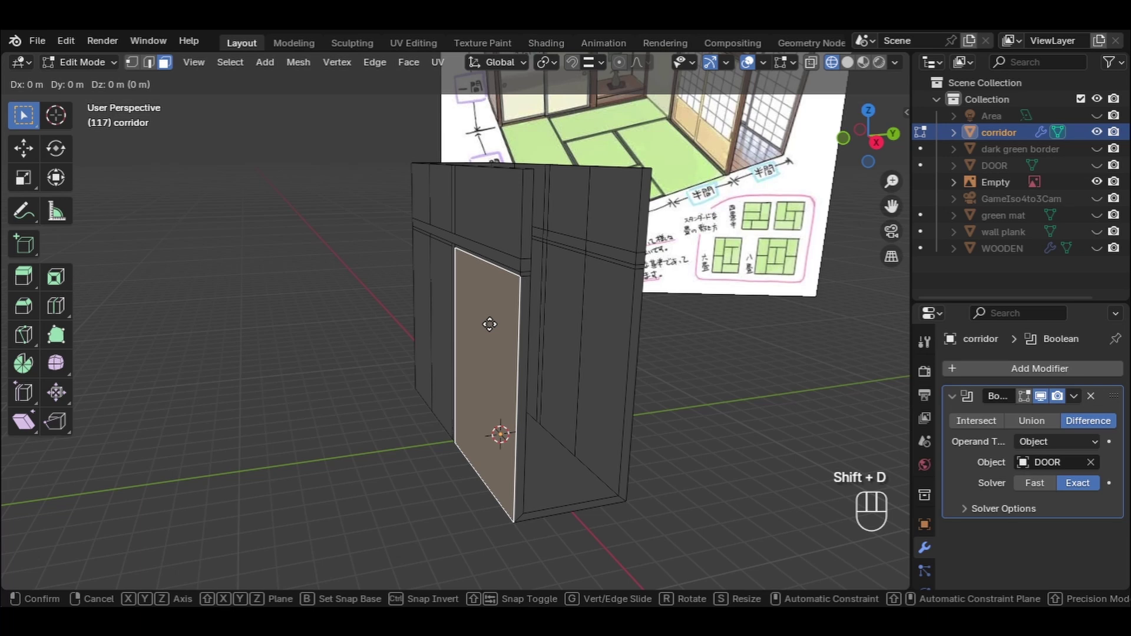
right_click(395, 333)
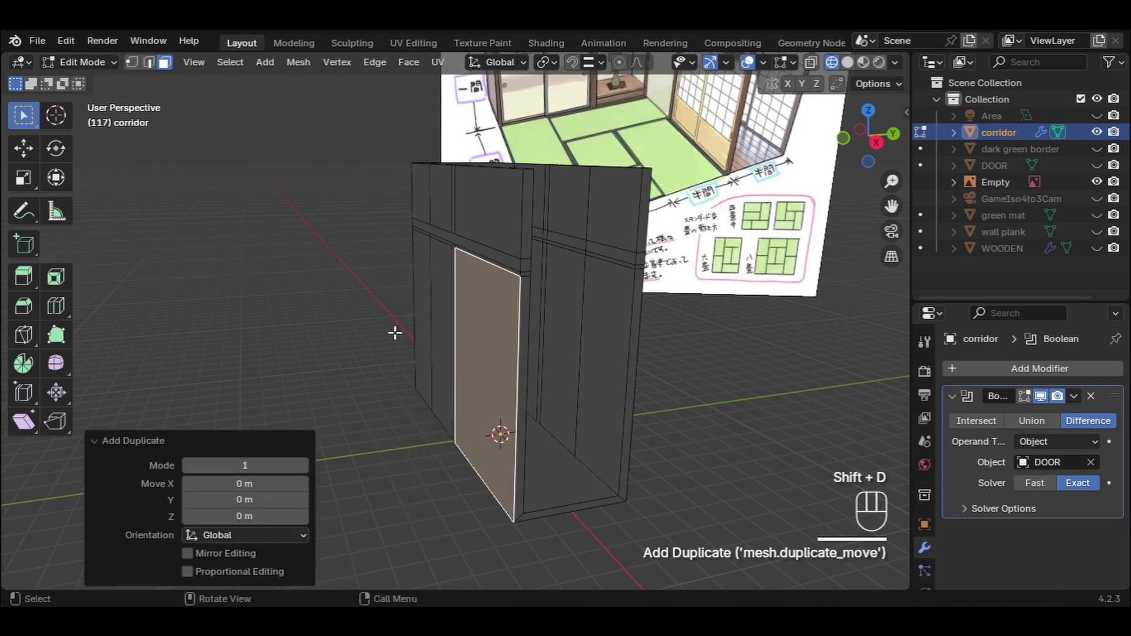
key(p)
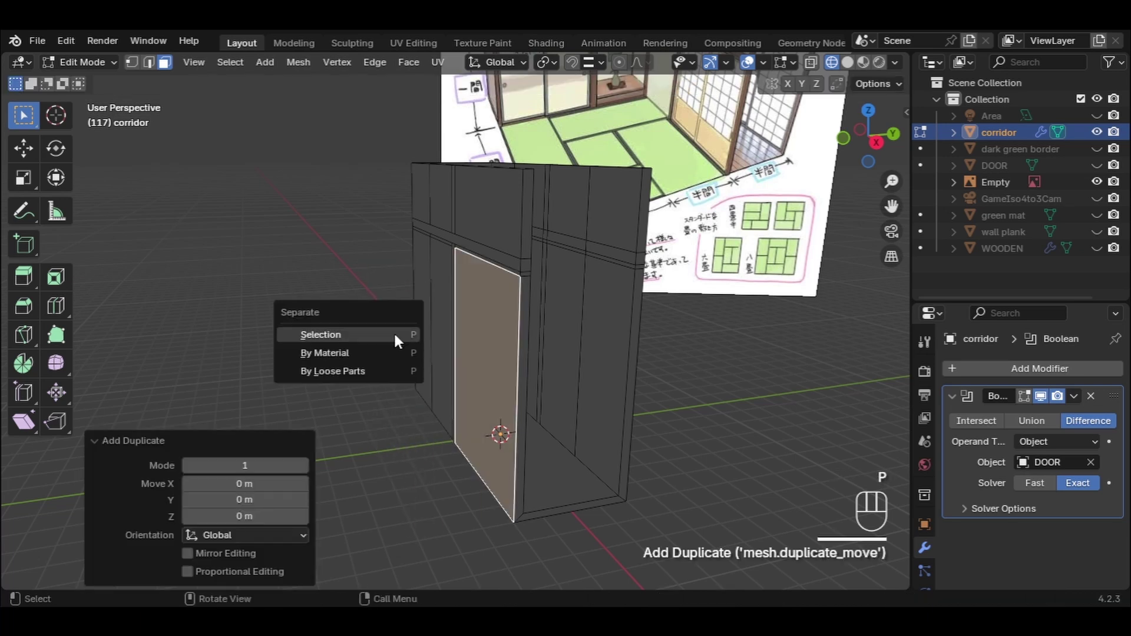
click(395, 336)
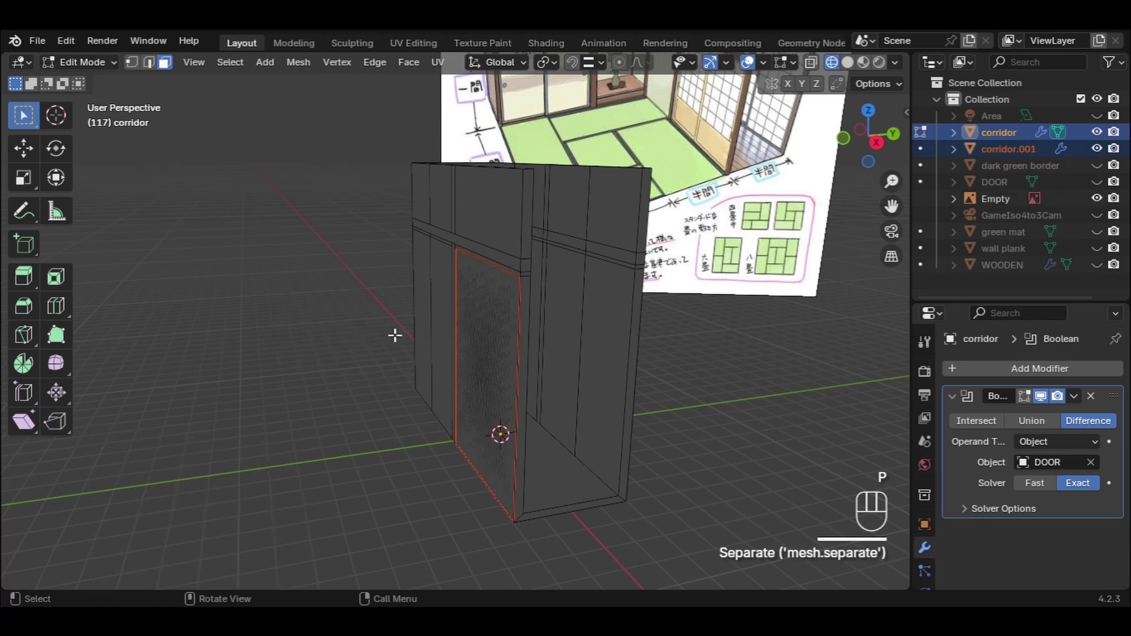
key(Tab)
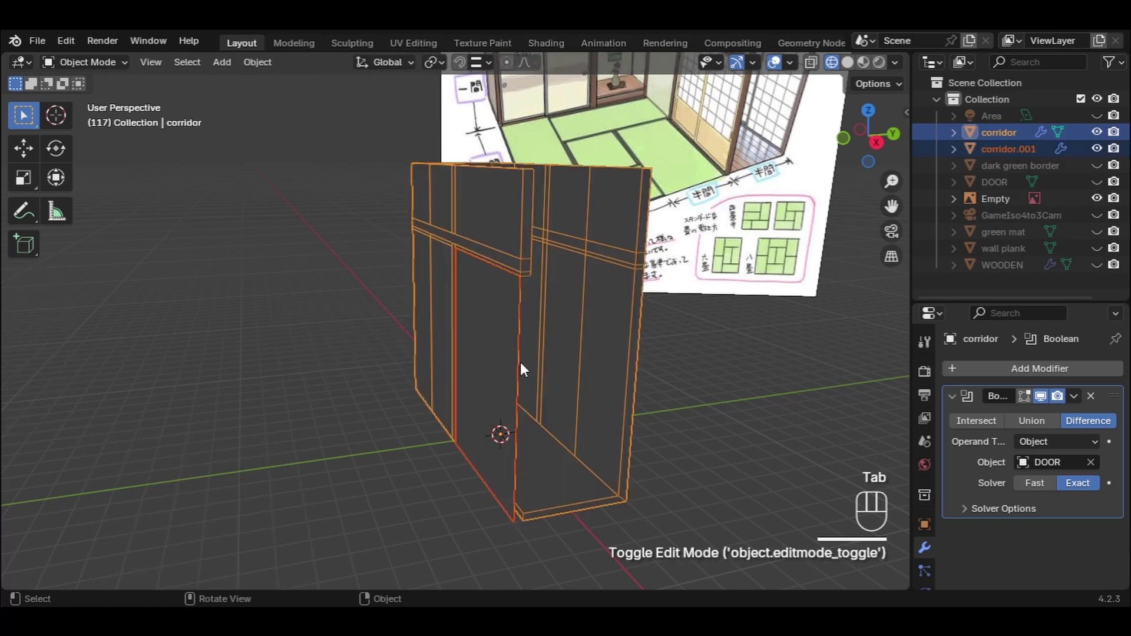
Step: Rename the separated door face object as "real door"
middle_drag(520, 370, 479, 357)
click(477, 357)
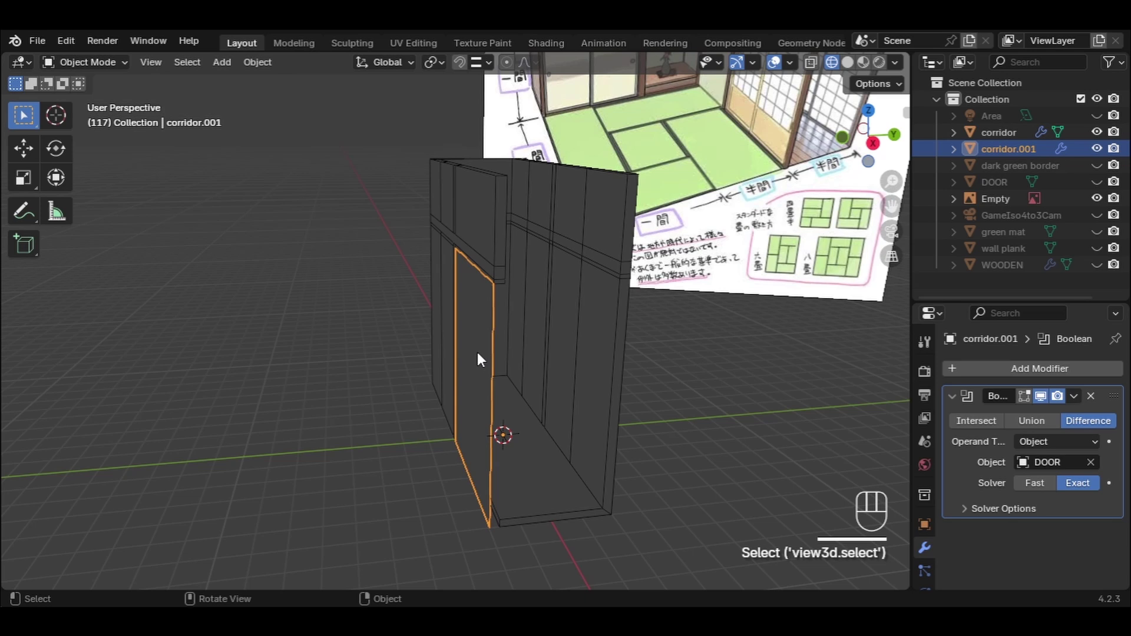
key(F2)
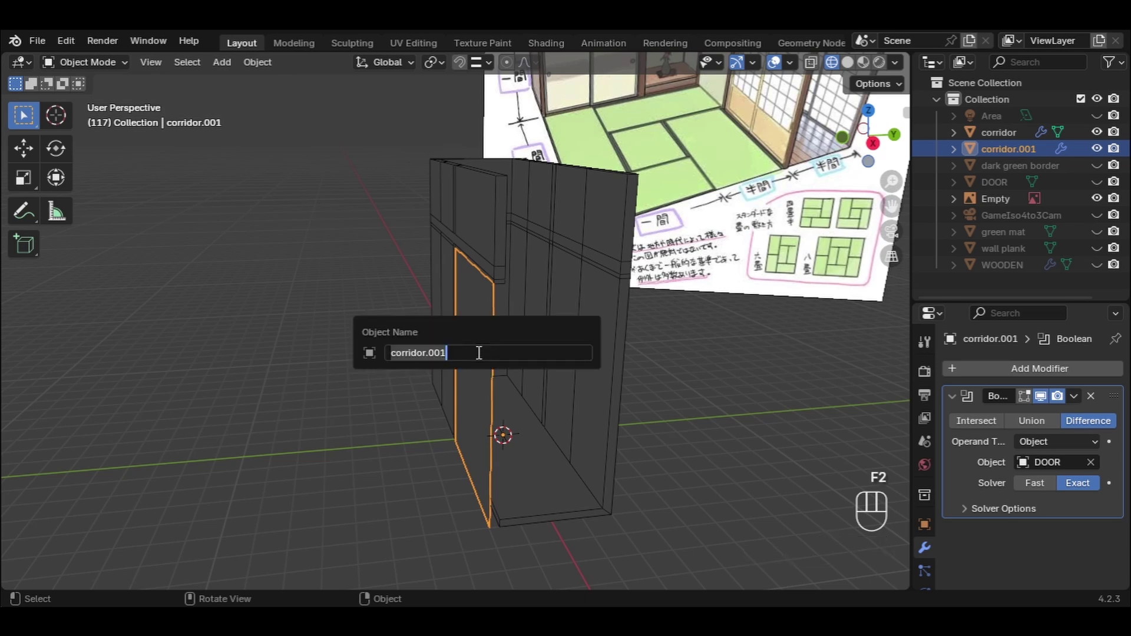
key(BackSpace)
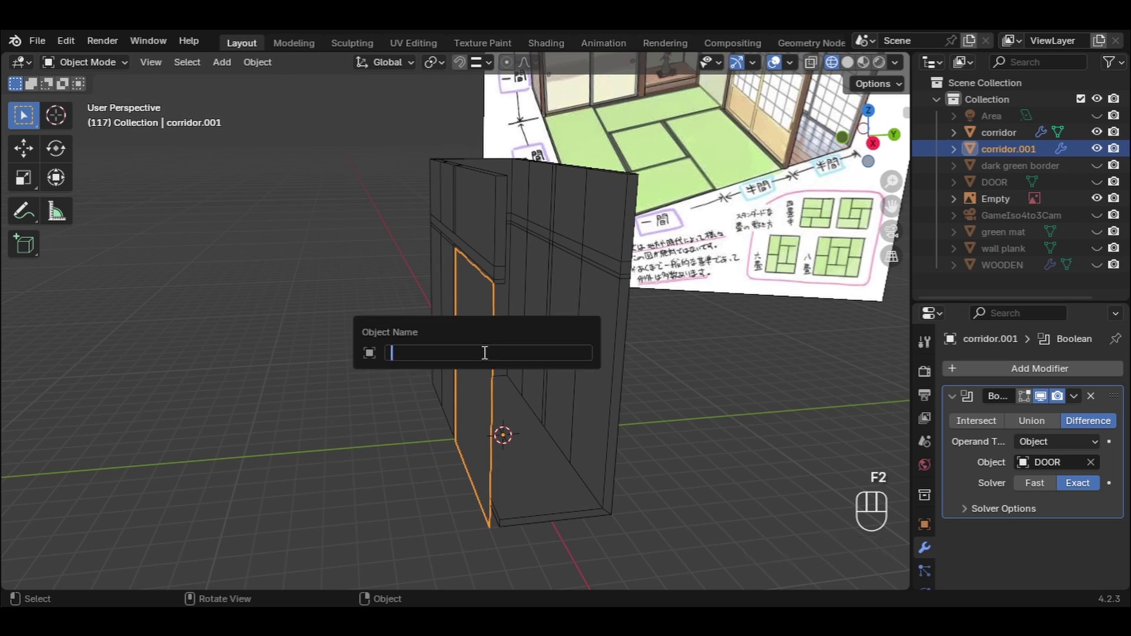
text(real door)
key(Return)
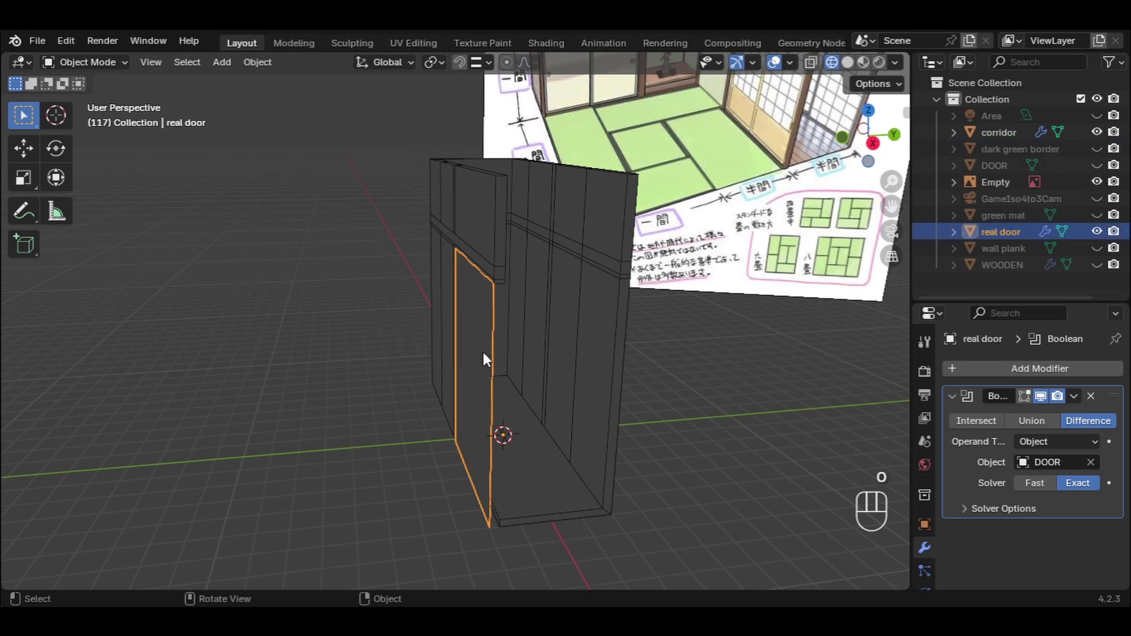
Step: Extrude the real door's face 0.31059 m into the wall, matching the corridor wall's inner edge in the right orthographic view
click(390, 250)
middle_drag(592, 330, 570, 369)
click(528, 330)
middle_drag(528, 330, 498, 362)
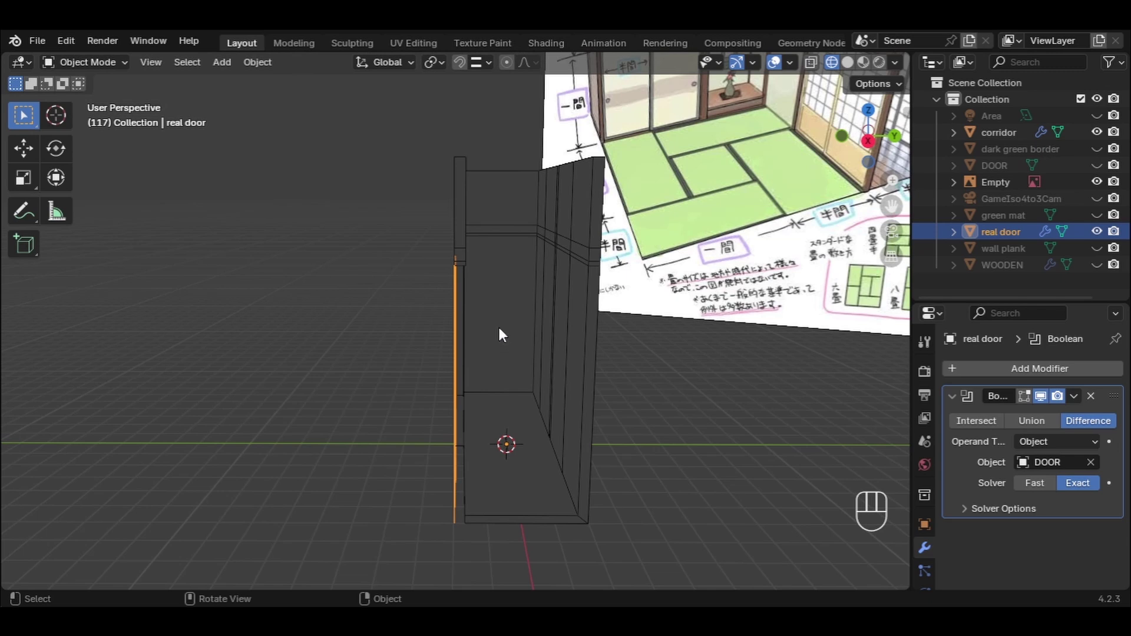
click(870, 142)
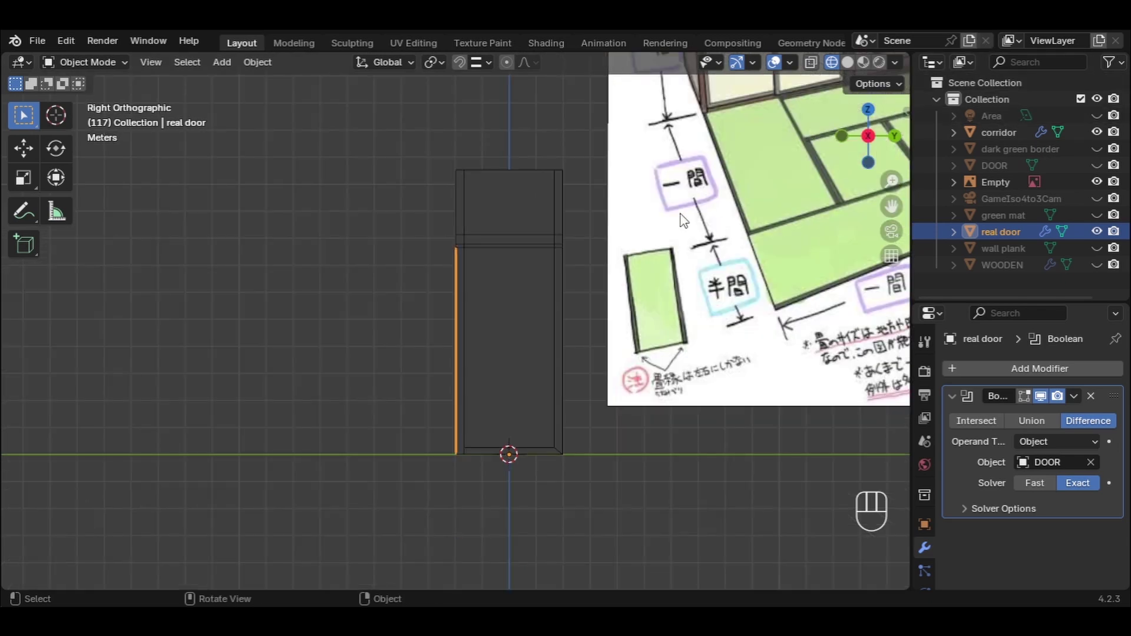
scroll(504, 261, up, 3)
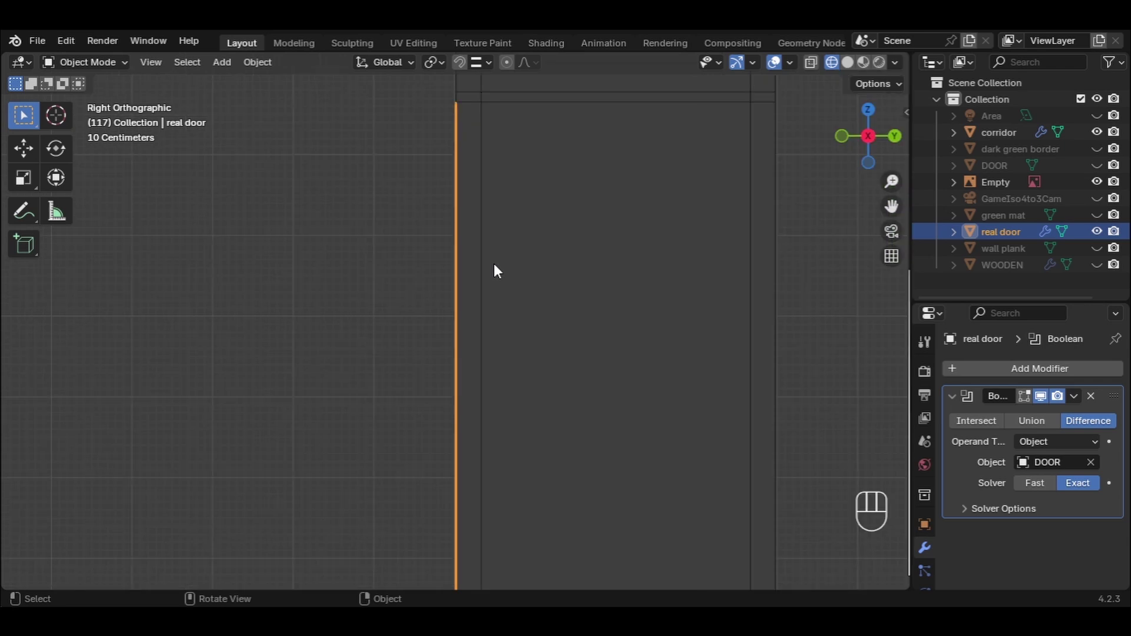
key(Tab)
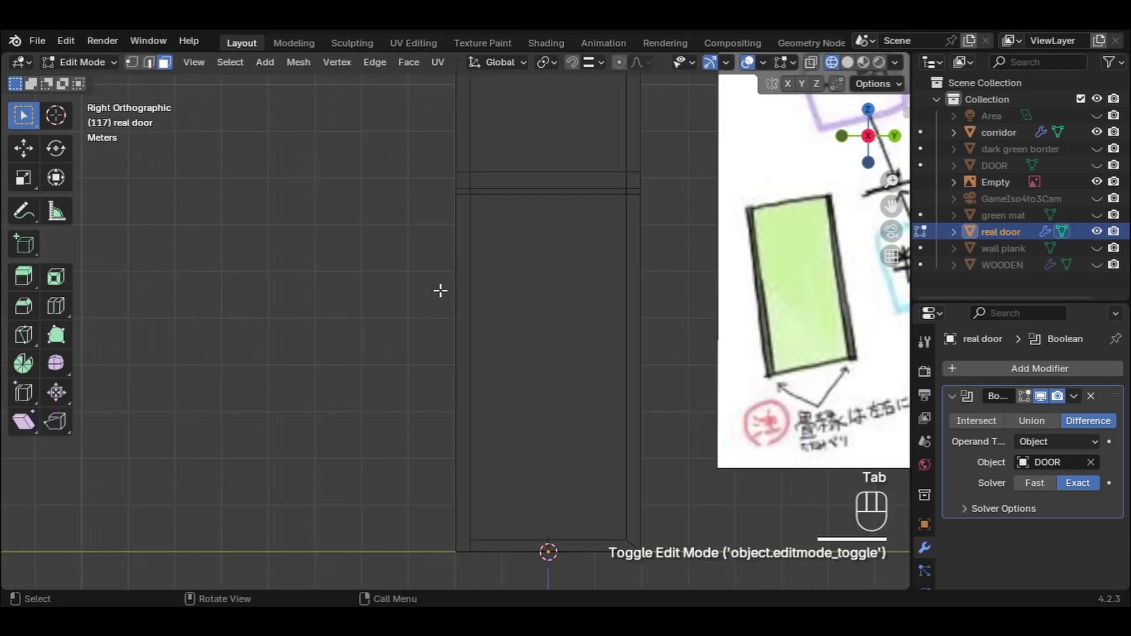
scroll(439, 291, down, 1)
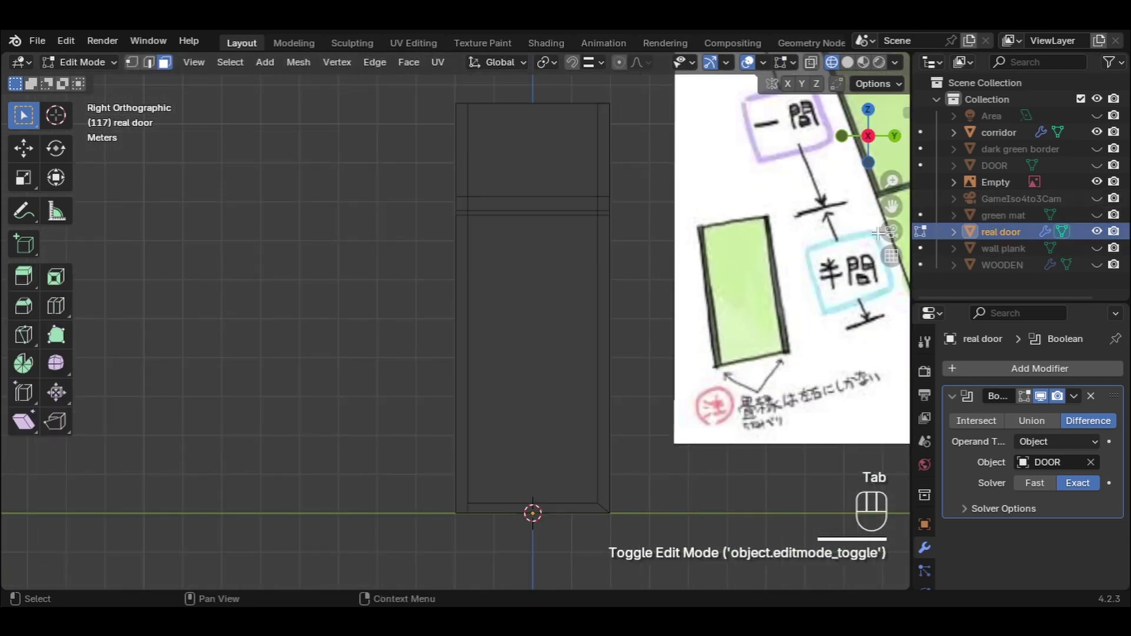
scroll(571, 239, down, 2)
middle_drag(571, 239, 550, 313)
click(550, 313)
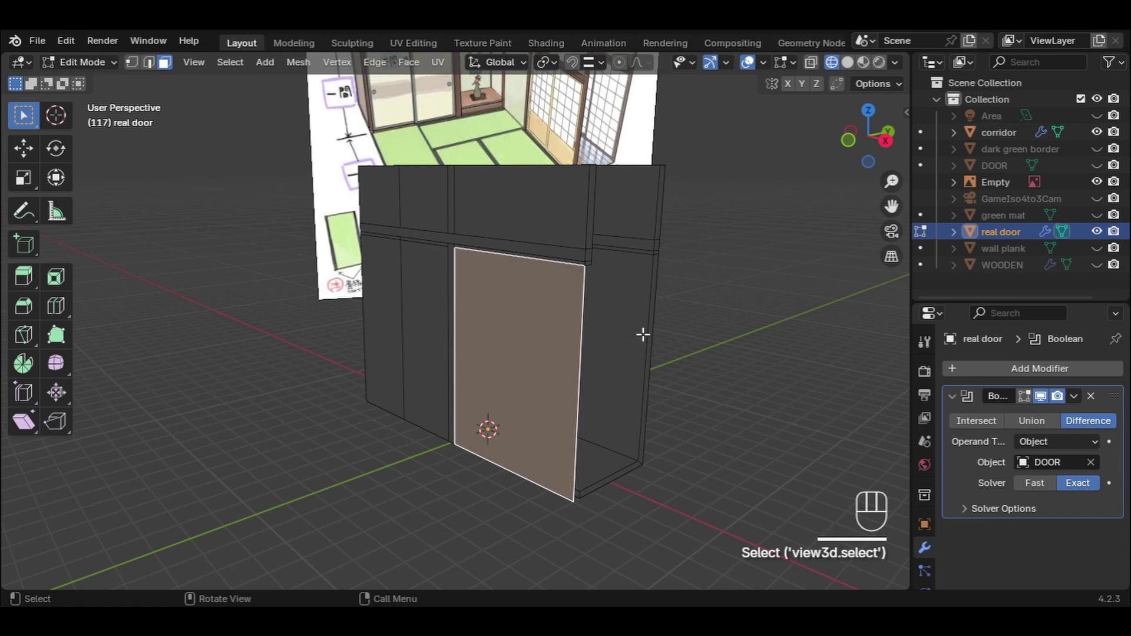
middle_drag(644, 334, 492, 304)
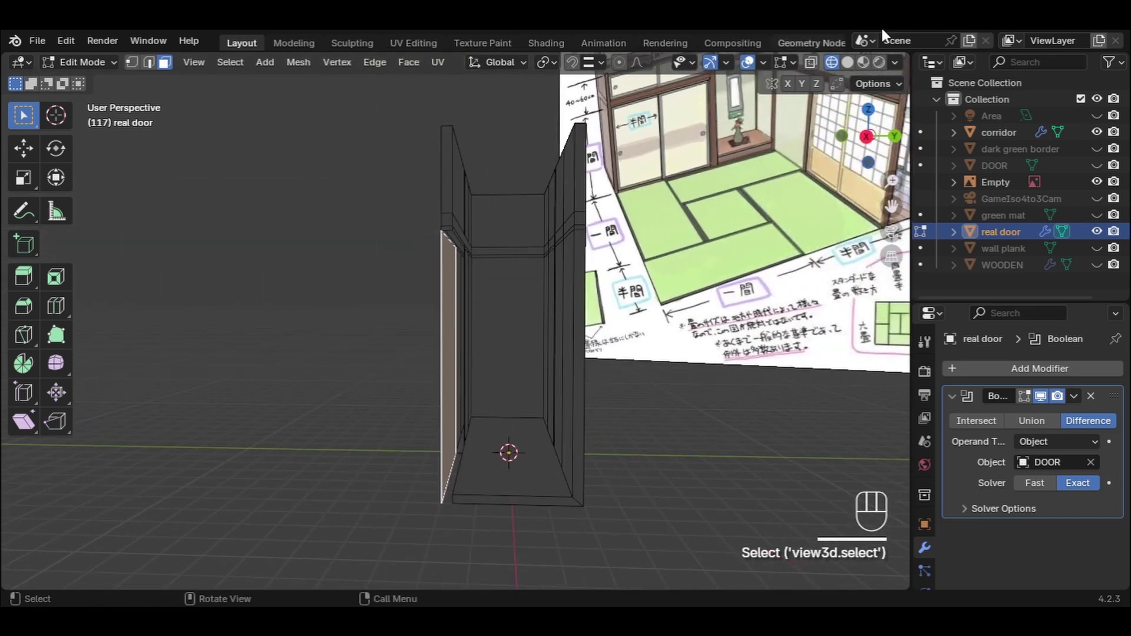
click(868, 136)
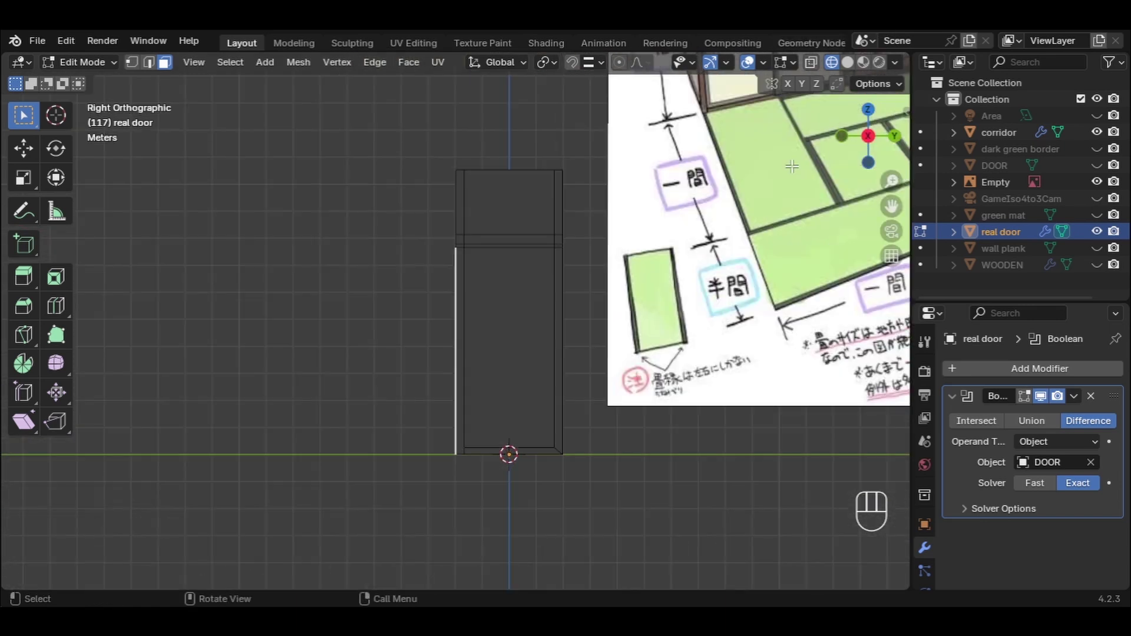
scroll(503, 286, up, 3)
scroll(478, 277, up, 2)
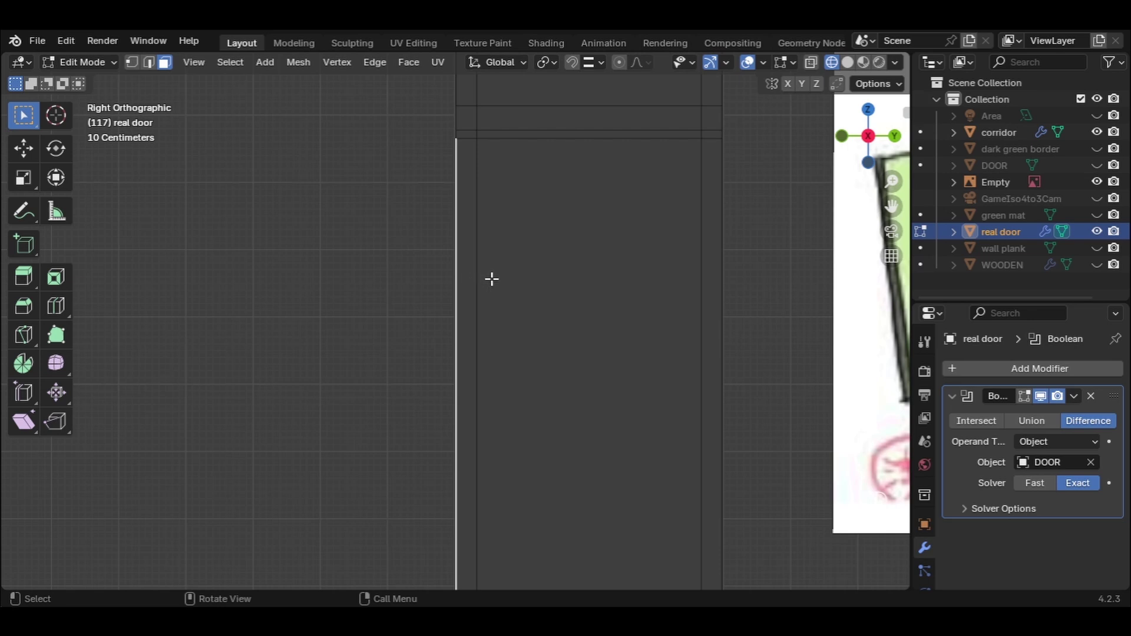
key(e)
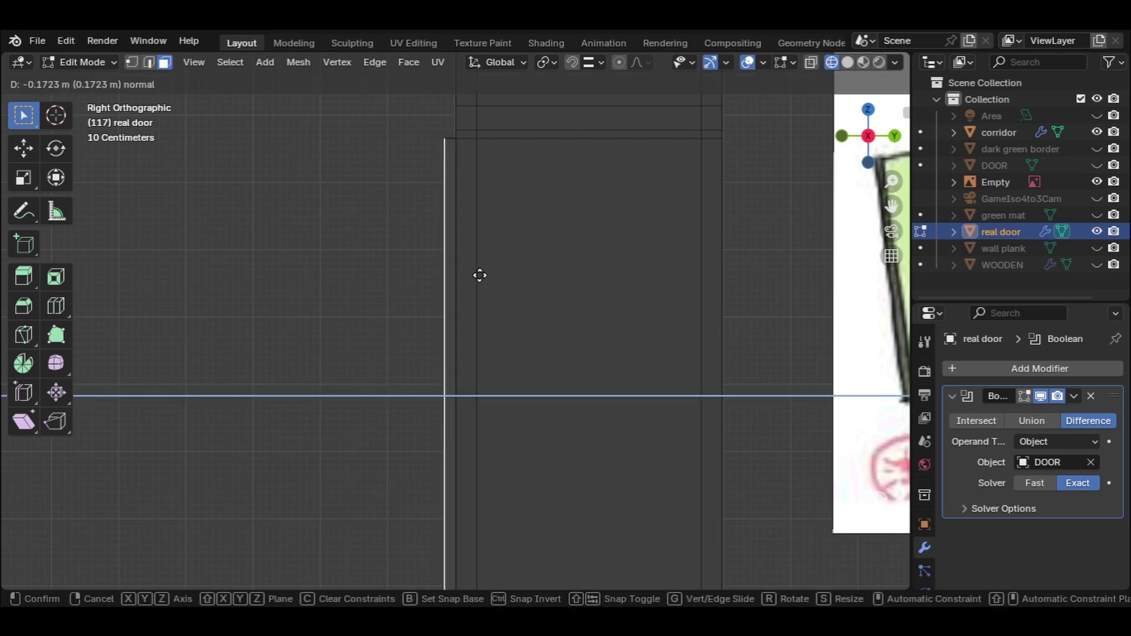
key(shift)
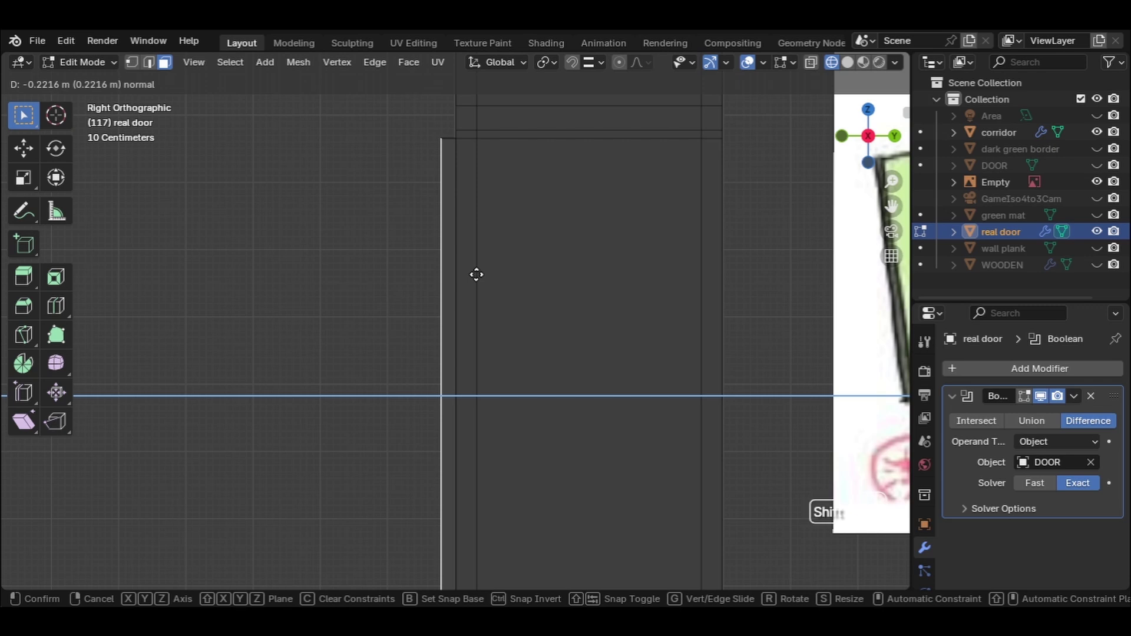
click(477, 275)
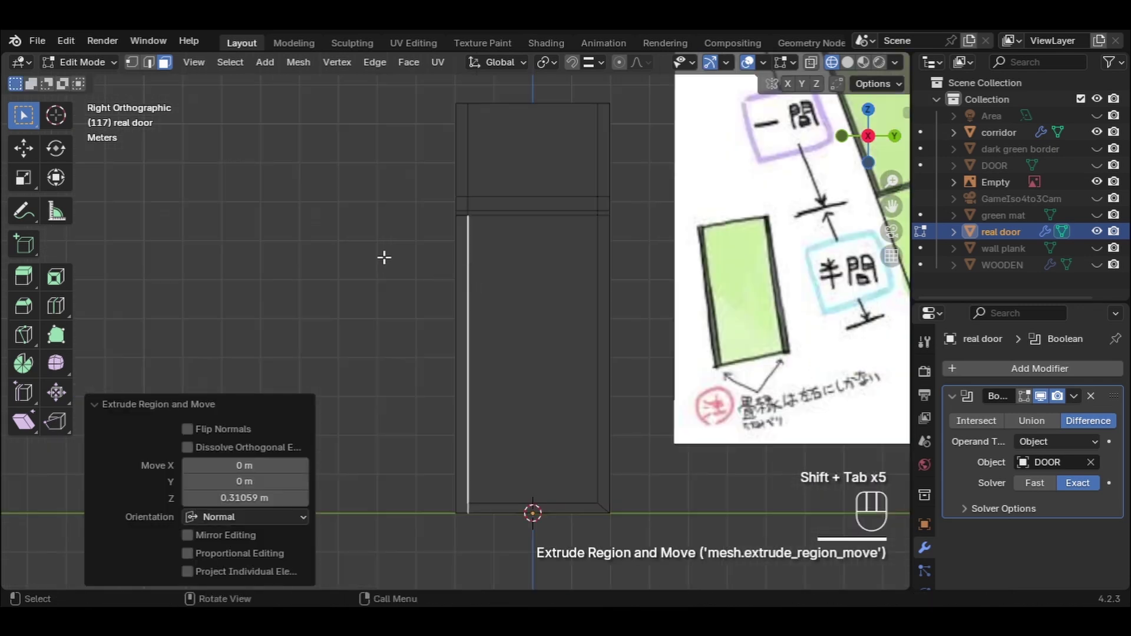
Step: Examine the extruded real door in the corridor opening, comparing how it displays in Object Mode and Edit Mode
middle_drag(384, 255, 555, 371)
scroll(519, 351, up, 3)
click(516, 347)
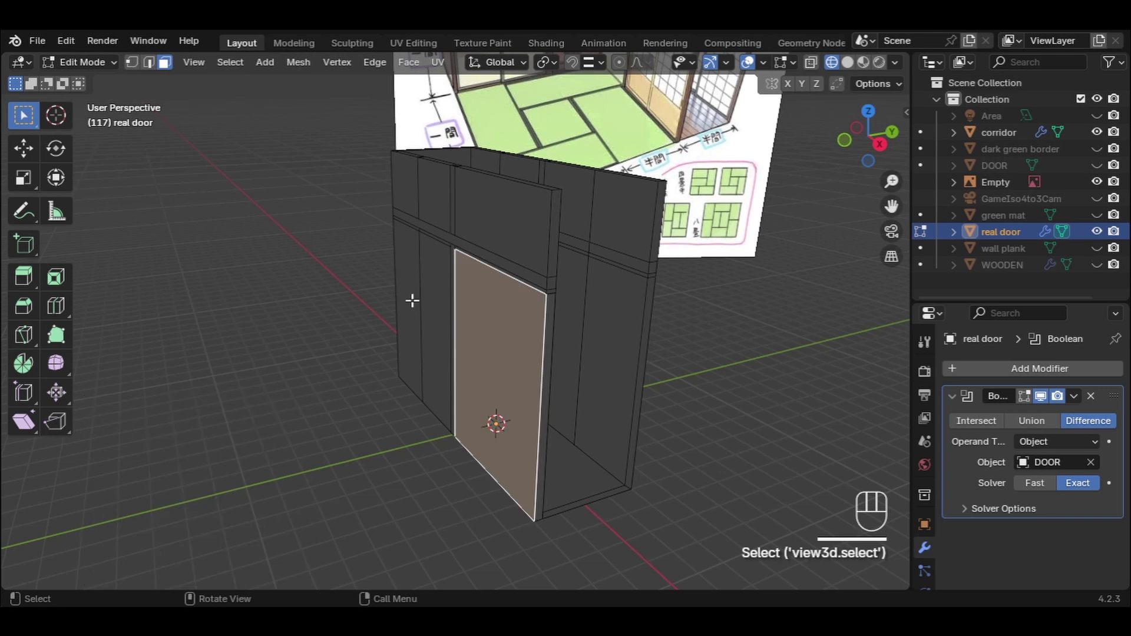
key(Tab)
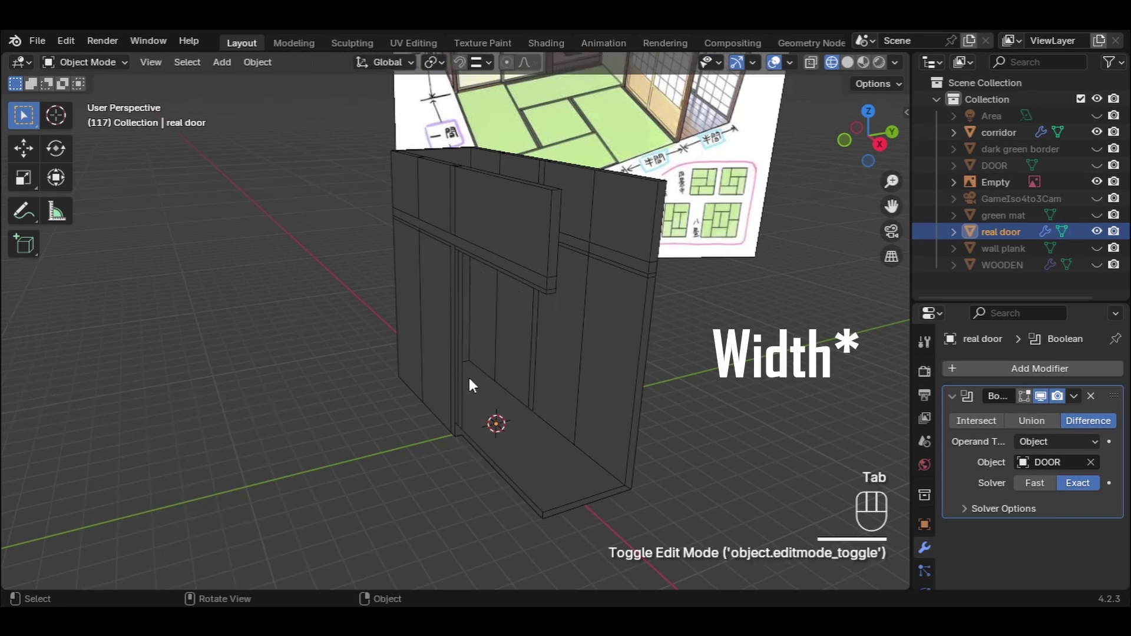
mouse_move(470, 383)
middle_down()
mouse_move(427, 379)
mouse_move(468, 365)
middle_up()
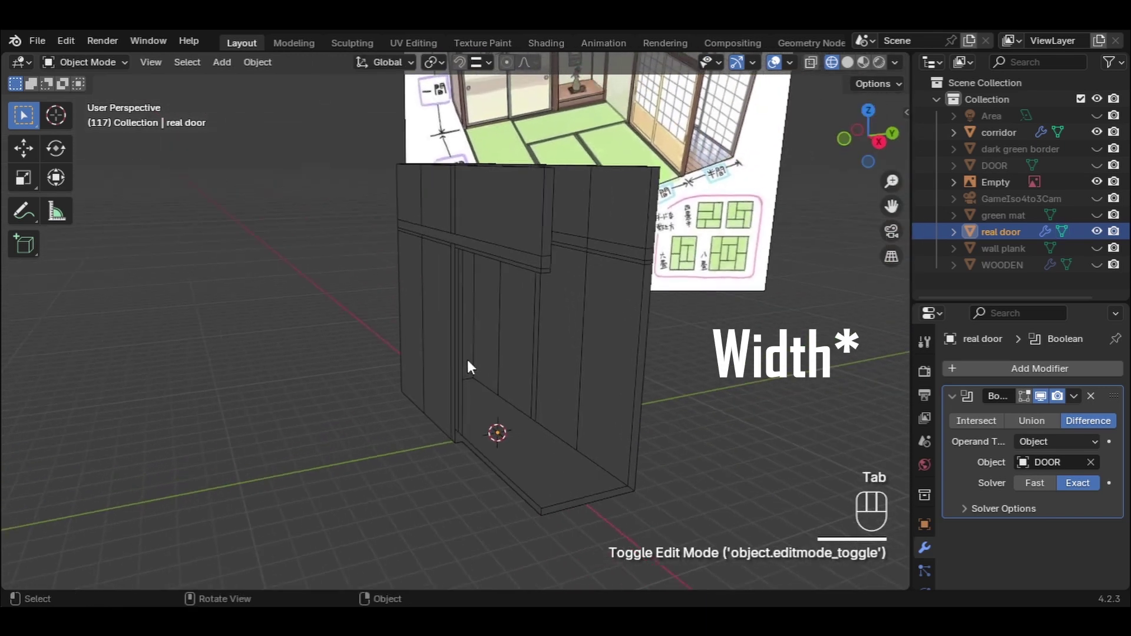
click(1003, 233)
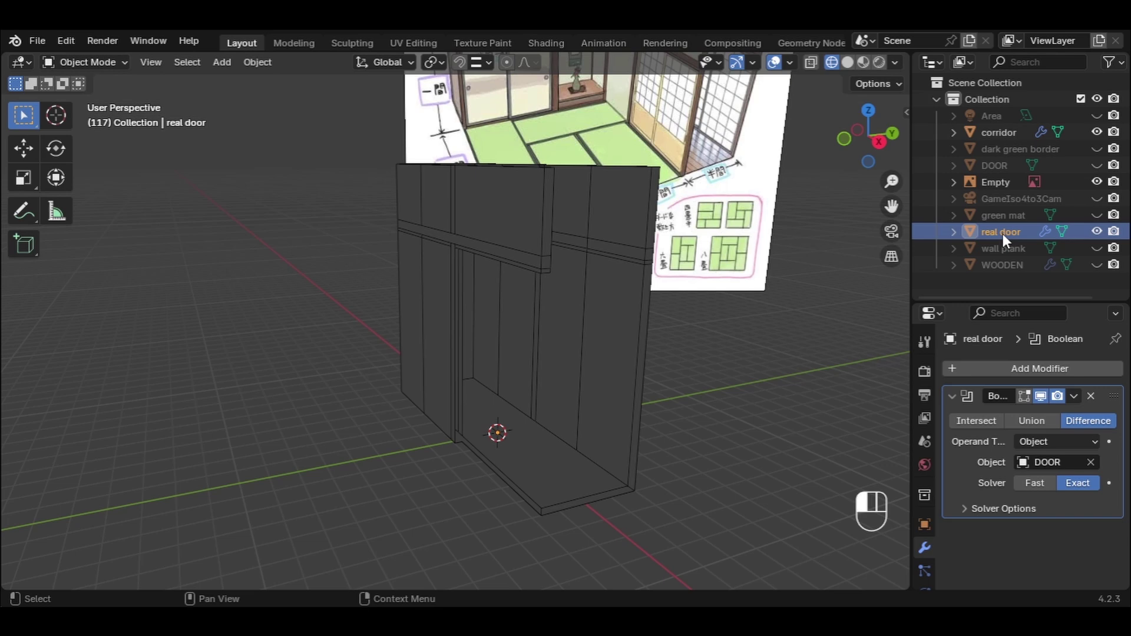
key(Tab)
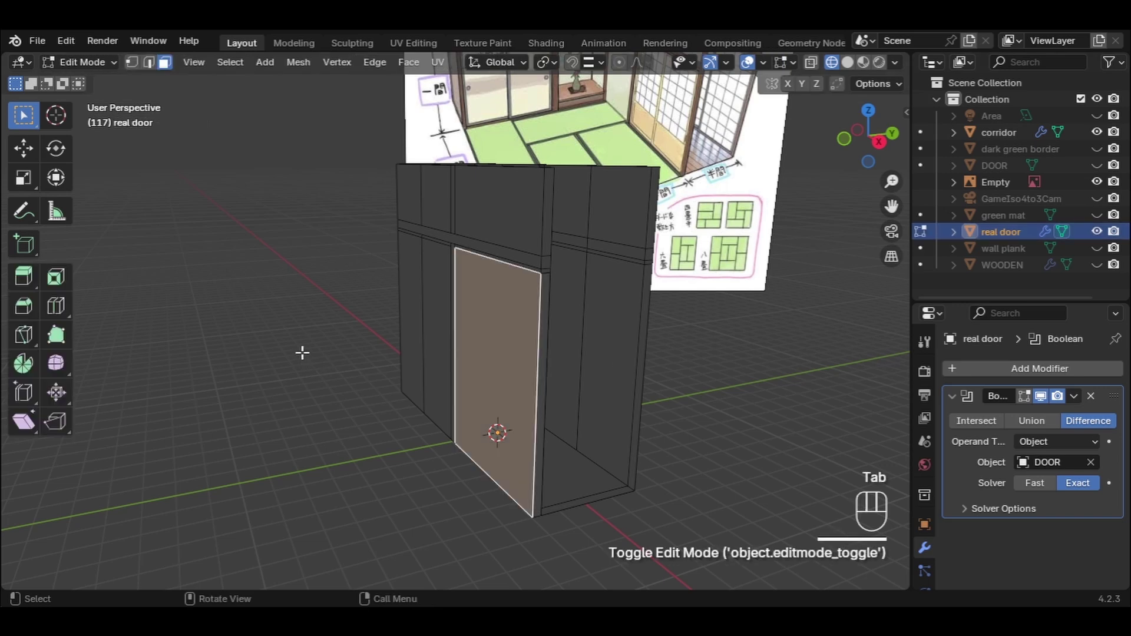
click(490, 337)
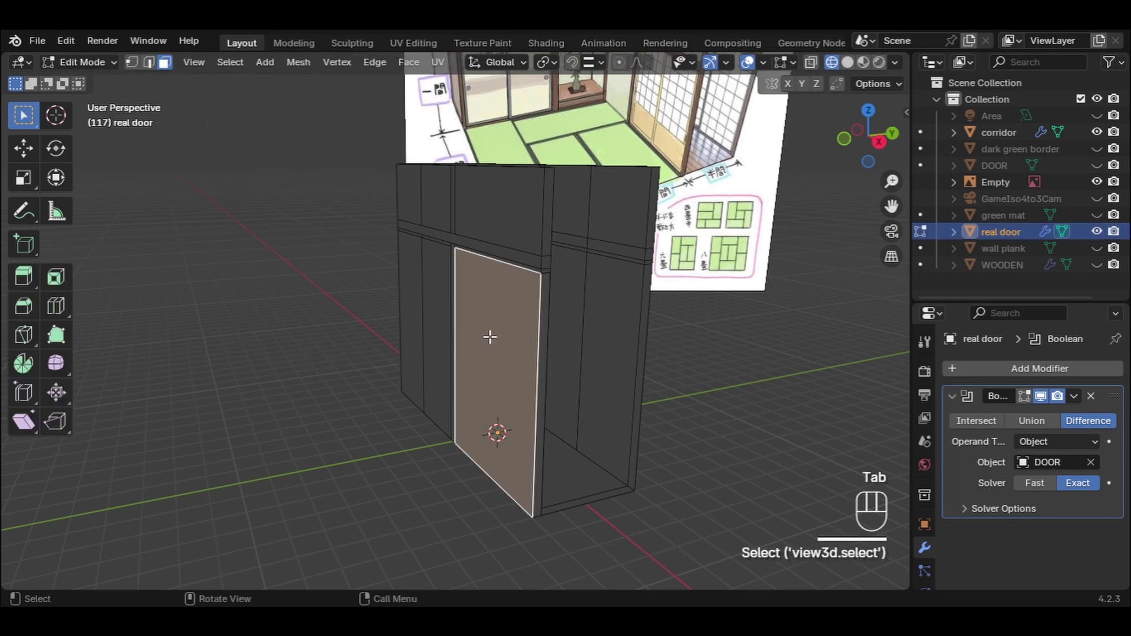
key(Tab)
key(Tab)
key(Tab)
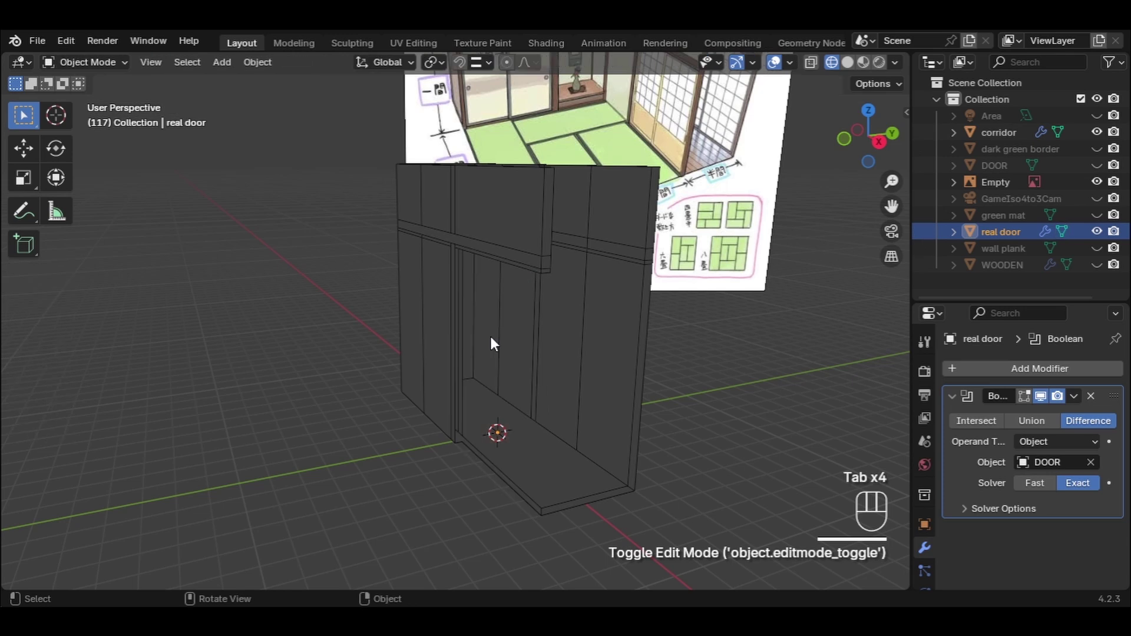
mouse_move(492, 342)
middle_down()
mouse_move(430, 352)
mouse_move(480, 342)
middle_up()
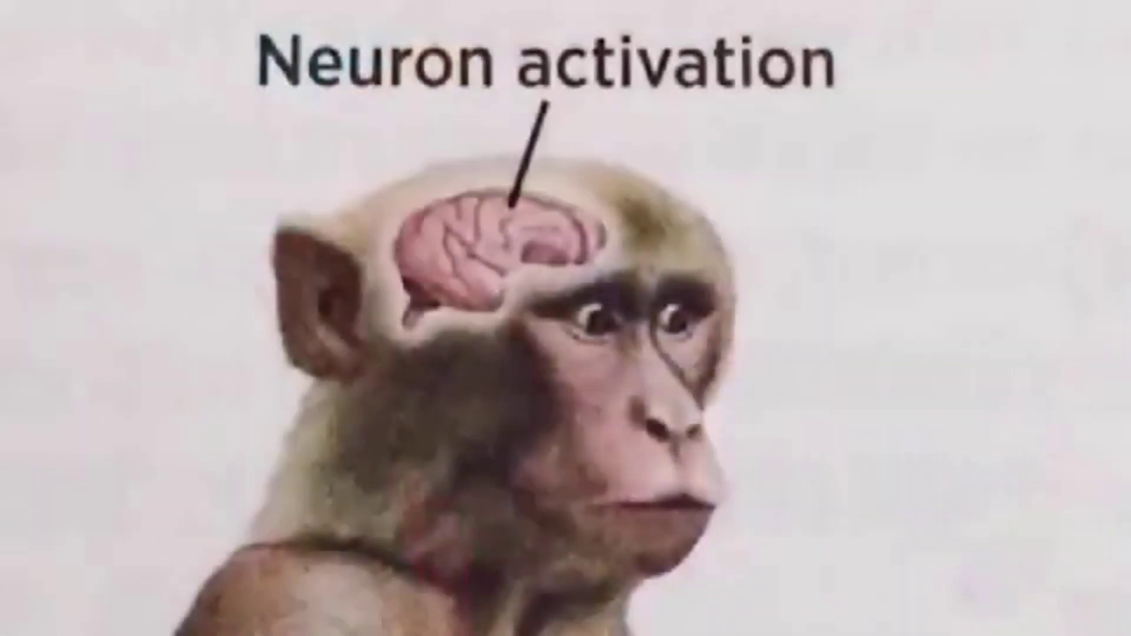
key(Tab)
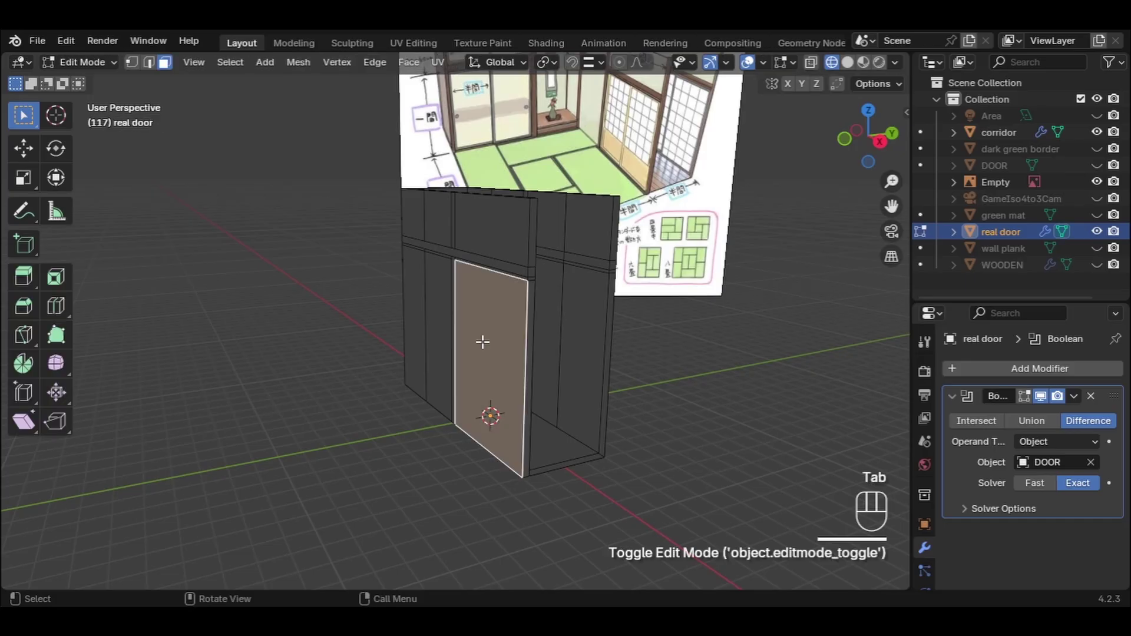
mouse_move(483, 341)
middle_down()
mouse_move(505, 348)
mouse_move(479, 350)
middle_up()
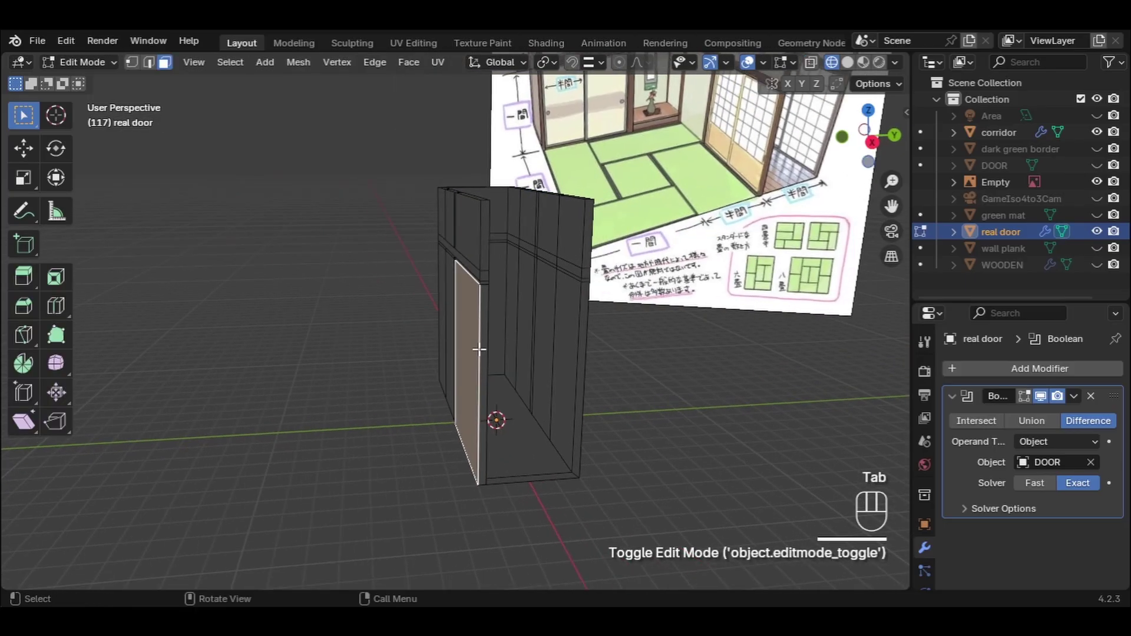
Step: Compare the corridor's door opening in Object Mode and in Edit Mode to check the wall mesh around the real door
scroll(479, 350, up, 4)
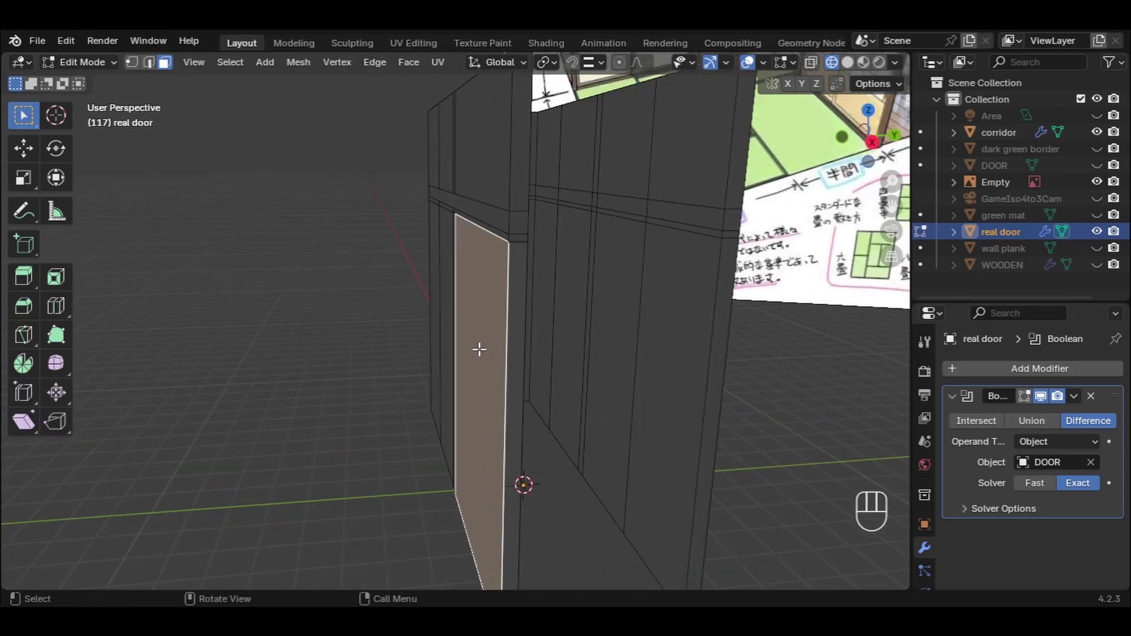
scroll(479, 350, down, 3)
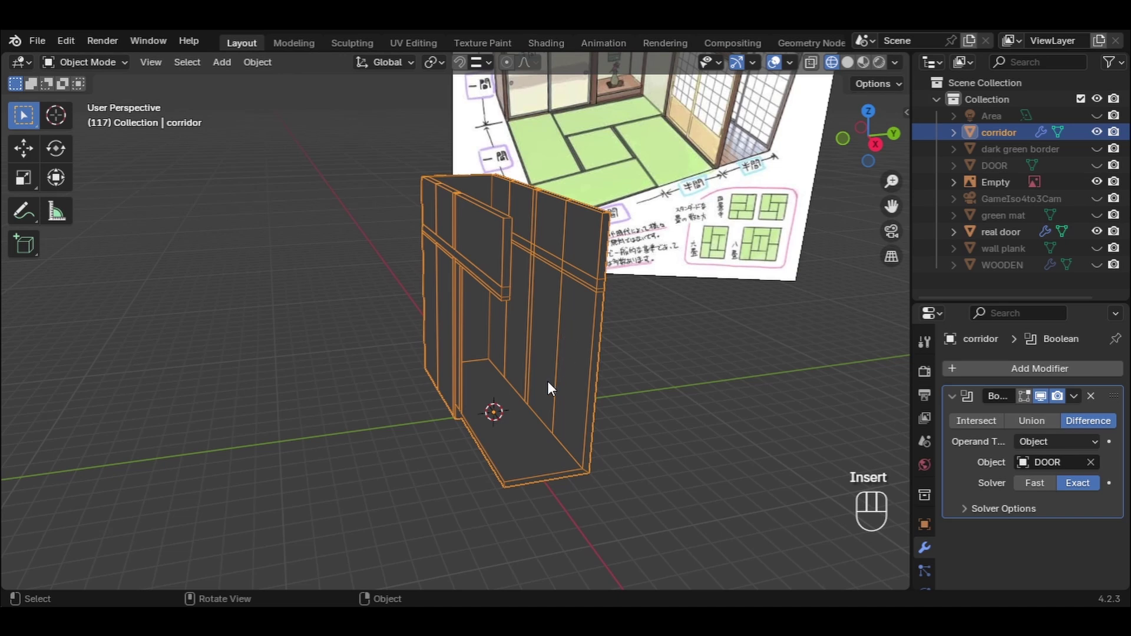
middle_drag(547, 380, 323, 375)
click(318, 313)
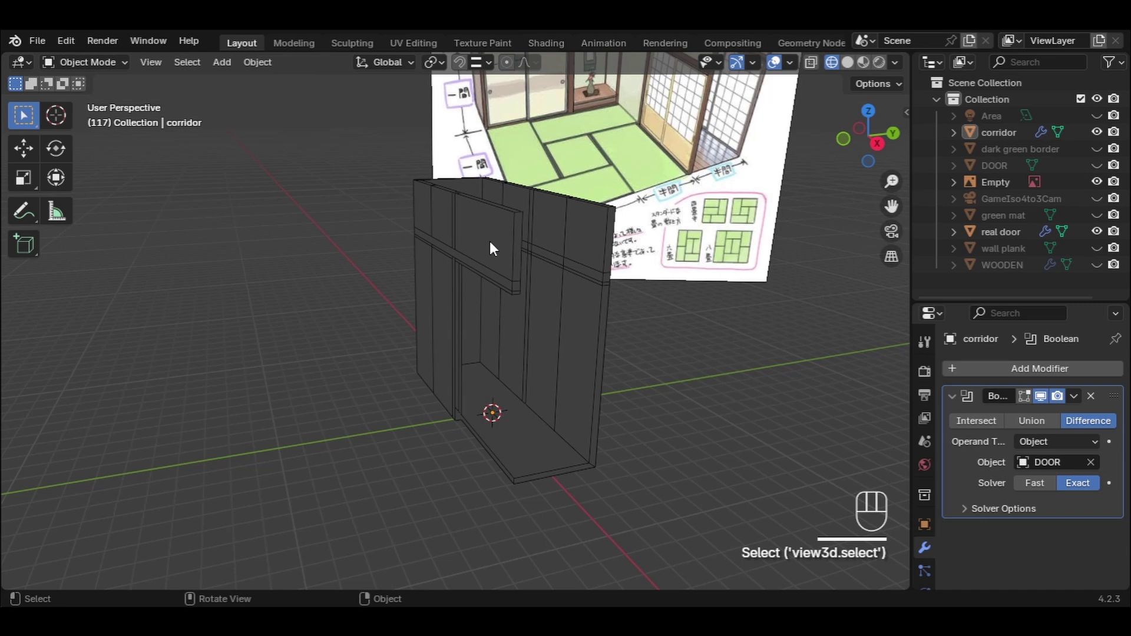
click(488, 243)
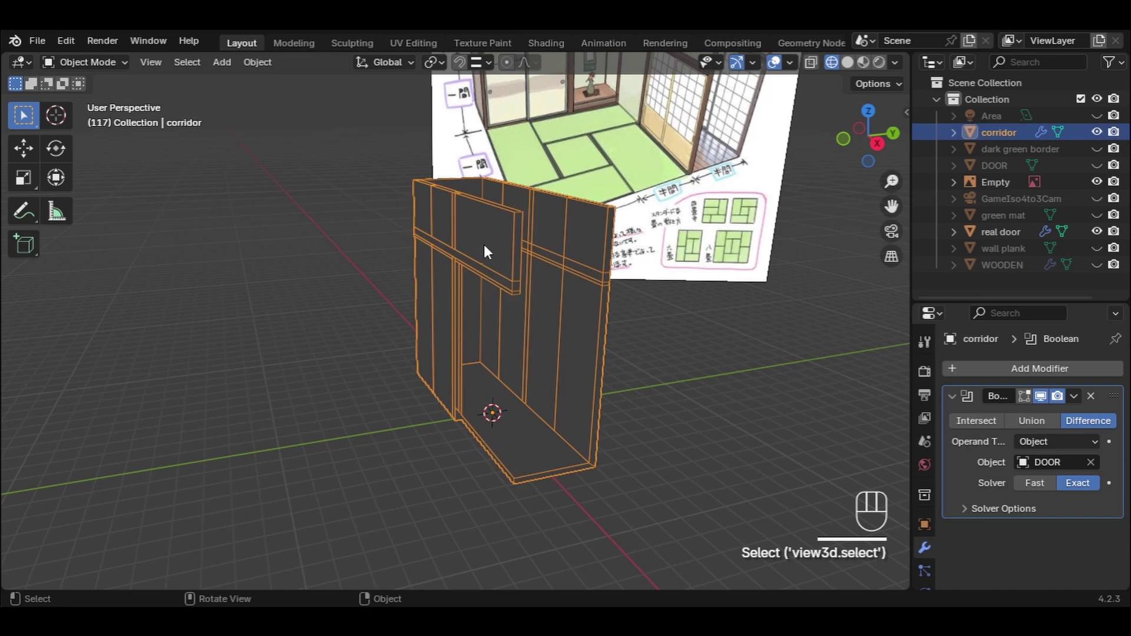
key(Tab)
scroll(495, 305, up, 3)
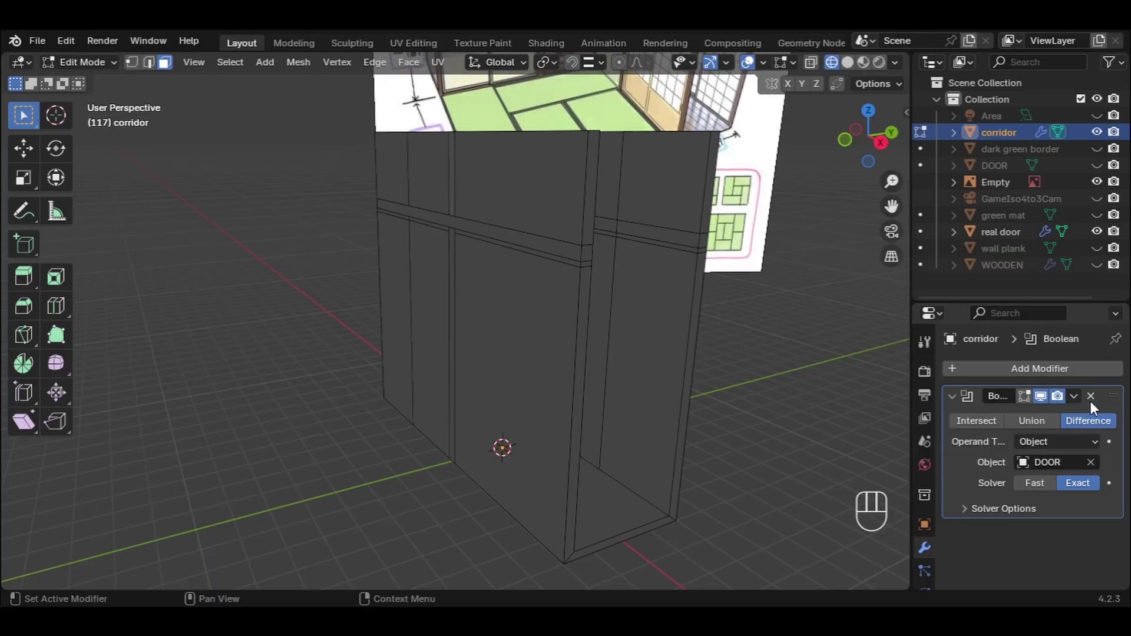
Step: Remove the Boolean modifier from the real door and return it to Object Mode
click(1090, 396)
scroll(546, 273, down, 3)
click(1001, 232)
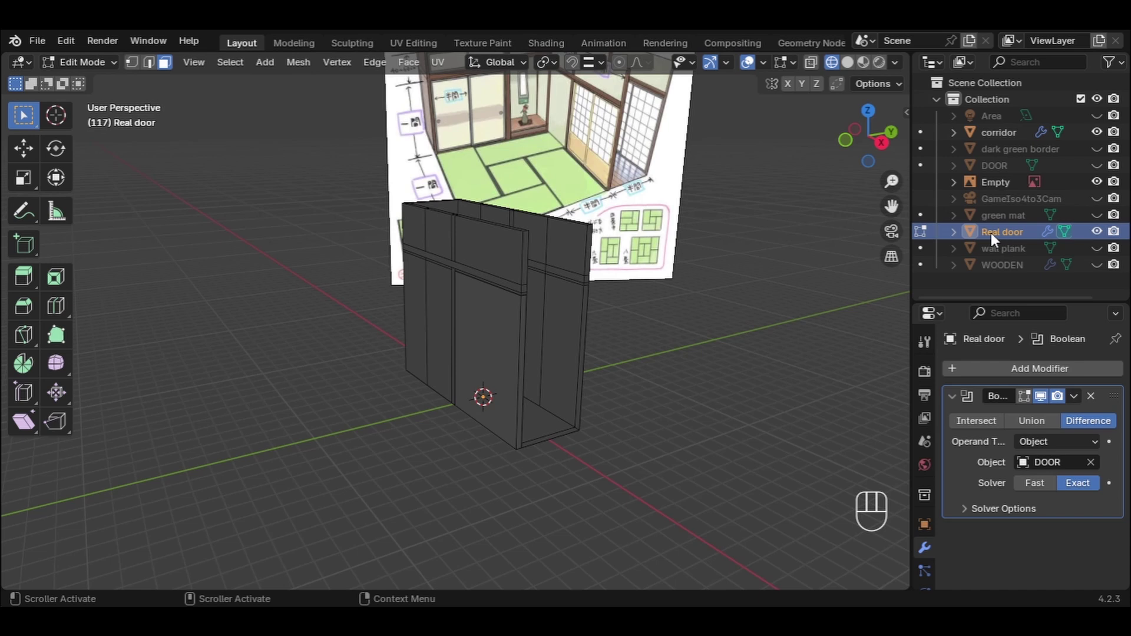
click(1091, 396)
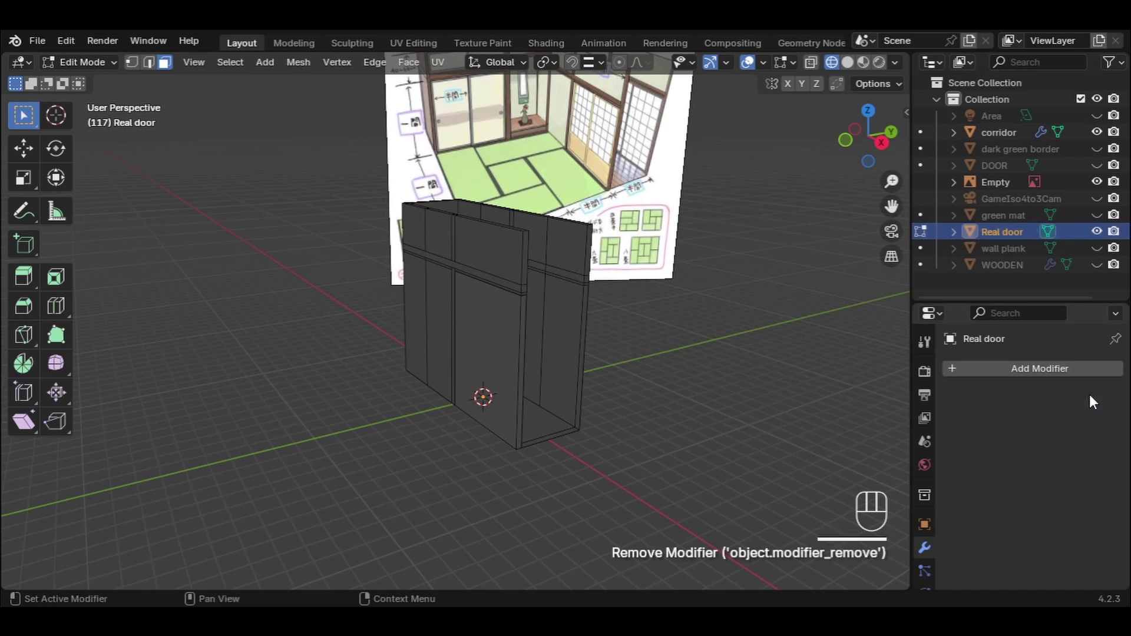
scroll(591, 372, up, 2)
middle_drag(629, 394, 660, 377)
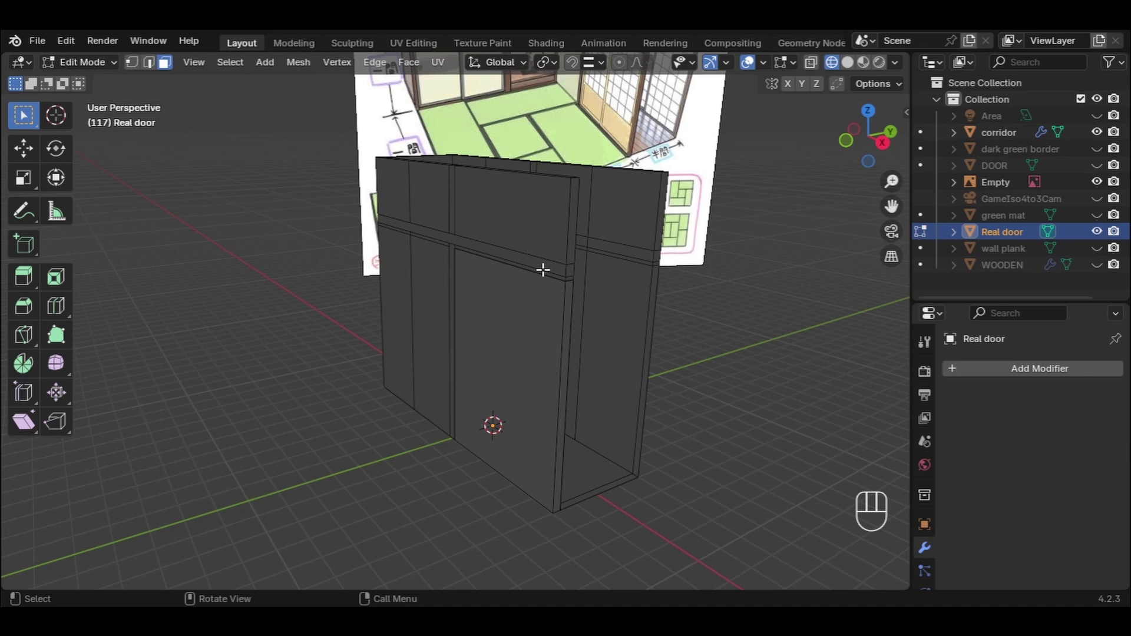
key(Tab)
middle_drag(649, 325, 558, 328)
scroll(532, 312, up, 5)
scroll(540, 260, down, 5)
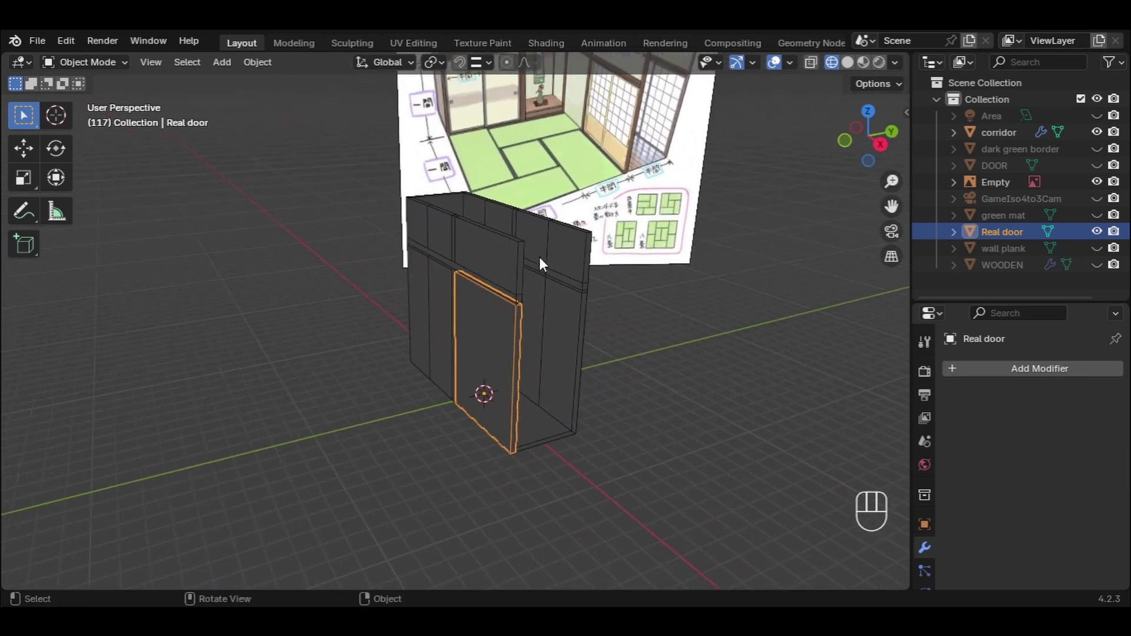
middle_drag(540, 260, 613, 231)
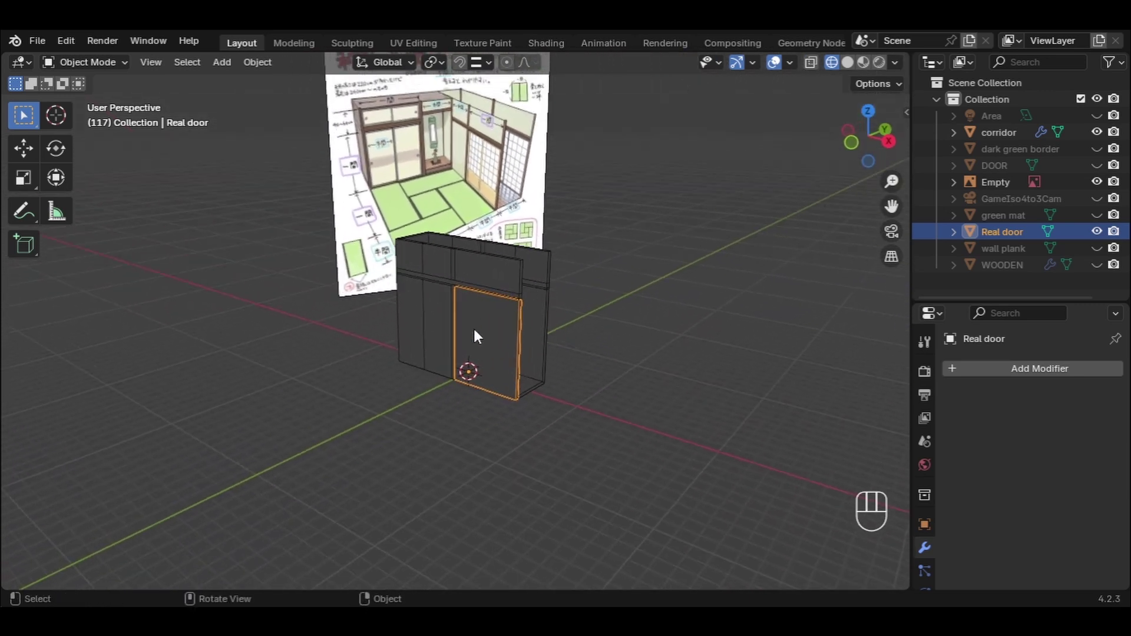
Step: Inspect the real door alone in Local View, then in place within the corridor opening
click(490, 330)
key(KP_Divide)
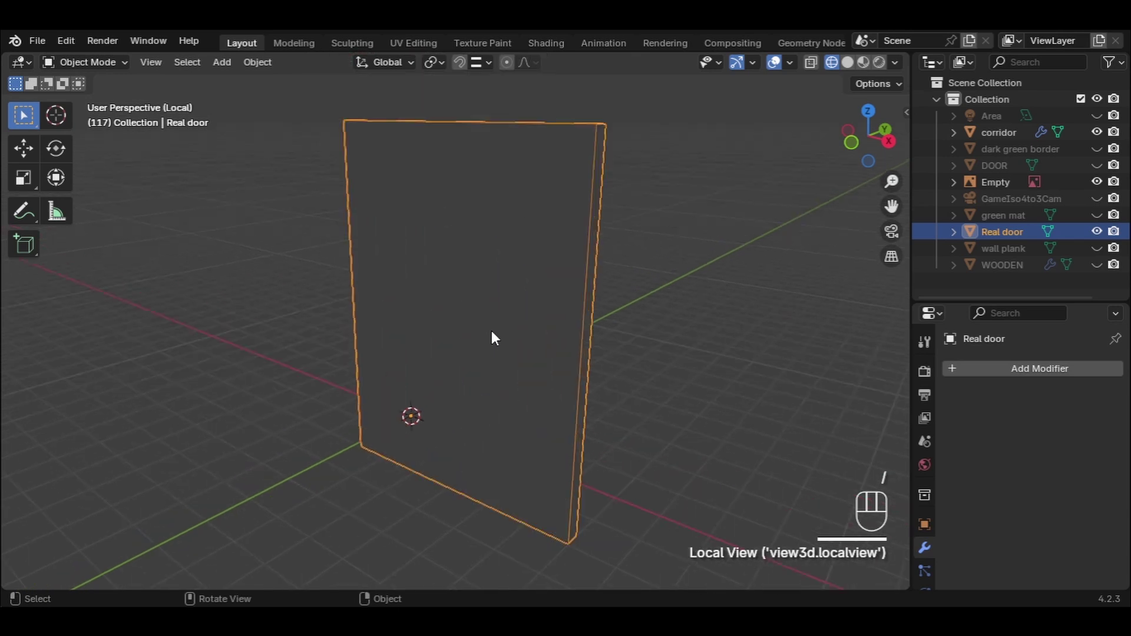
middle_drag(492, 336, 431, 340)
scroll(487, 357, down, 1)
key(KP_Divide)
scroll(514, 323, up, 2)
scroll(514, 323, up, 1)
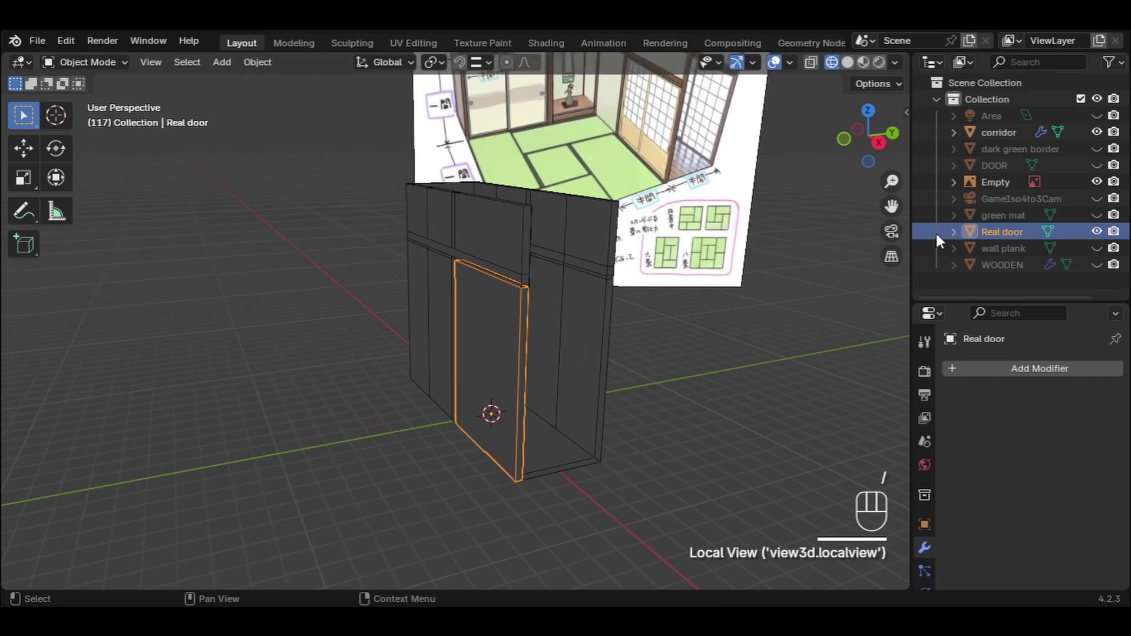
mouse_move(514, 324)
middle_down()
mouse_move(489, 336)
mouse_move(501, 330)
middle_up()
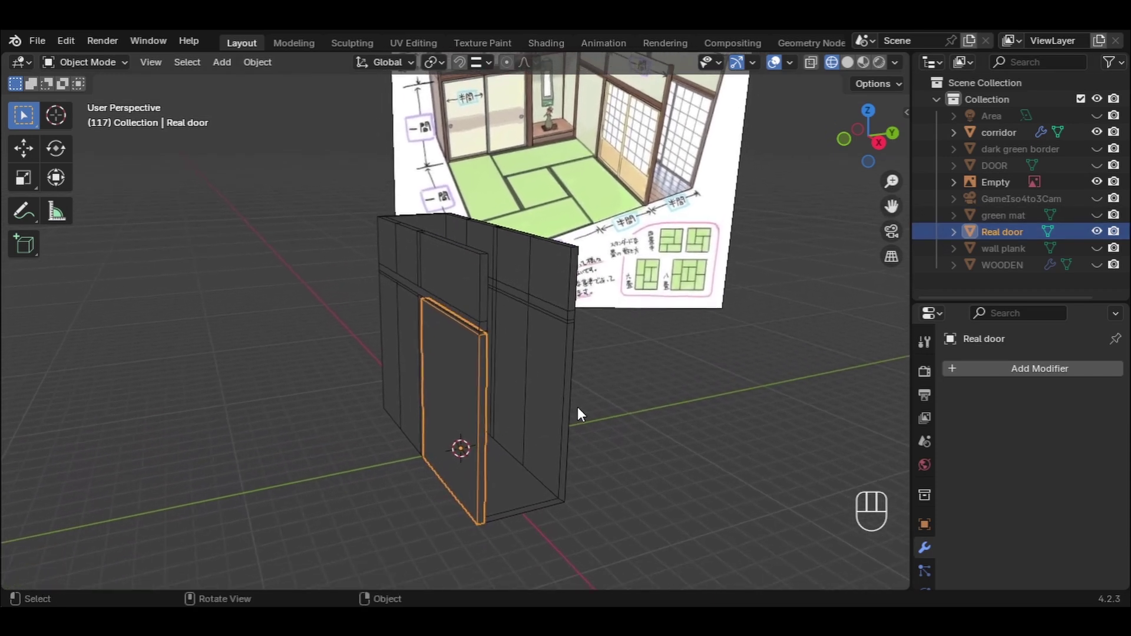
mouse_move(577, 409)
middle_down()
mouse_move(492, 398)
mouse_move(581, 393)
middle_up()
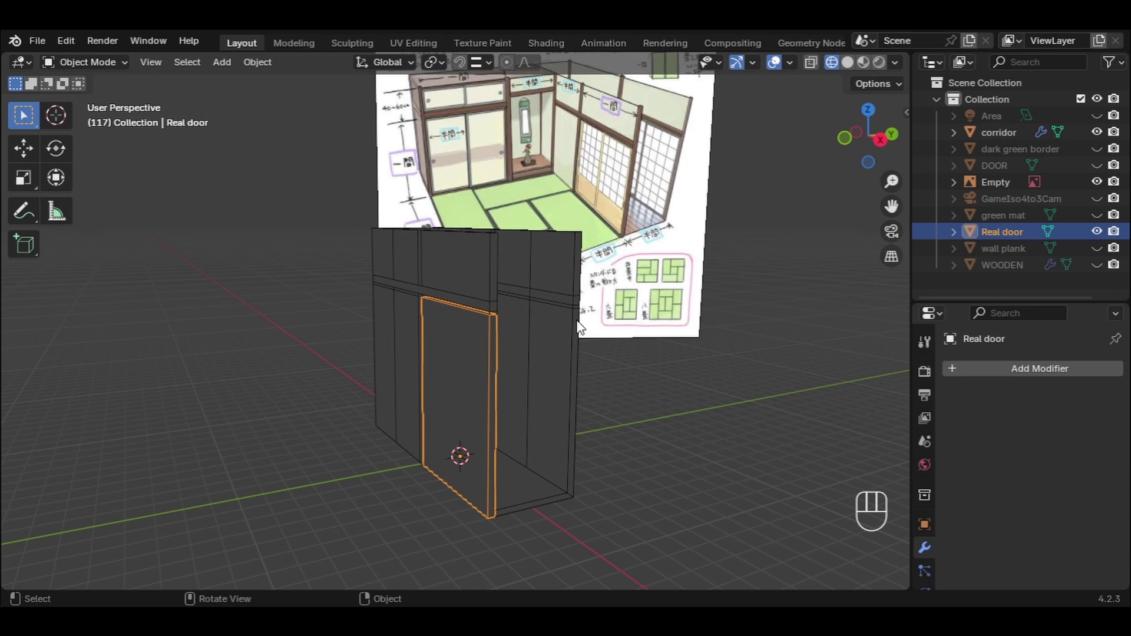
middle_drag(581, 328, 589, 370)
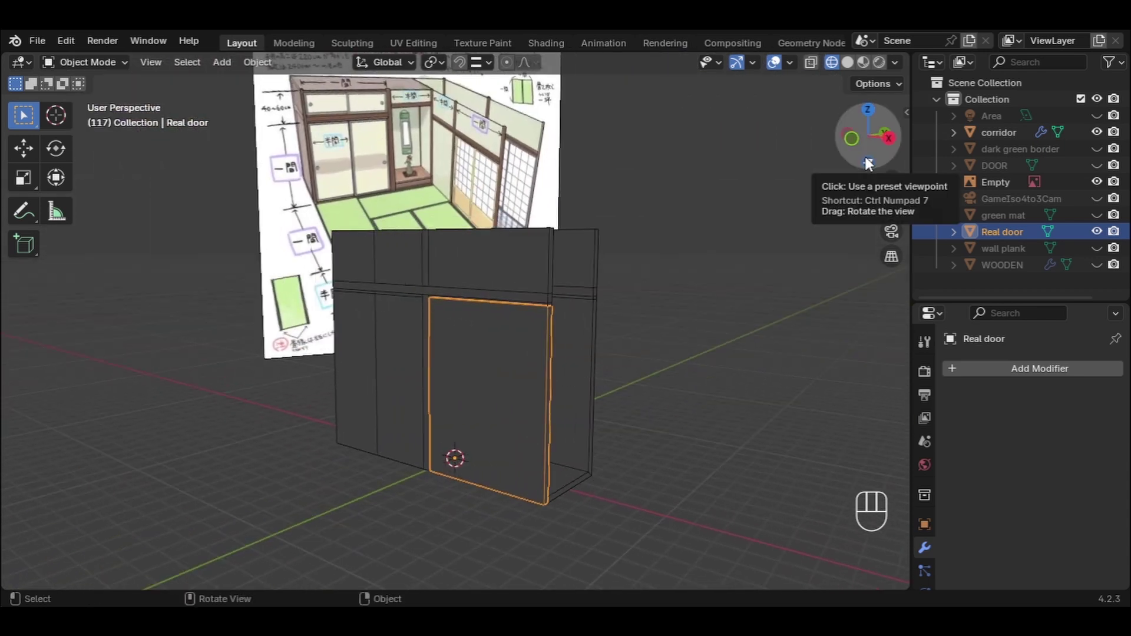
Step: Isolate the real door in Local View and display it with Solid shading
click(527, 337)
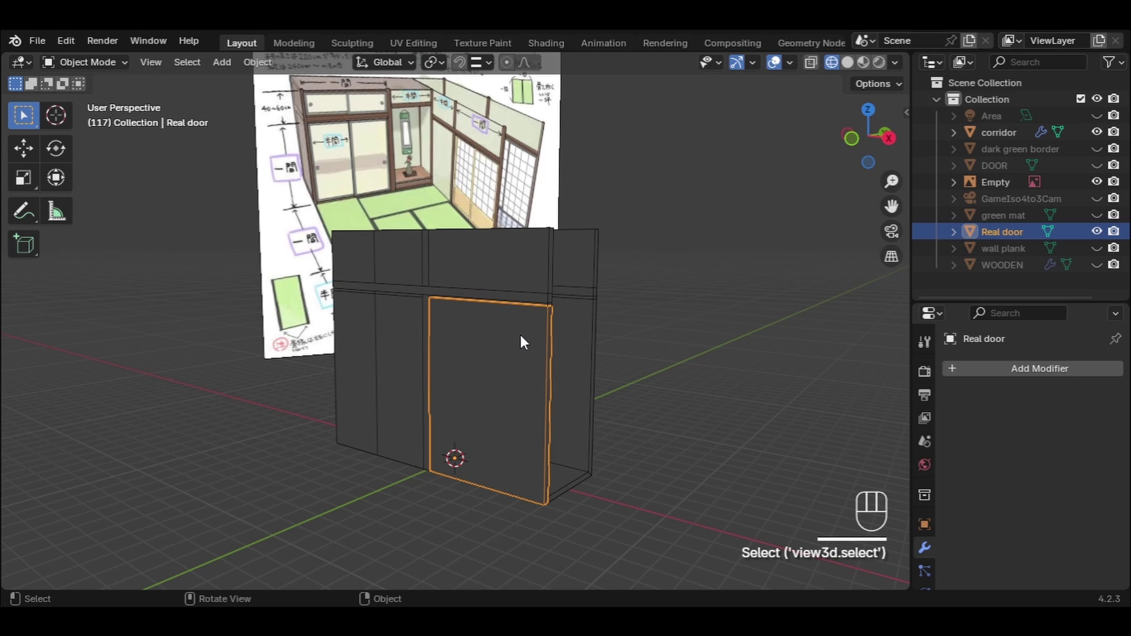
key(slash)
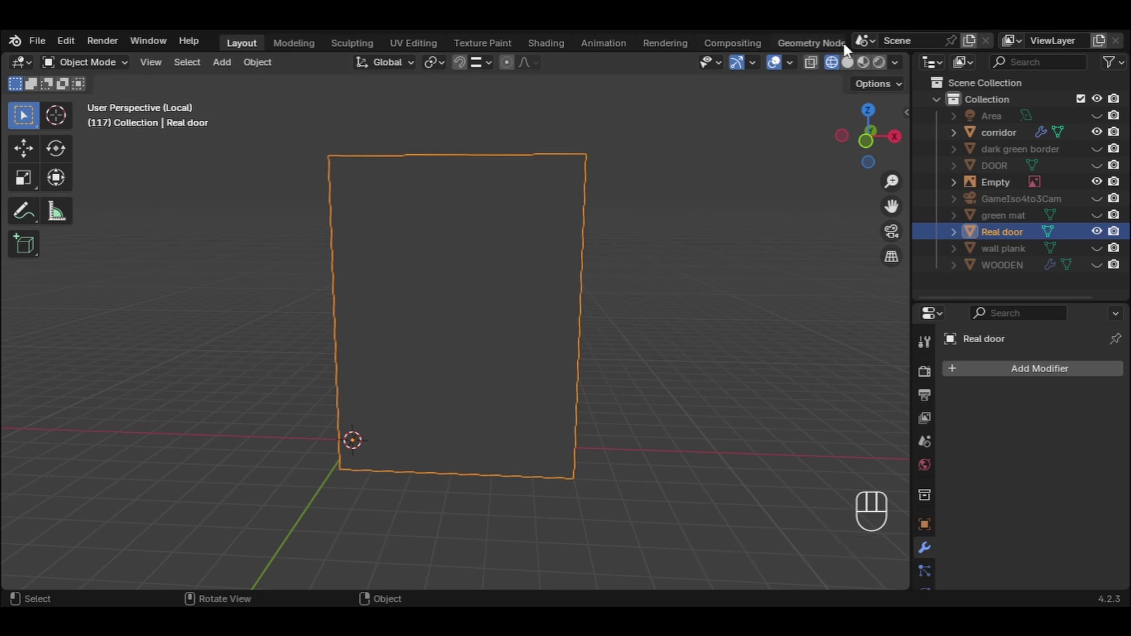
click(848, 62)
mouse_move(515, 324)
middle_down()
mouse_move(485, 323)
mouse_move(523, 319)
mouse_move(503, 314)
middle_up()
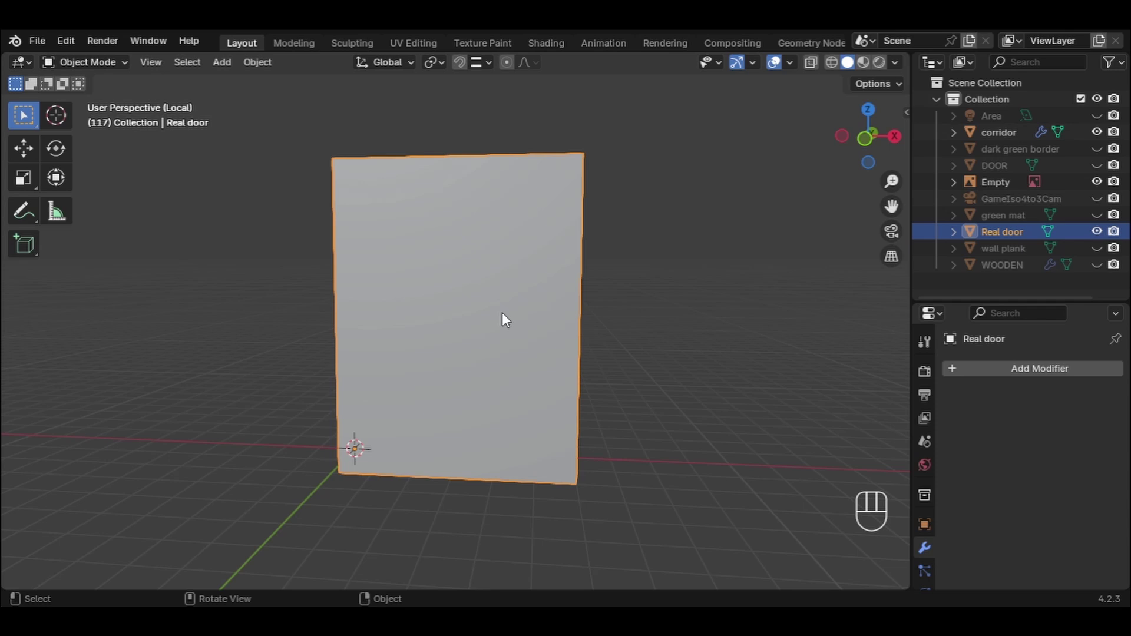
Step: Add a centred vertical loop cut to the real door, splitting it into two equal halves
key(Tab)
mouse_move(563, 313)
middle_down()
mouse_move(465, 336)
mouse_move(389, 419)
mouse_move(507, 391)
mouse_move(551, 330)
mouse_move(573, 327)
middle_up()
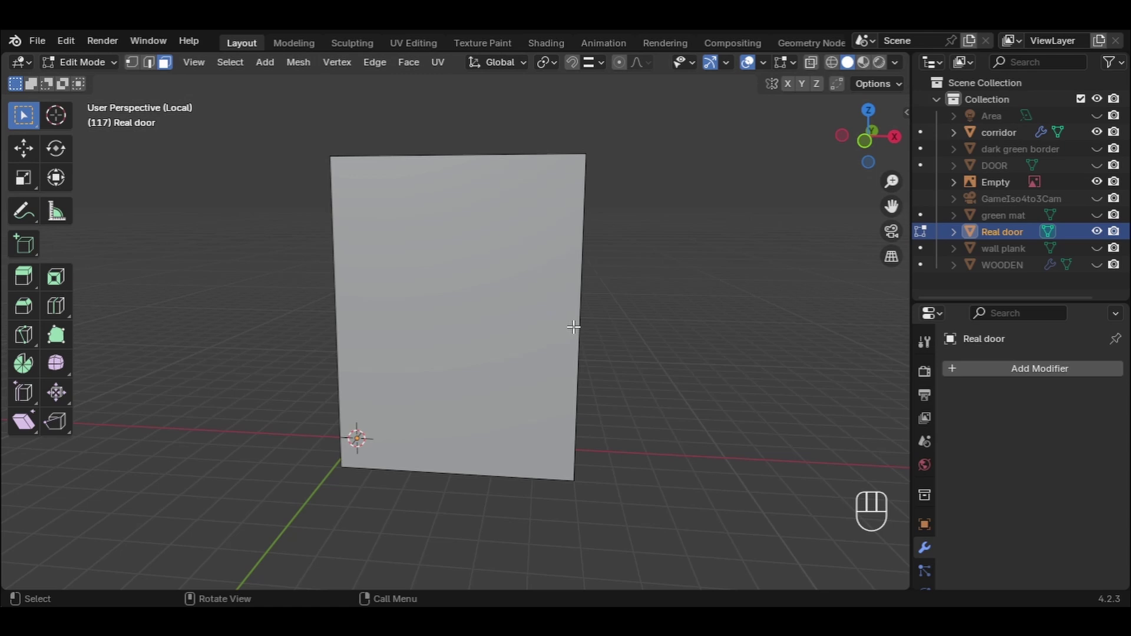
middle_drag(511, 344, 514, 346)
click(515, 351)
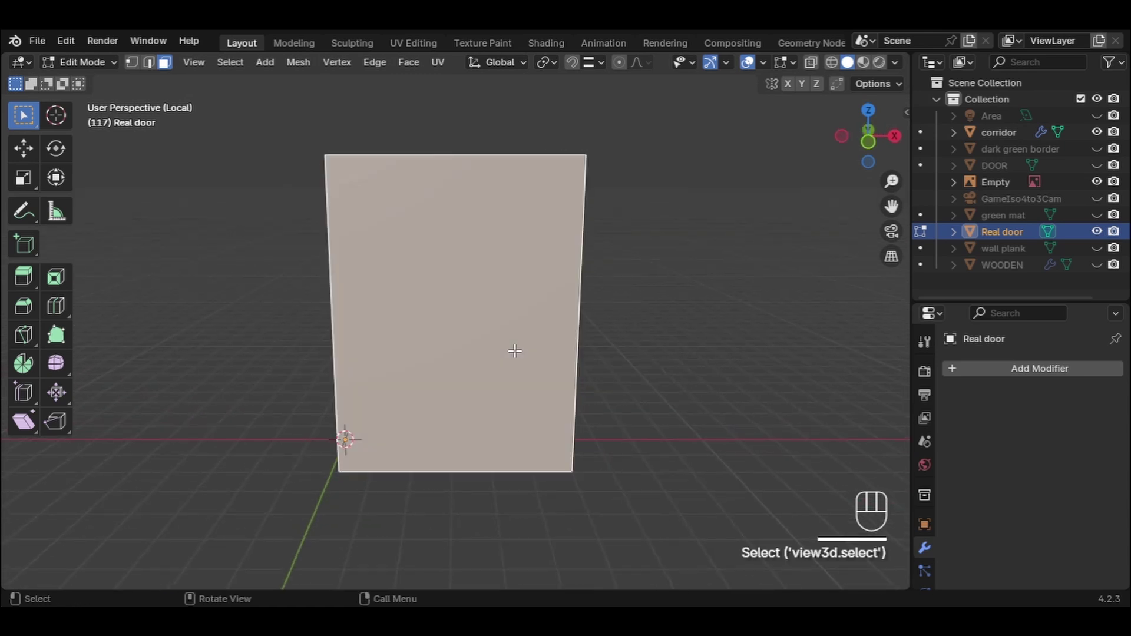
mouse_move(536, 374)
middle_down()
mouse_move(483, 374)
mouse_move(533, 376)
middle_up()
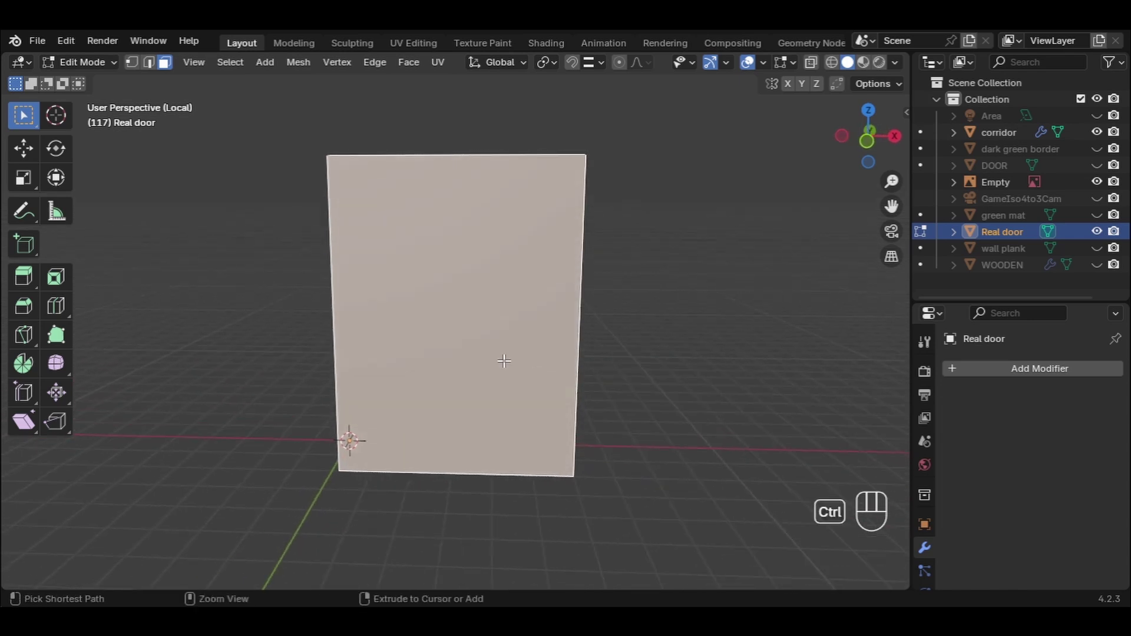
key(ctrl+r)
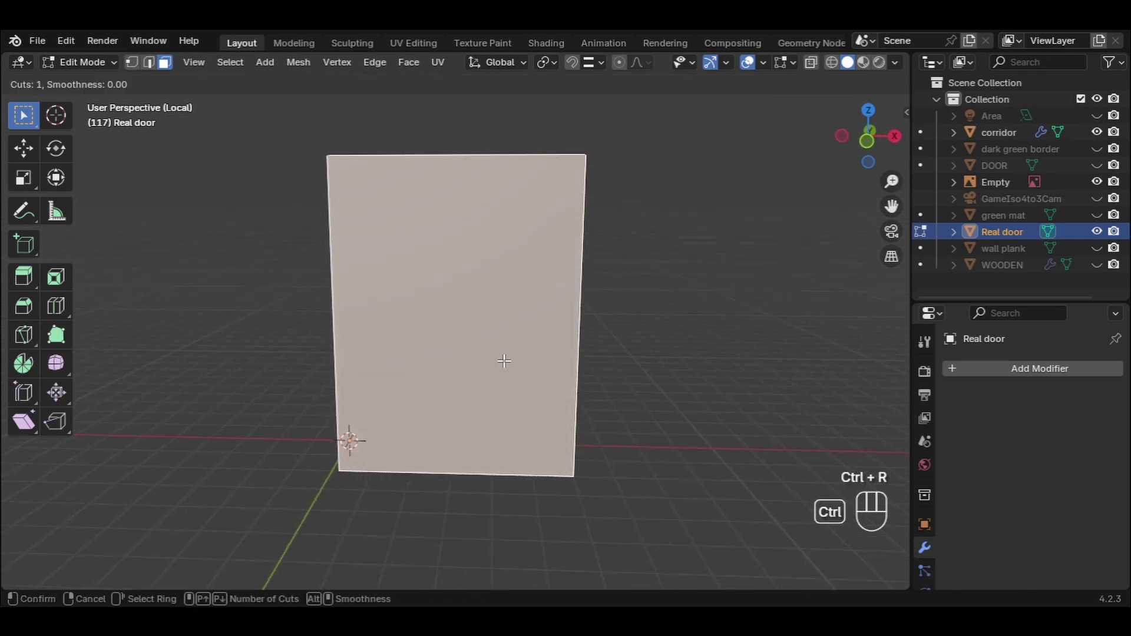
click(521, 155)
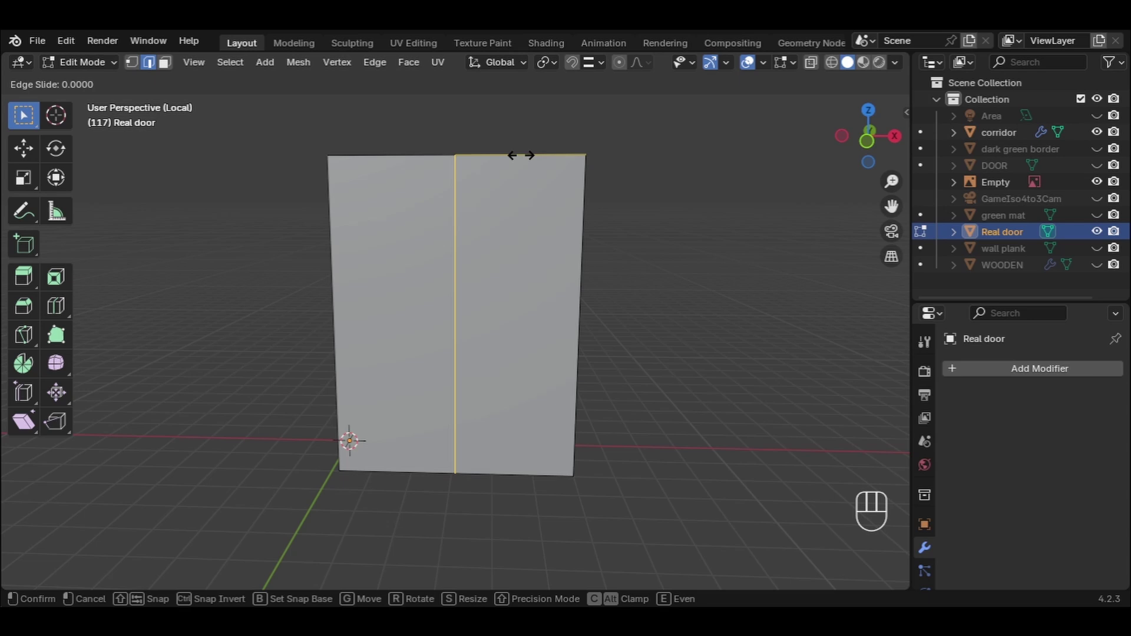
click(521, 155)
middle_drag(502, 243, 480, 318)
click(516, 318)
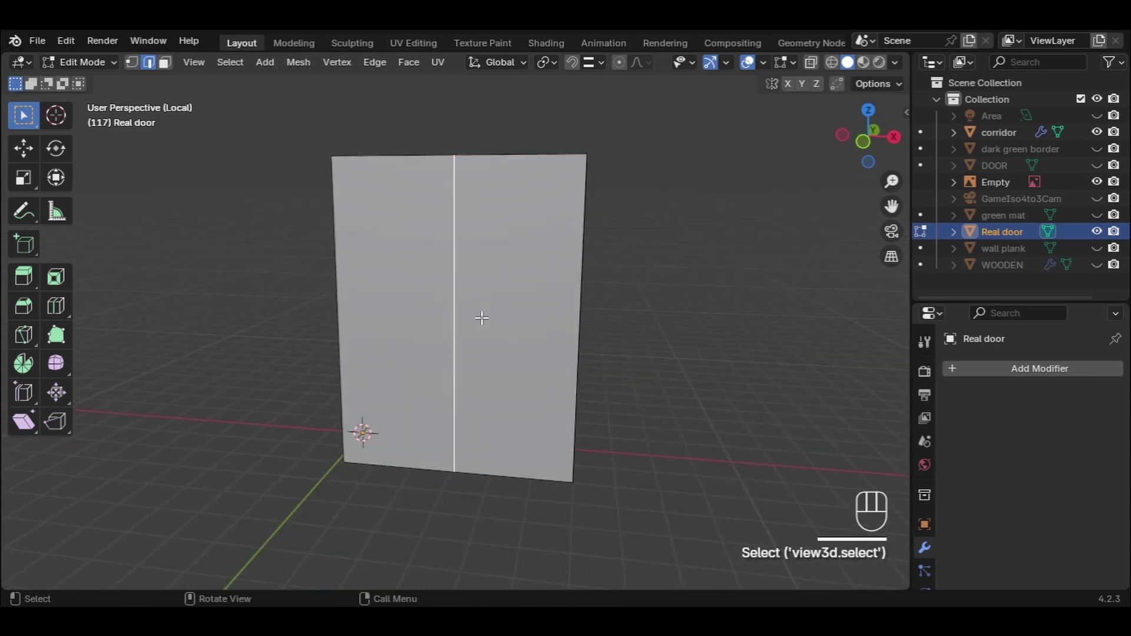
Step: Add a horizontal loop cut around the real door, slid down by a factor of about 0.3 into its lower part
key(ctrl+r)
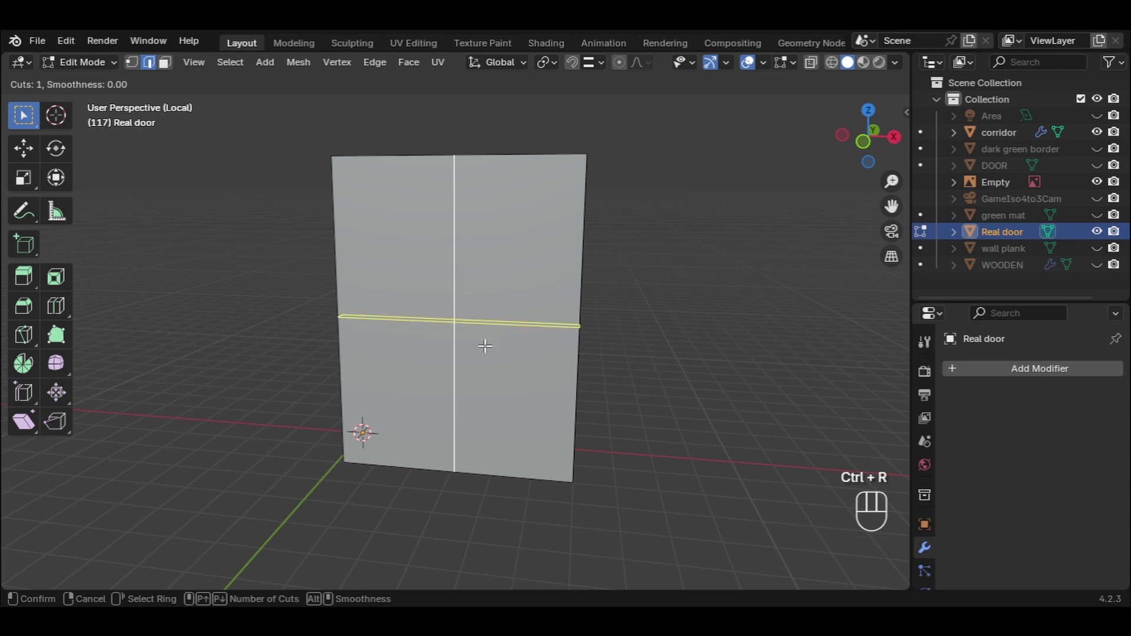
right_click(490, 326)
key(ctrl)
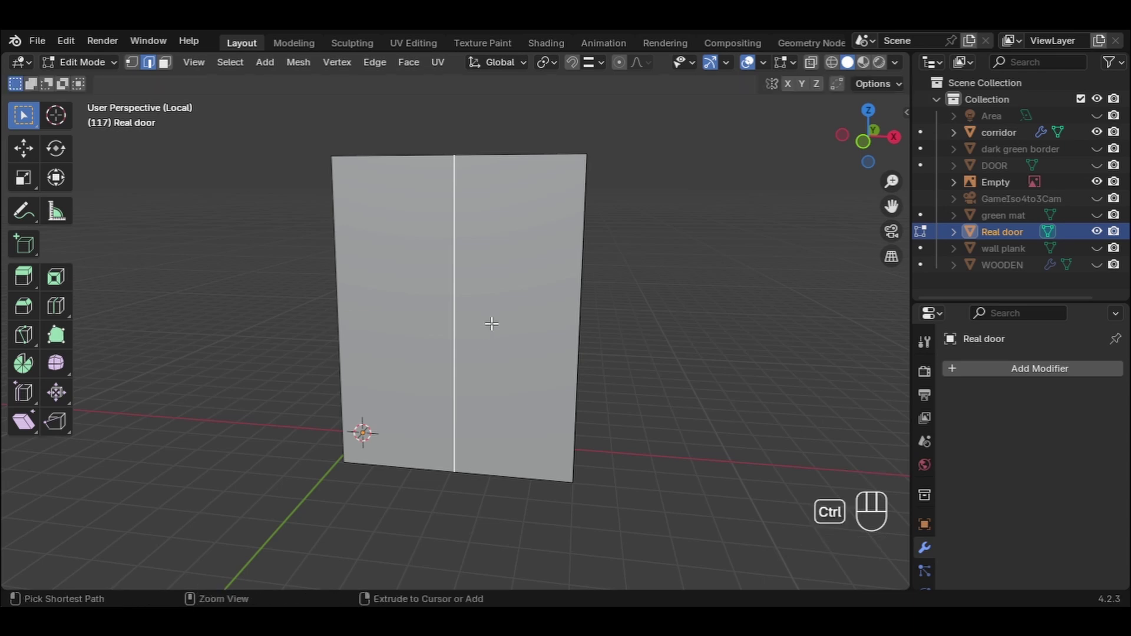
key(ctrl+r)
click(581, 380)
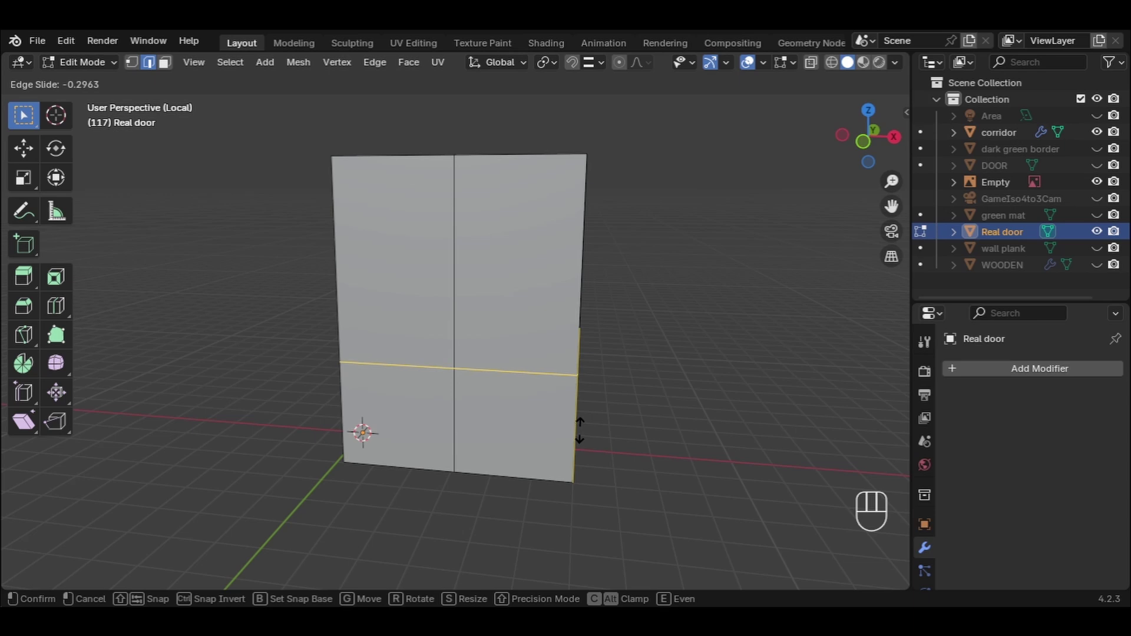
click(580, 431)
click(590, 429)
Step: Dissolve the two horizontal loop-cut edges on the real door's back face
middle_drag(590, 429, 348, 431)
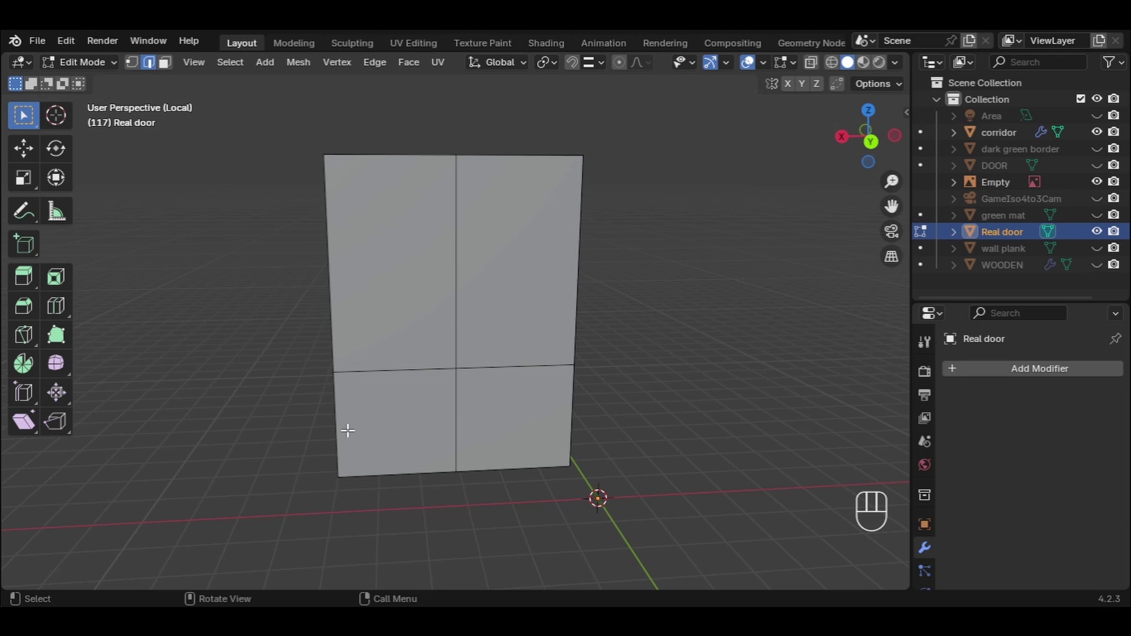
click(399, 370)
shift+click(491, 370)
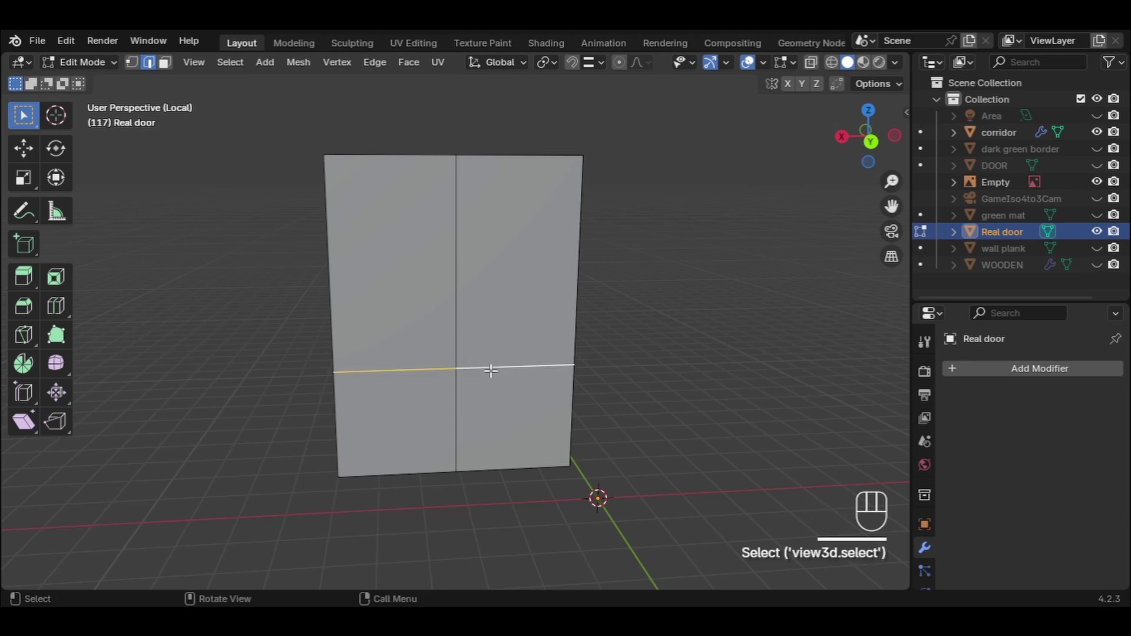
key(x)
click(463, 366)
middle_drag(463, 366, 541, 409)
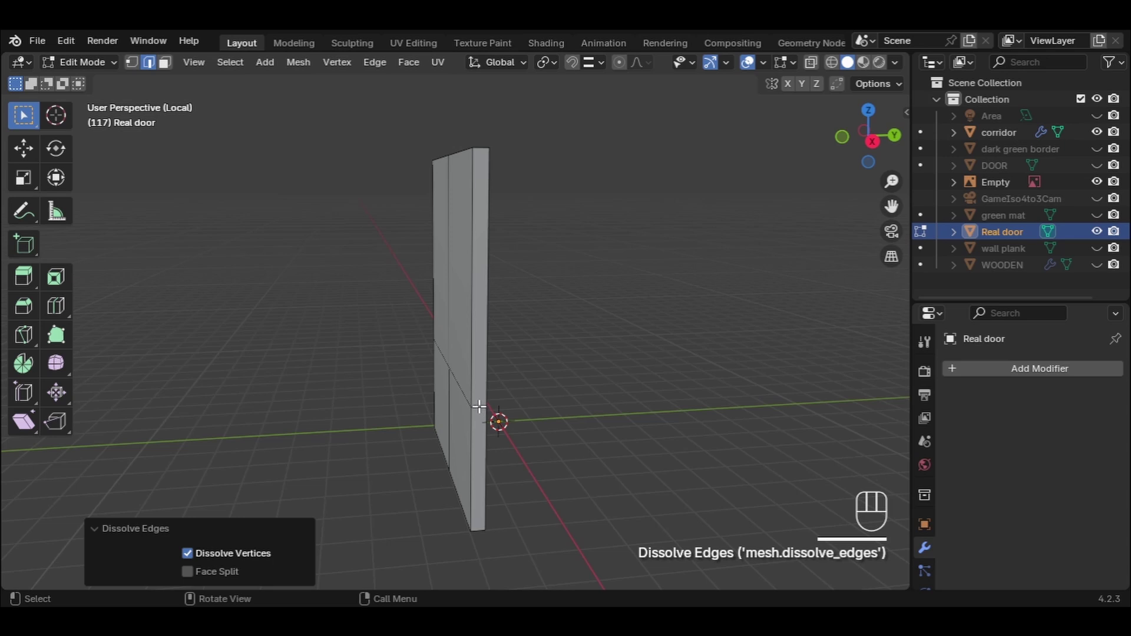
Step: Dissolve the remaining horizontal edges on the real door's two narrow sides, keeping the cut only on the front
key(x)
key(x)
click(462, 412)
middle_drag(462, 411, 360, 425)
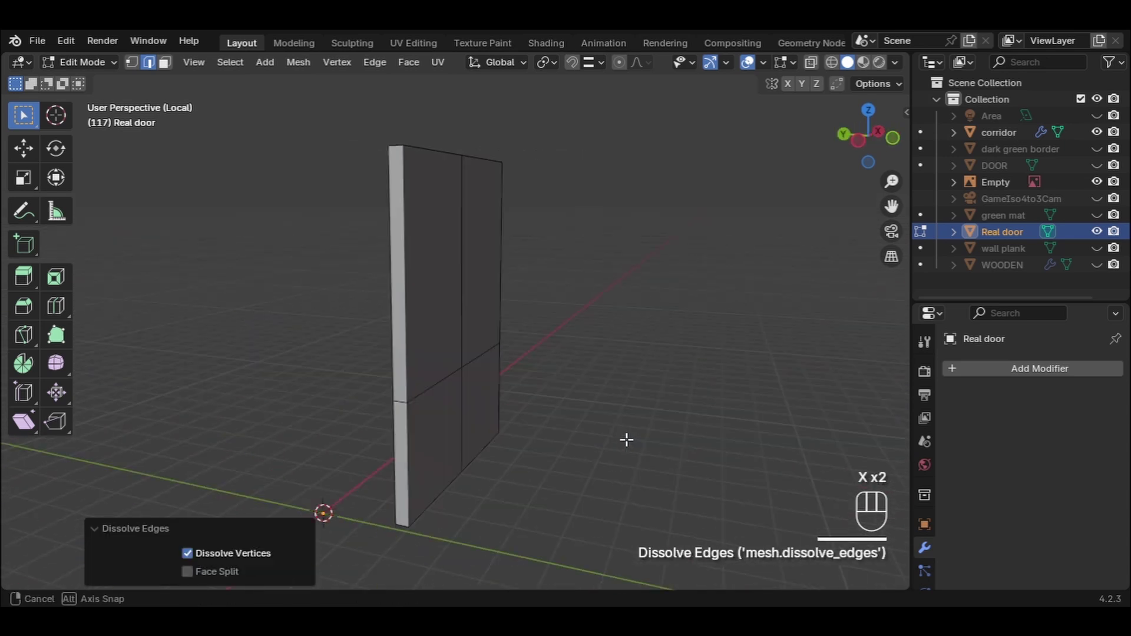
click(418, 402)
key(x)
click(411, 405)
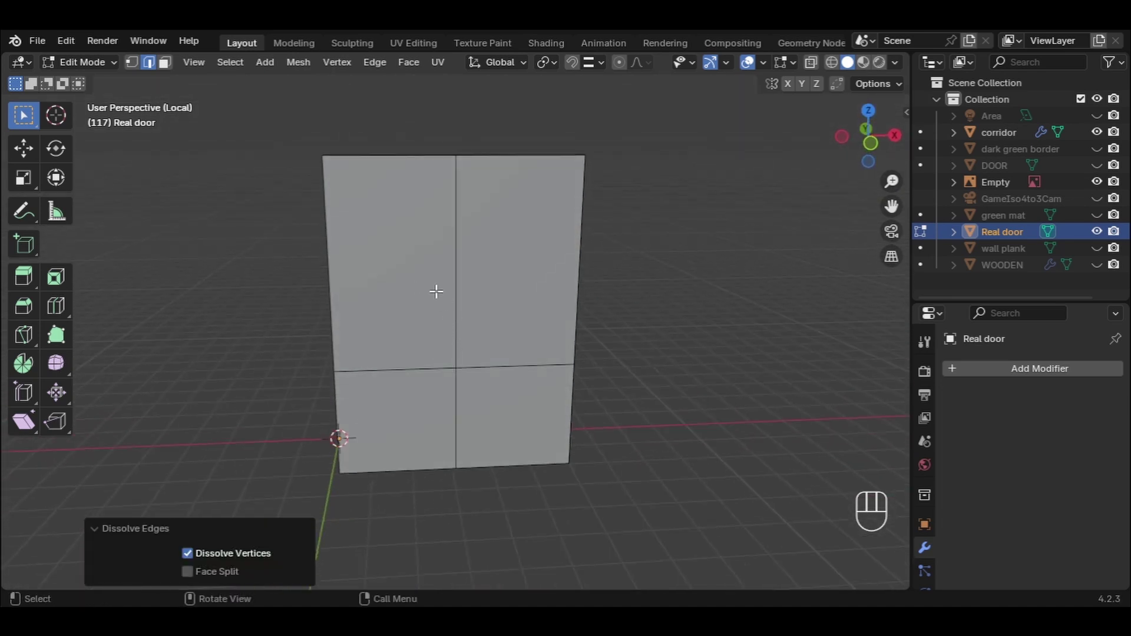
Step: Inset the real door's two upper front faces individually with a thickness of about 0.11 m
click(422, 286)
key(3)
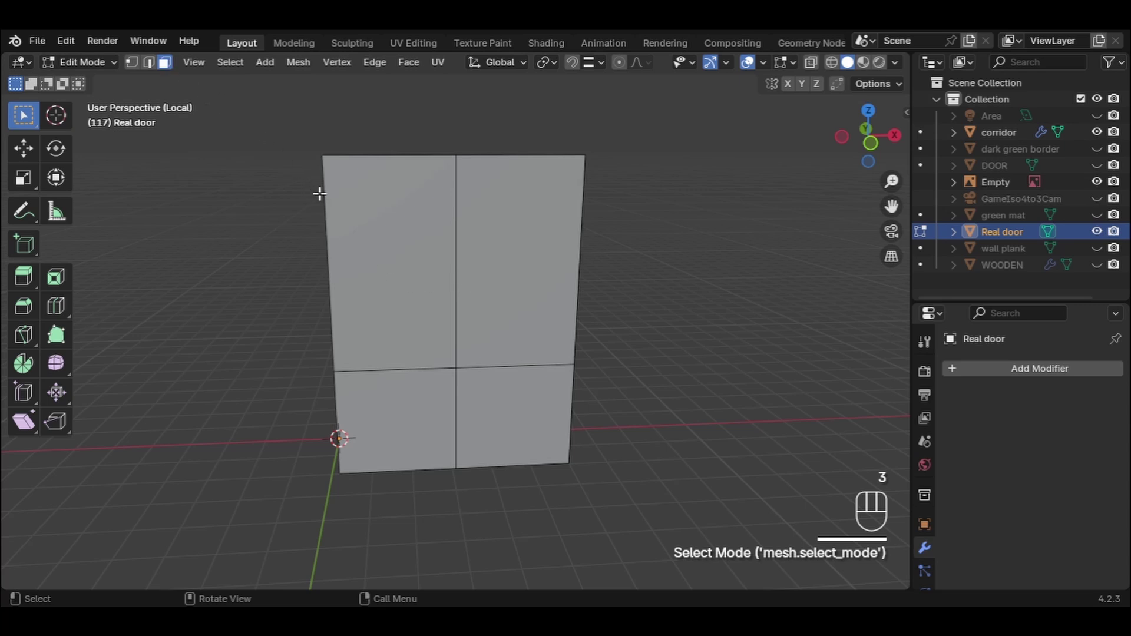
click(386, 257)
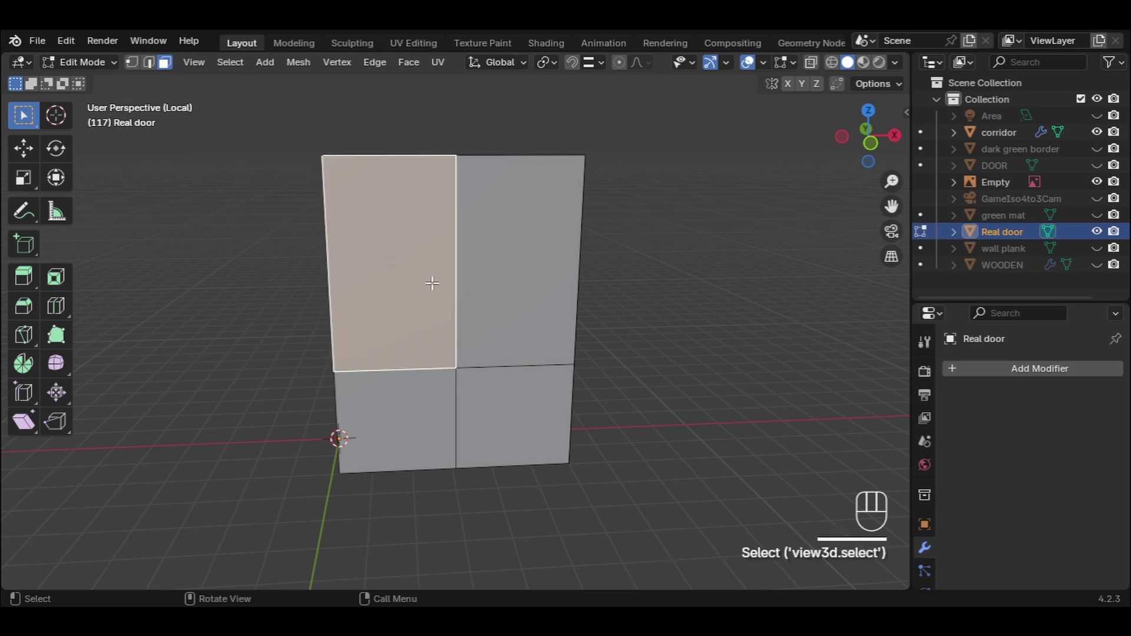
shift+click(512, 291)
middle_drag(647, 352, 565, 304)
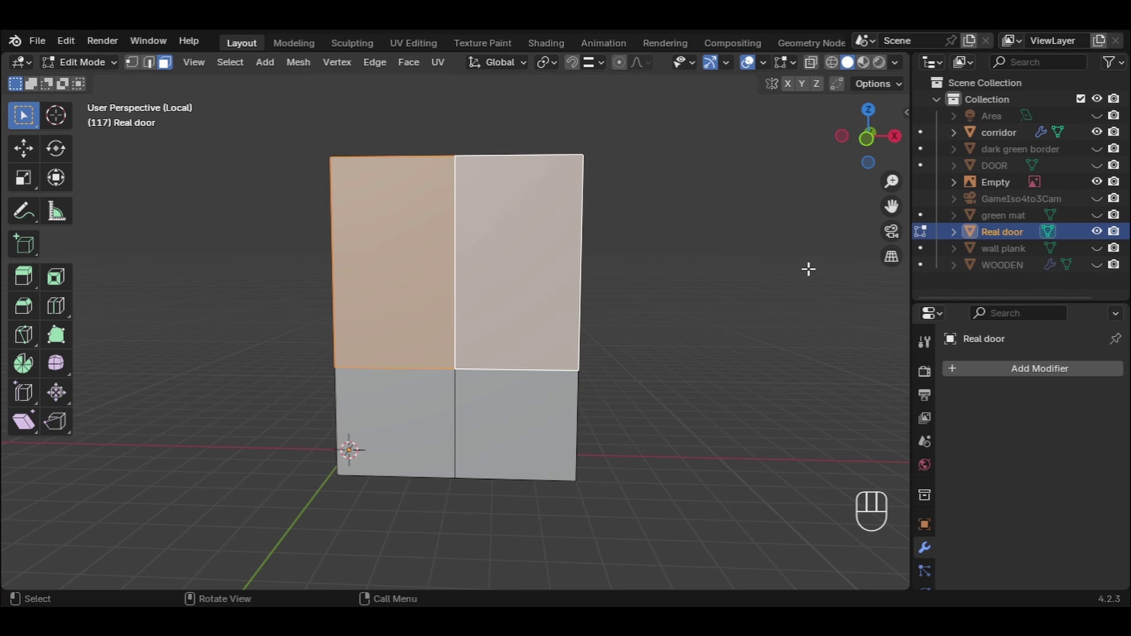
key(i)
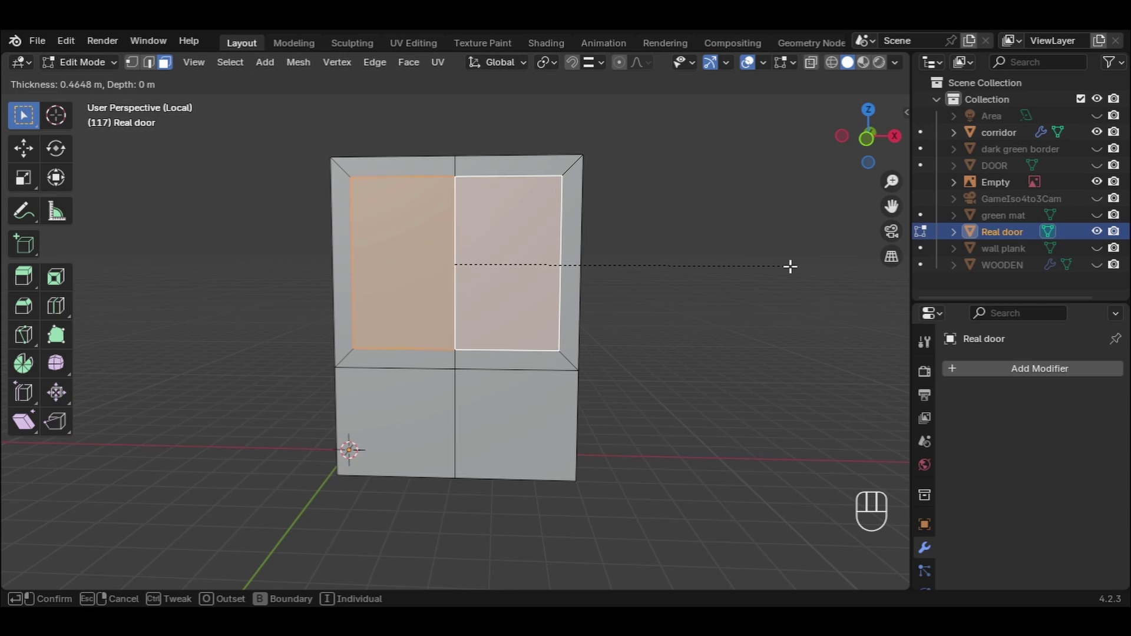
key(i)
key(shift)
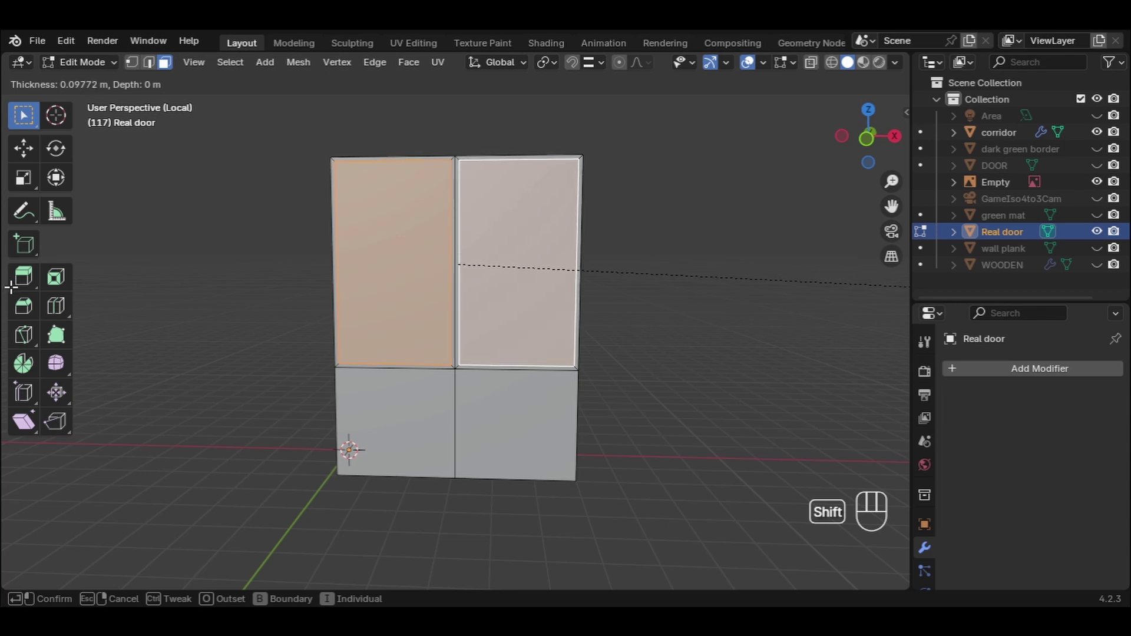
click(6, 289)
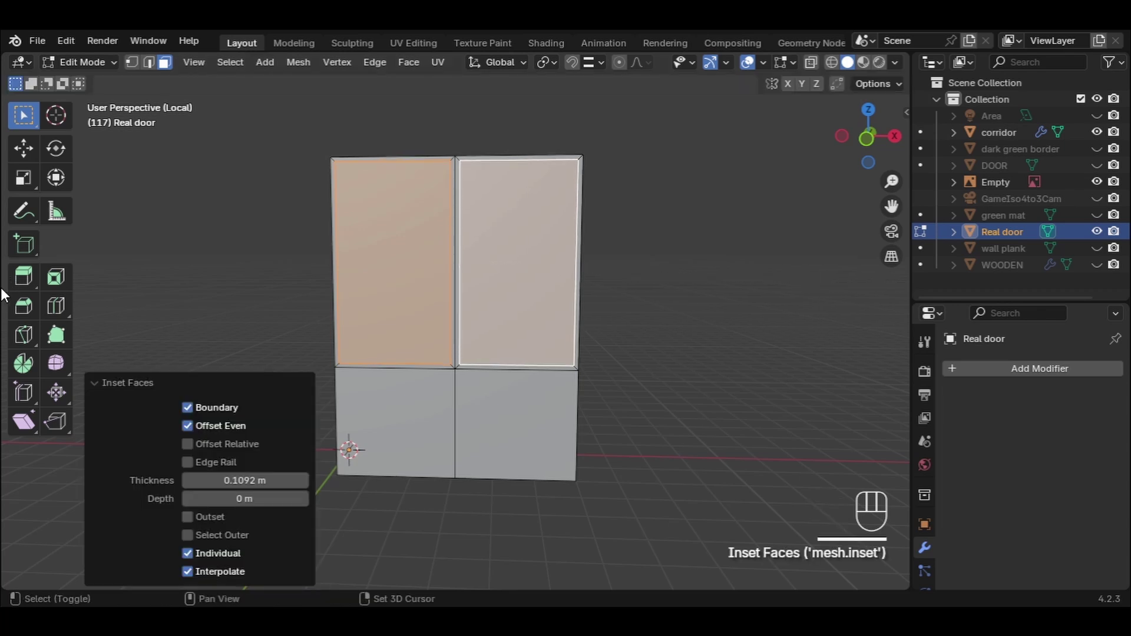
Step: Set the inset thickness of the two upper door faces to exactly 0.109 m and clear the selection
click(251, 480)
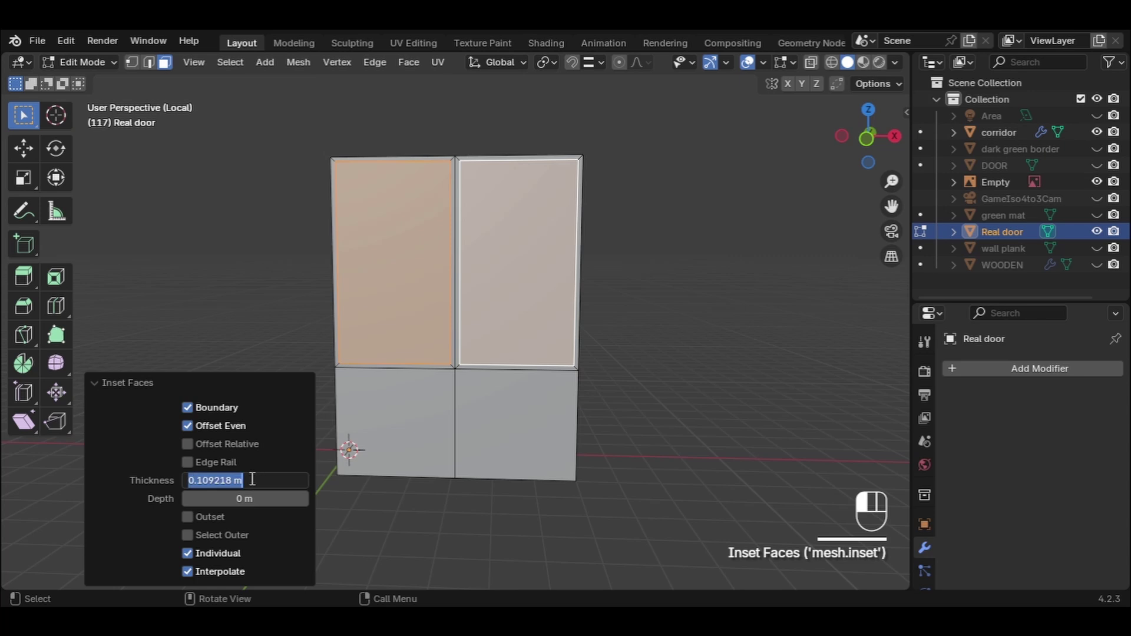
click(252, 479)
key(BackSpace)
key(BackSpace)
key(BackSpace)
key(BackSpace)
key(BackSpace)
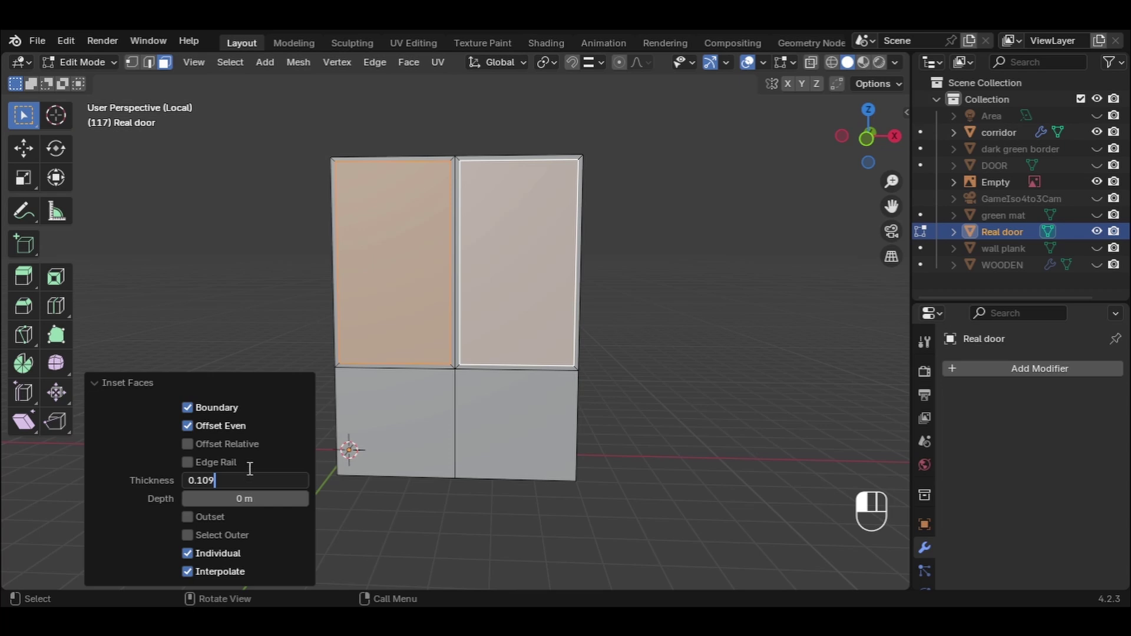
key(Return)
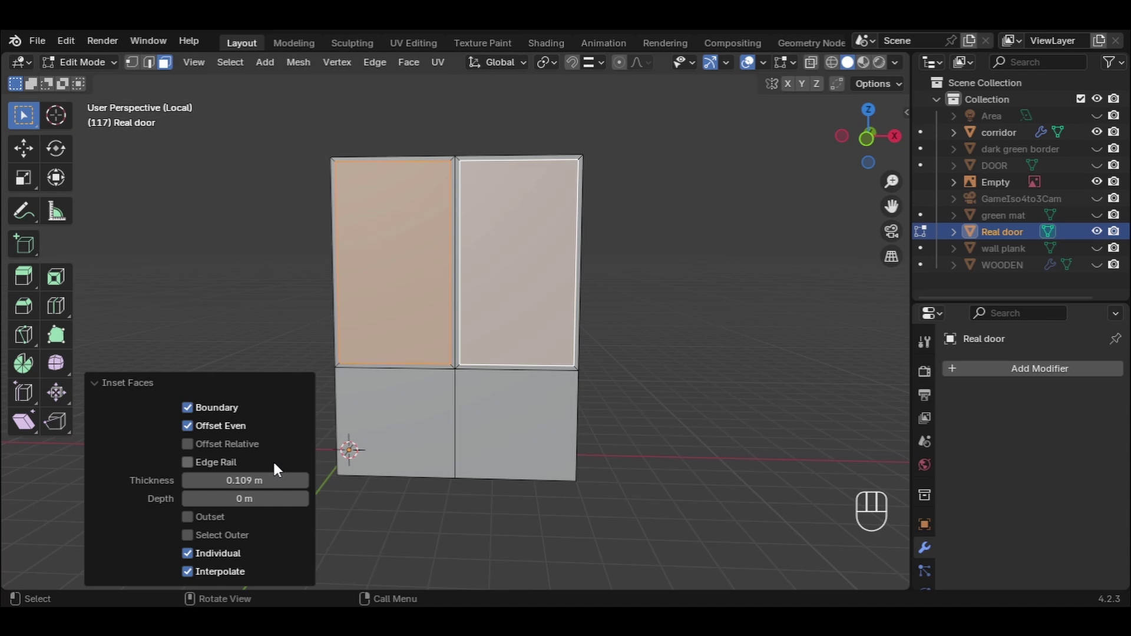
click(271, 308)
Step: Extrude the two inset upper panels about 0.18 m into the door, checking the depth in a see-through wireframe side view
middle_drag(474, 337, 449, 266)
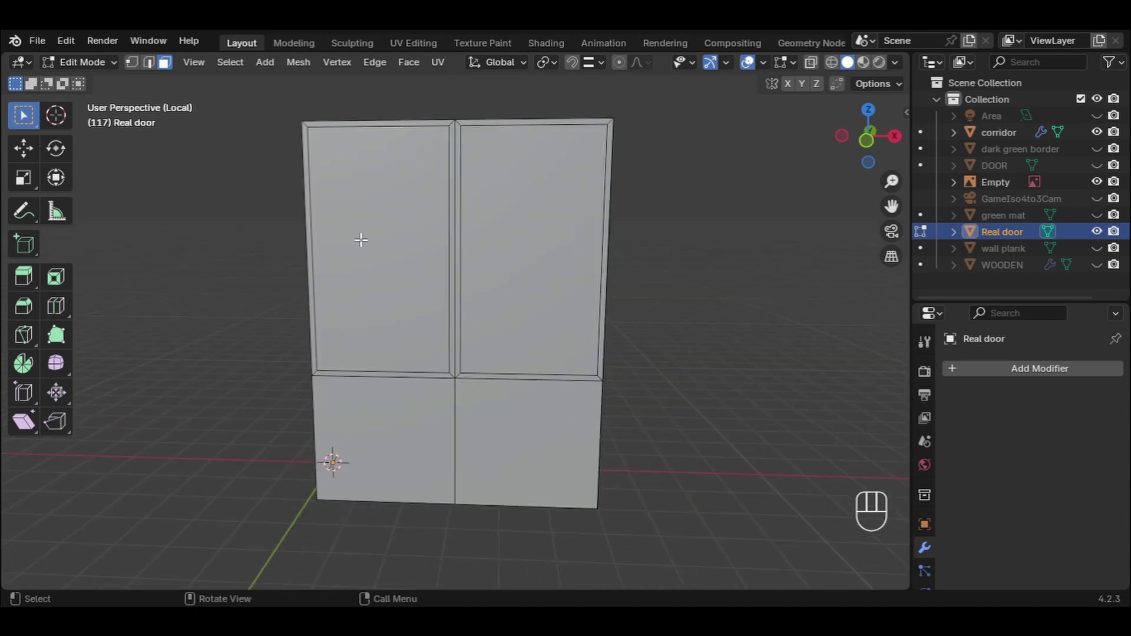
mouse_move(636, 323)
middle_down()
mouse_move(440, 338)
mouse_move(469, 369)
mouse_move(495, 371)
mouse_move(629, 316)
mouse_move(635, 331)
middle_up()
click(384, 276)
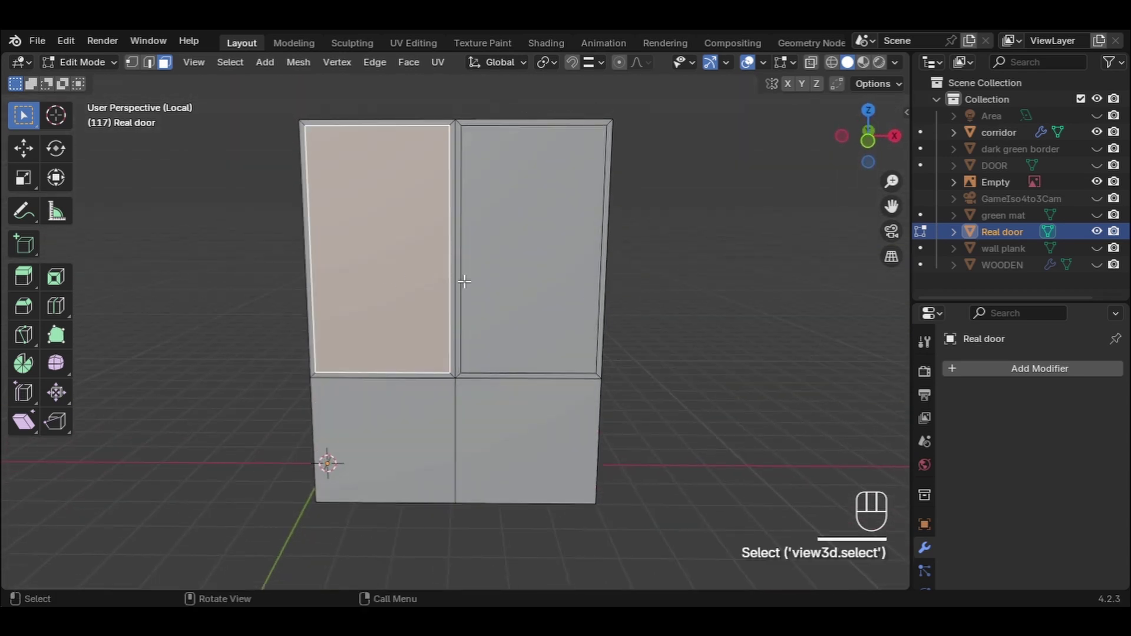
shift+click(531, 307)
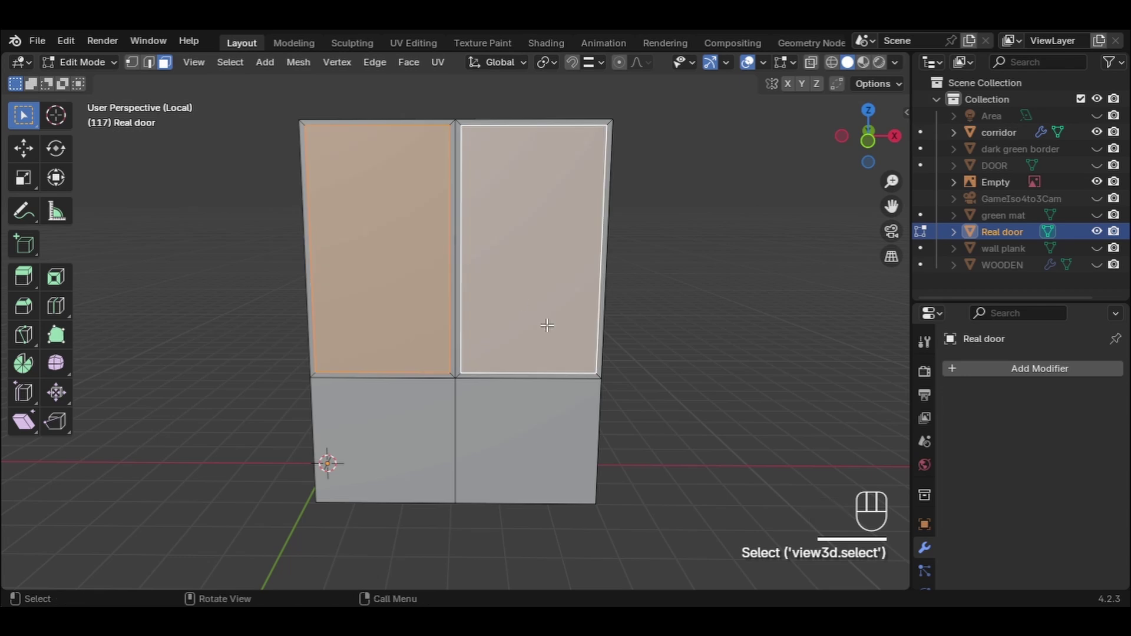
mouse_move(569, 340)
middle_down()
mouse_move(515, 338)
mouse_move(554, 340)
middle_up()
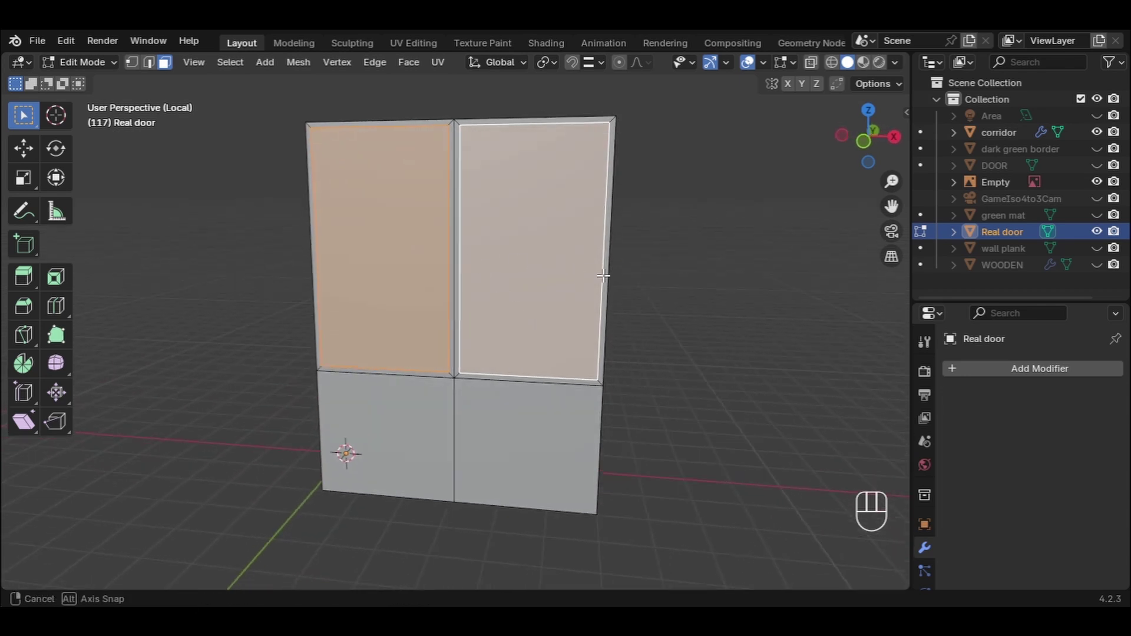
middle_drag(603, 273, 462, 273)
click(873, 142)
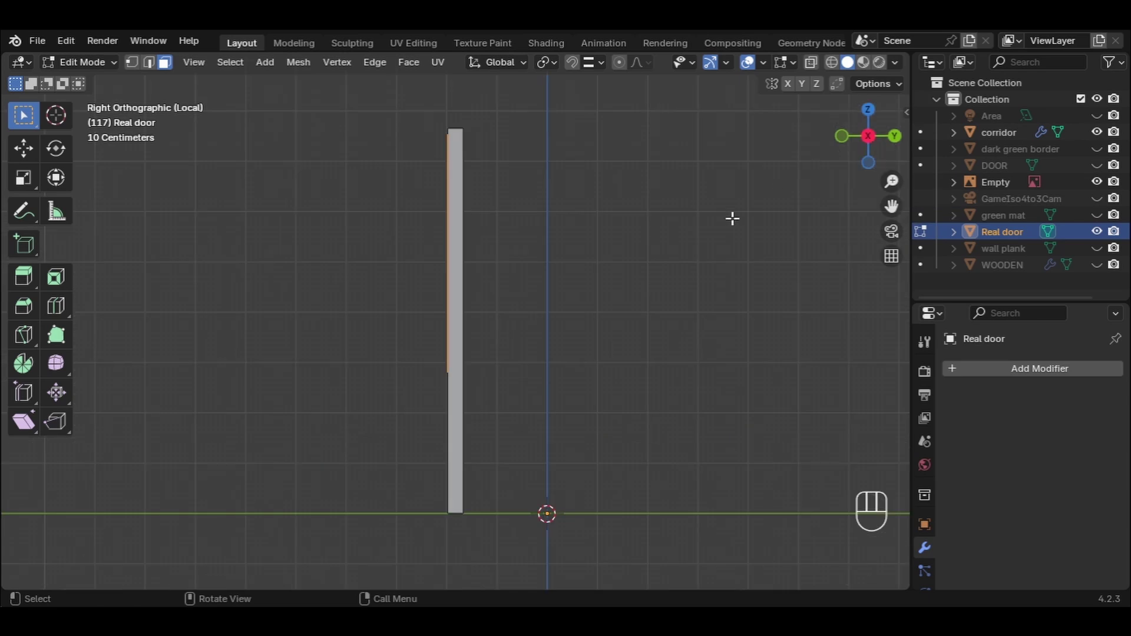
scroll(493, 283, up, 4)
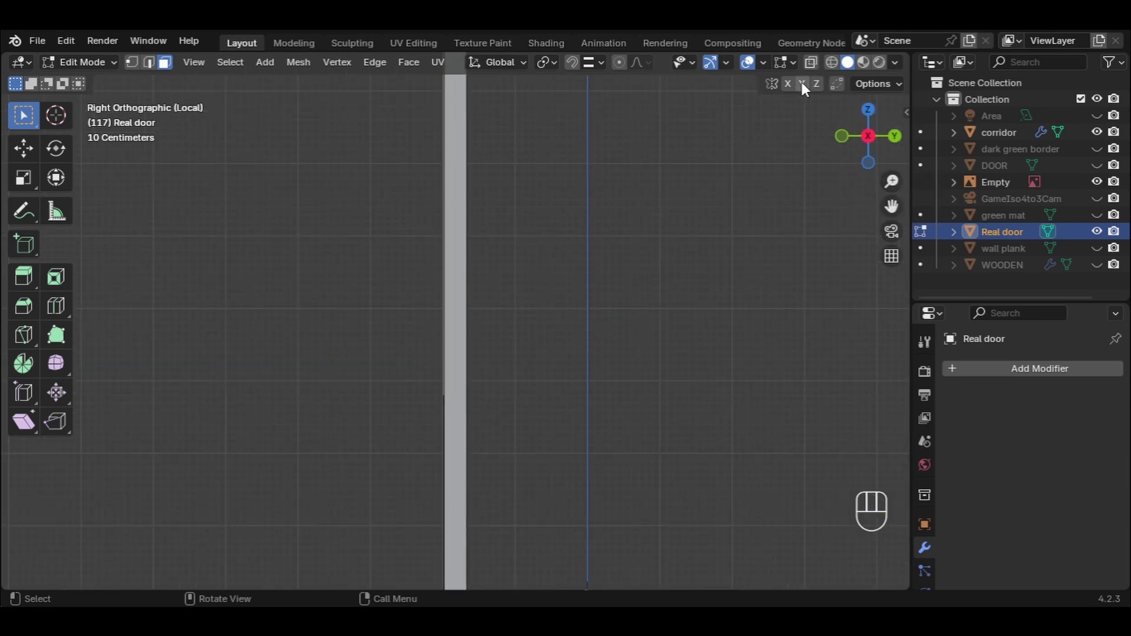
click(832, 61)
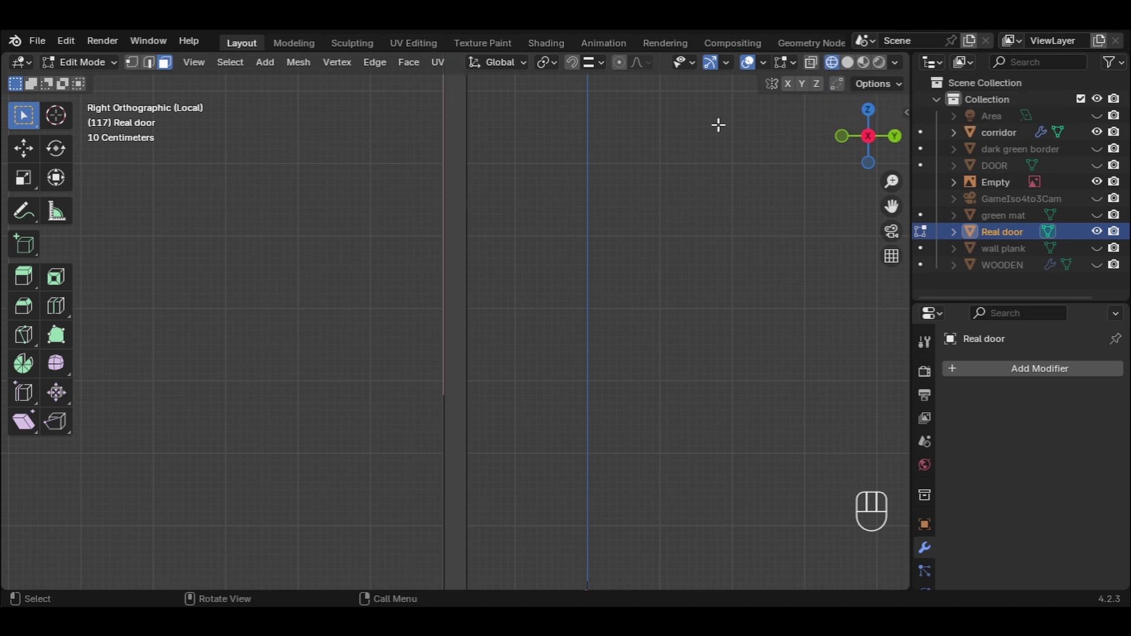
click(814, 63)
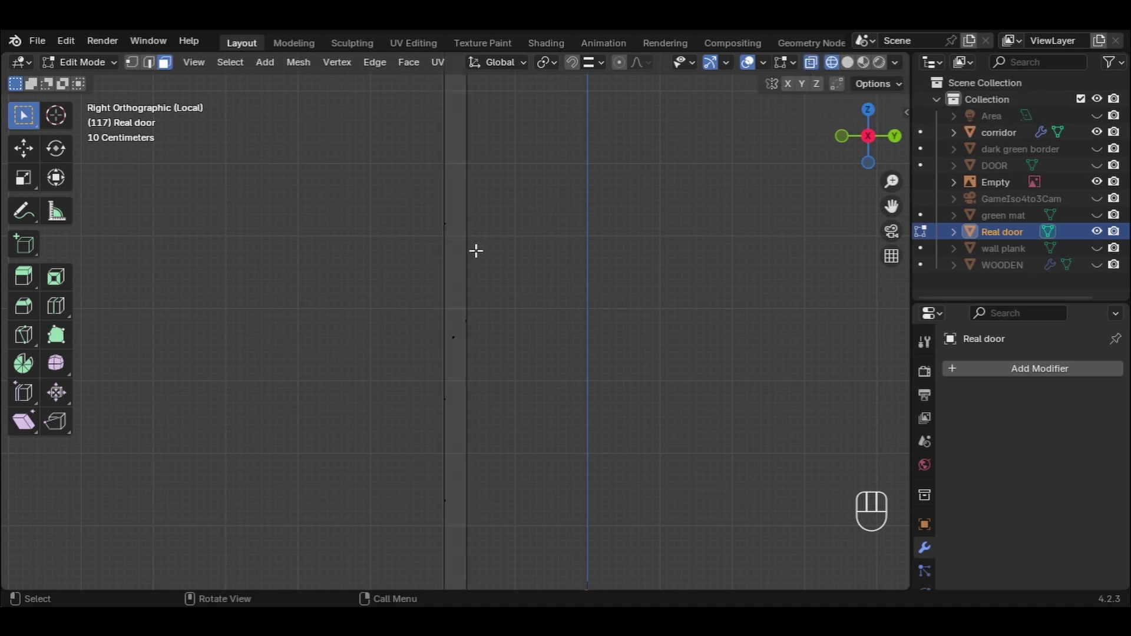
scroll(466, 261, up, 6)
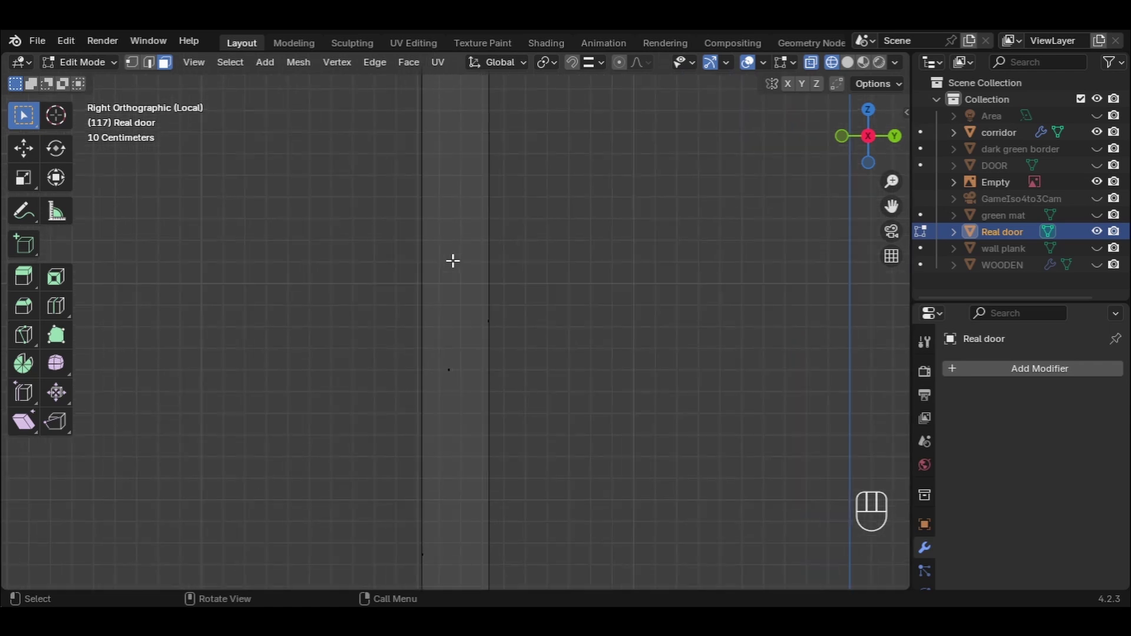
scroll(452, 260, down, 1)
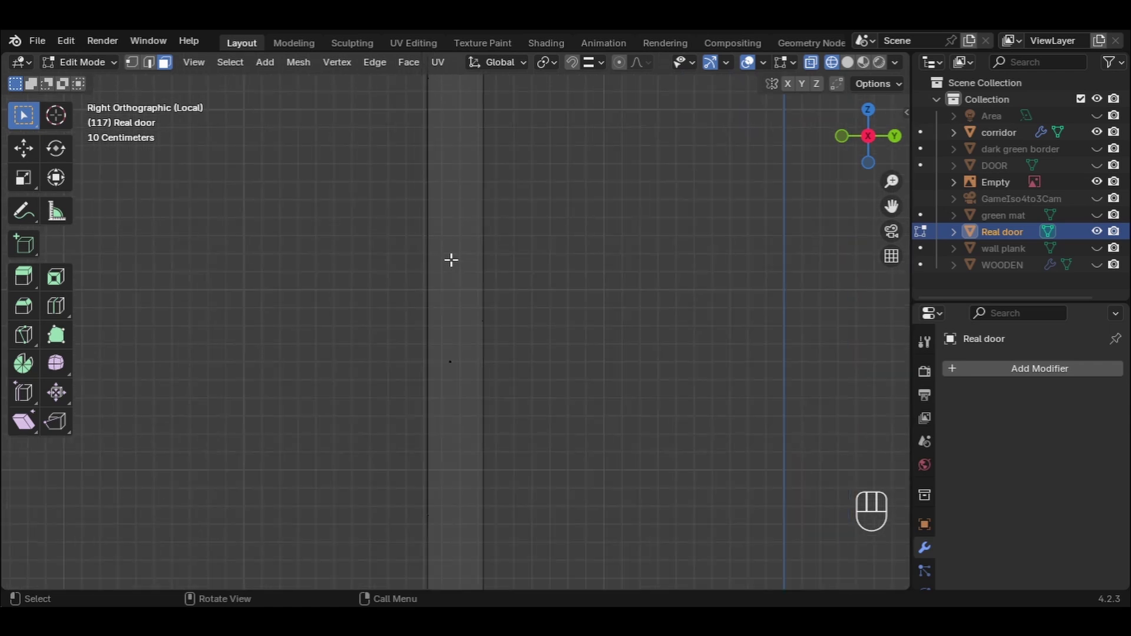
key(e)
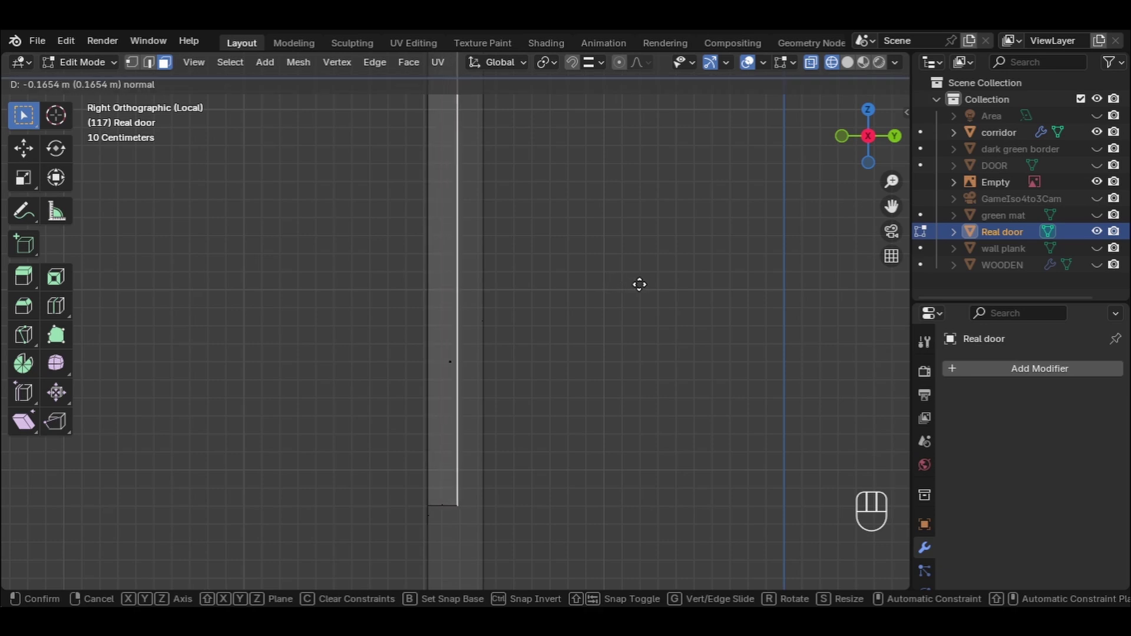
key(shift)
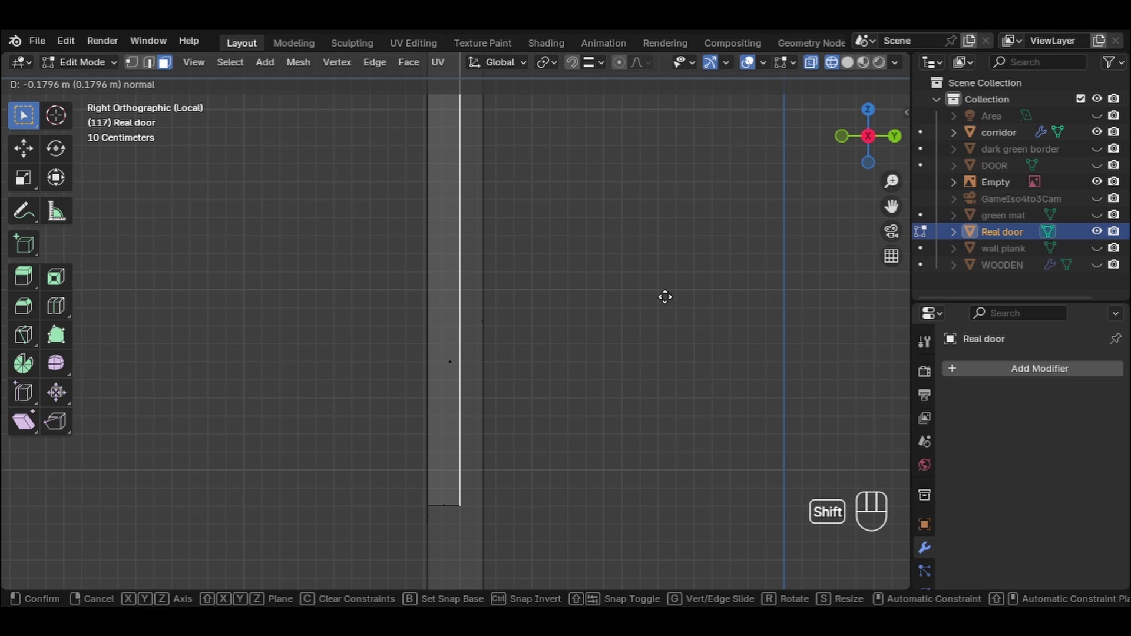
click(665, 297)
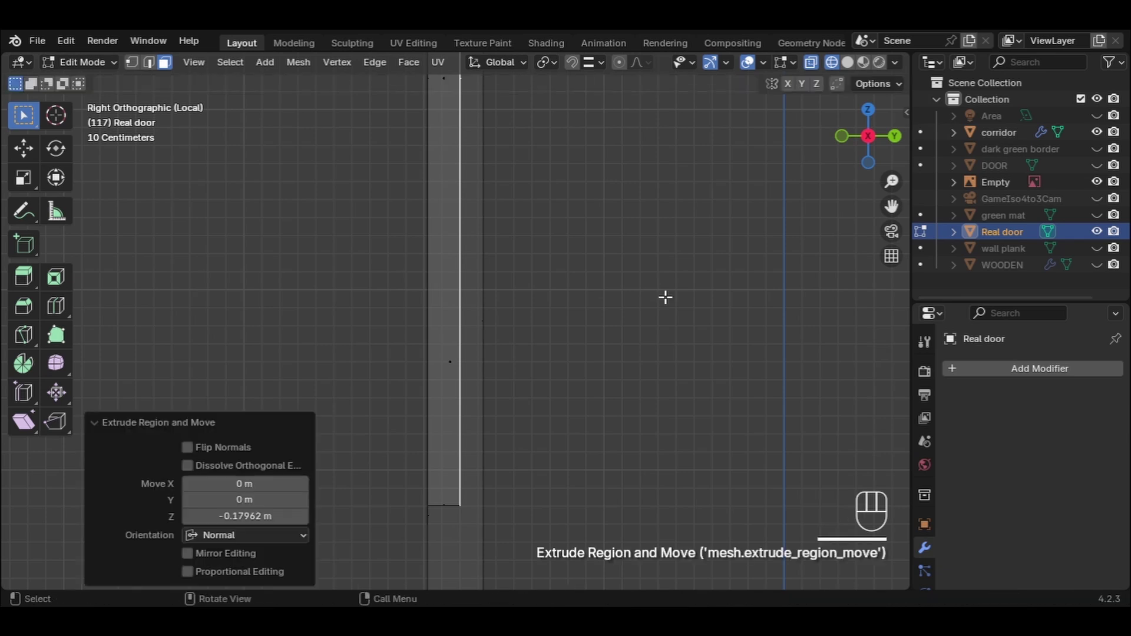
click(607, 286)
Step: Return the viewport to solid shading and examine the two recessed upper panels from several angles
middle_drag(578, 273, 668, 165)
scroll(578, 296, down, 5)
click(848, 62)
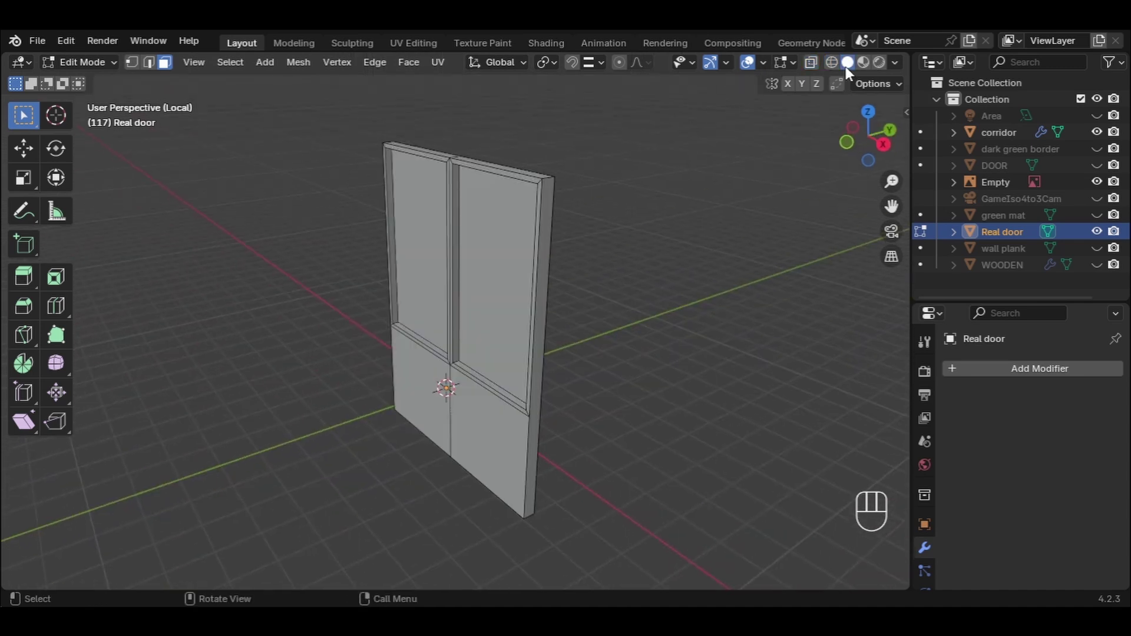
mouse_move(649, 250)
middle_down()
mouse_move(758, 236)
mouse_move(694, 235)
mouse_move(722, 222)
middle_up()
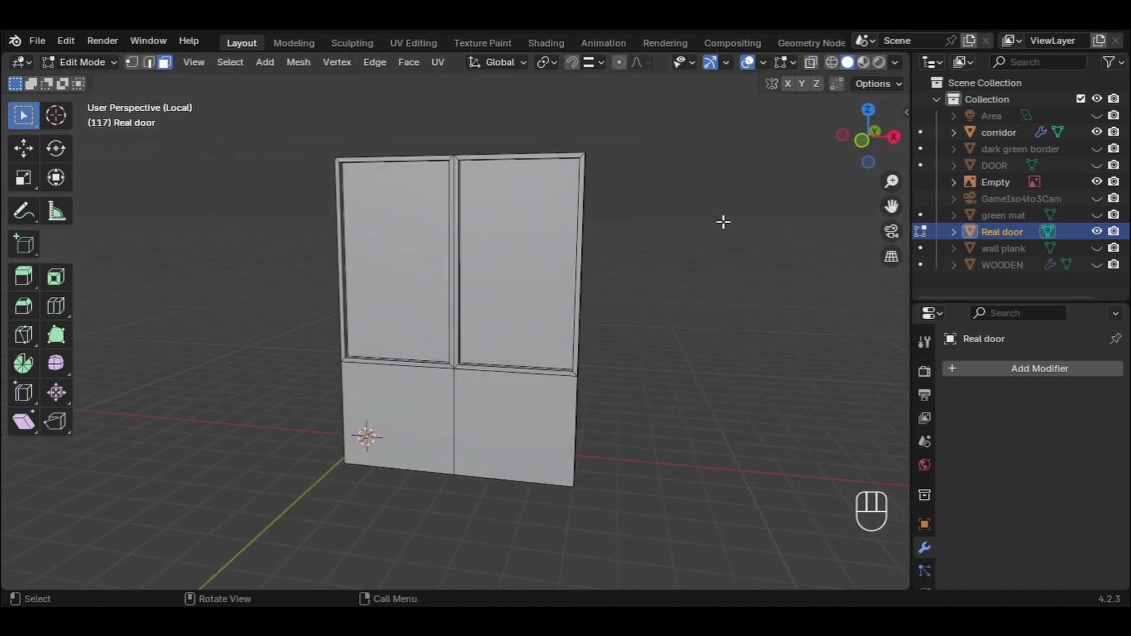
middle_drag(519, 242, 504, 245)
scroll(502, 244, up, 3)
scroll(501, 244, up, 3)
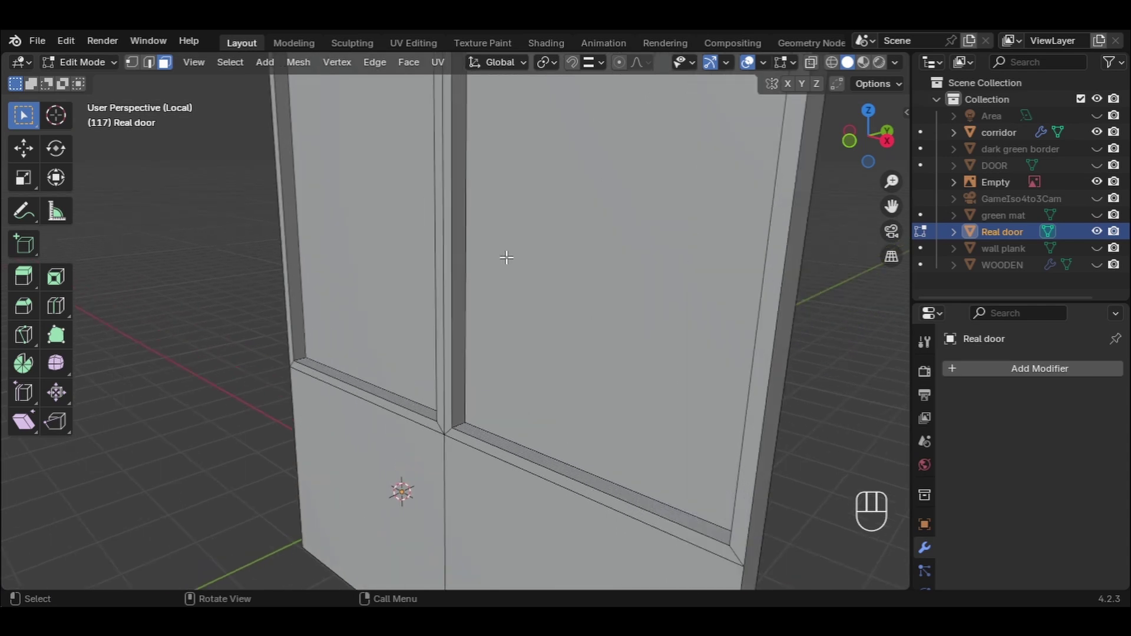
scroll(516, 262, down, 4)
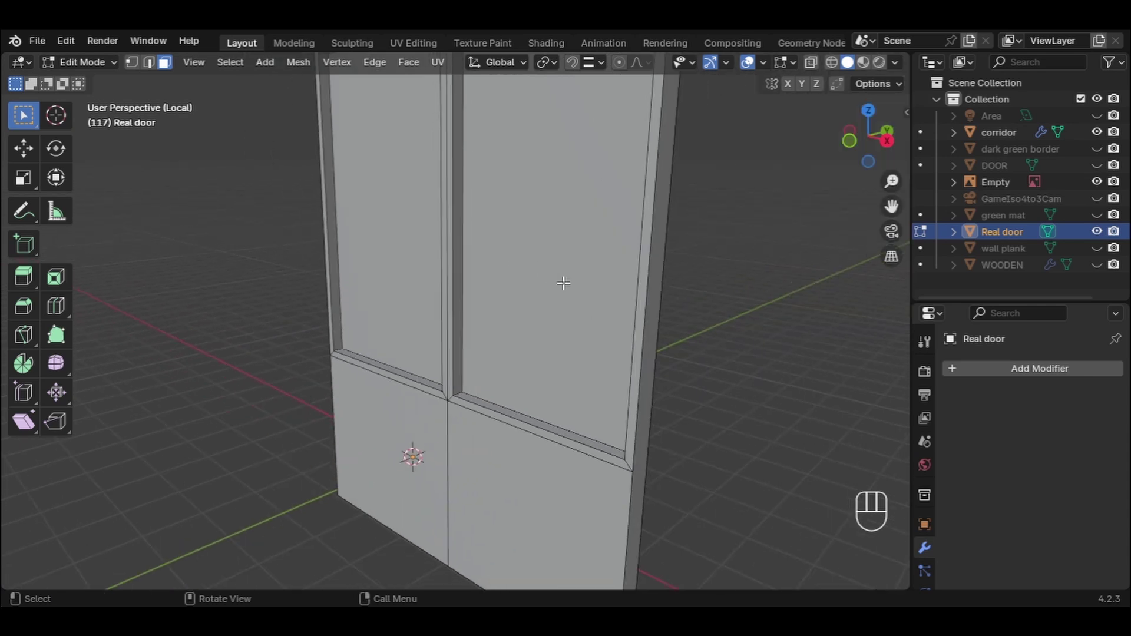
middle_drag(563, 280, 541, 271)
click(541, 270)
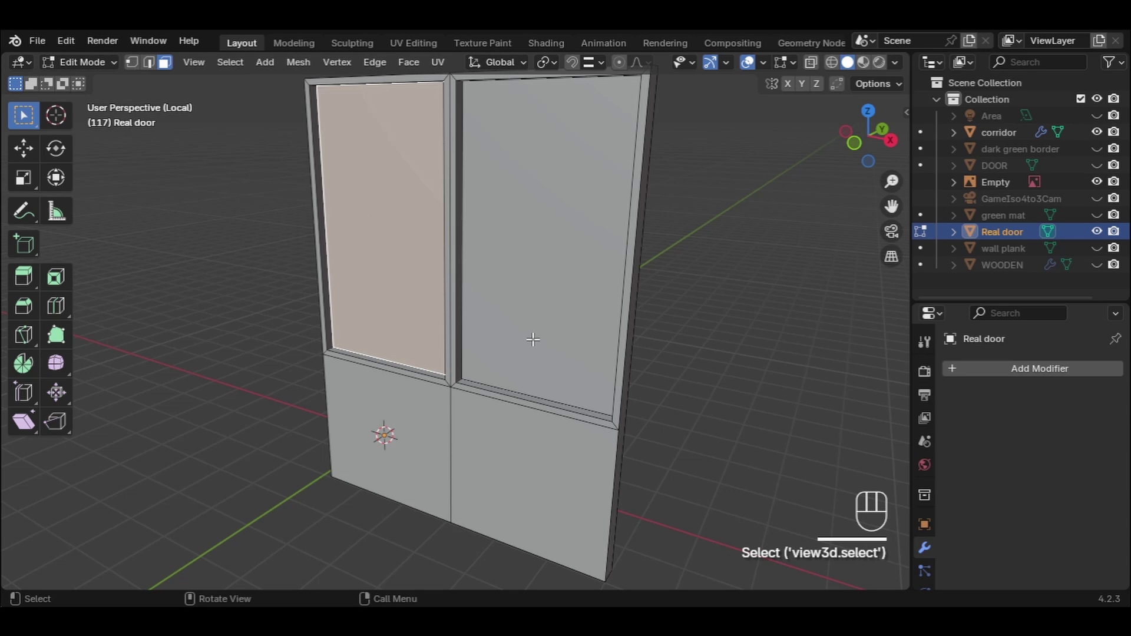
middle_drag(545, 348, 524, 309)
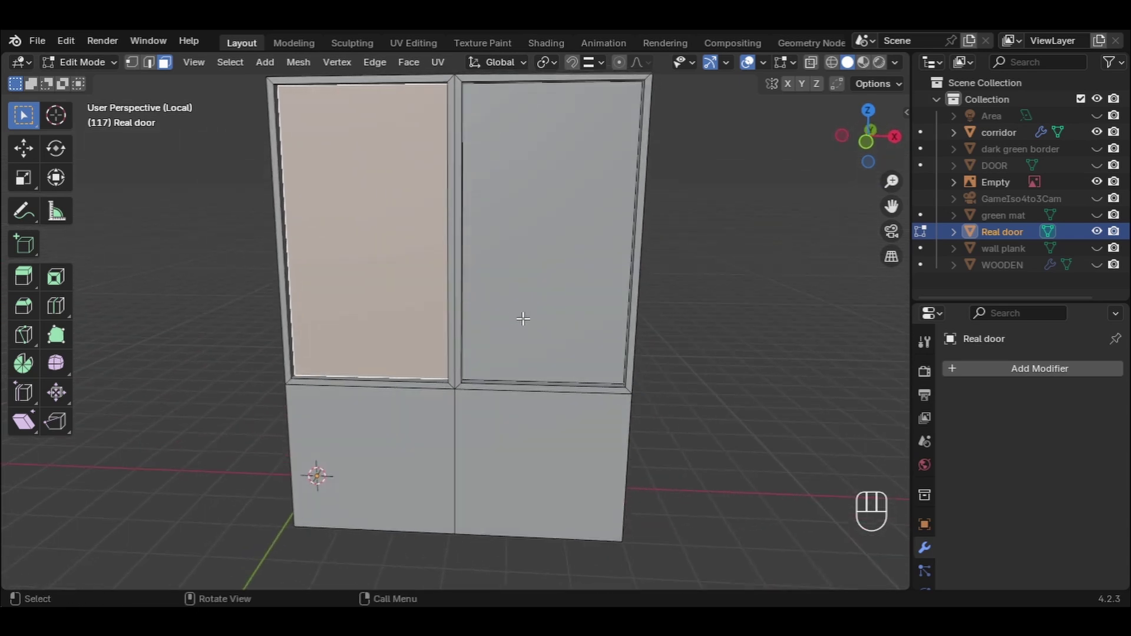
scroll(522, 323, down, 2)
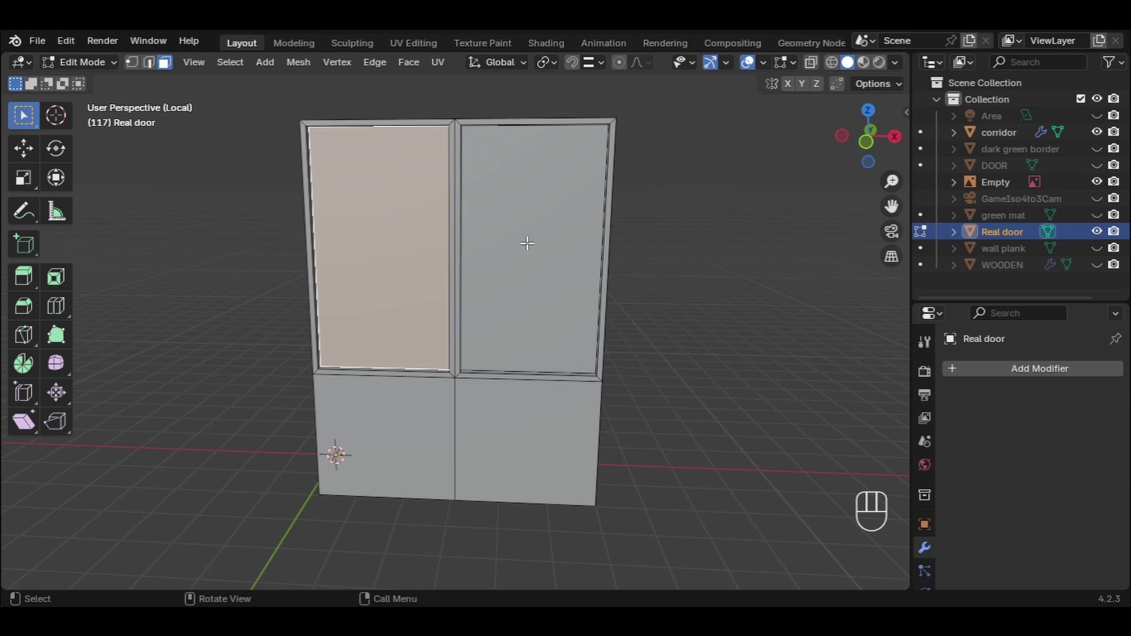
Step: Add four evenly spaced vertical loop cuts through the door's left half in front view, without sliding them
key(ctrl)
key(ctrl+r)
key(KP_1)
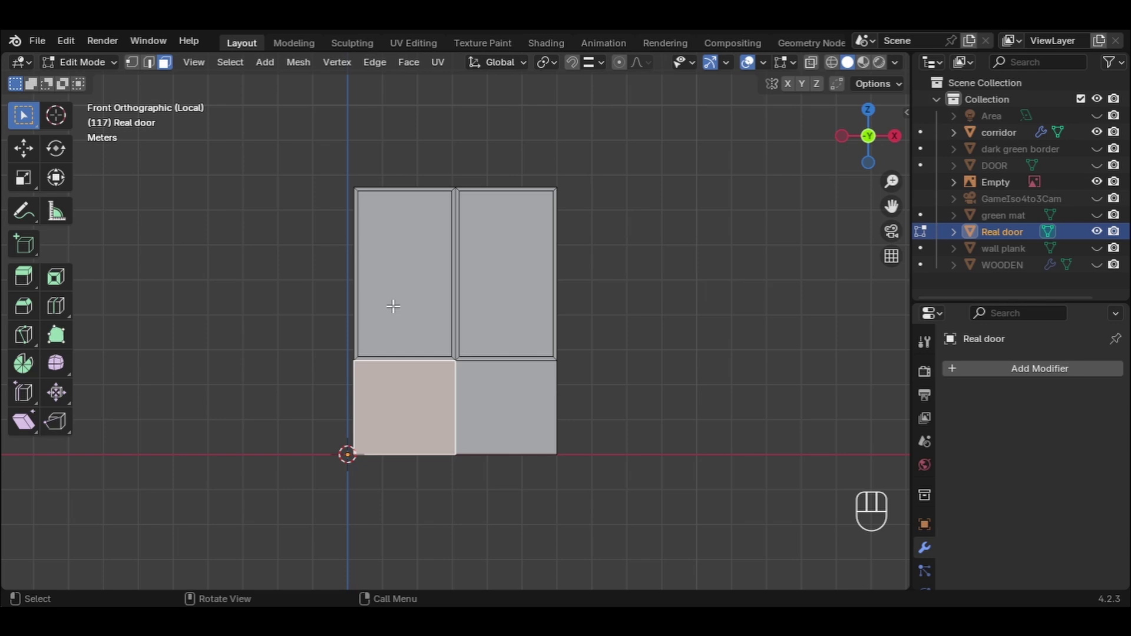
key(ctrl)
key(ctrl+r)
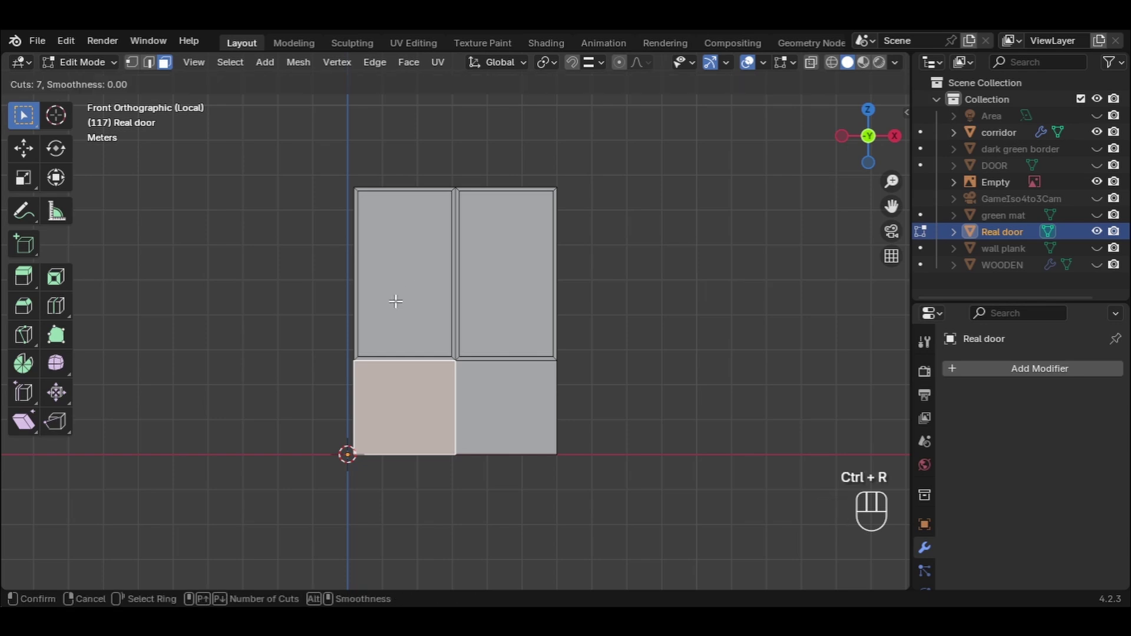
scroll(401, 277, up, 1)
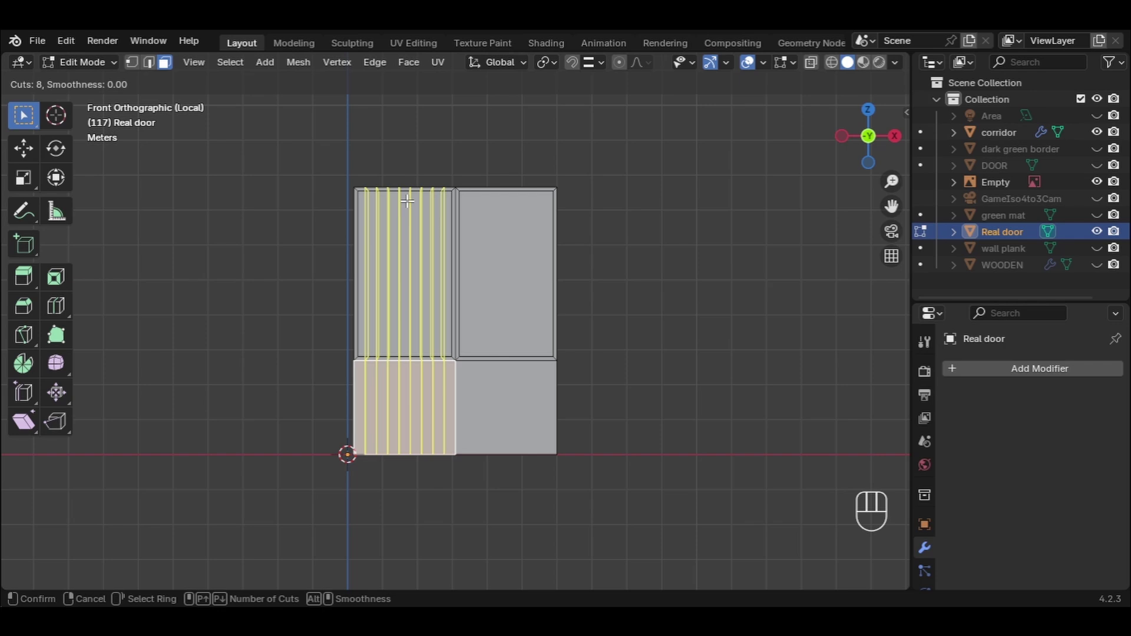
scroll(407, 201, down, 5)
scroll(407, 201, up, 1)
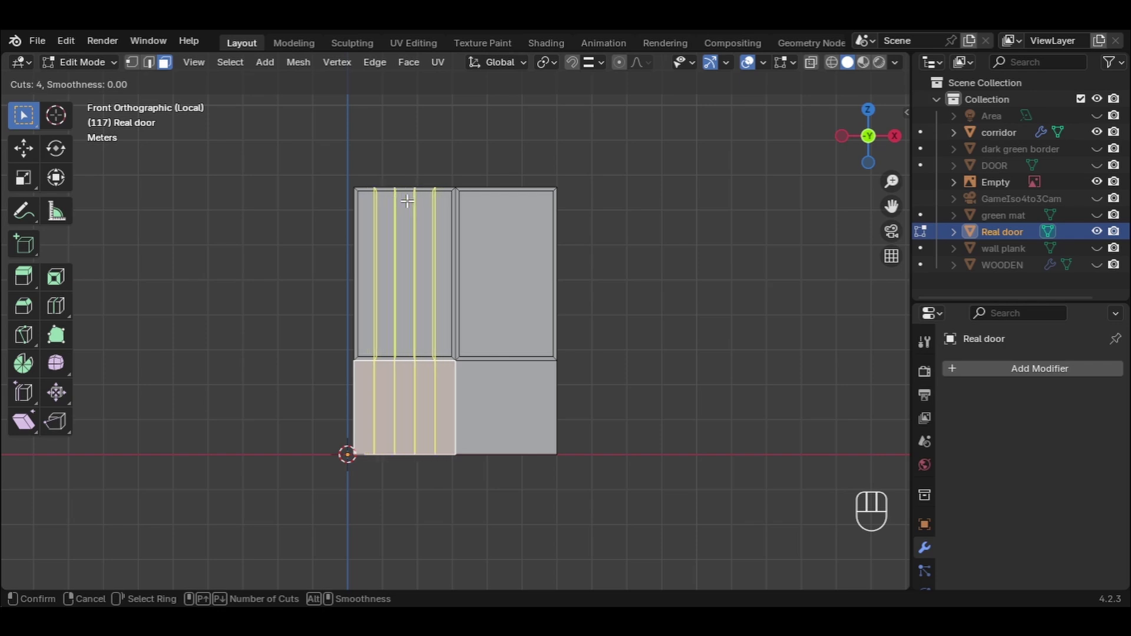
click(407, 201)
right_click(404, 197)
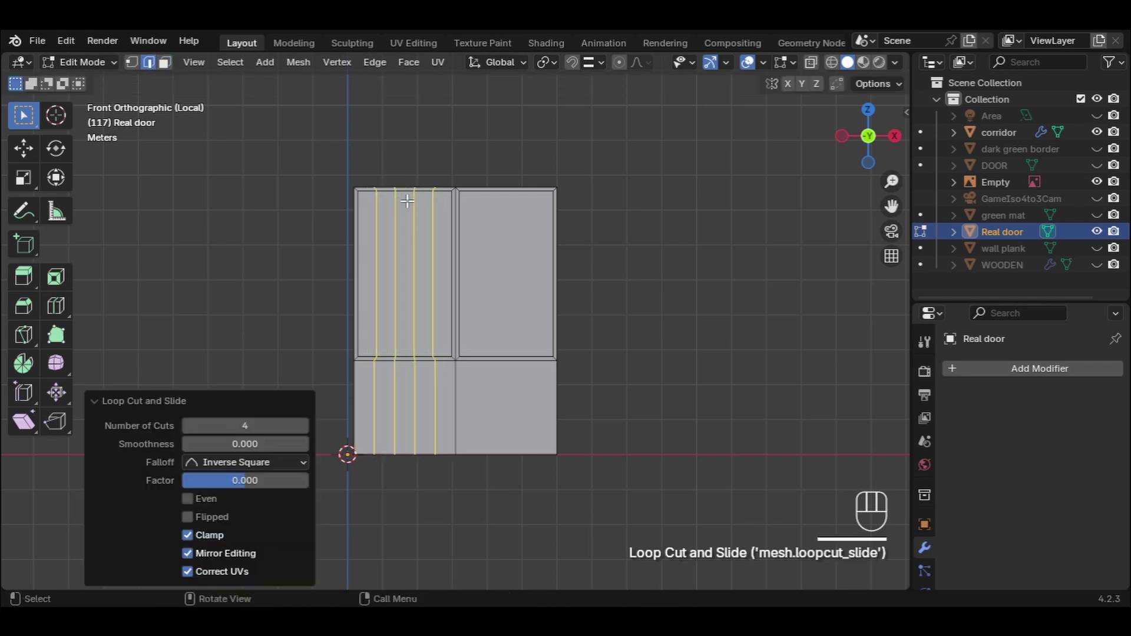
scroll(375, 295, up, 4)
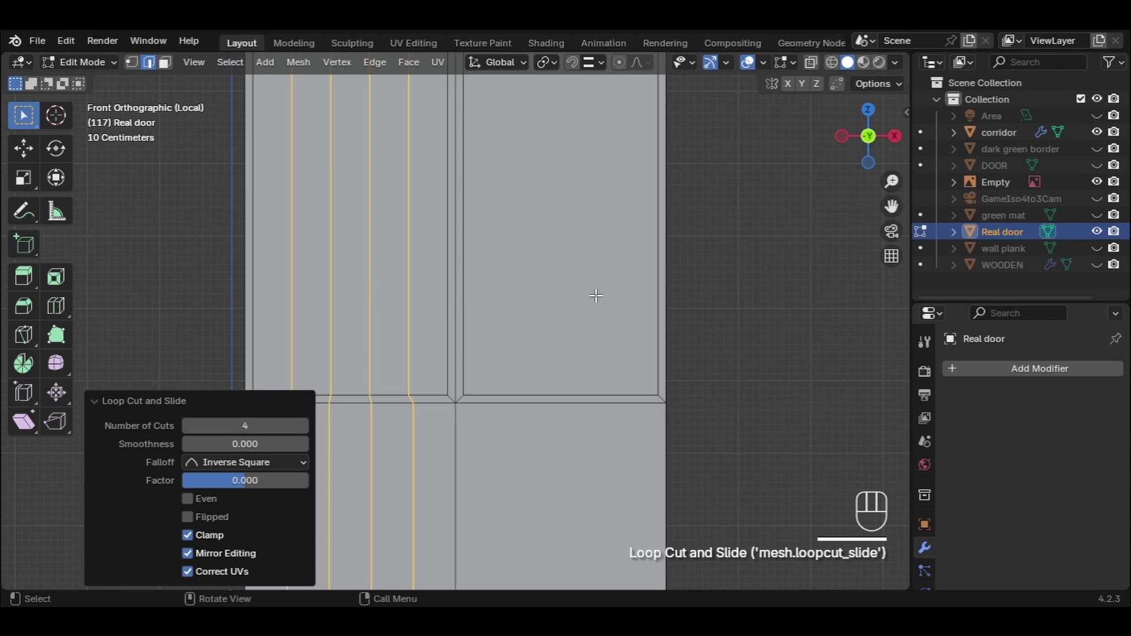
Step: Set the number of vertical loop cuts through the door's left half to 3 and clear the selection
drag(892, 206, 512, 213)
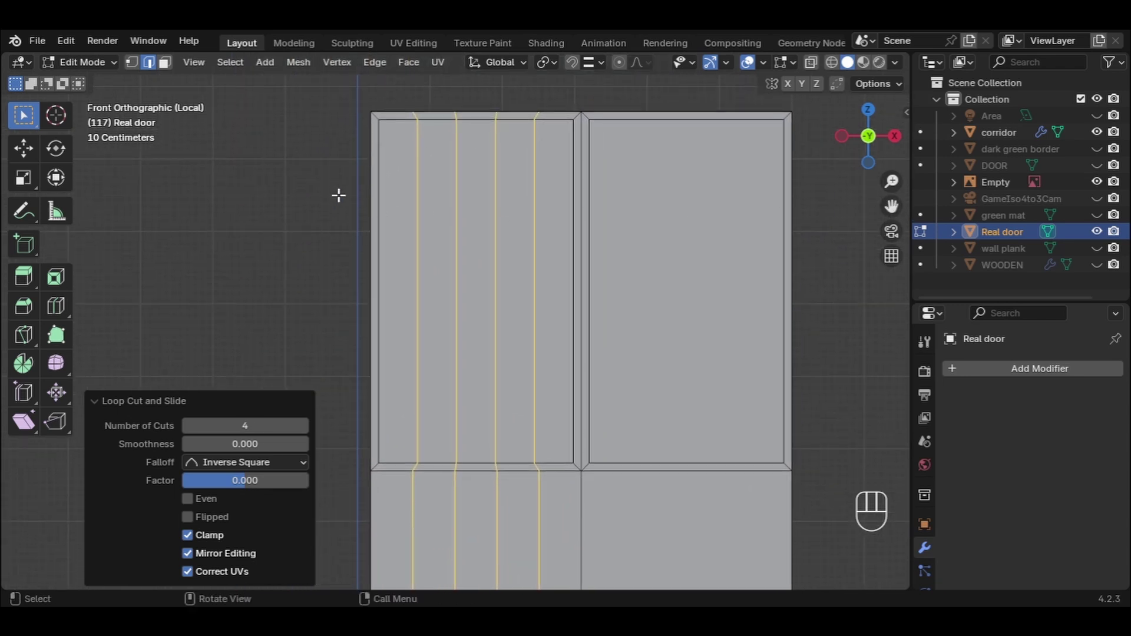
click(187, 425)
click(260, 272)
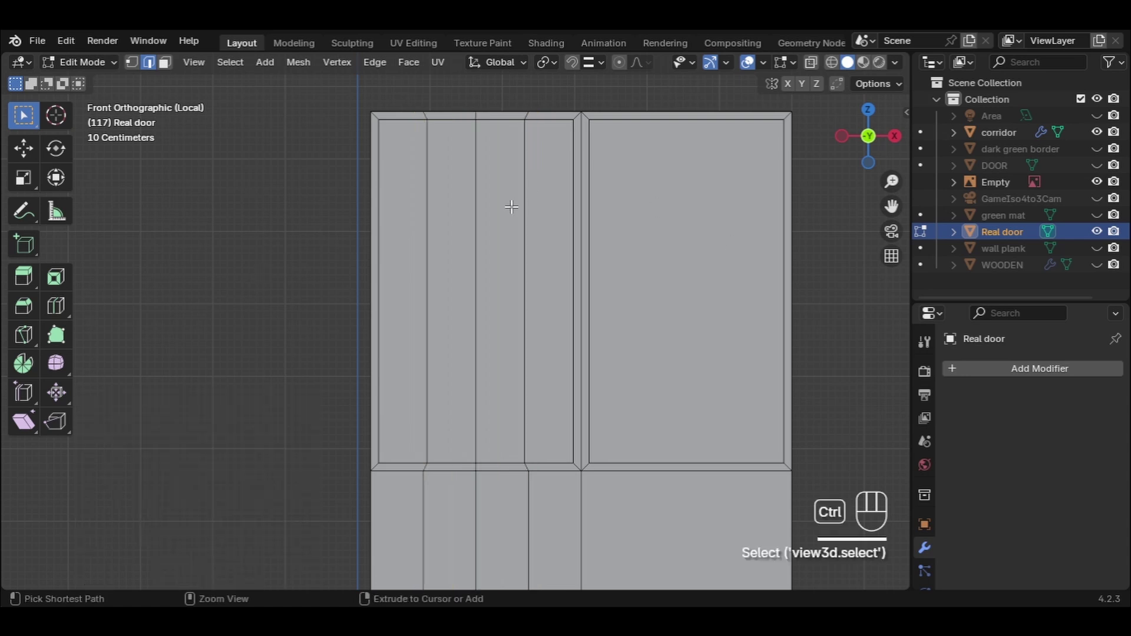
Step: Add four evenly spaced horizontal loop cuts across both upper door panels without sliding them, and clear the selection
key(ctrl+r)
scroll(508, 228, up, 3)
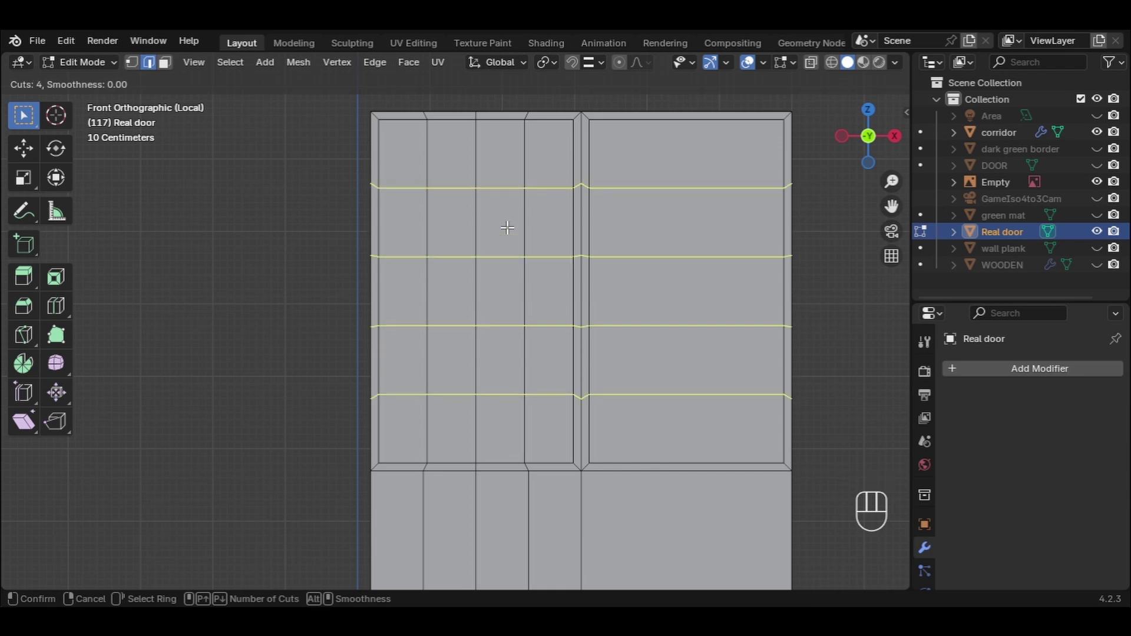
click(508, 228)
right_click(508, 227)
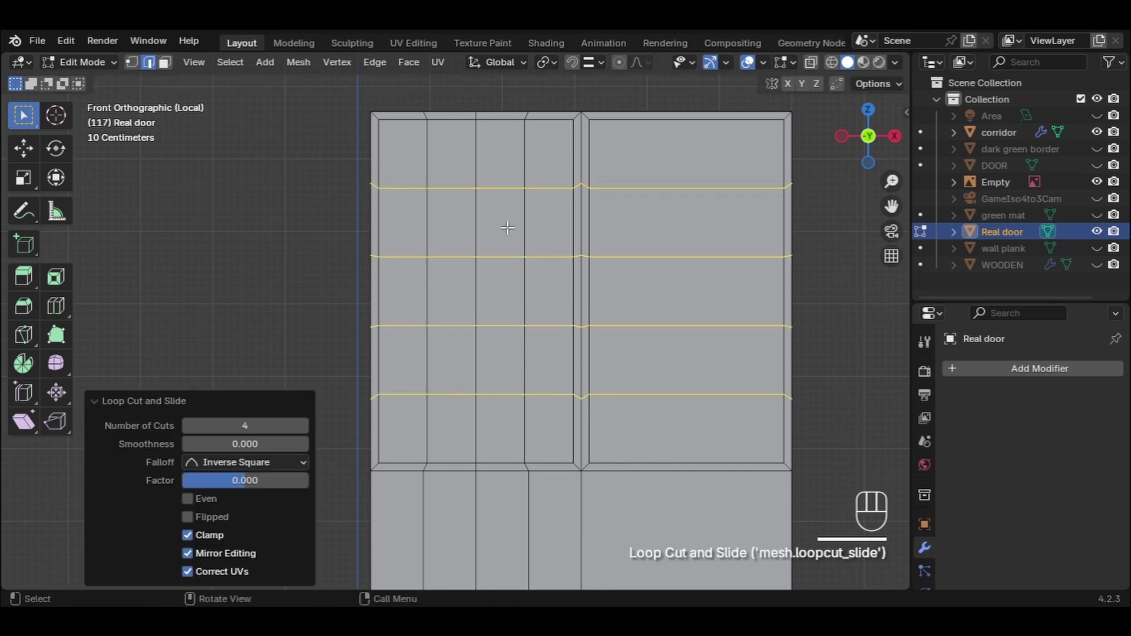
click(662, 228)
Step: Add three evenly spaced vertical loop cuts through the door's right half without sliding them, and clear the selection
key(ctrl+r)
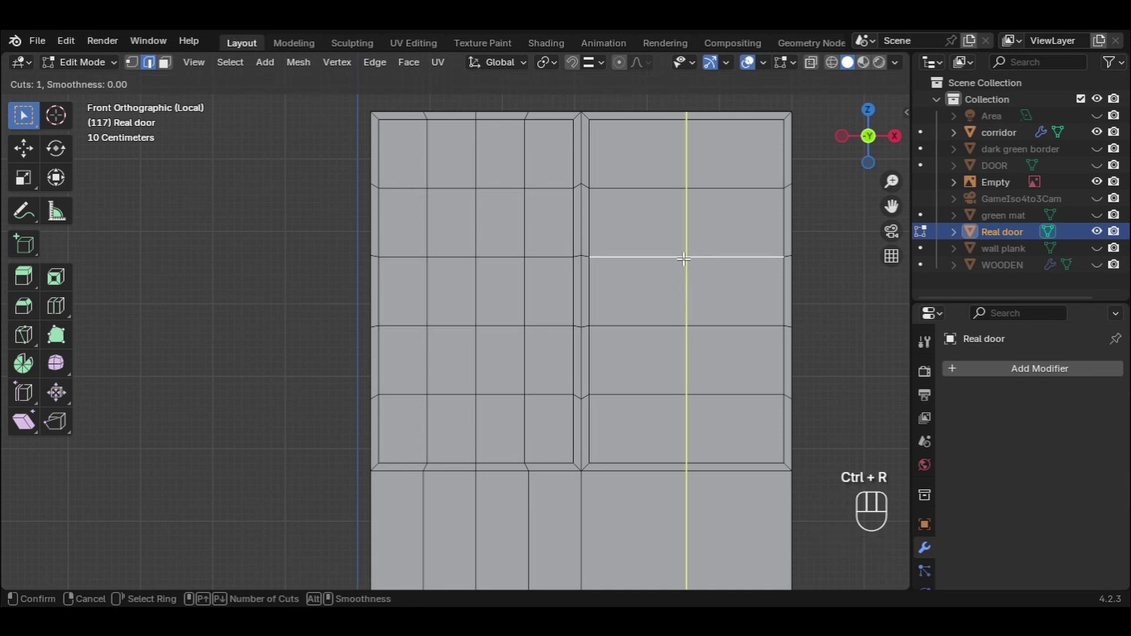
scroll(684, 258, up, 2)
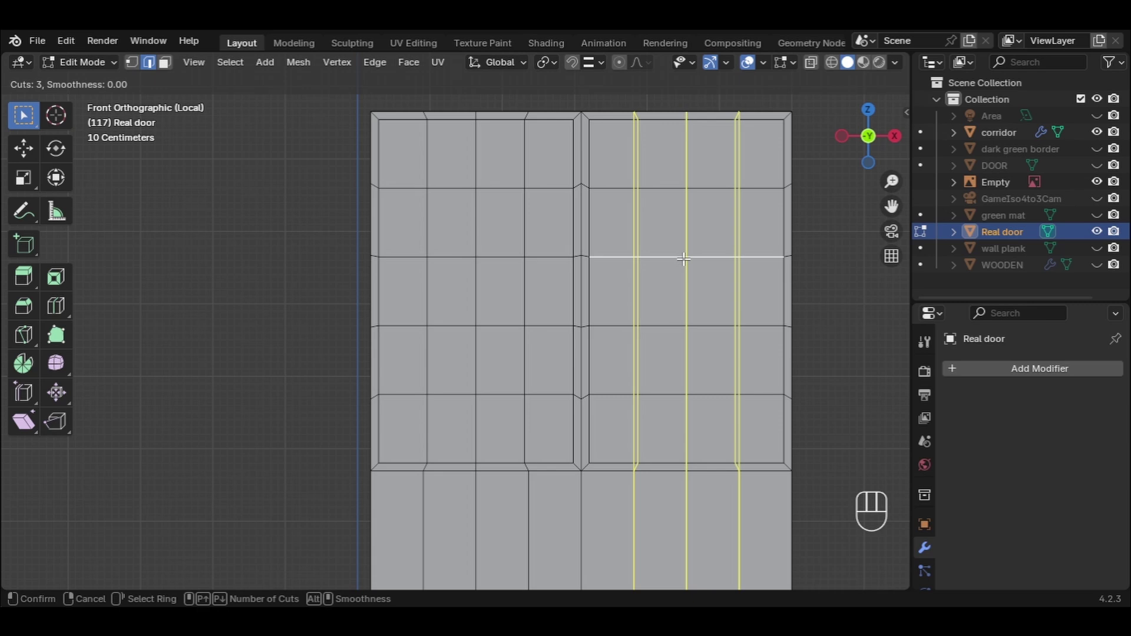
click(684, 258)
right_click(682, 258)
middle_drag(644, 316, 606, 329)
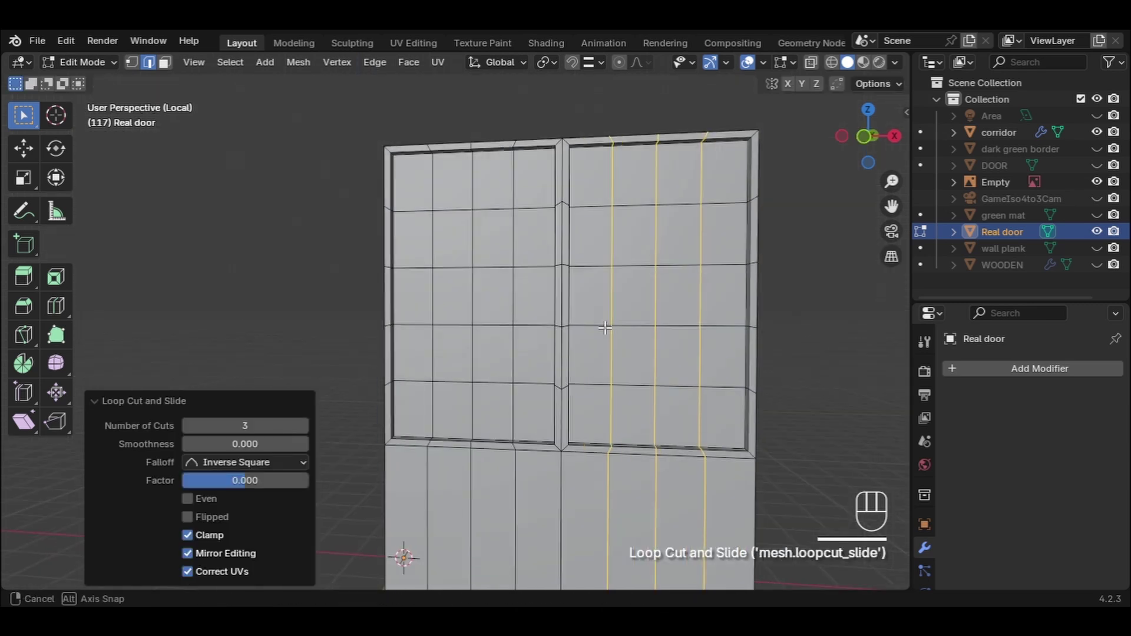
click(301, 236)
Step: Select the six vertical cut edges on the door's lower front section, leaving out the centre edge
middle_drag(674, 335, 498, 235)
scroll(409, 183, up, 4)
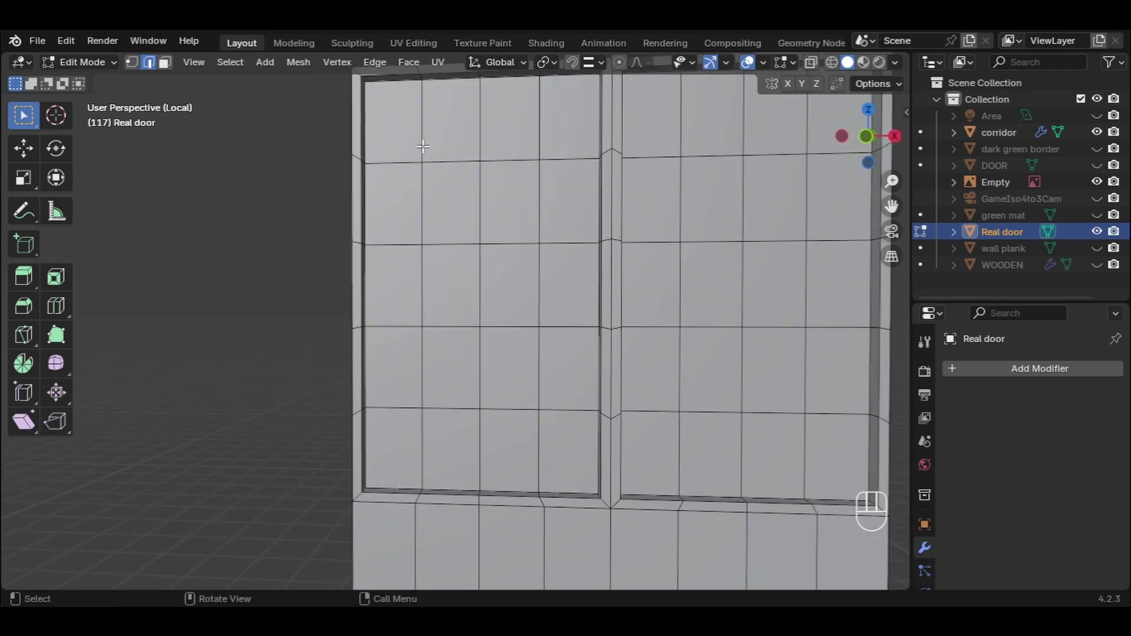
scroll(423, 146, down, 3)
scroll(591, 413, down, 3)
mouse_move(488, 375)
middle_down()
mouse_move(728, 396)
mouse_move(626, 401)
mouse_move(495, 373)
middle_up()
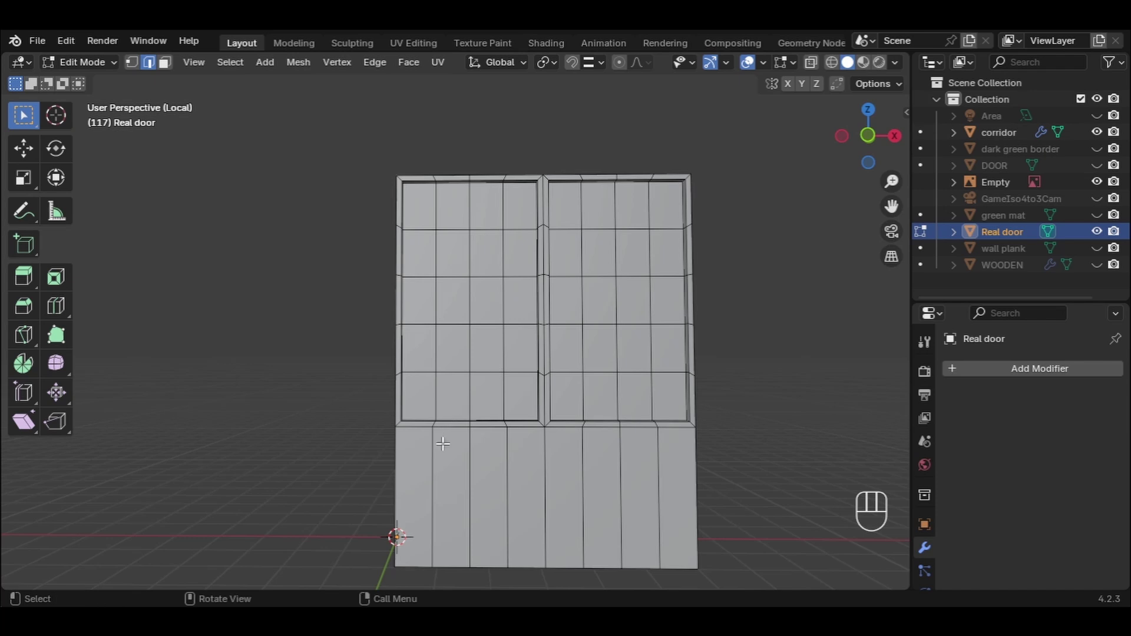
click(433, 465)
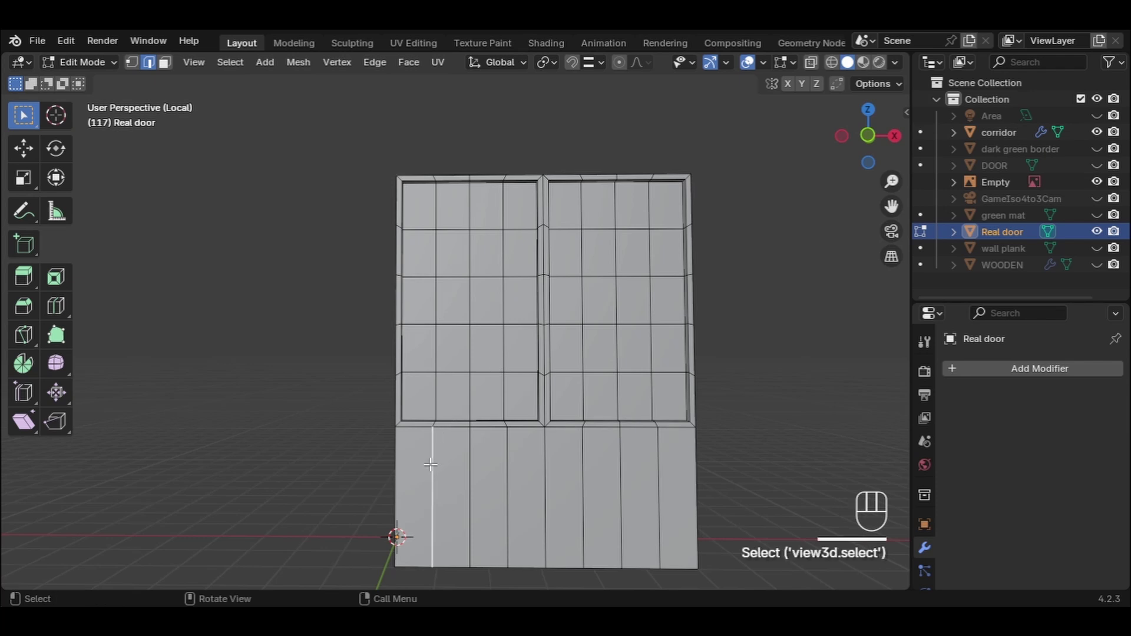
shift+click(469, 471)
shift+click(508, 449)
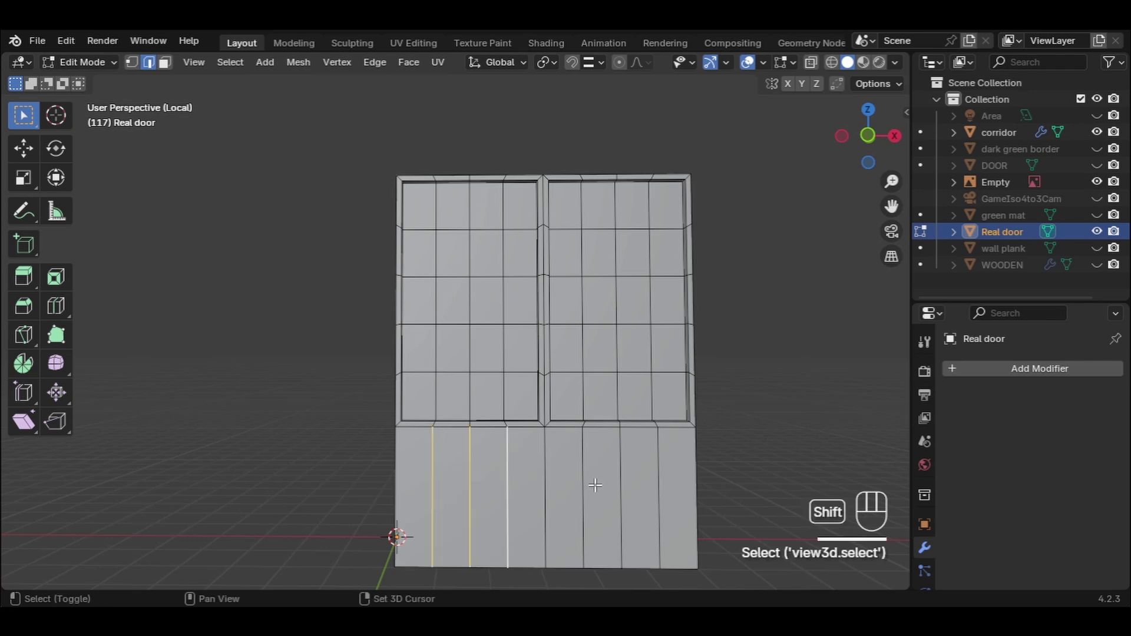
shift+click(583, 461)
shift+click(622, 466)
shift+click(659, 466)
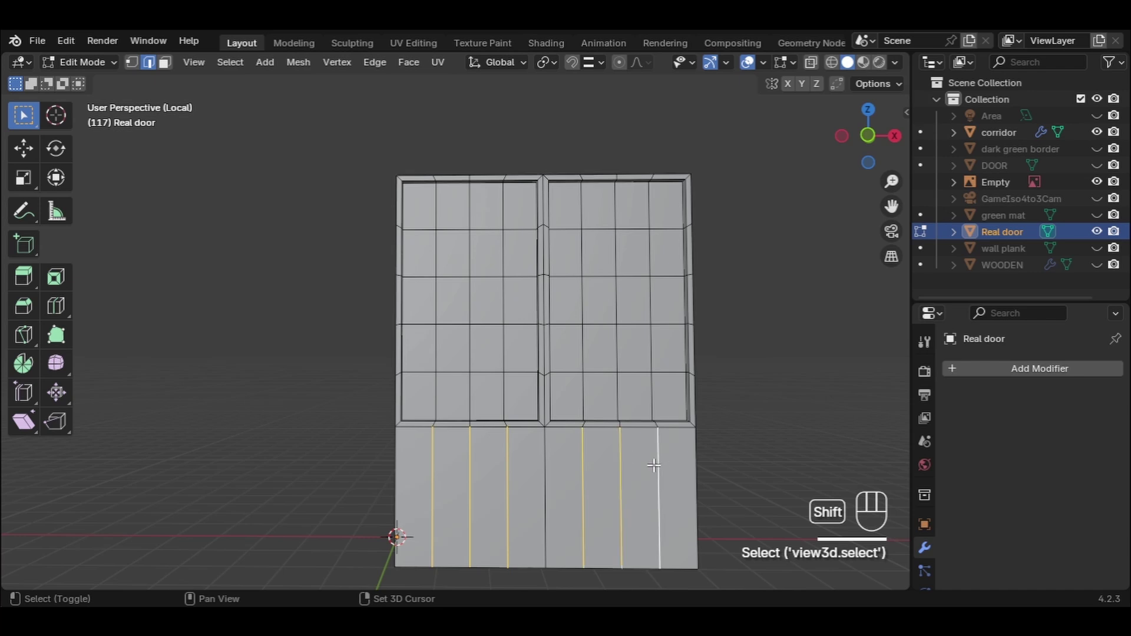
Step: Add the short cut edges on the left panel's lower frame and outer recess side to the selection
middle_drag(659, 465, 530, 472)
scroll(416, 489, up, 5)
shift+click(473, 495)
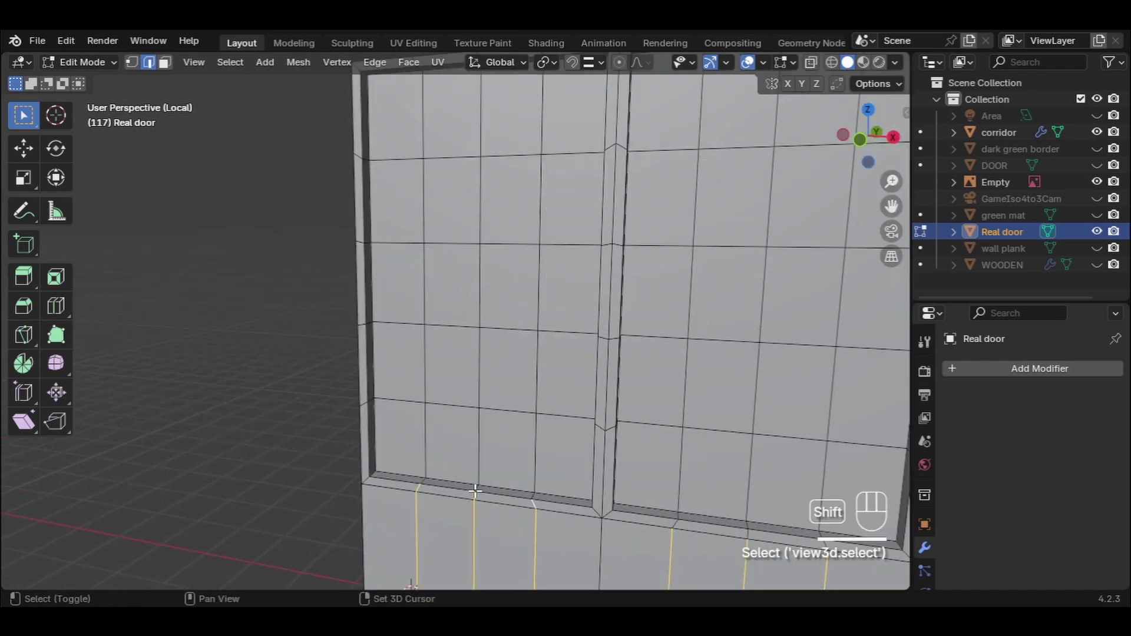
shift+click(530, 498)
shift+click(367, 283)
shift+click(370, 323)
shift+click(366, 242)
scroll(400, 168, down, 5)
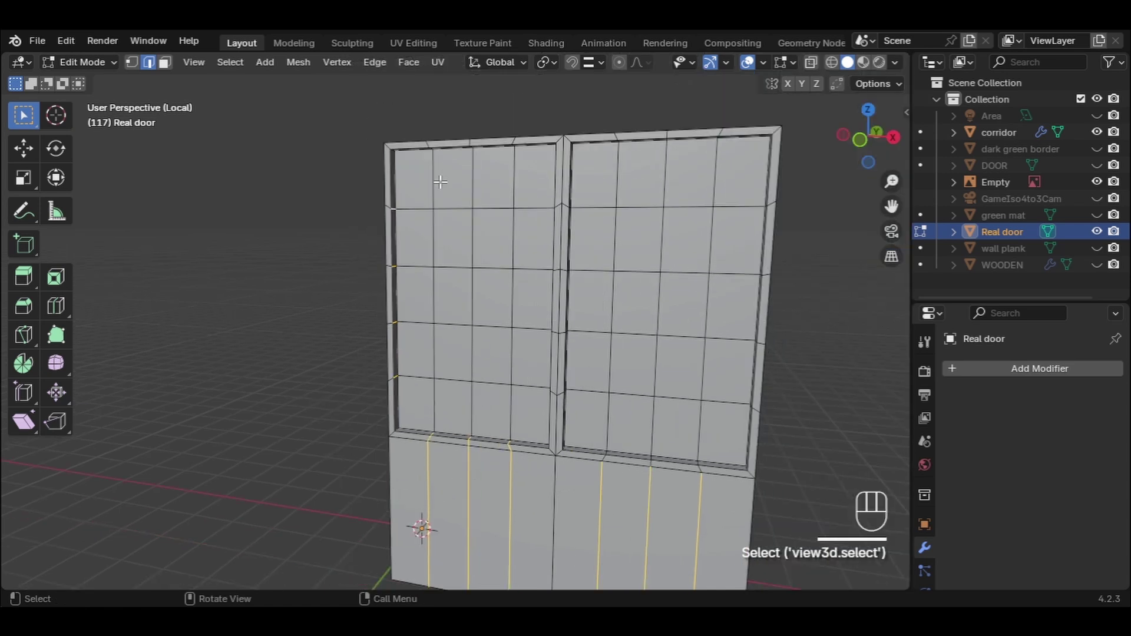
Step: Add the cut edges on the left panel's upper recess side and on its recess side along the central divider
middle_drag(434, 177, 592, 205)
scroll(423, 146, up, 4)
shift+click(423, 146)
shift+click(478, 139)
shift+click(533, 131)
shift+click(587, 208)
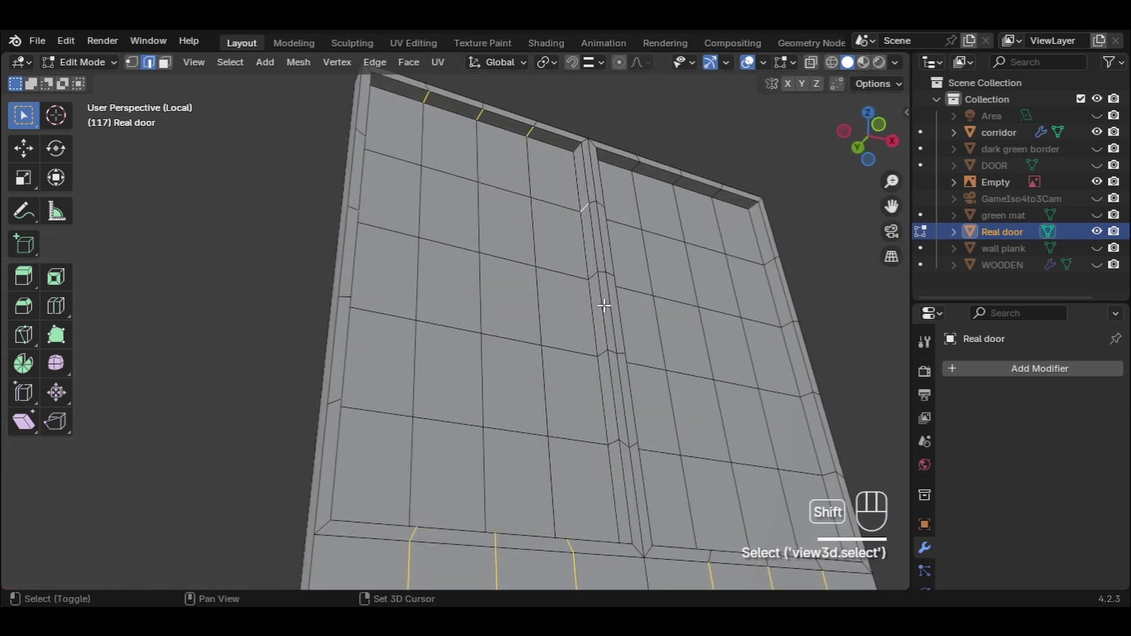
shift+click(593, 274)
shift+click(602, 354)
Step: Add the short horizontal cut edges on the front of the central divider to the selection
middle_drag(628, 453, 555, 494)
scroll(654, 378, down, 3)
middle_drag(654, 378, 580, 208)
shift+click(575, 149)
shift+click(580, 207)
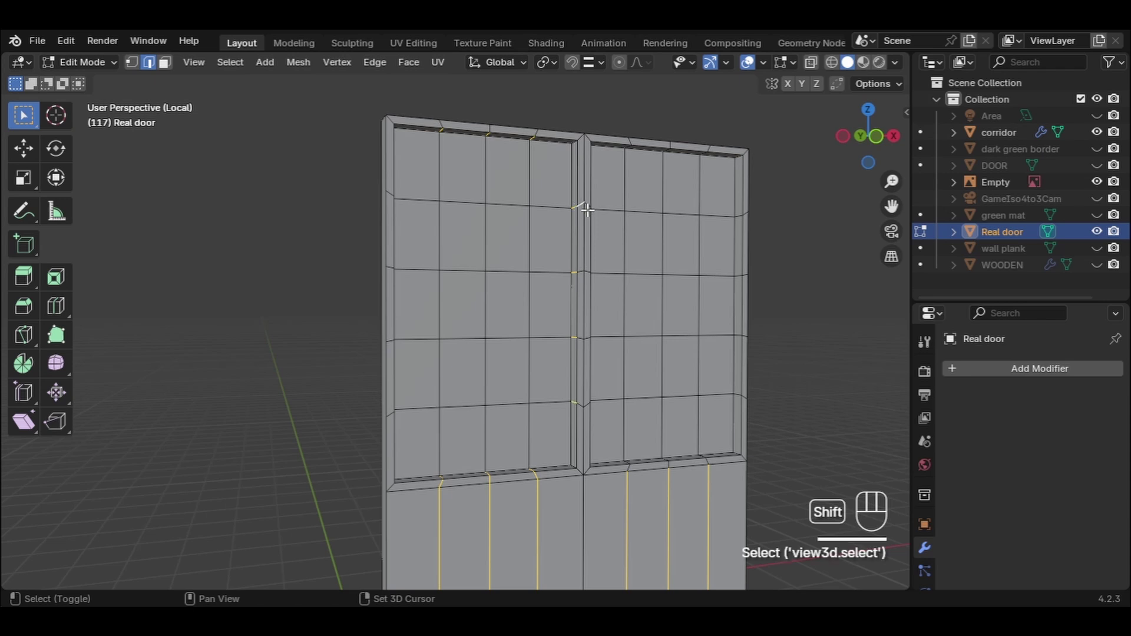
shift+click(585, 206)
shift+click(587, 272)
middle_drag(602, 378, 606, 382)
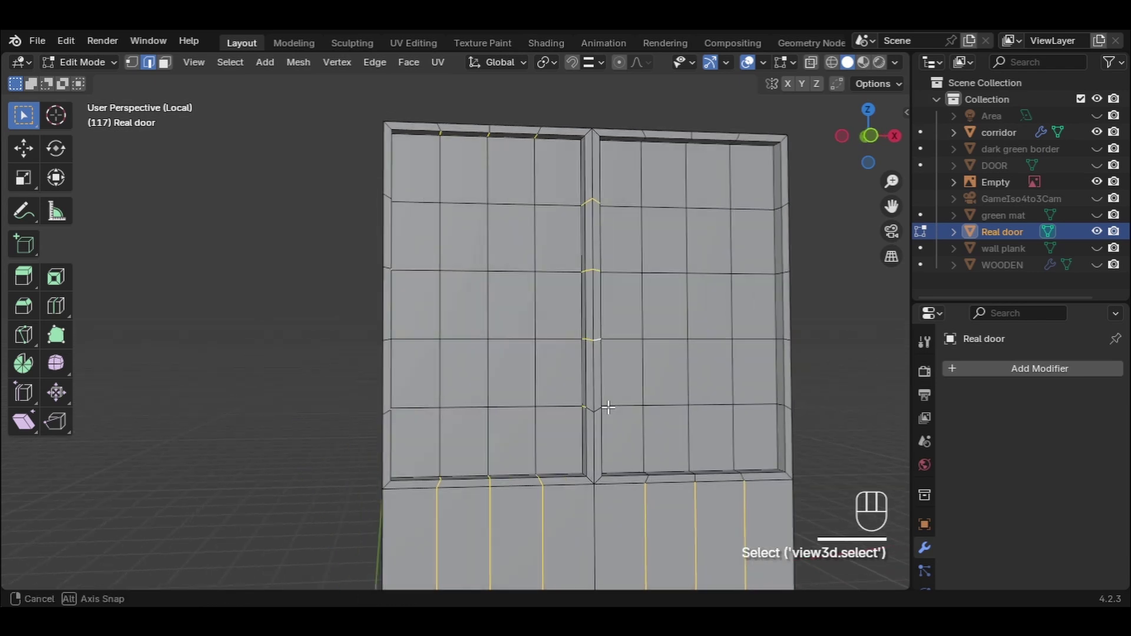
shift+click(597, 407)
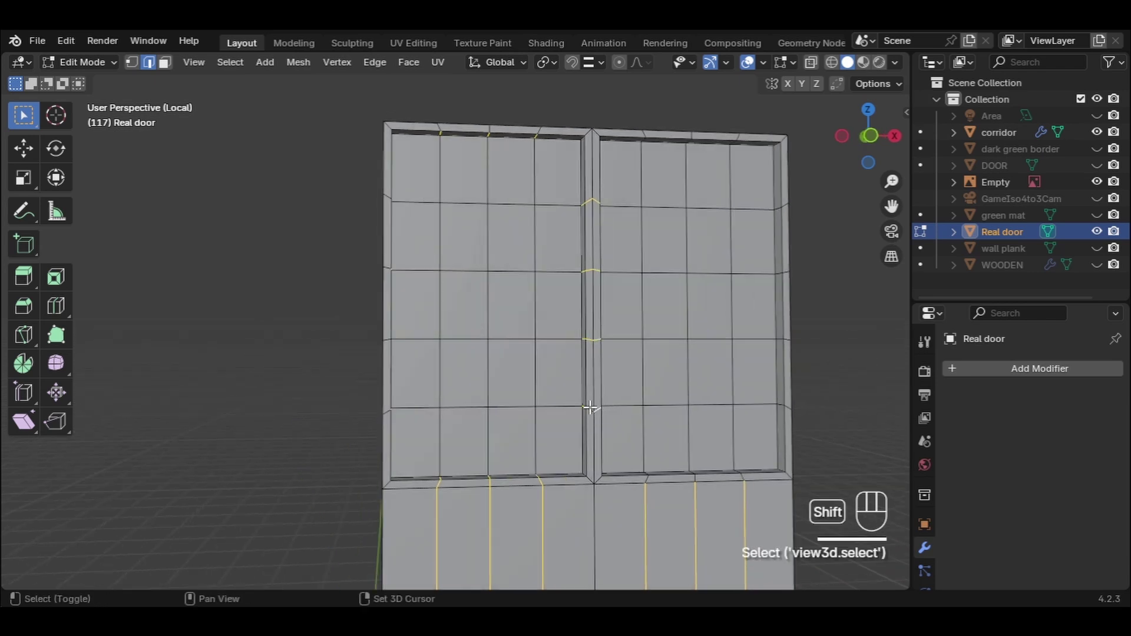
Step: Add the cut edges on the central divider's recess side facing the right panel to the selection
middle_drag(755, 303, 633, 317)
shift+click(568, 170)
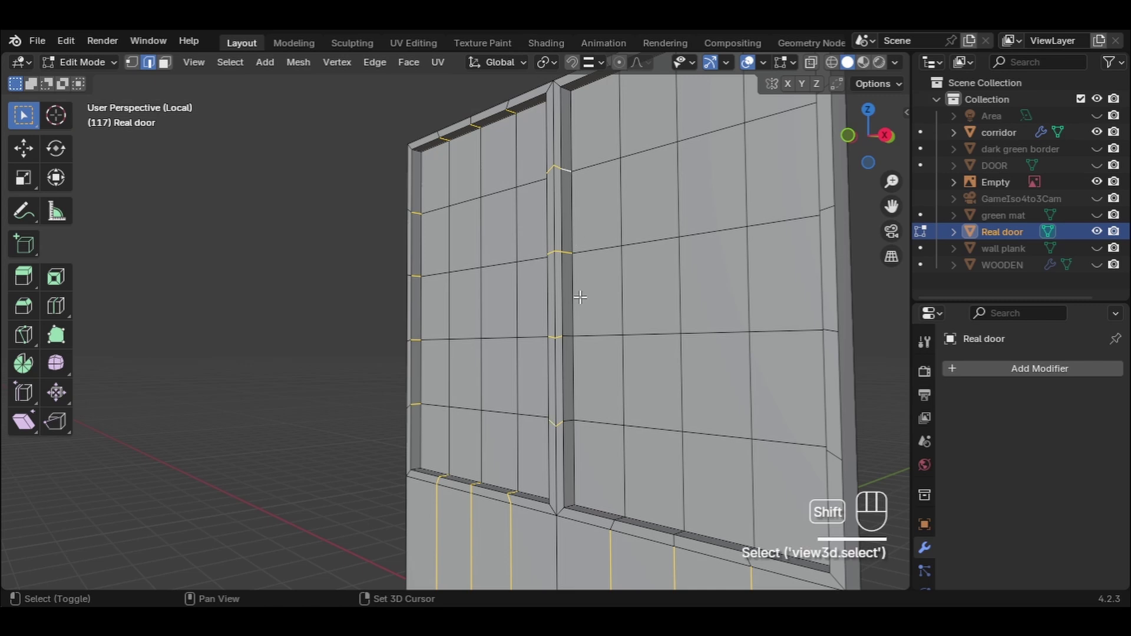
shift+click(565, 336)
shift+click(563, 419)
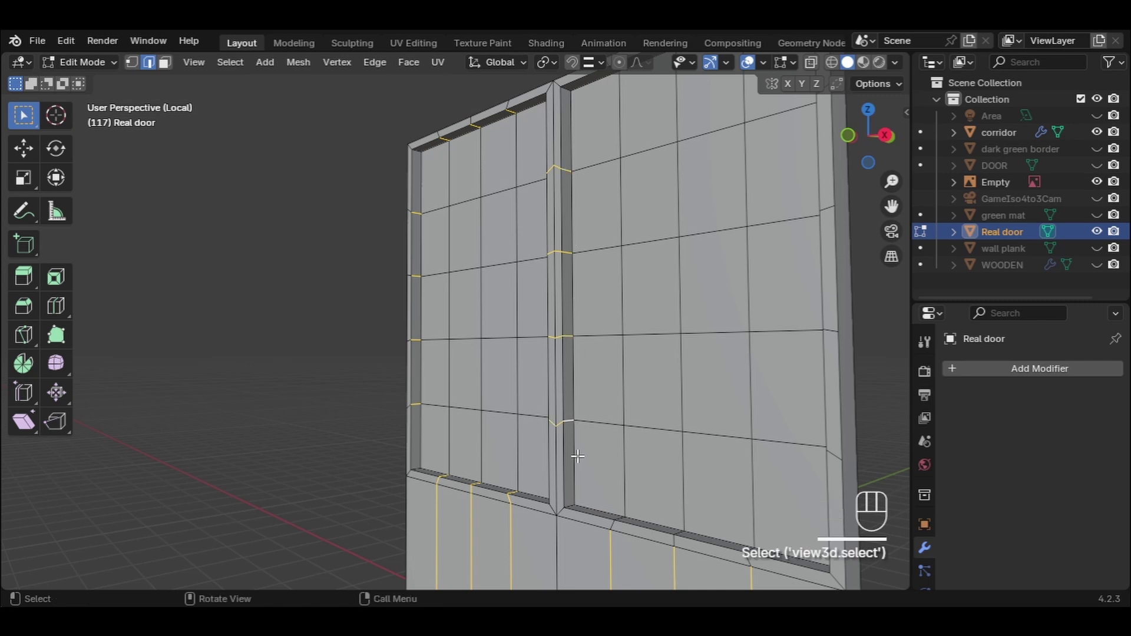
Step: Add the short cut edges on the right panel's outer and upper frame sides to the selection
middle_drag(563, 419, 739, 402)
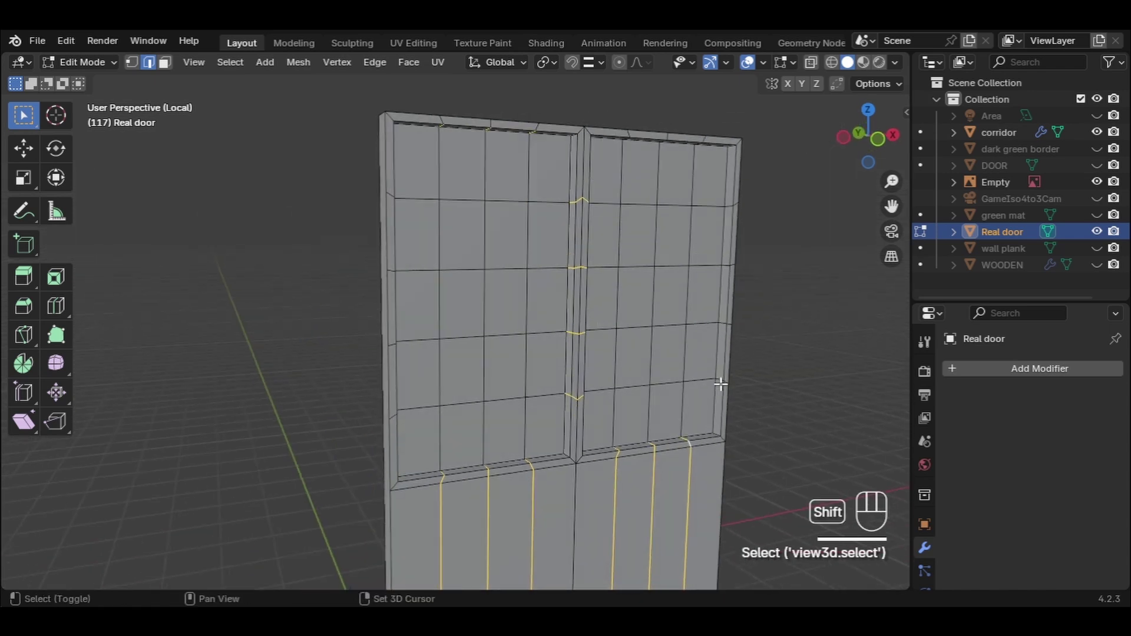
shift+click(726, 266)
shift+click(731, 207)
middle_drag(736, 204, 645, 145)
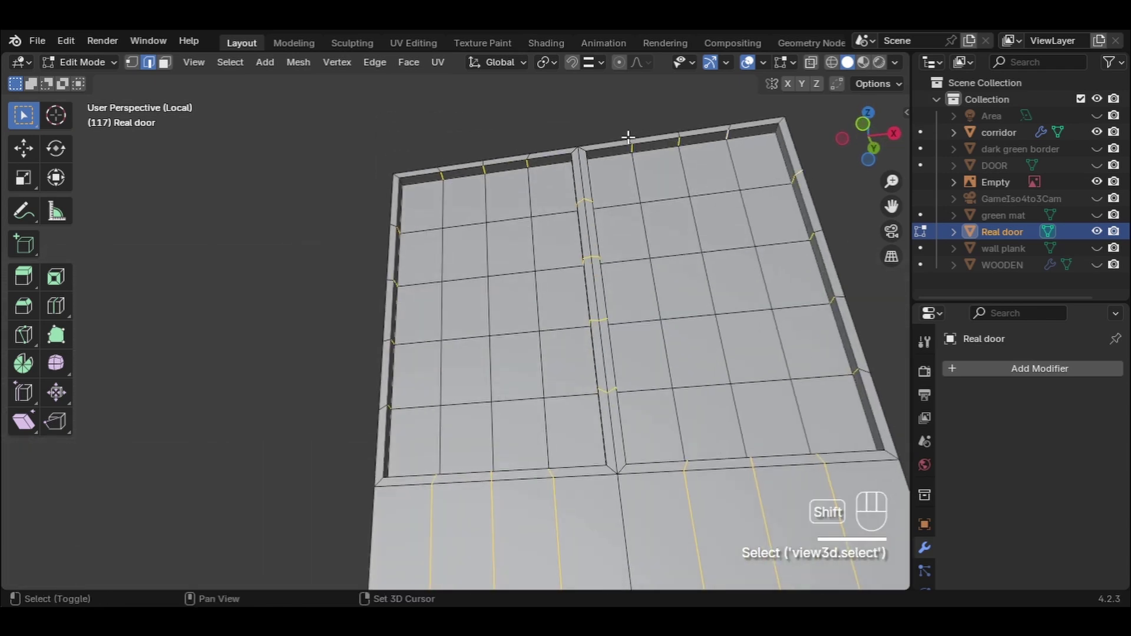
shift+click(679, 140)
scroll(729, 128, down, 3)
middle_drag(730, 228, 648, 271)
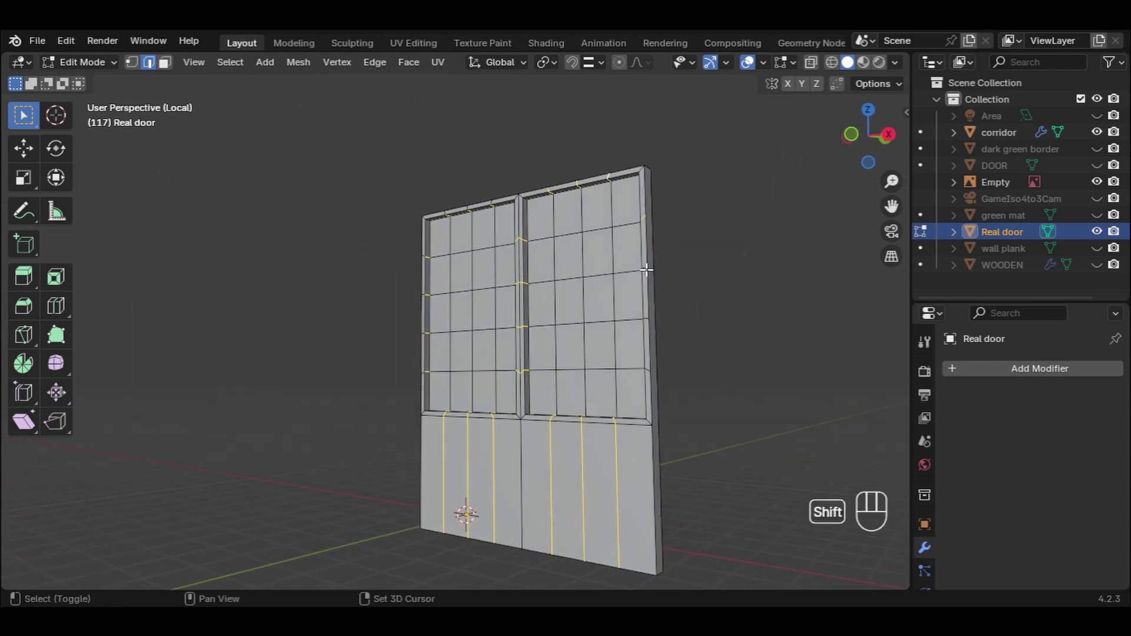
shift+click(643, 267)
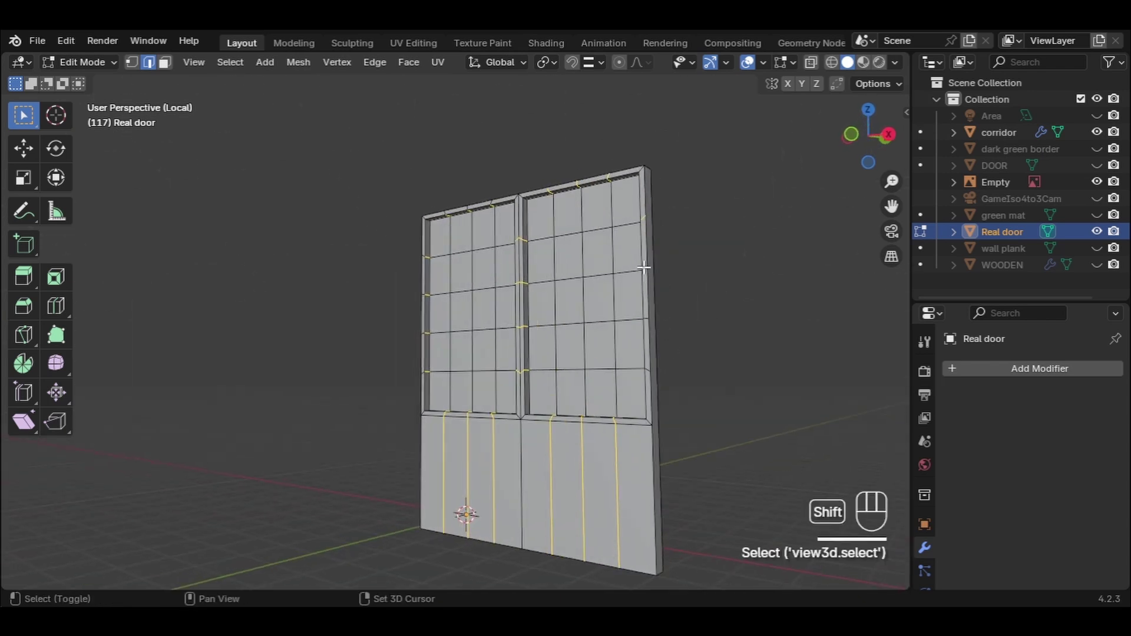
shift+click(646, 319)
shift+click(649, 372)
Step: Add the six vertical cut edges on the door's back face to the selection, skipping the centre edge
middle_drag(702, 402, 444, 404)
shift+click(282, 299)
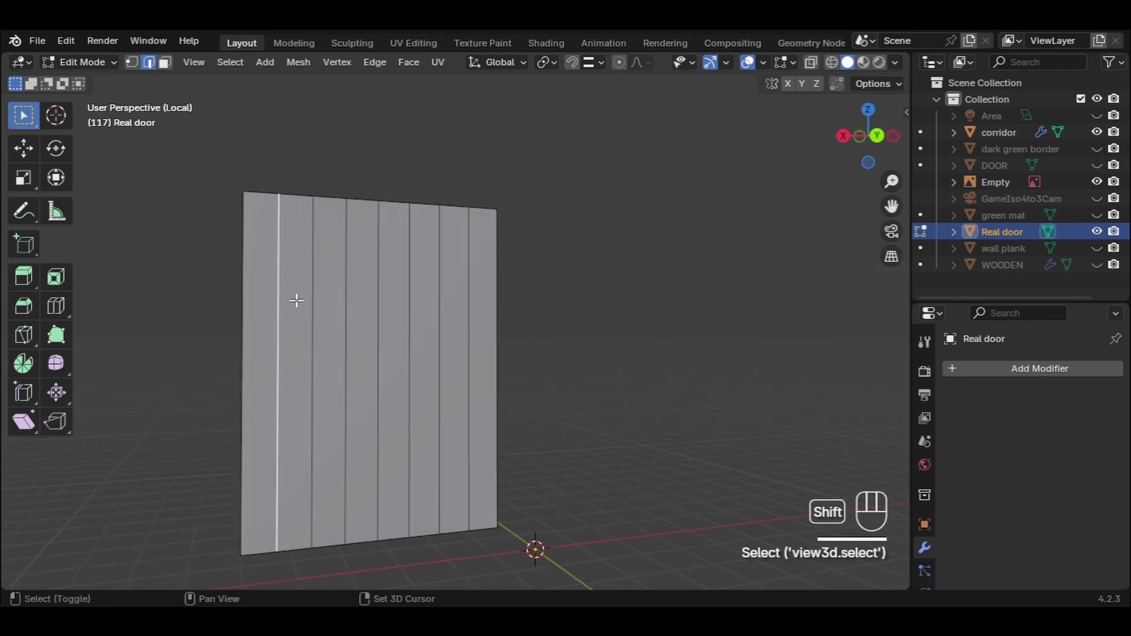
shift+click(318, 297)
shift+click(354, 293)
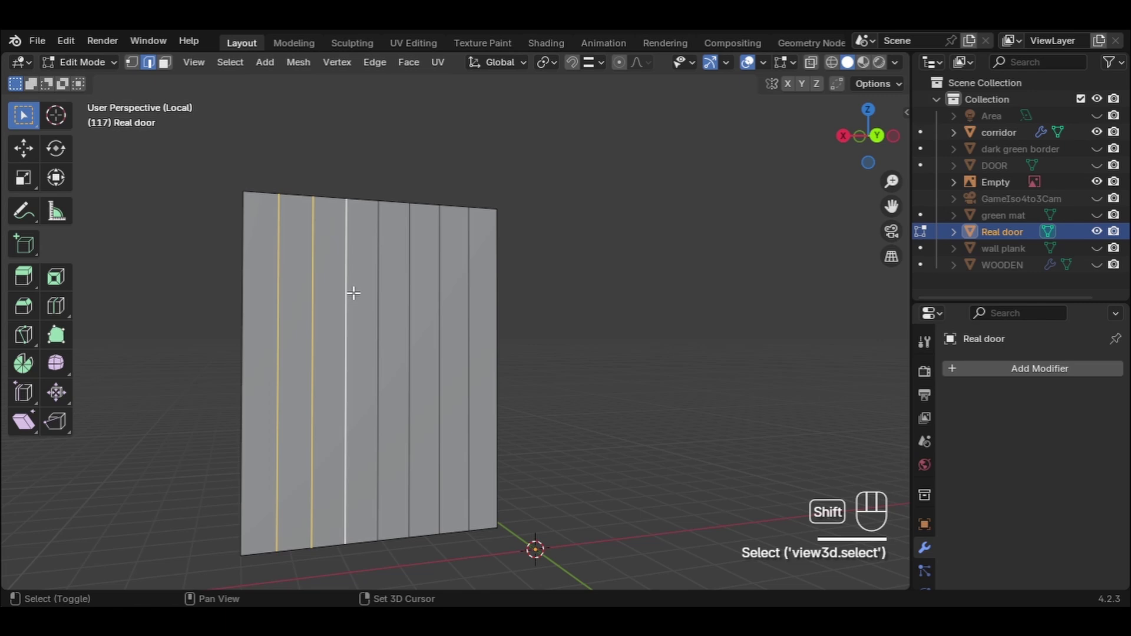
shift+click(412, 298)
shift+click(439, 303)
shift+click(469, 312)
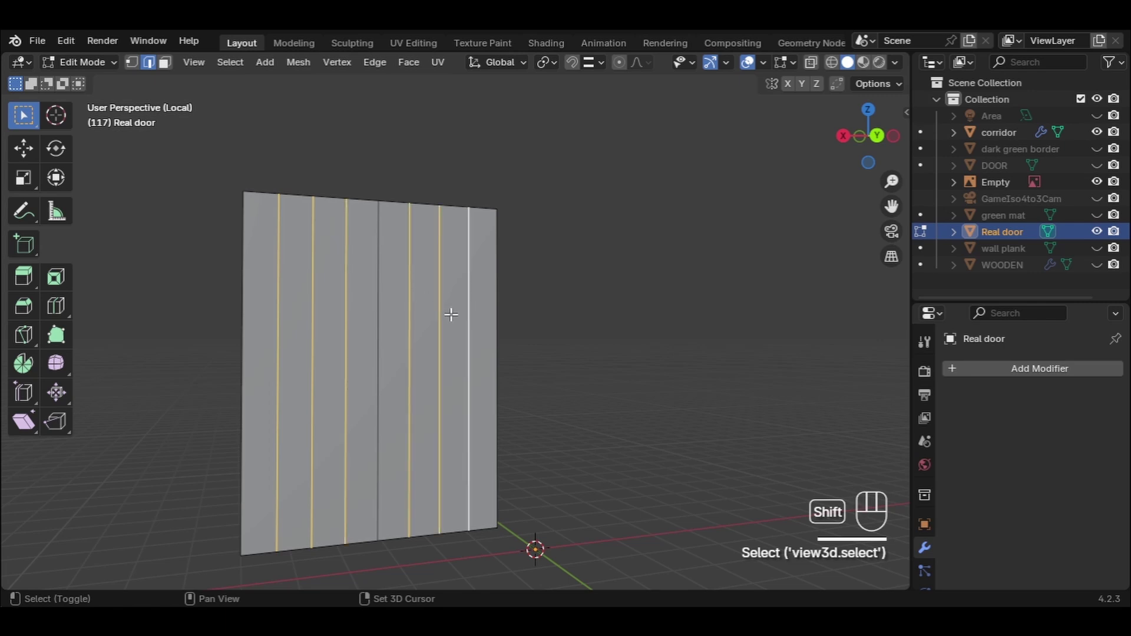
Step: Add the cut edges on the door's narrow top and underside to the selection, and dissolve all selected edges
middle_drag(450, 313, 444, 351)
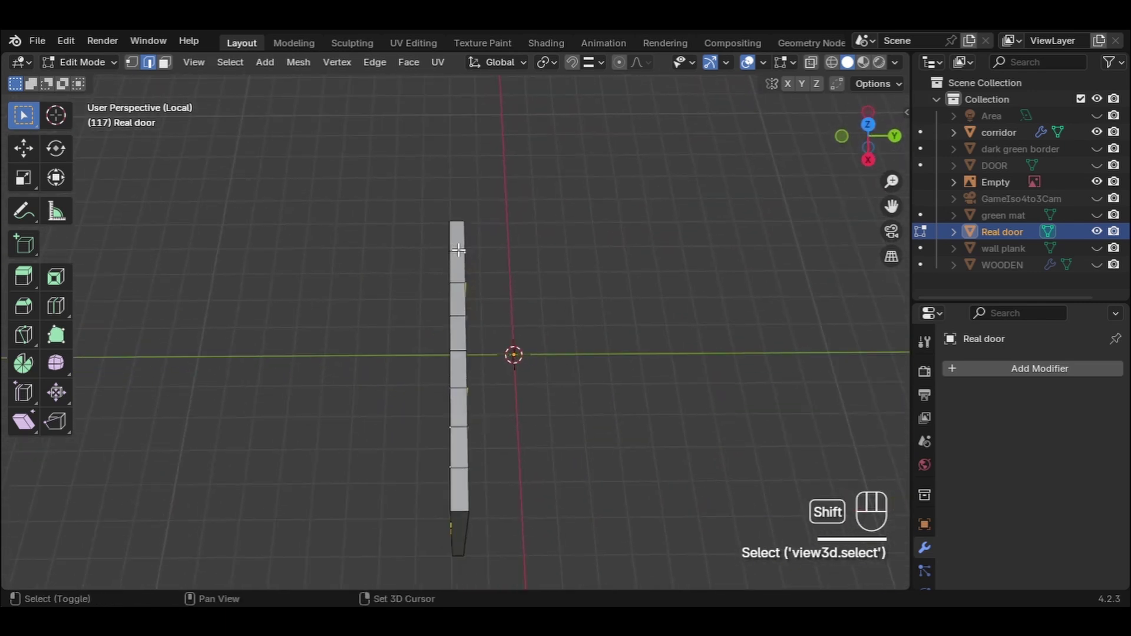
shift+drag(458, 241, 469, 503)
middle_drag(470, 502, 494, 248)
shift+drag(459, 122, 456, 446)
middle_drag(424, 209, 637, 352)
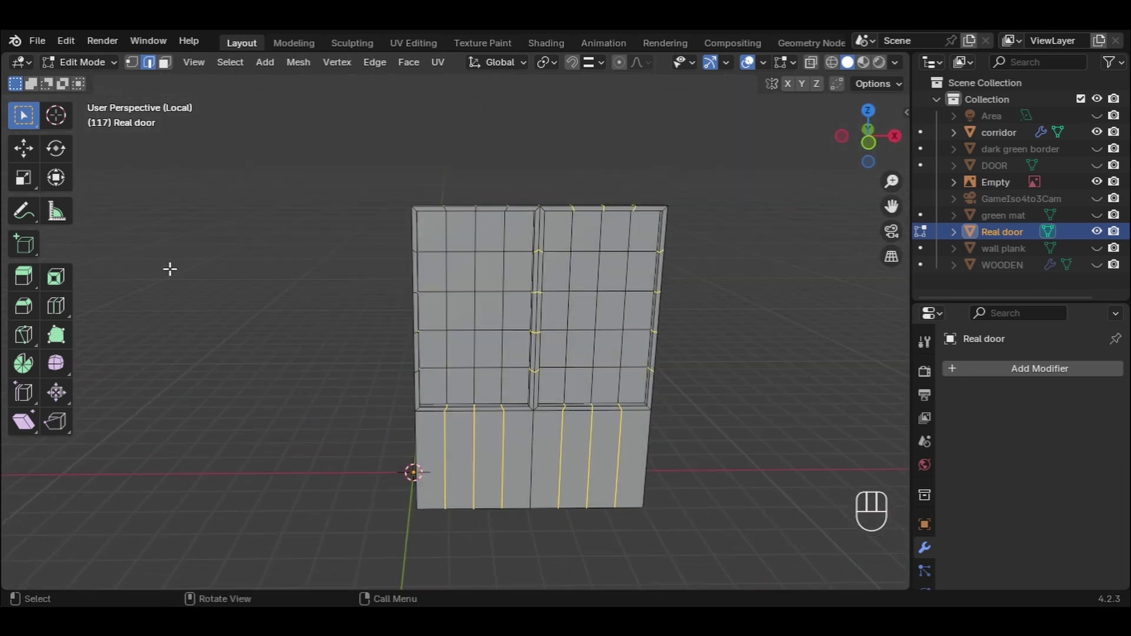
key(x)
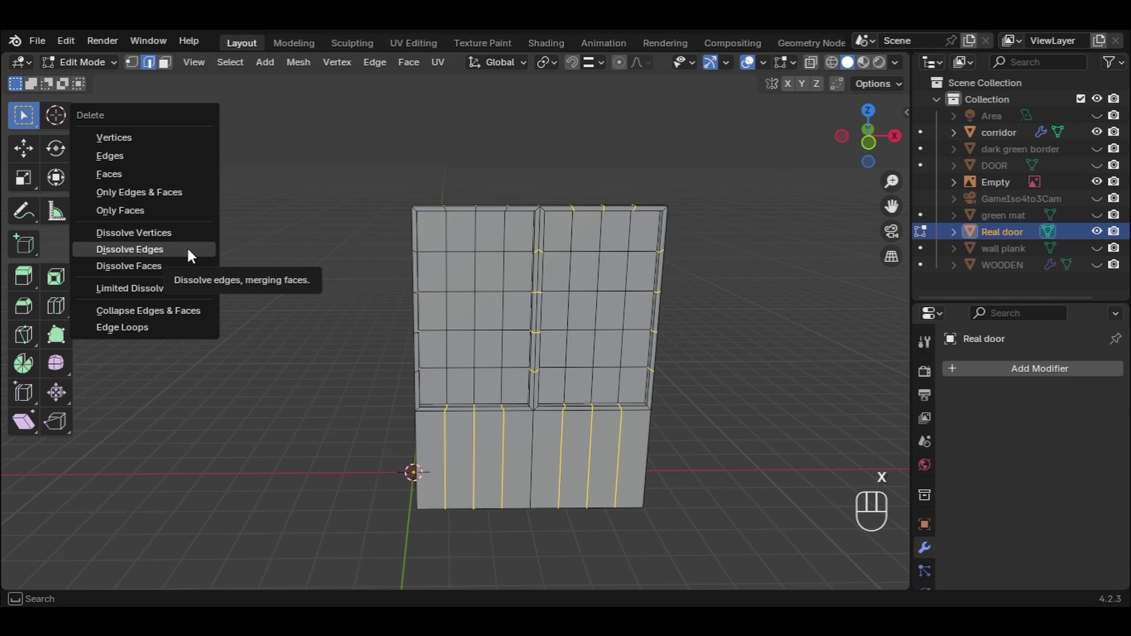
click(188, 252)
middle_drag(513, 390, 734, 389)
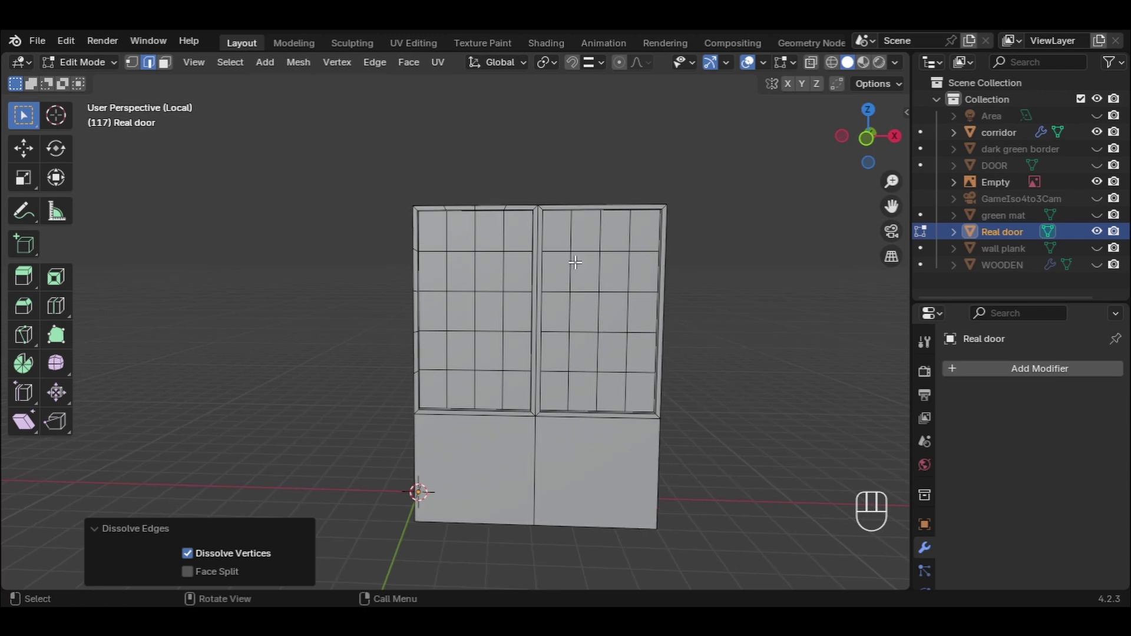
Step: Select the remaining short cut edges on the left panel's upper and outer frame sides and dissolve them
scroll(402, 243, up, 2)
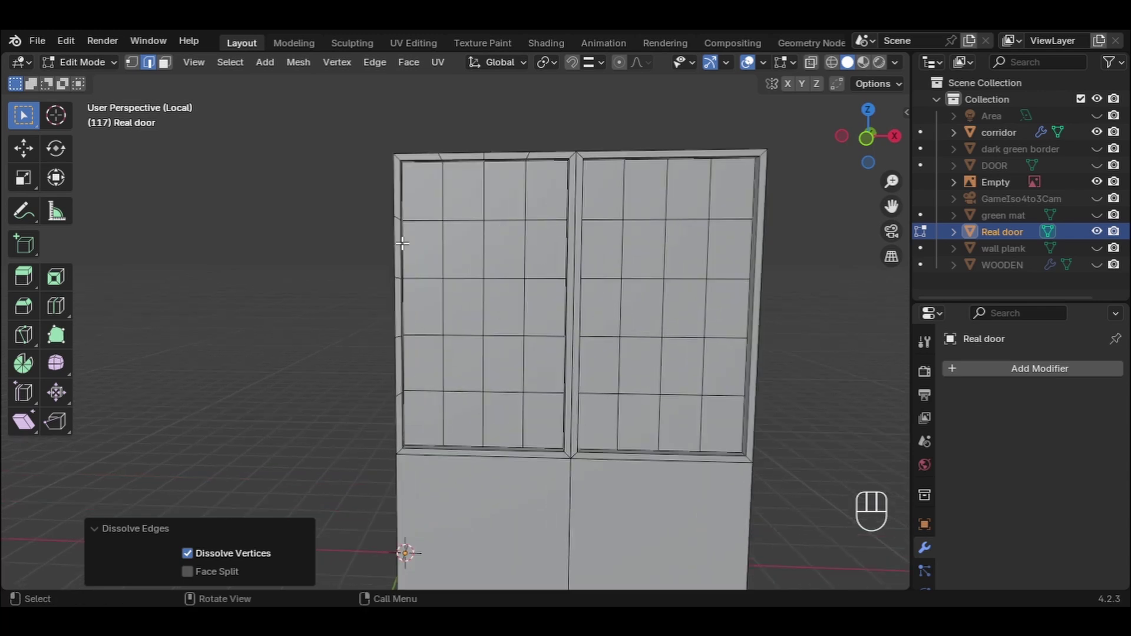
shift+click(441, 156)
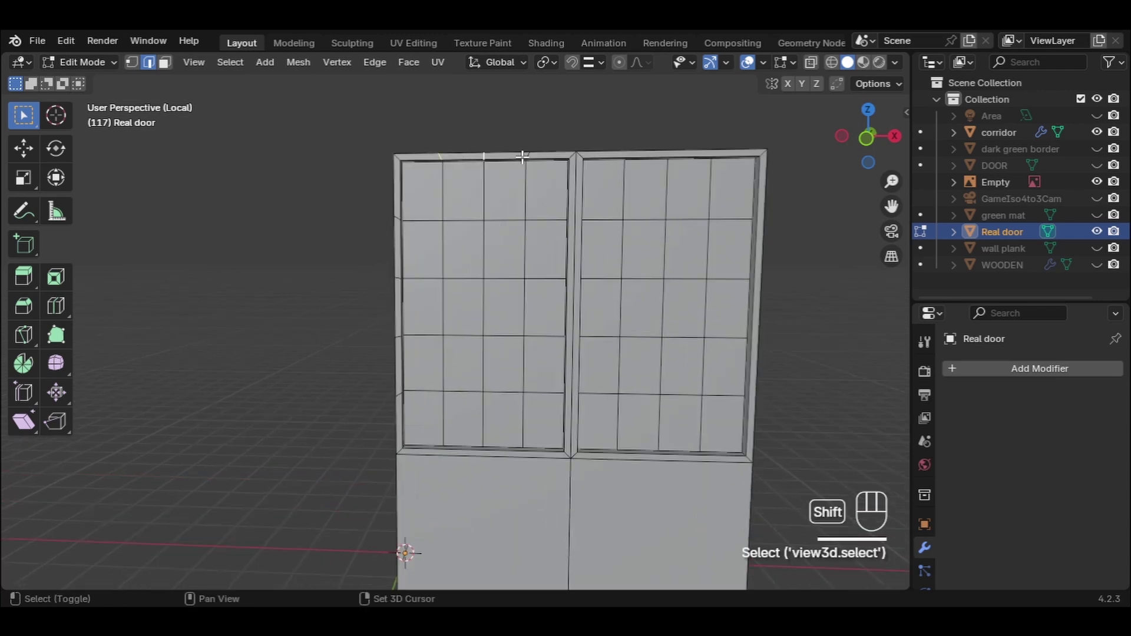
shift+click(500, 153)
shift+click(402, 219)
scroll(402, 229, up, 2)
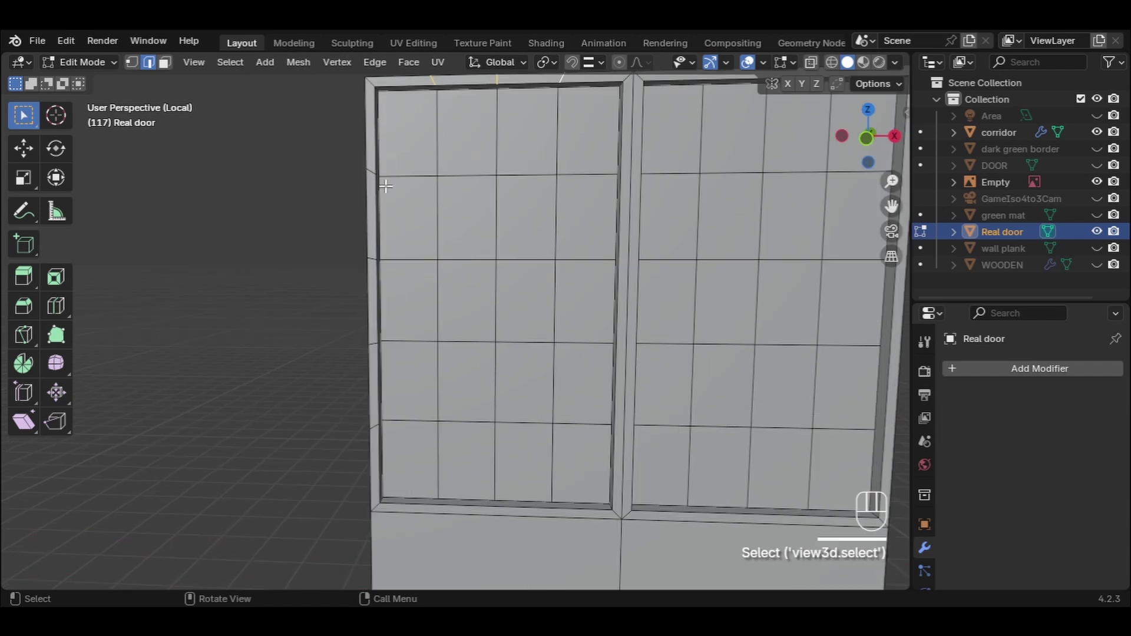
shift+click(370, 172)
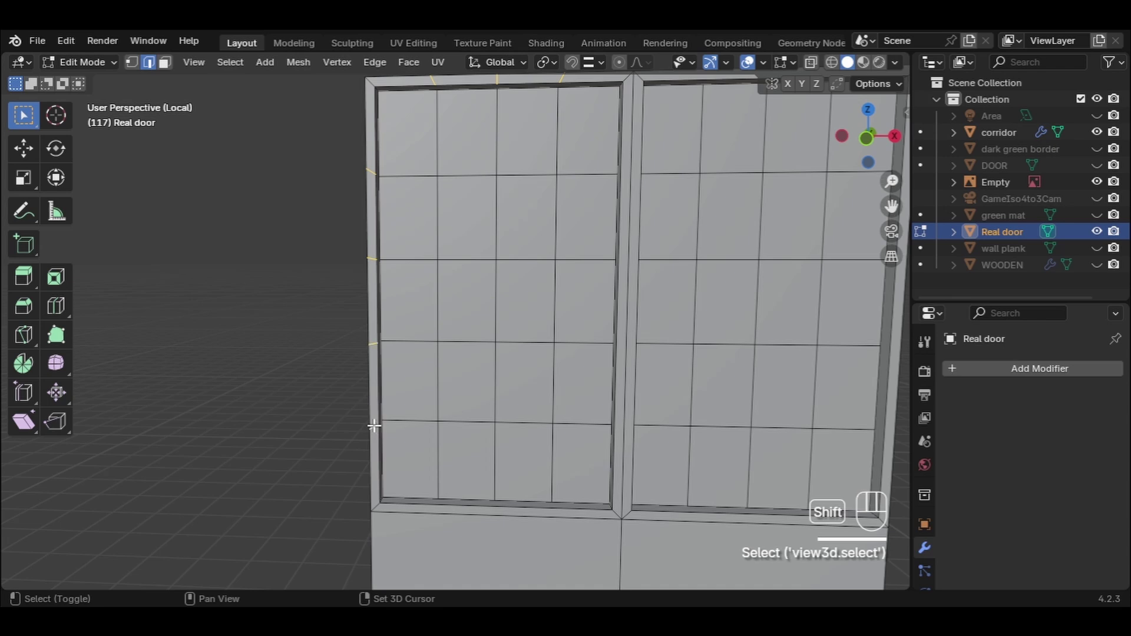
middle_drag(374, 427, 375, 337)
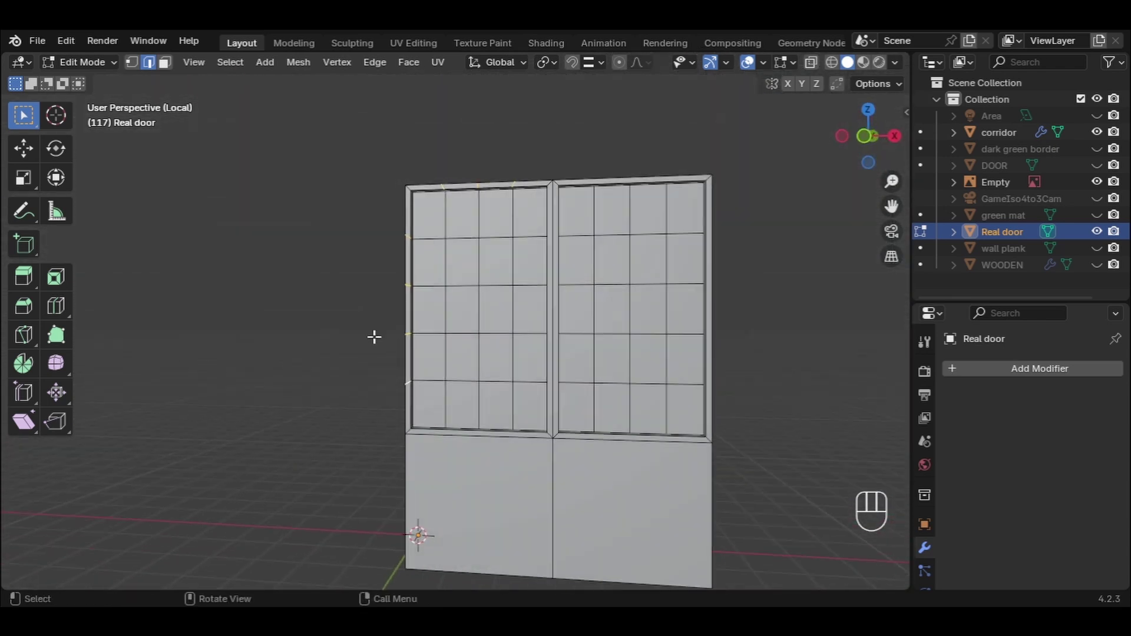
key(x)
click(247, 259)
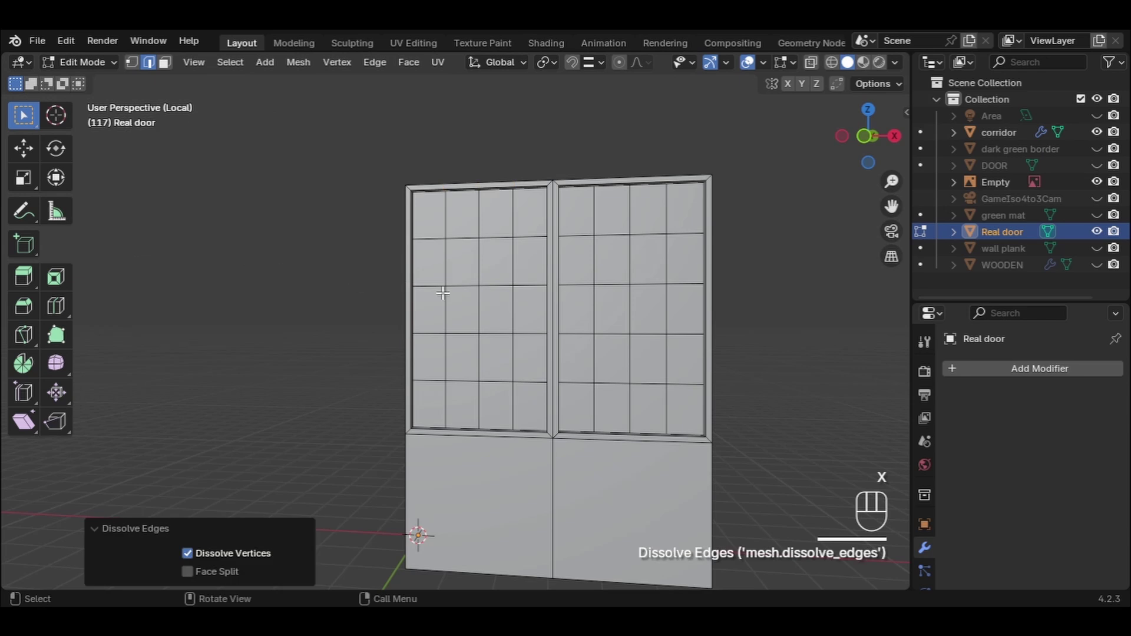
Step: Select the three vertical grid edge loops on the left recessed panel
middle_drag(443, 292, 472, 318)
scroll(473, 319, up, 2)
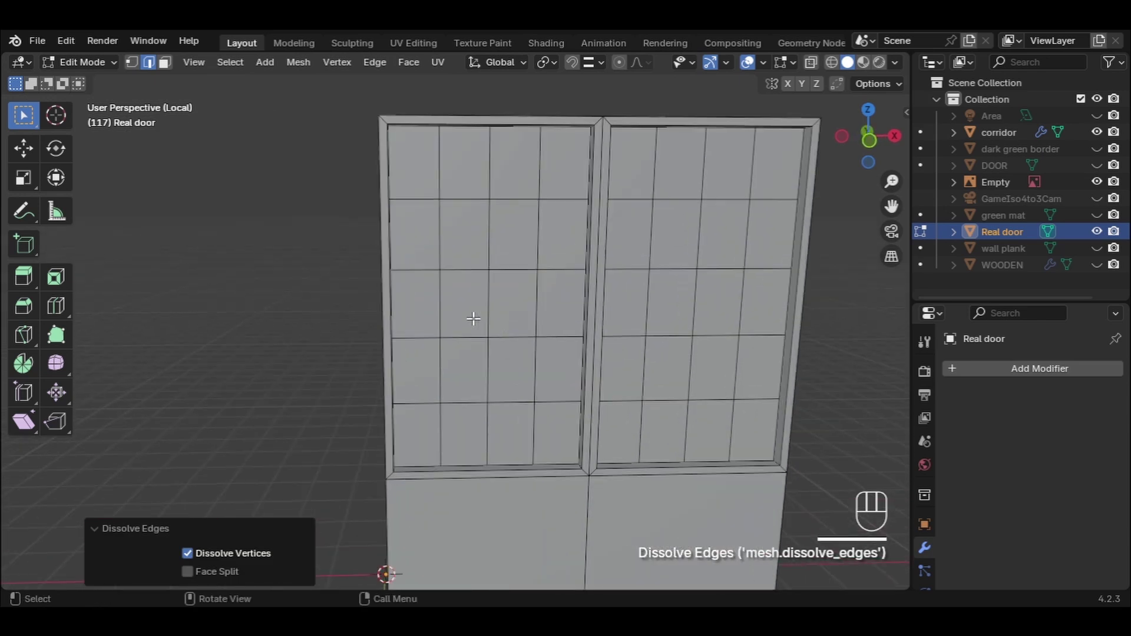
middle_drag(532, 345, 521, 321)
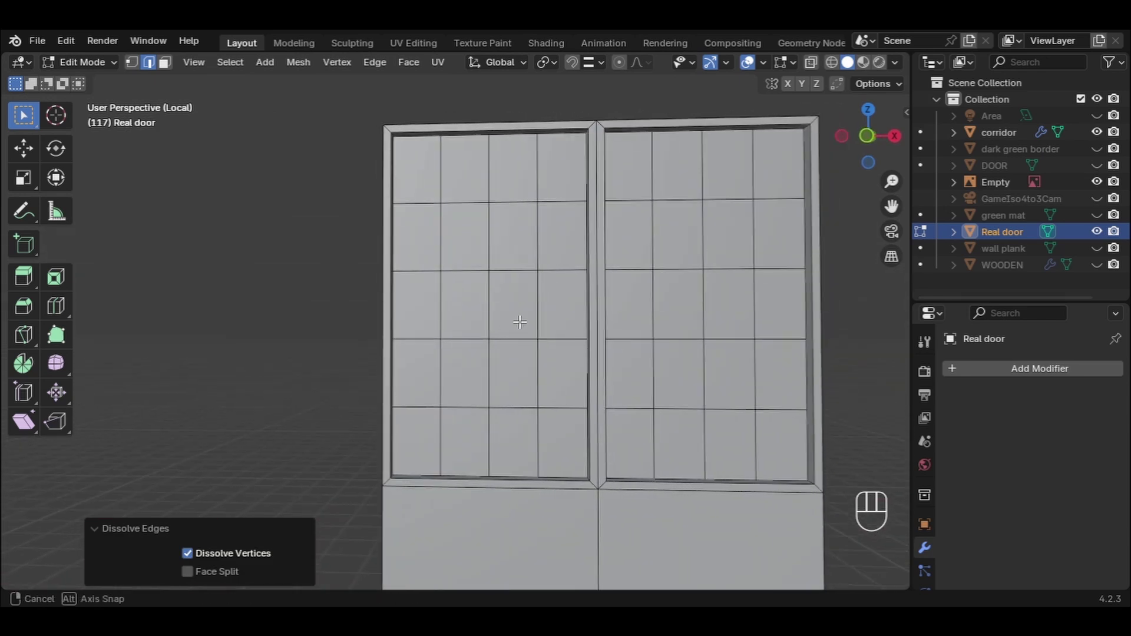
click(441, 165)
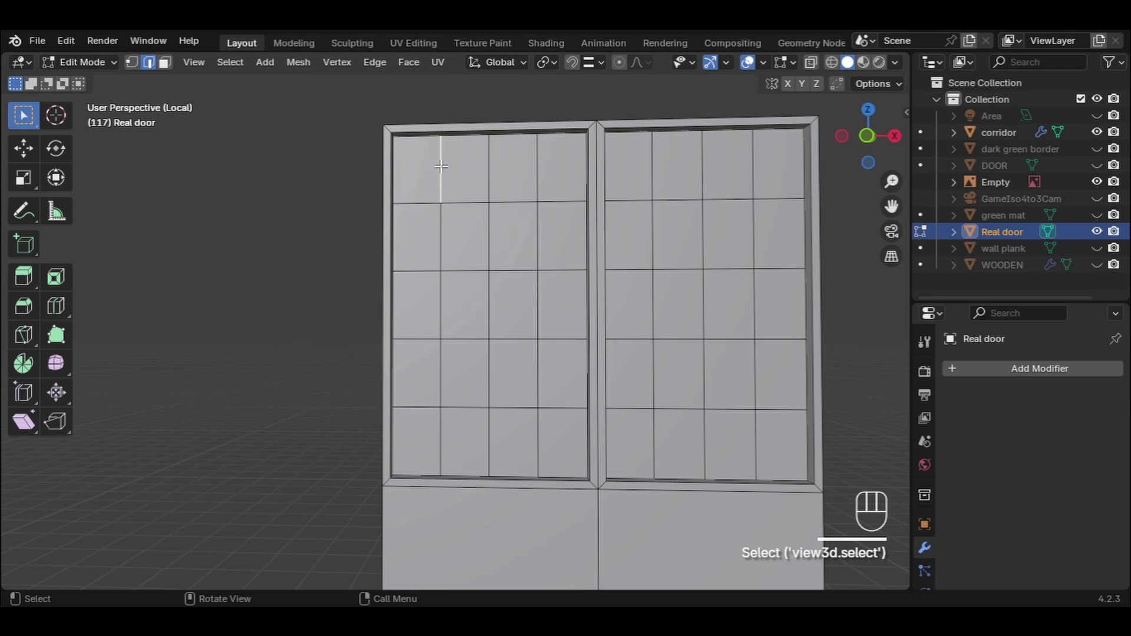
key(shift)
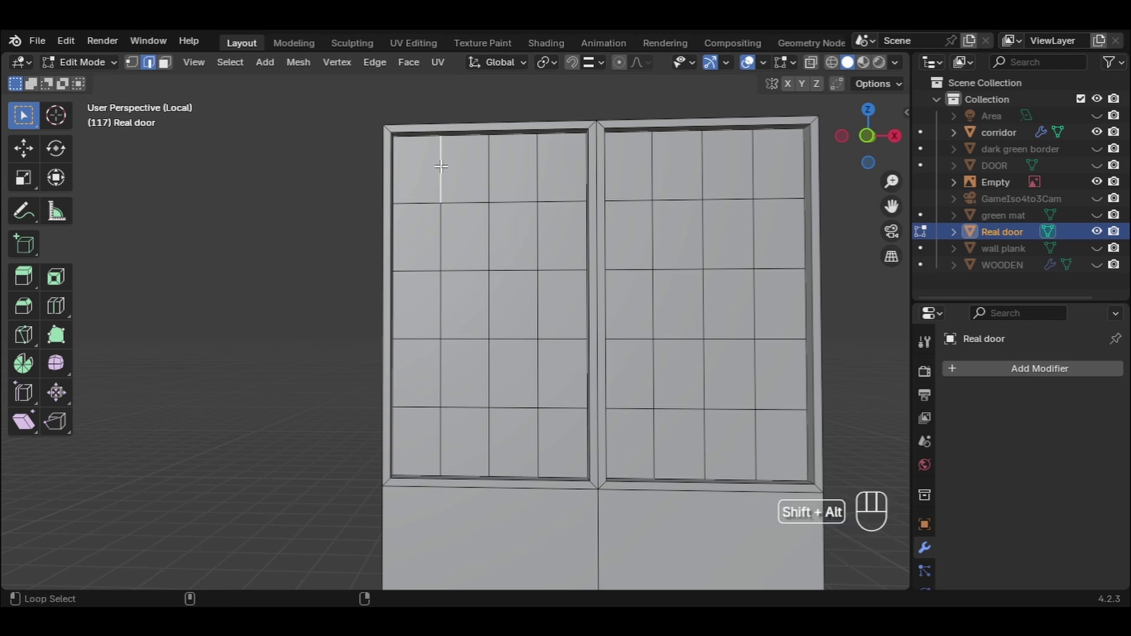
alt+shift+click(441, 171)
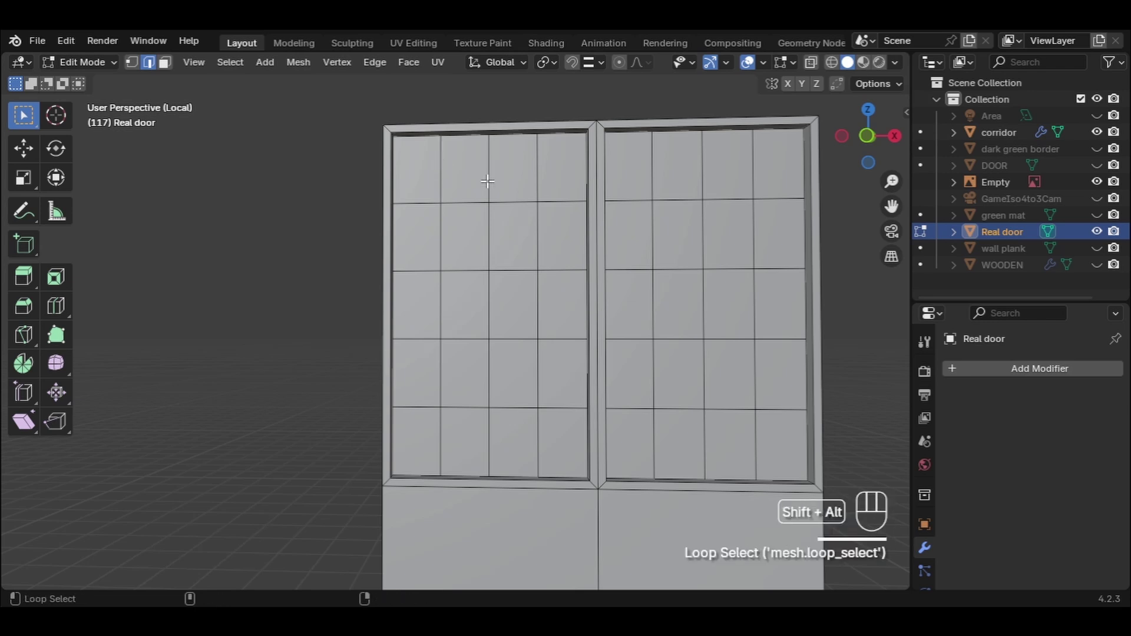
alt+shift+click(442, 157)
alt+shift+click(488, 166)
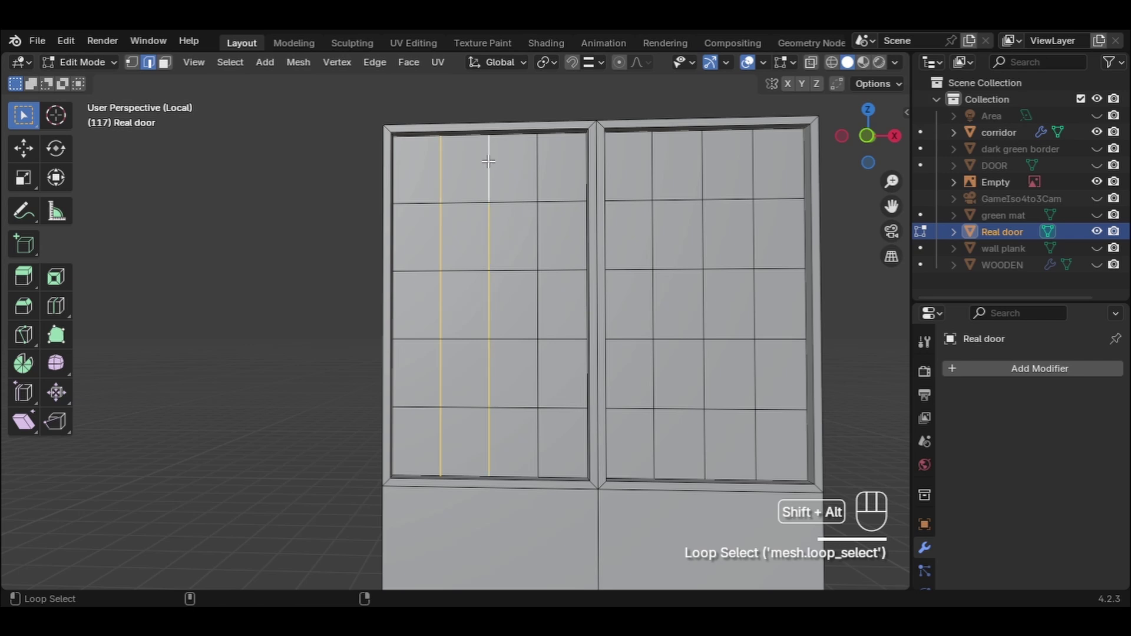
alt+shift+click(539, 164)
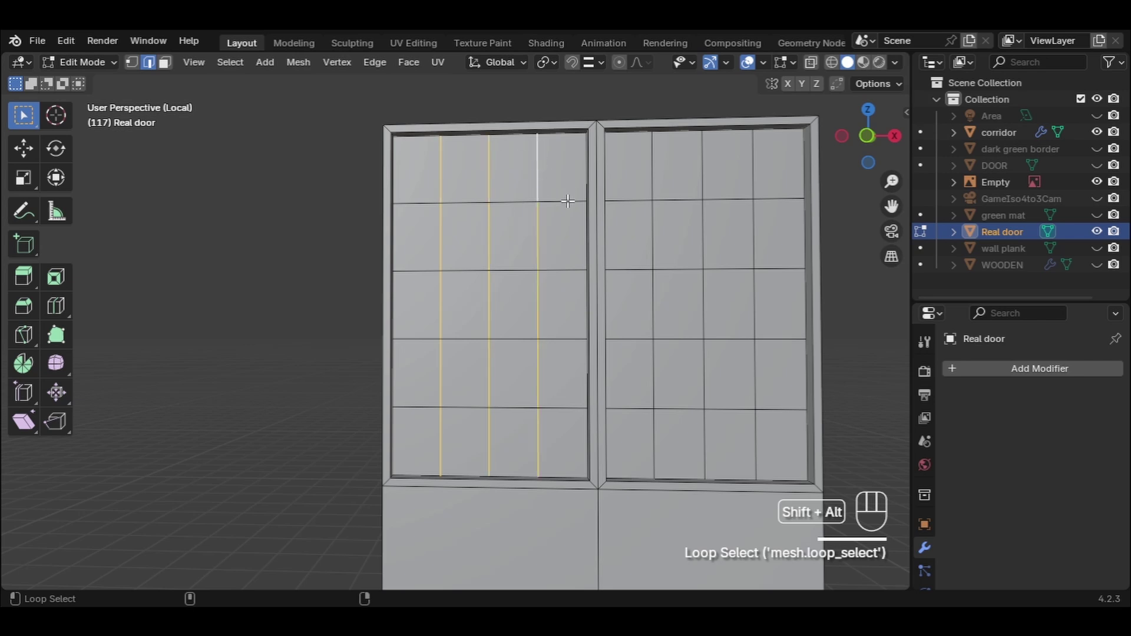
Step: Add the left panel's uppermost horizontal grid loop and the right panel's three vertical grid loops to the selection
alt+shift+click(567, 202)
alt+shift+click(654, 173)
alt+shift+click(703, 167)
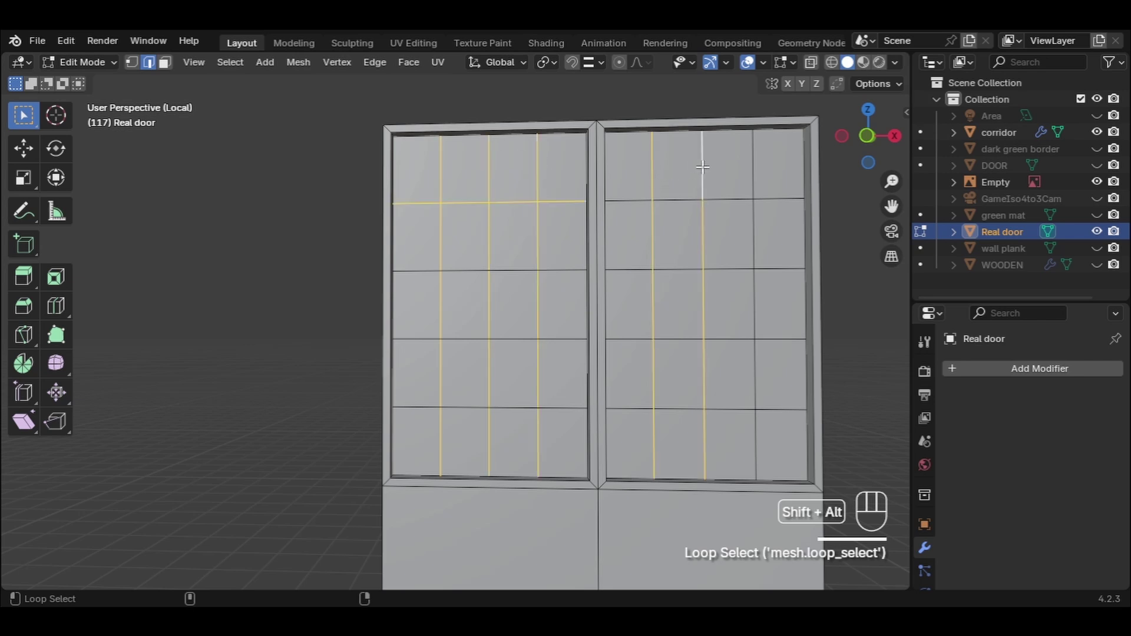
alt+shift+click(754, 161)
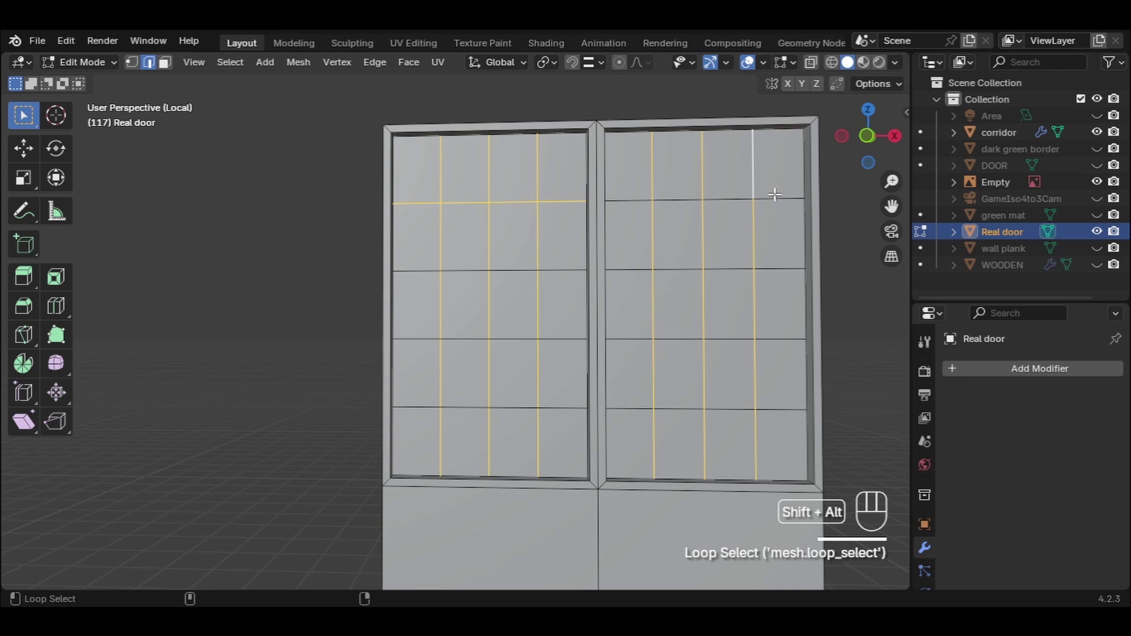
Step: Add the right panel's four horizontal grid loops and the left panel's three remaining horizontal loops to the selection
alt+shift+click(774, 196)
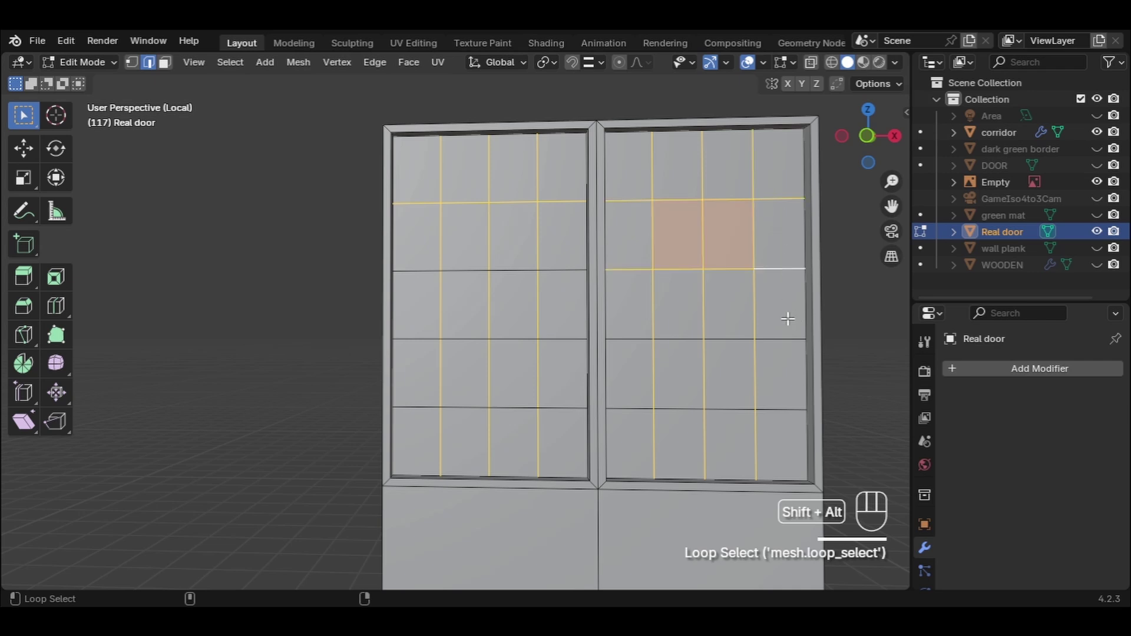
alt+shift+click(784, 338)
alt+shift+click(775, 406)
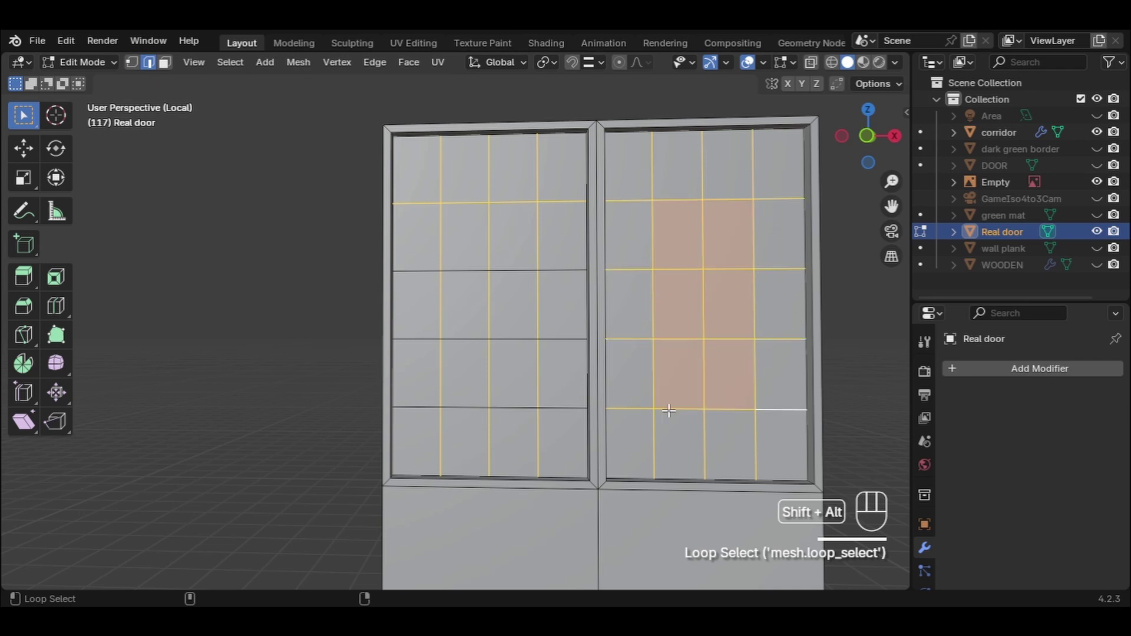
alt+shift+click(563, 407)
alt+shift+click(568, 340)
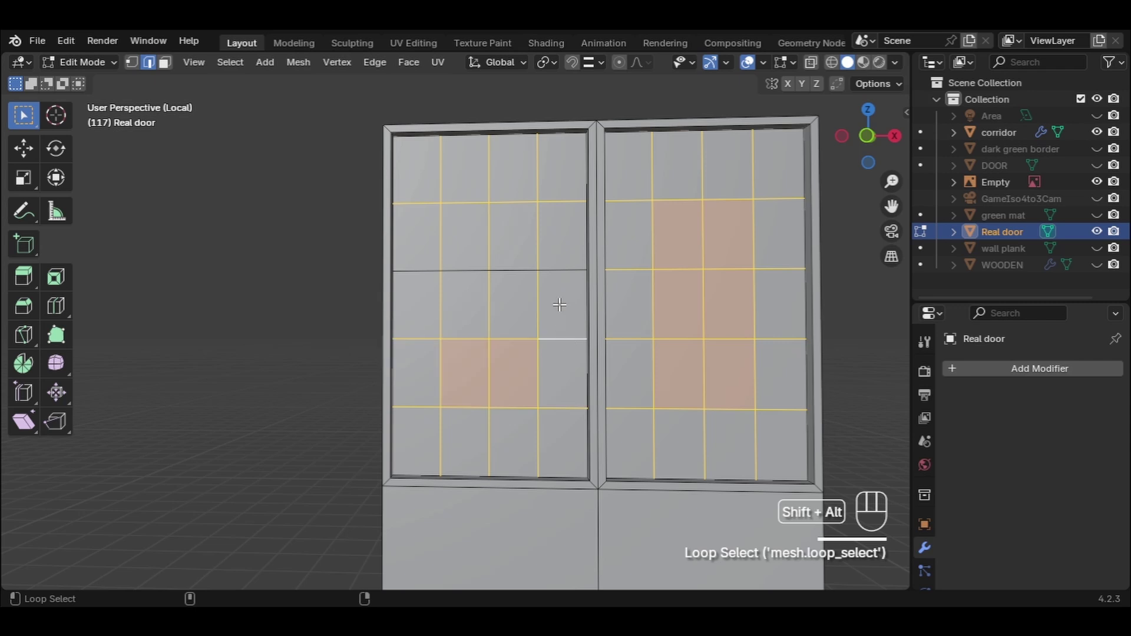
alt+shift+click(560, 271)
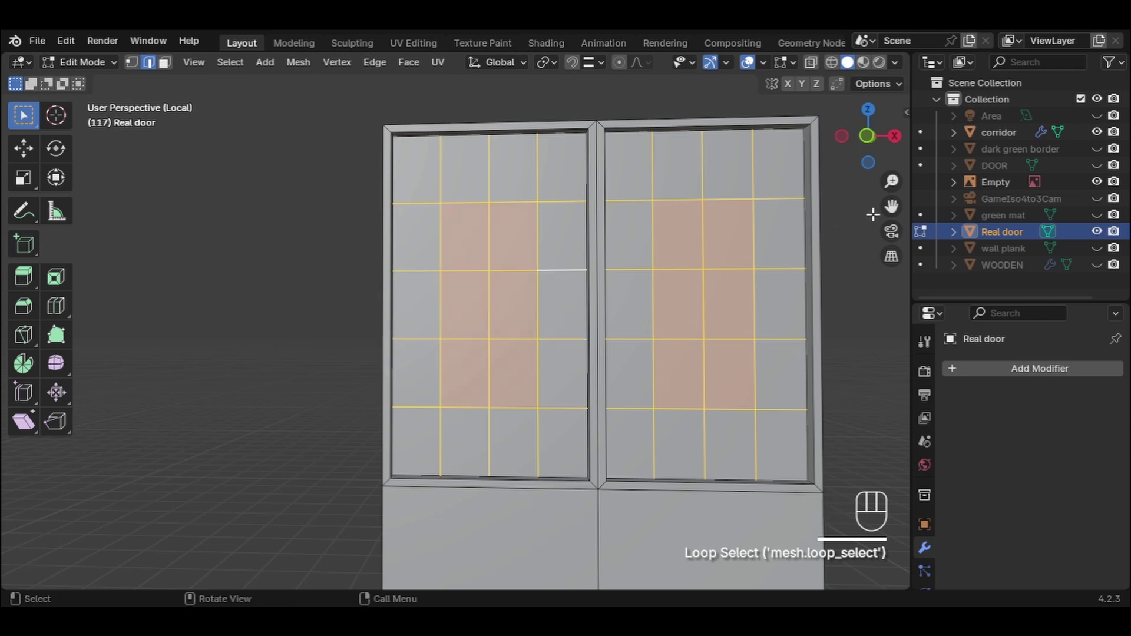
Step: Bevel all selected grid loops on both panels into strips with one segment and a width of about 0.07 m
drag(892, 205, 873, 204)
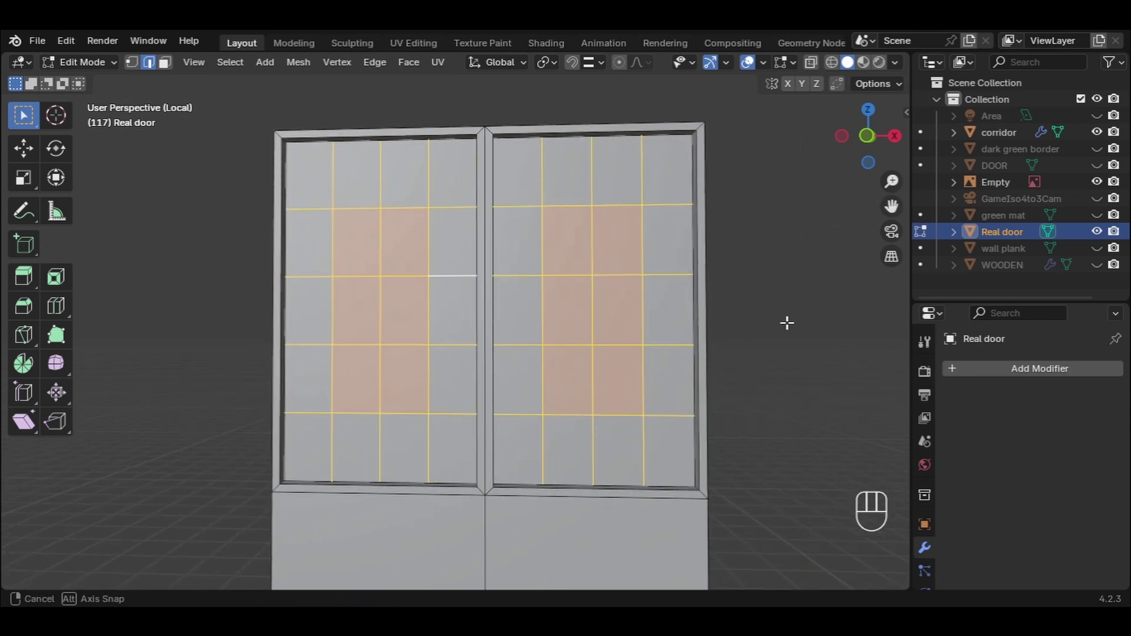
middle_drag(786, 321, 795, 320)
key(ctrl+b)
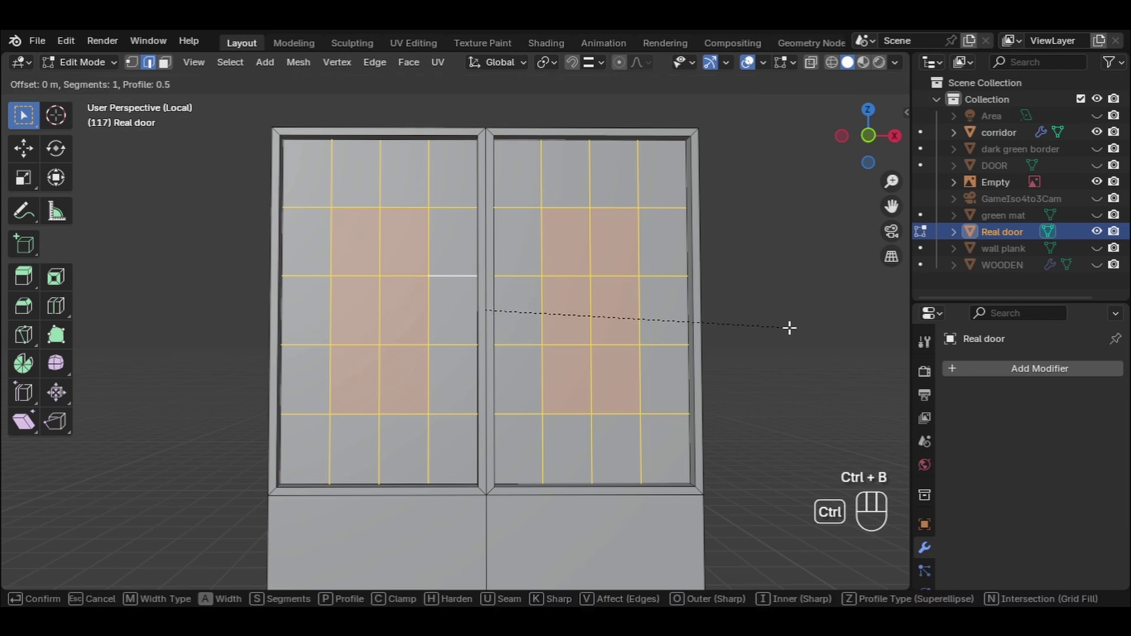
click(843, 317)
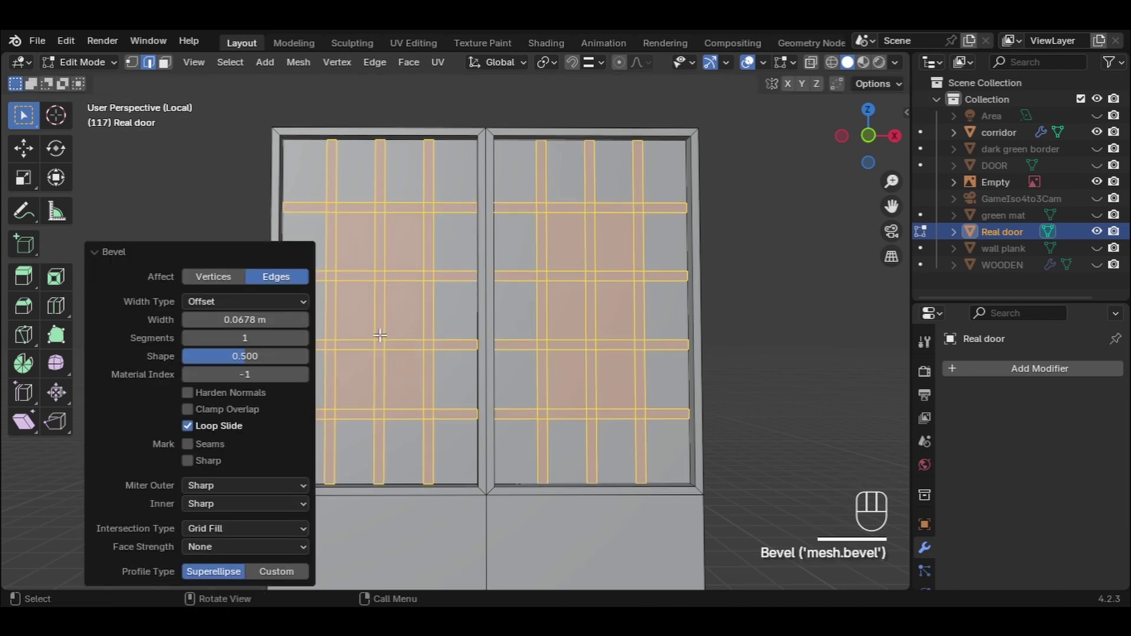
Step: Try bevel widths of 0.109 m, 0.039 m and 0.059 m for the grid strips
click(272, 319)
key(BackSpace)
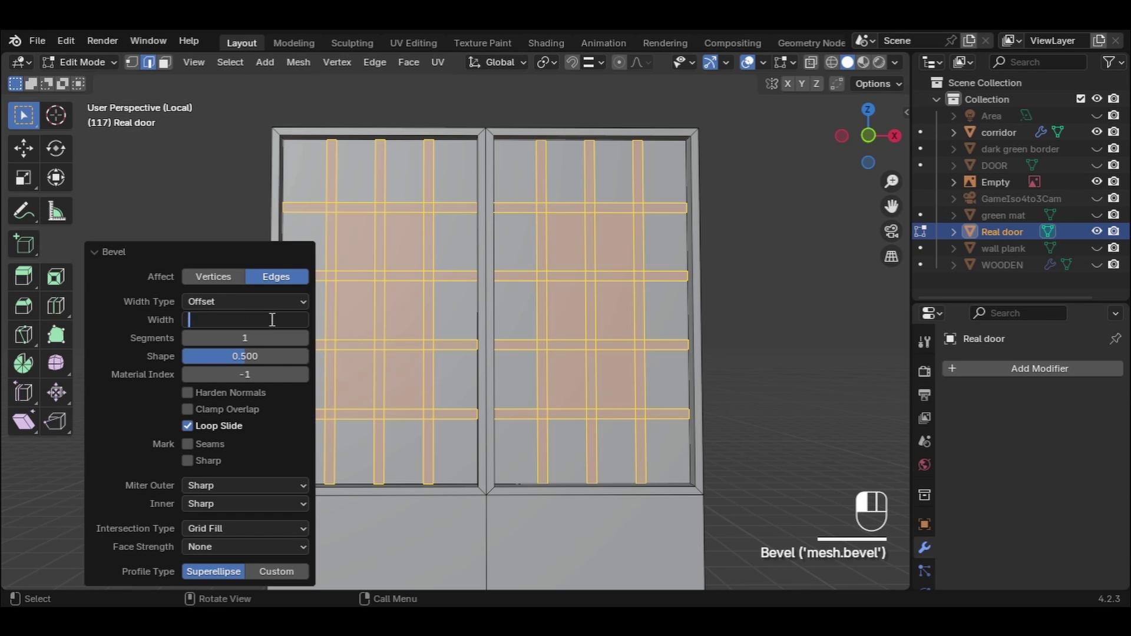
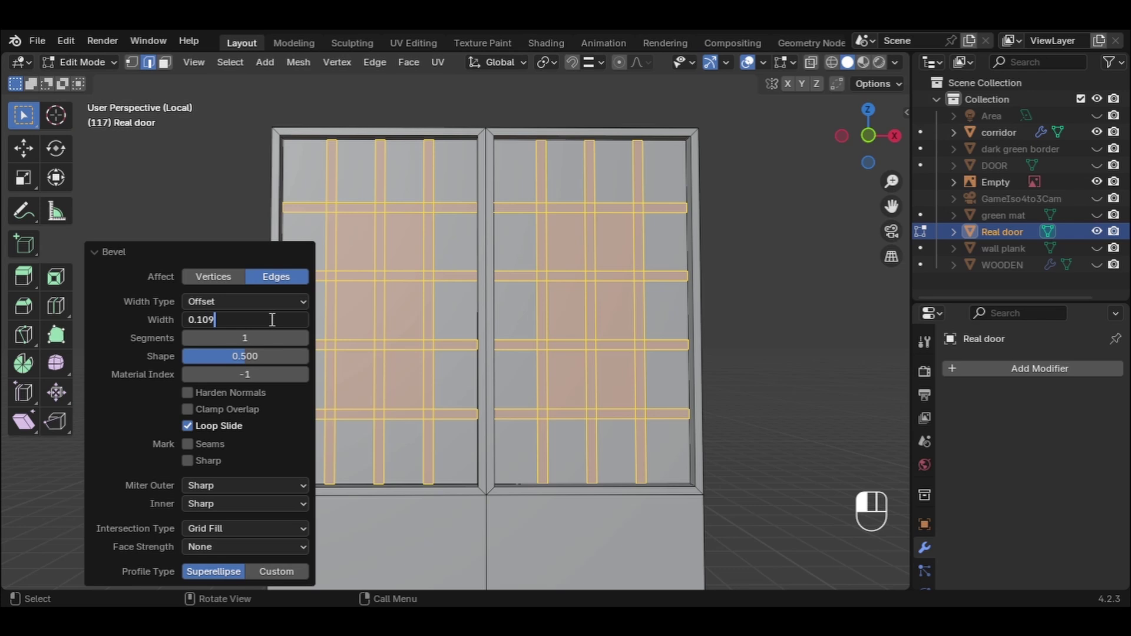
key(Return)
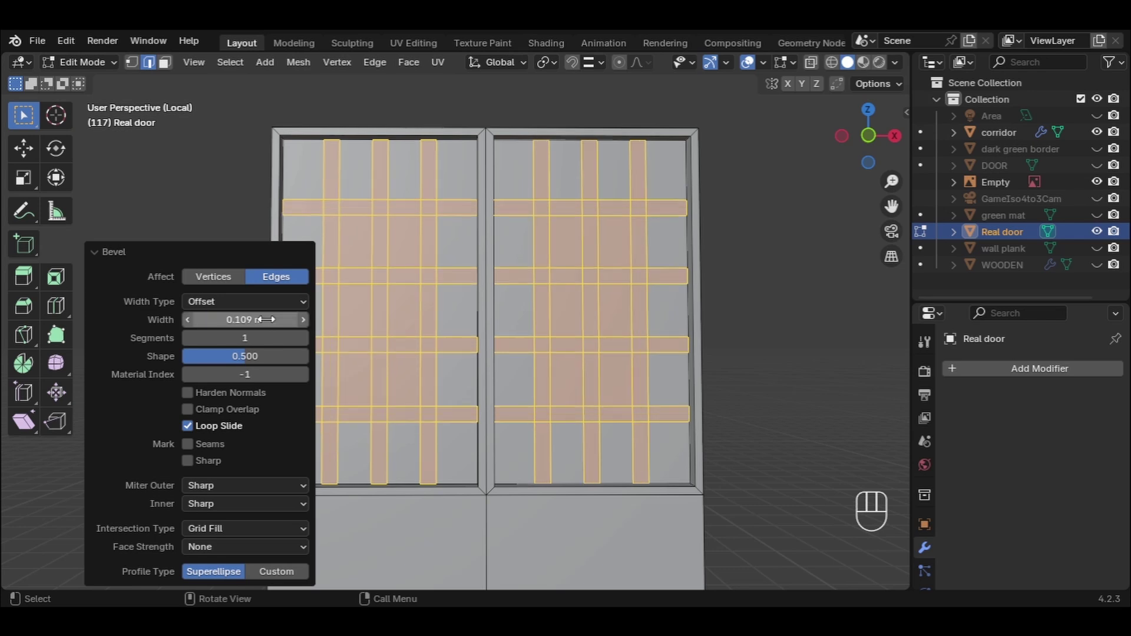
click(187, 320)
click(187, 319)
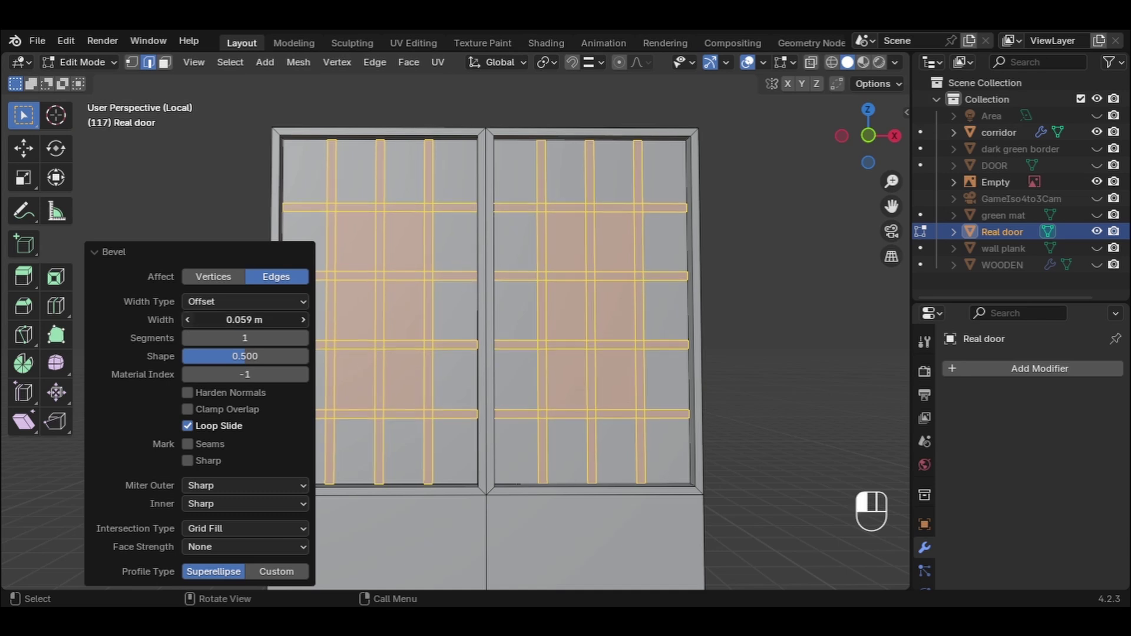
click(188, 319)
click(188, 319)
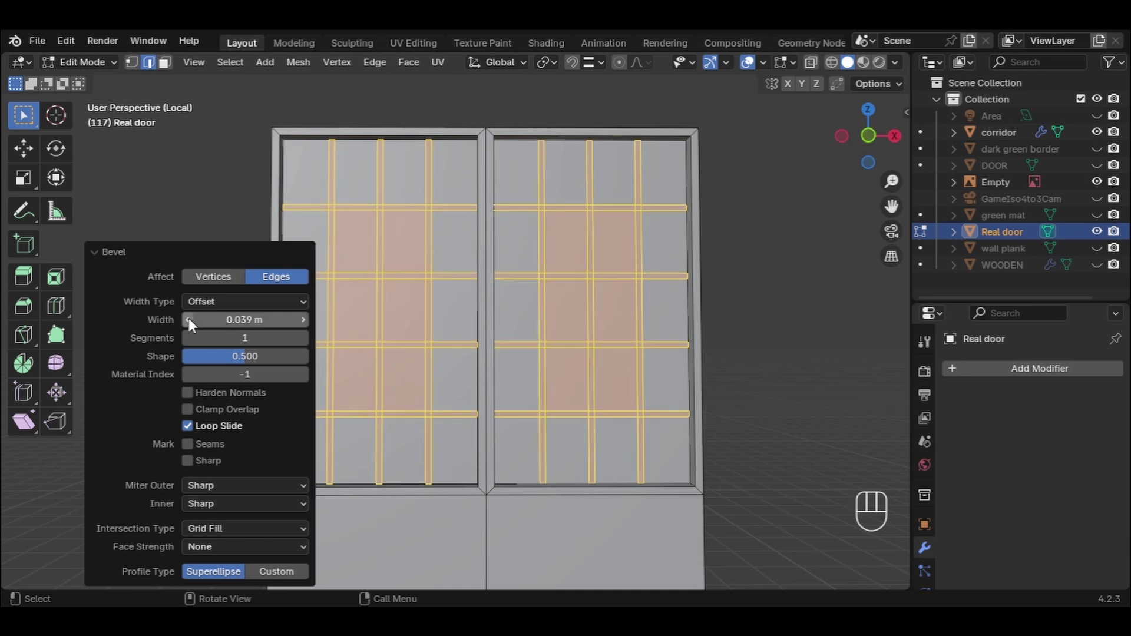
click(302, 320)
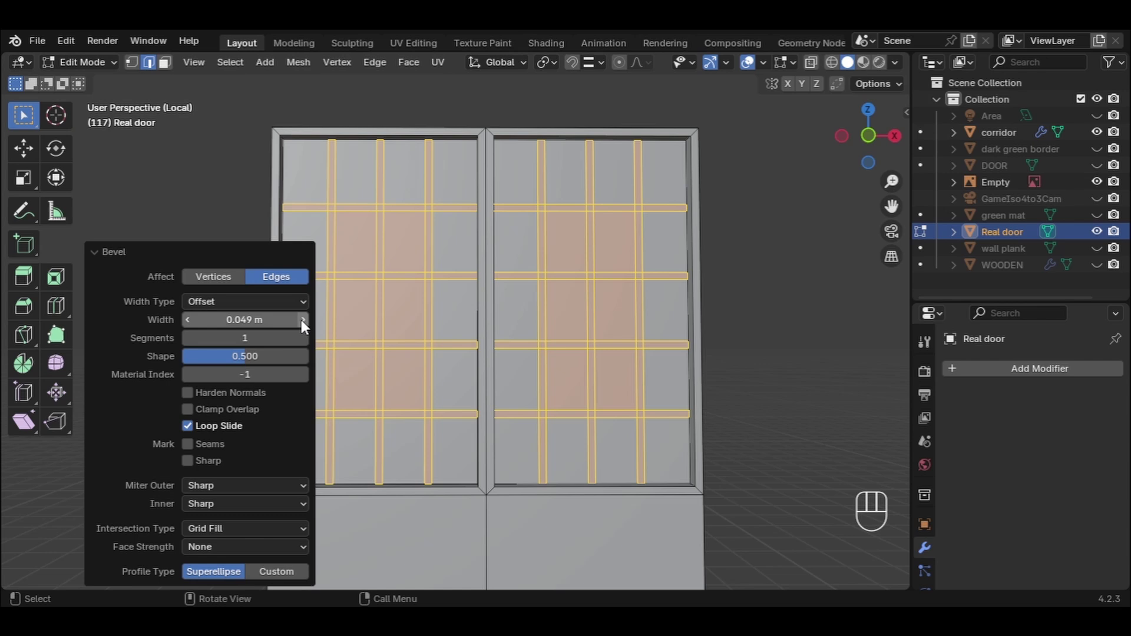
click(301, 320)
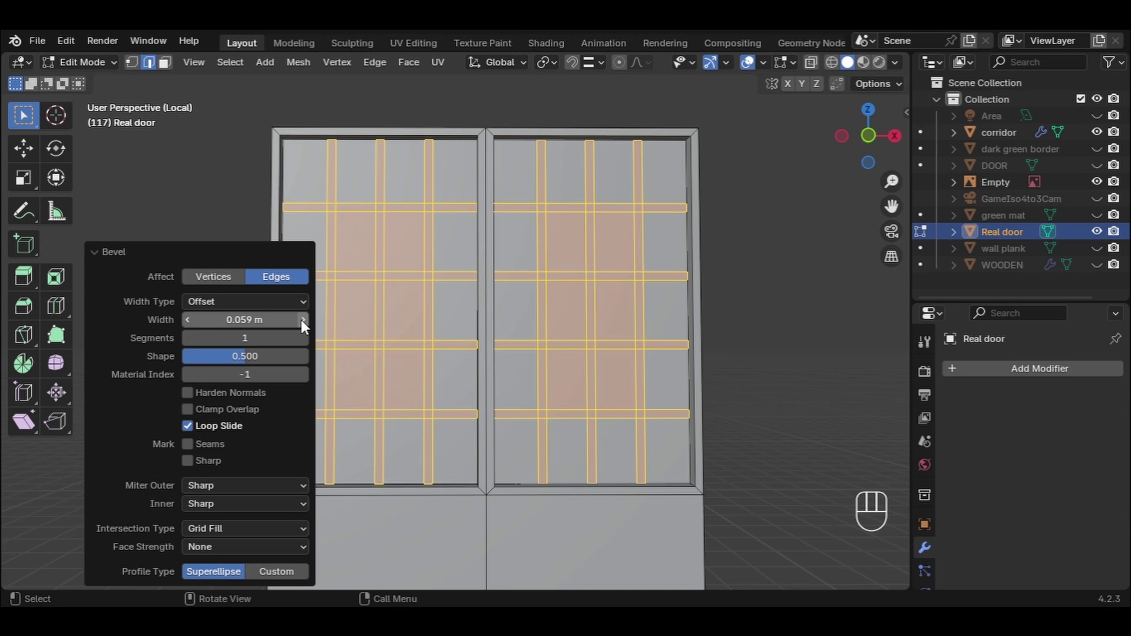
Step: Set the bevel width of the grid strips to 0.05 m
click(245, 320)
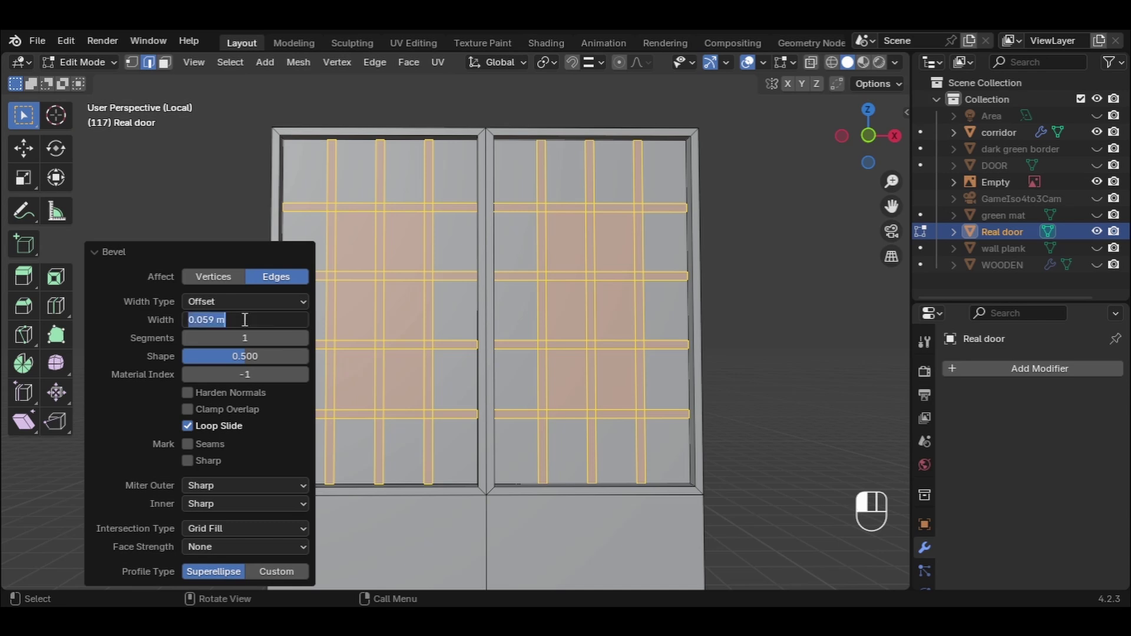
click(240, 320)
key(BackSpace)
key(BackSpace)
key(Return)
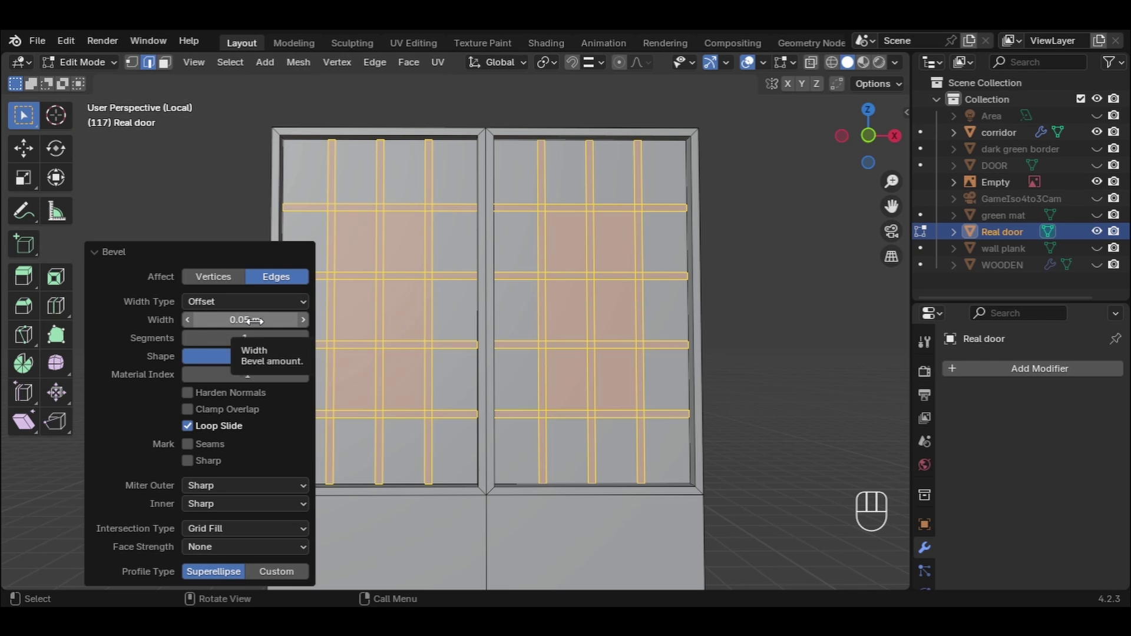
key(Return)
key(Return)
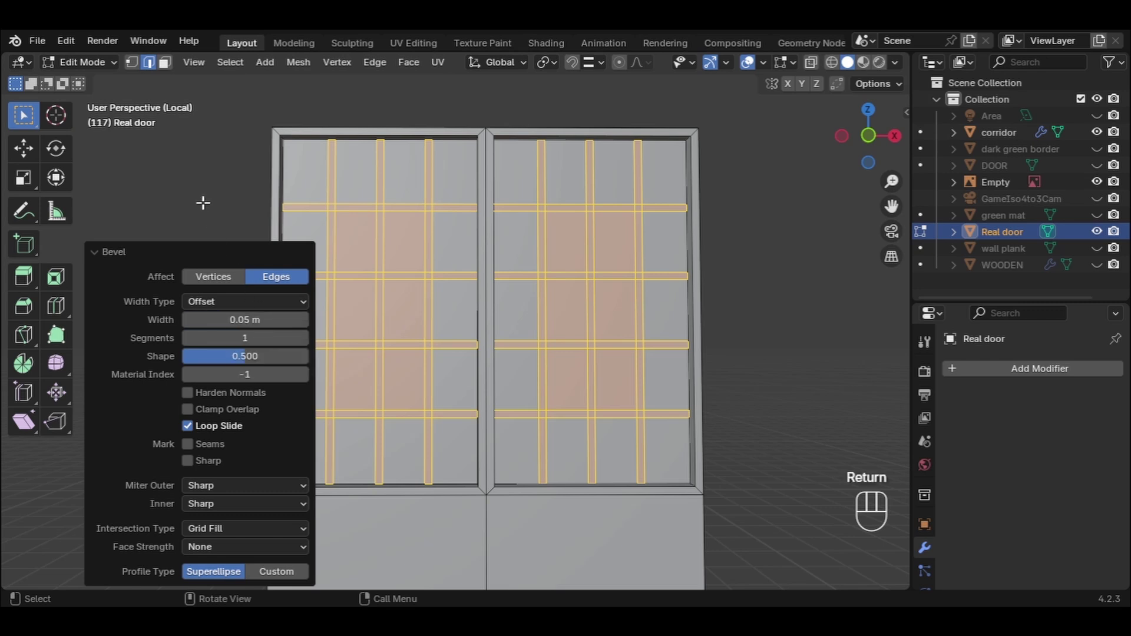
click(214, 210)
middle_drag(529, 291, 554, 316)
key(ctrl+z)
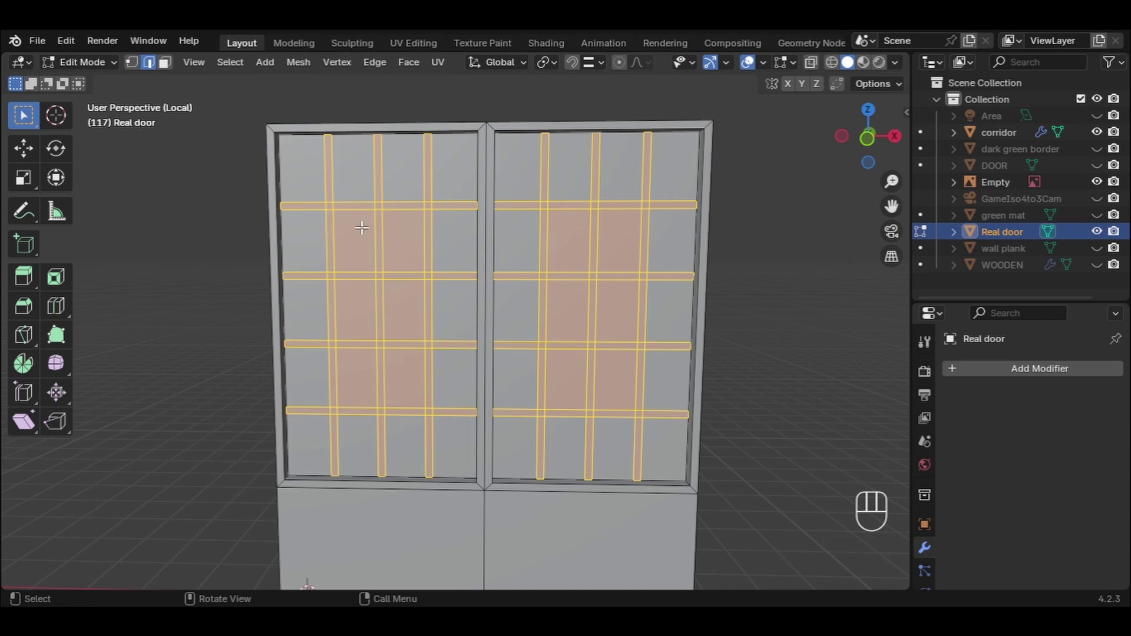
key(ctrl)
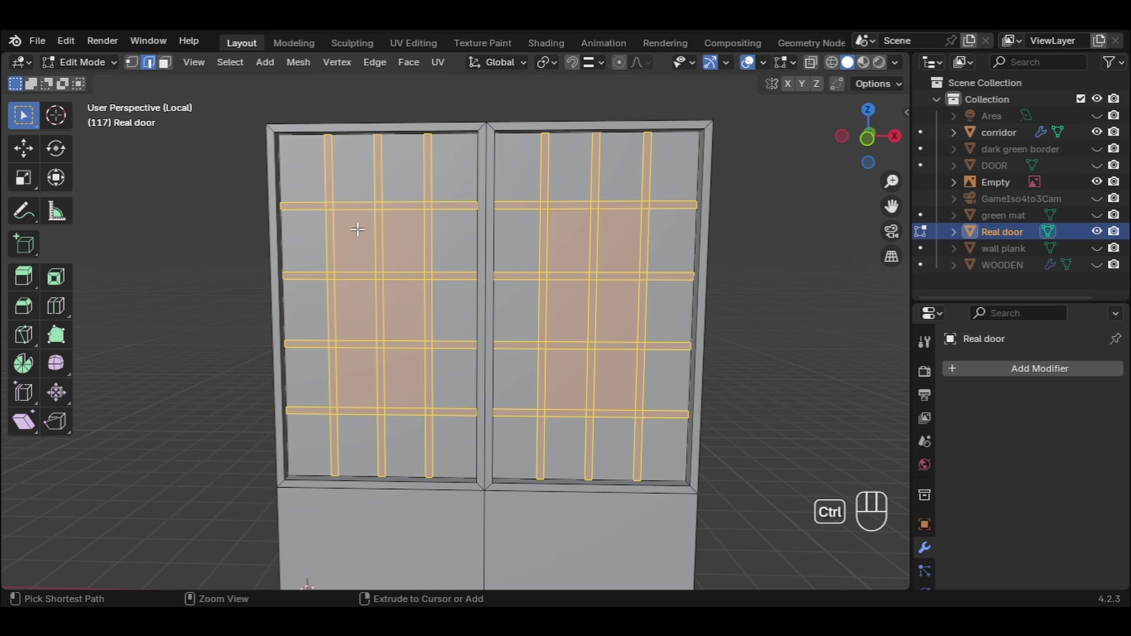
ctrl+click(358, 229)
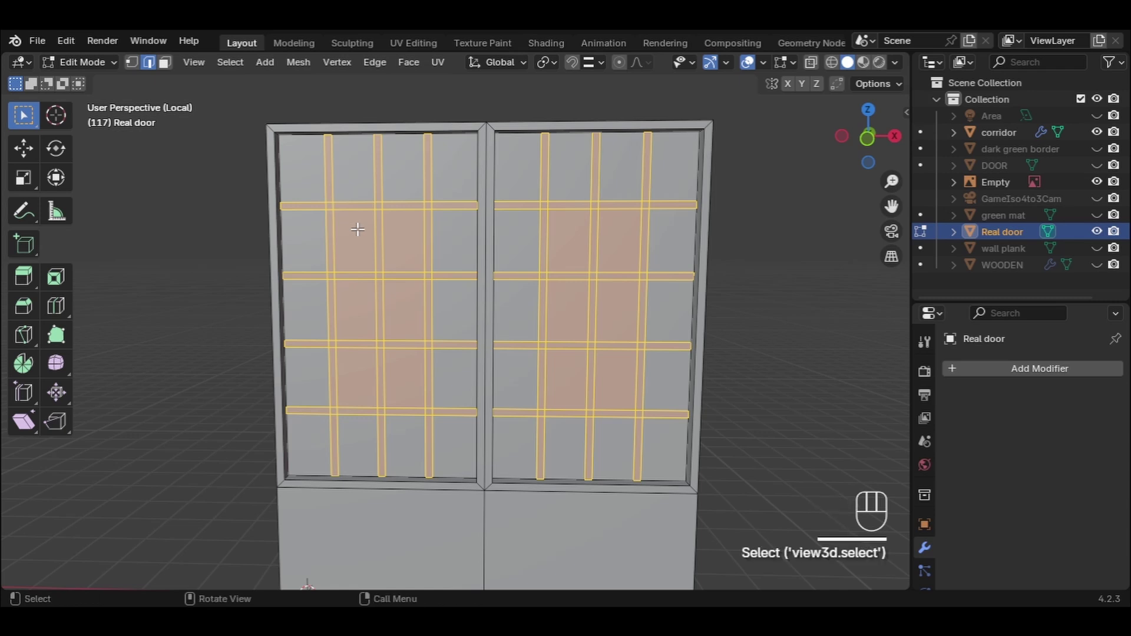
Step: Deselect the square pane faces between the lattice strips on both upper door panels, keeping only the strips selected
key(shift)
shift+click(356, 233)
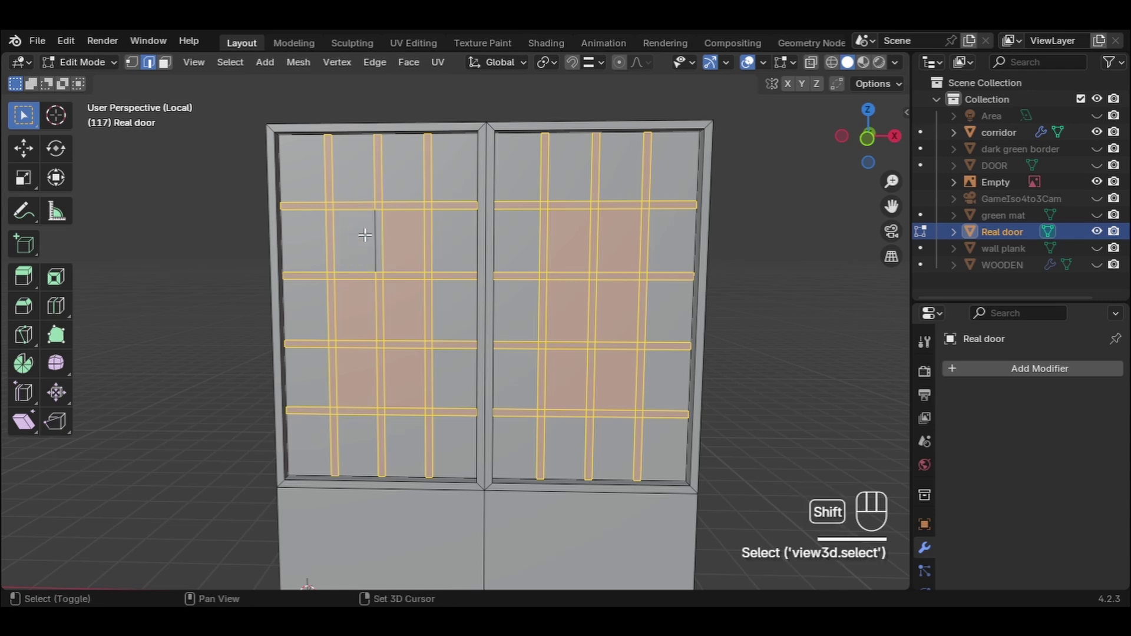
shift+click(375, 227)
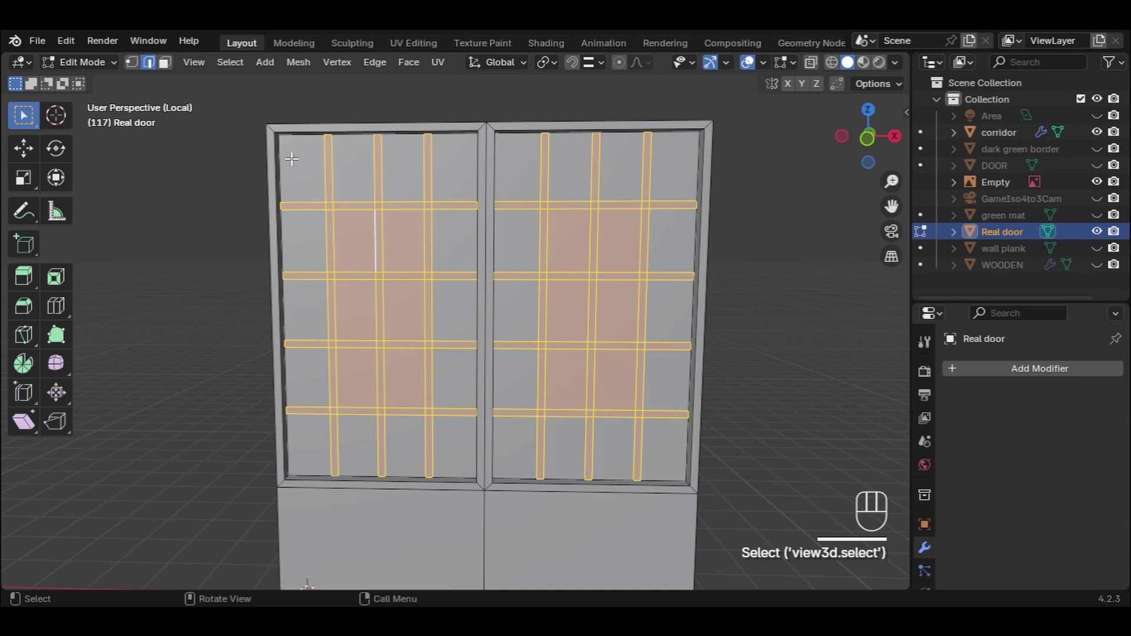
key(3)
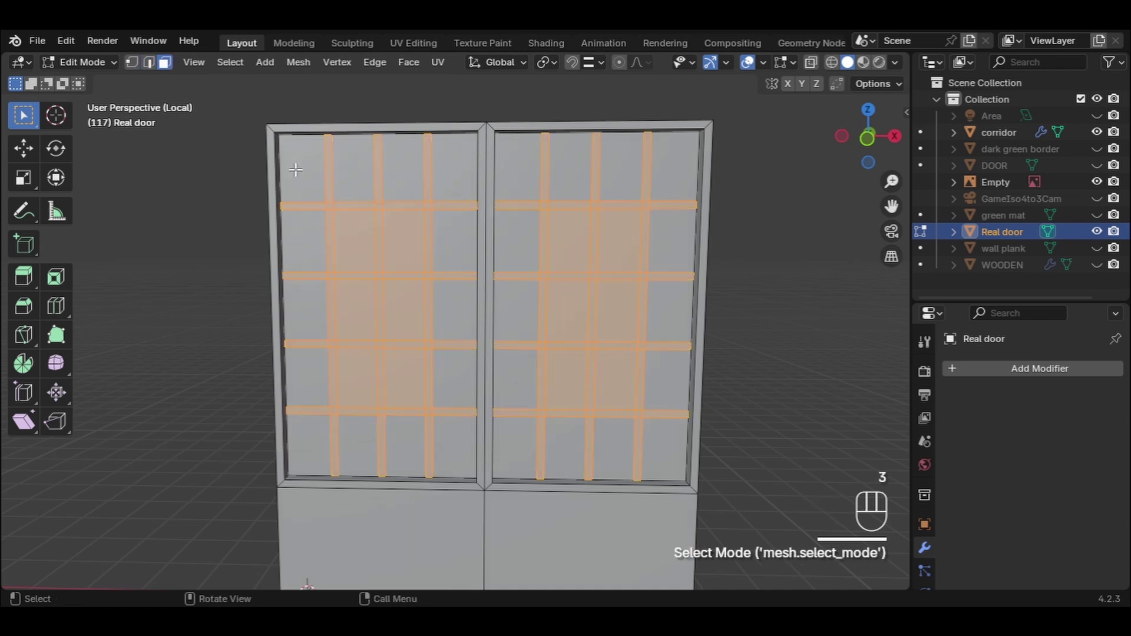
key(shift)
shift+click(348, 238)
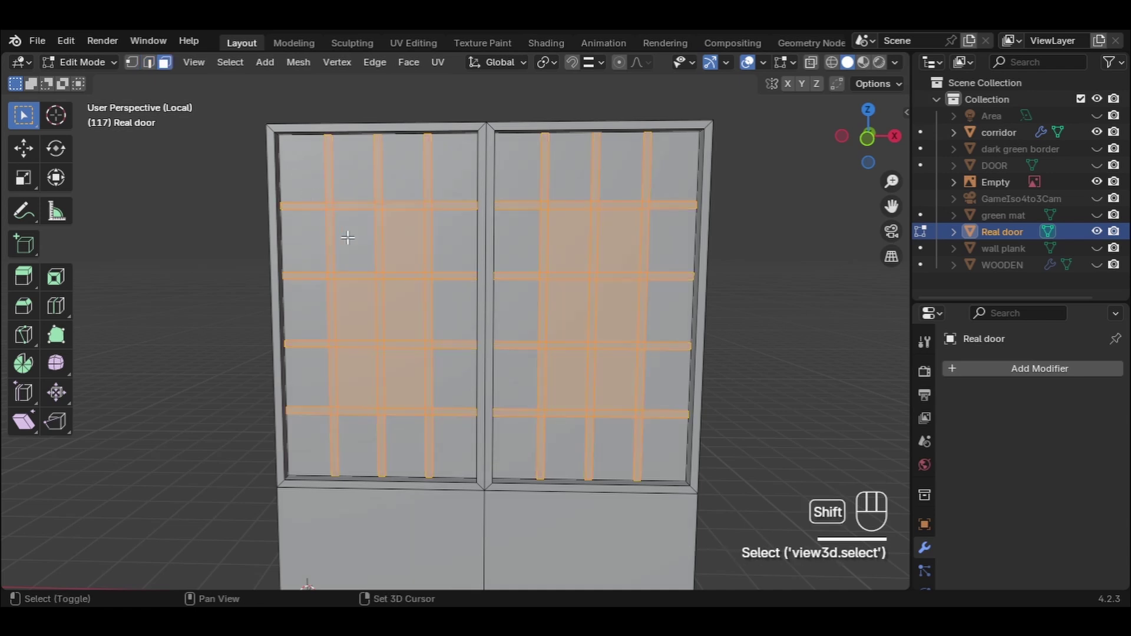
shift+click(406, 307)
shift+click(359, 313)
shift+click(355, 377)
shift+click(408, 391)
shift+click(567, 382)
shift+click(613, 377)
shift+click(619, 323)
shift+click(558, 305)
shift+click(566, 235)
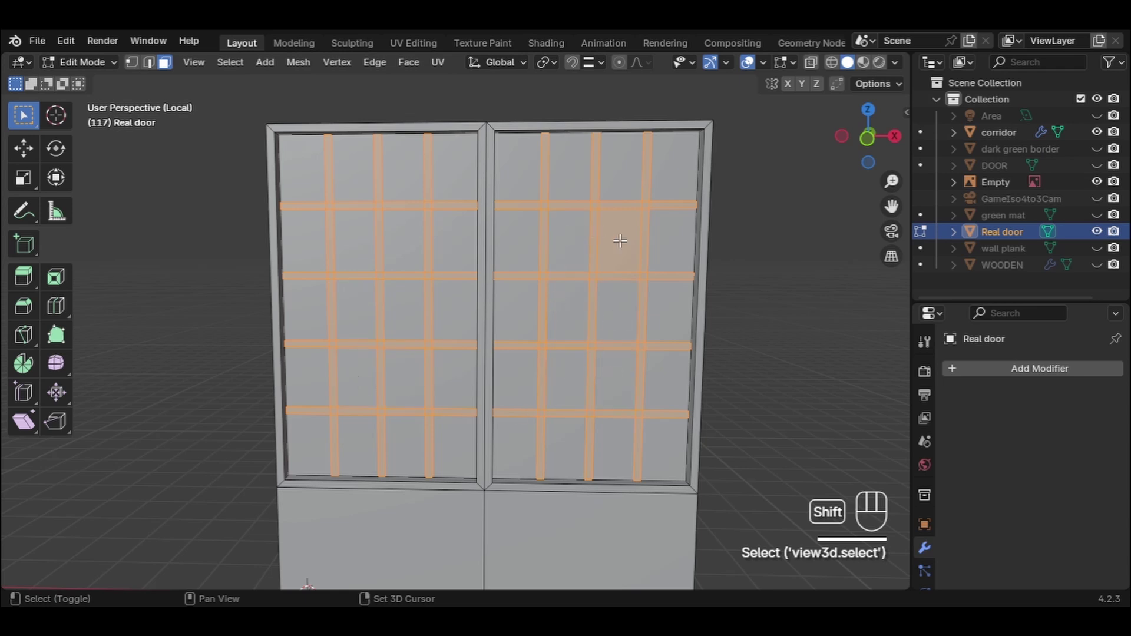
shift+click(617, 242)
mouse_move(644, 358)
middle_down()
mouse_move(536, 359)
mouse_move(619, 356)
mouse_move(614, 366)
mouse_move(543, 369)
mouse_move(482, 360)
mouse_move(619, 351)
mouse_move(648, 364)
middle_up()
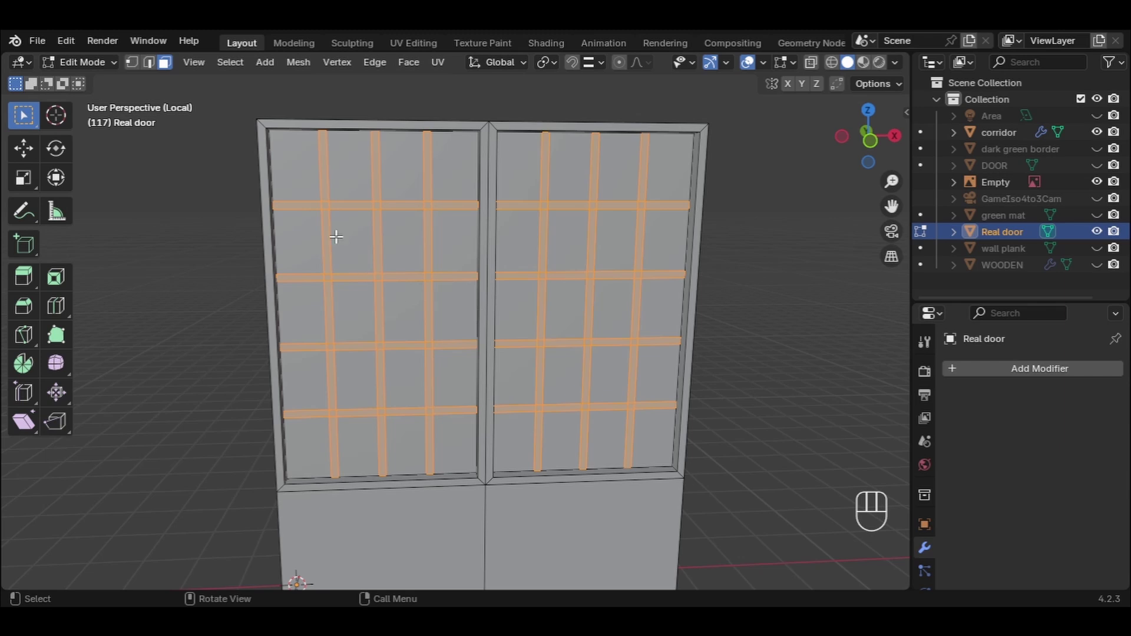
Step: Select the short horizontal edges across the vertical strips at all twelve lattice crossings of the left panel
click(240, 187)
scroll(289, 195, up, 4)
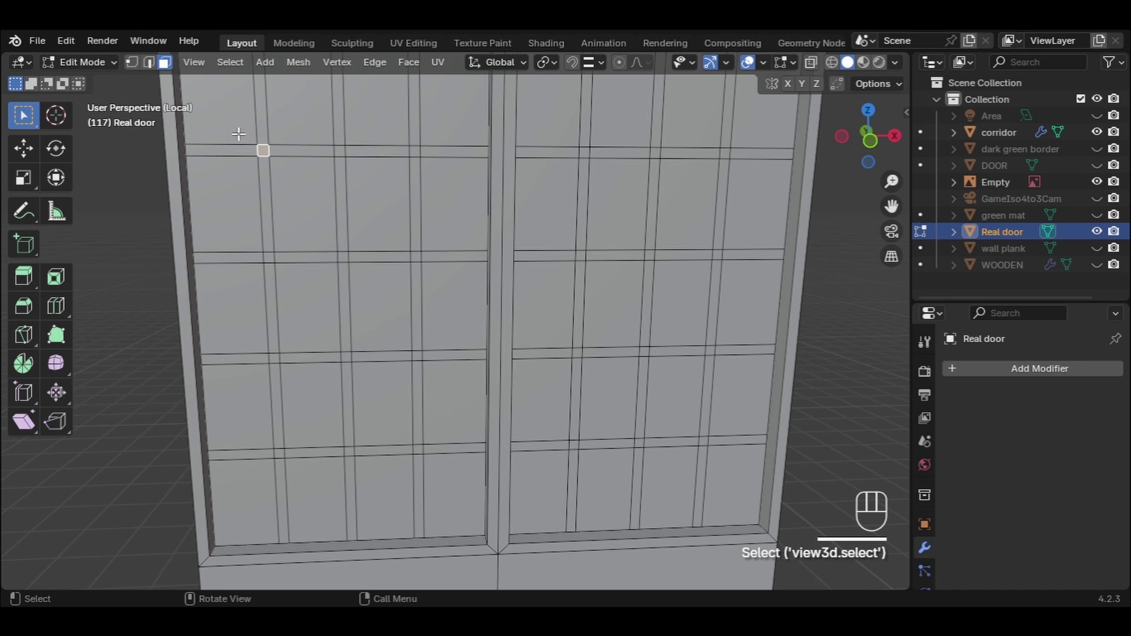
key(2)
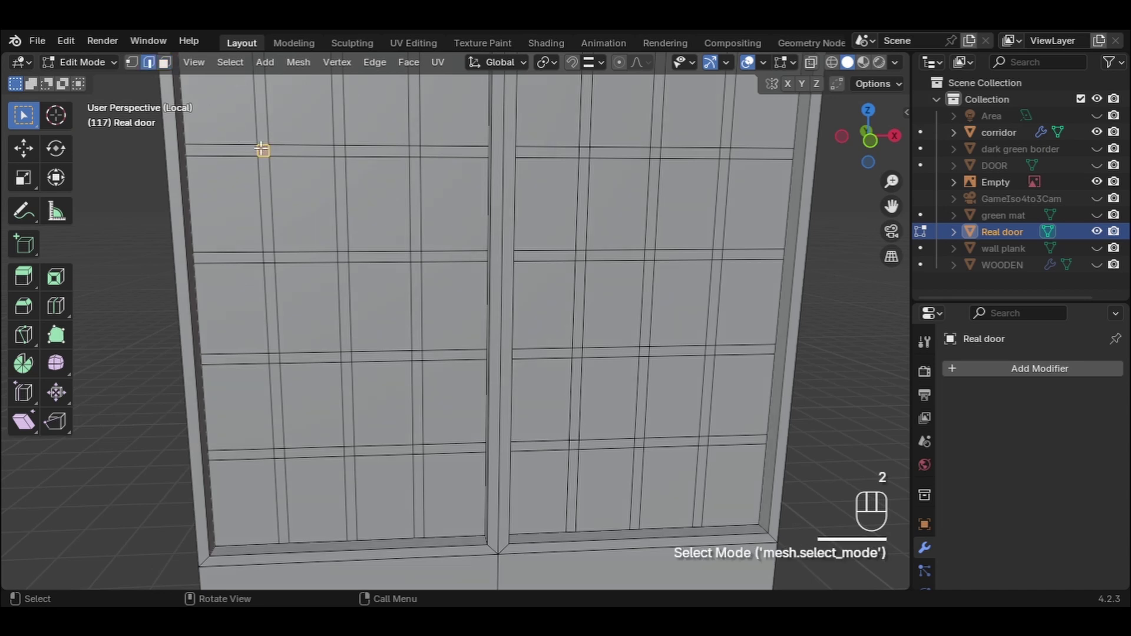
click(263, 150)
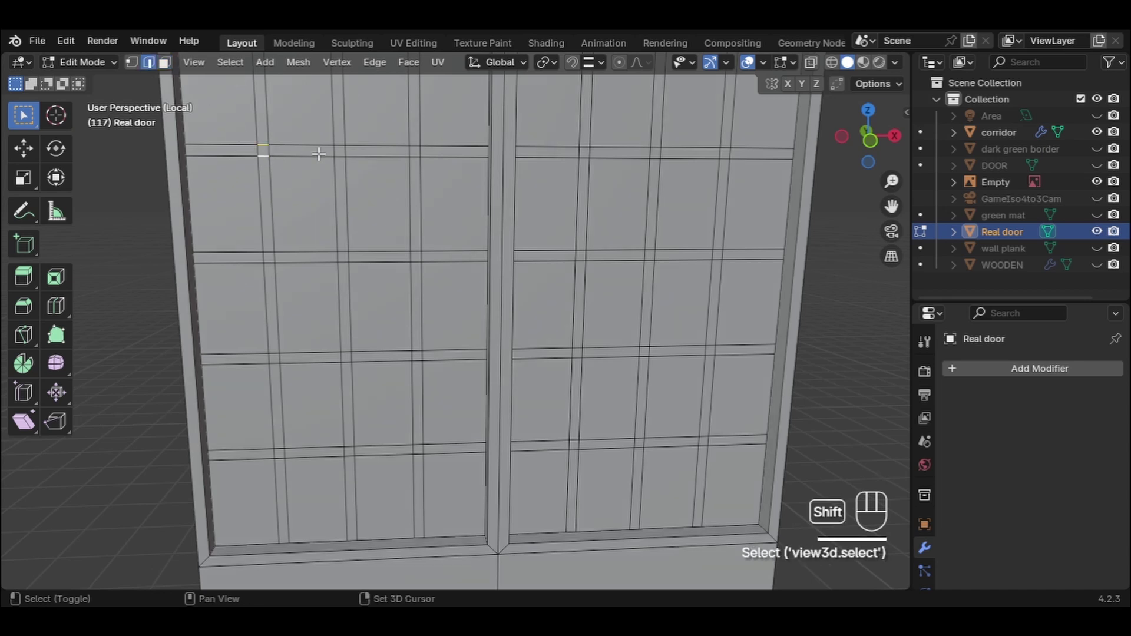
shift+click(340, 150)
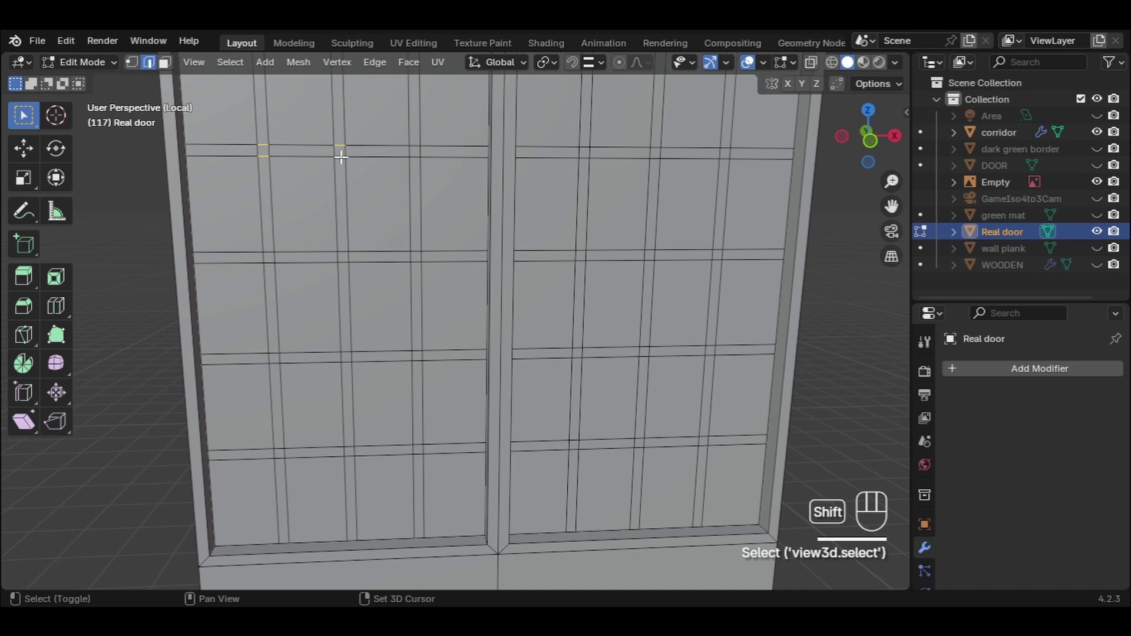
shift+click(415, 147)
shift+click(269, 256)
shift+click(344, 260)
shift+click(416, 257)
shift+click(274, 358)
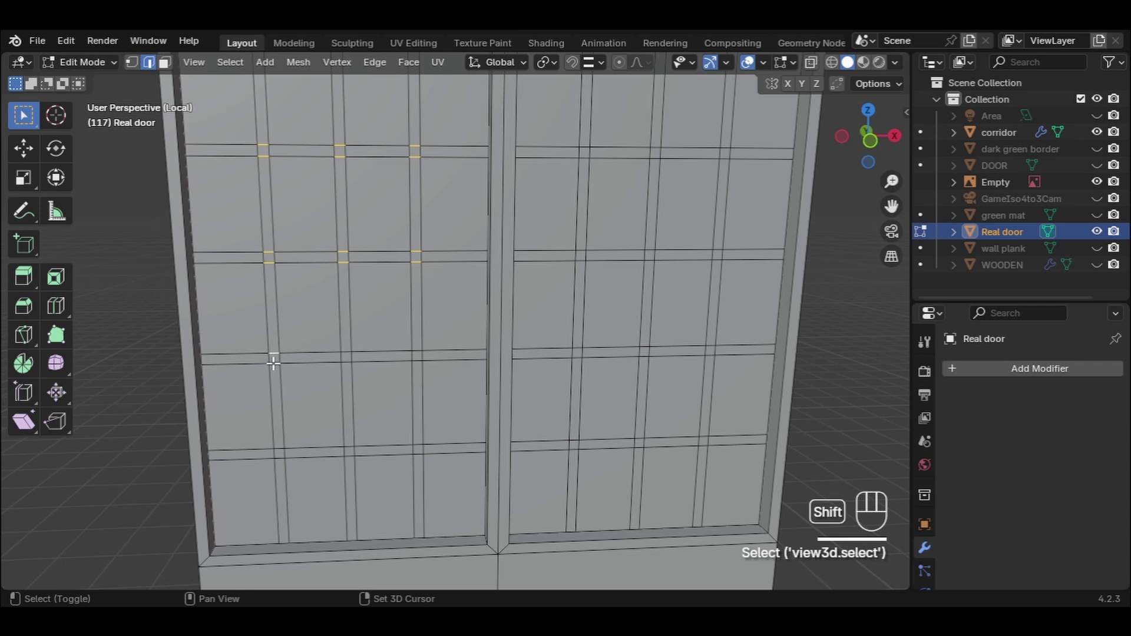
shift+click(346, 356)
shift+click(417, 354)
shift+click(279, 452)
shift+click(350, 451)
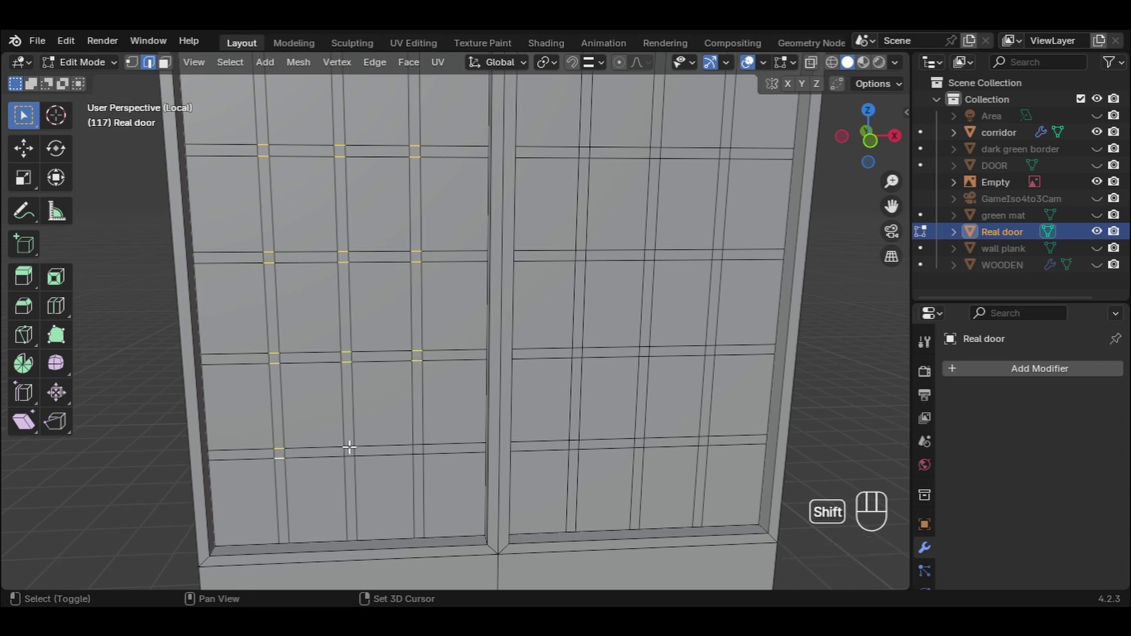
shift+click(417, 451)
Step: Add the short horizontal edges across the vertical strips at the right panel's twelve lattice crossings to the selection
scroll(507, 318, down, 3)
shift+click(589, 176)
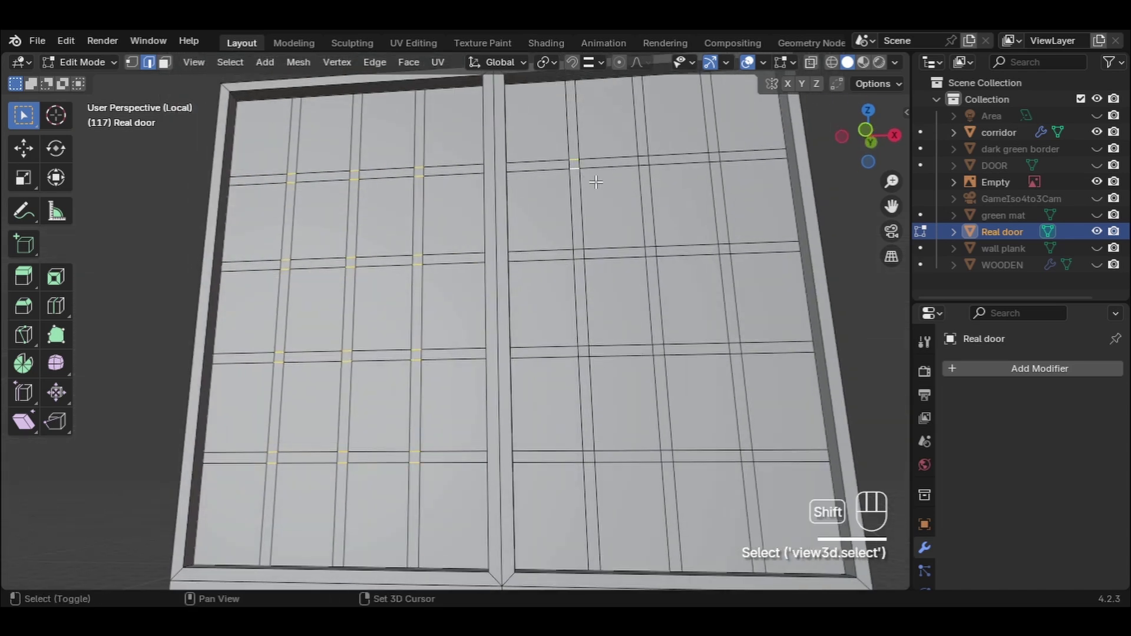
shift+click(643, 159)
shift+click(715, 155)
shift+click(580, 256)
shift+click(652, 250)
shift+click(724, 248)
shift+click(659, 351)
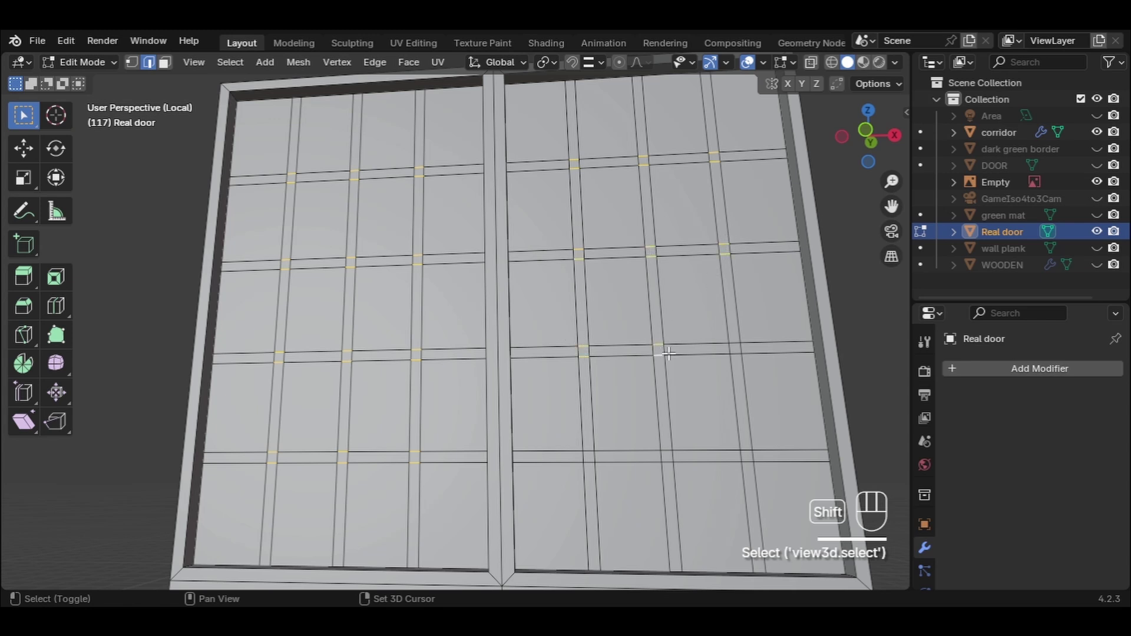
shift+click(734, 353)
shift+click(588, 452)
shift+click(672, 454)
shift+click(672, 456)
shift+click(667, 456)
shift+click(749, 460)
middle_drag(467, 278, 463, 334)
scroll(463, 334, down, 5)
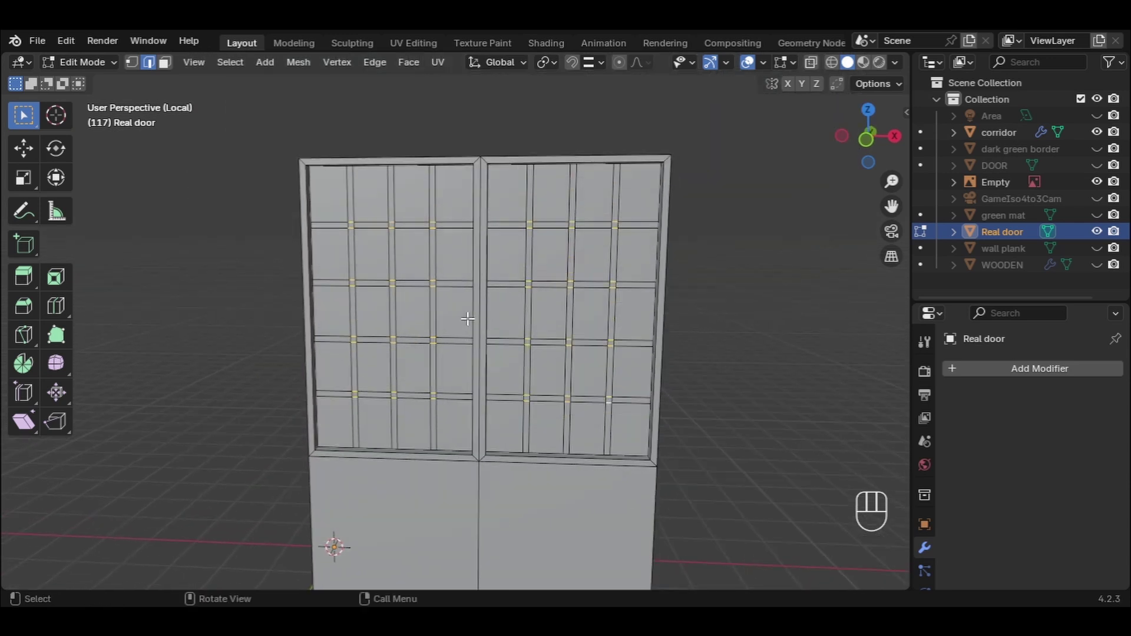
Step: Dissolve the selected crossing edges on both panels so each vertical strip runs as one continuous face
key(x)
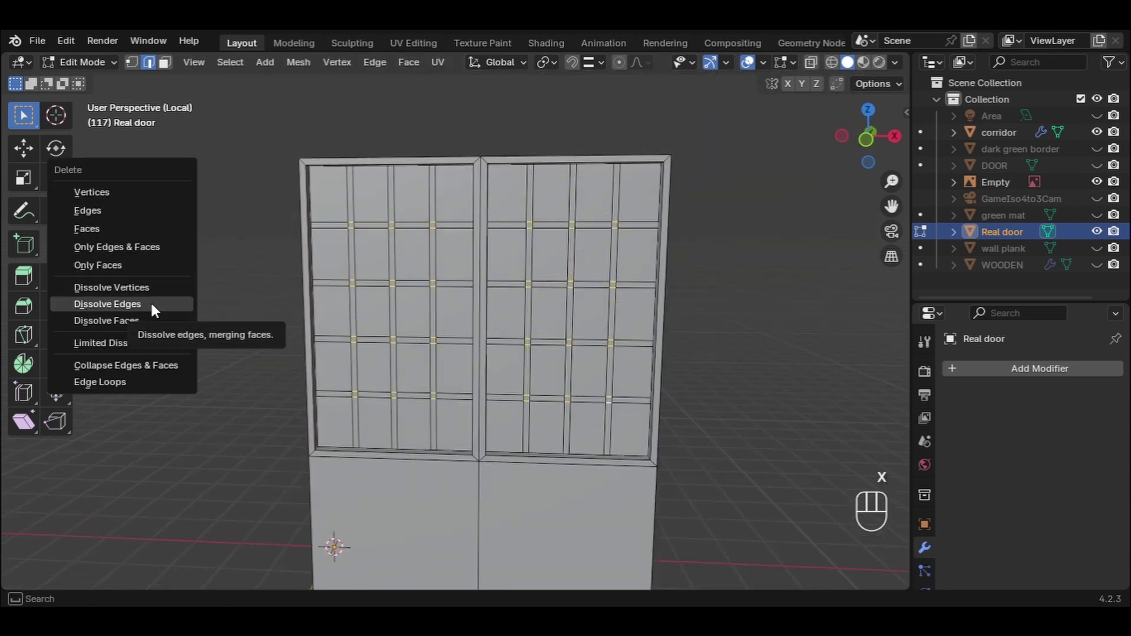
click(152, 309)
middle_drag(245, 338, 277, 324)
middle_drag(503, 308, 357, 249)
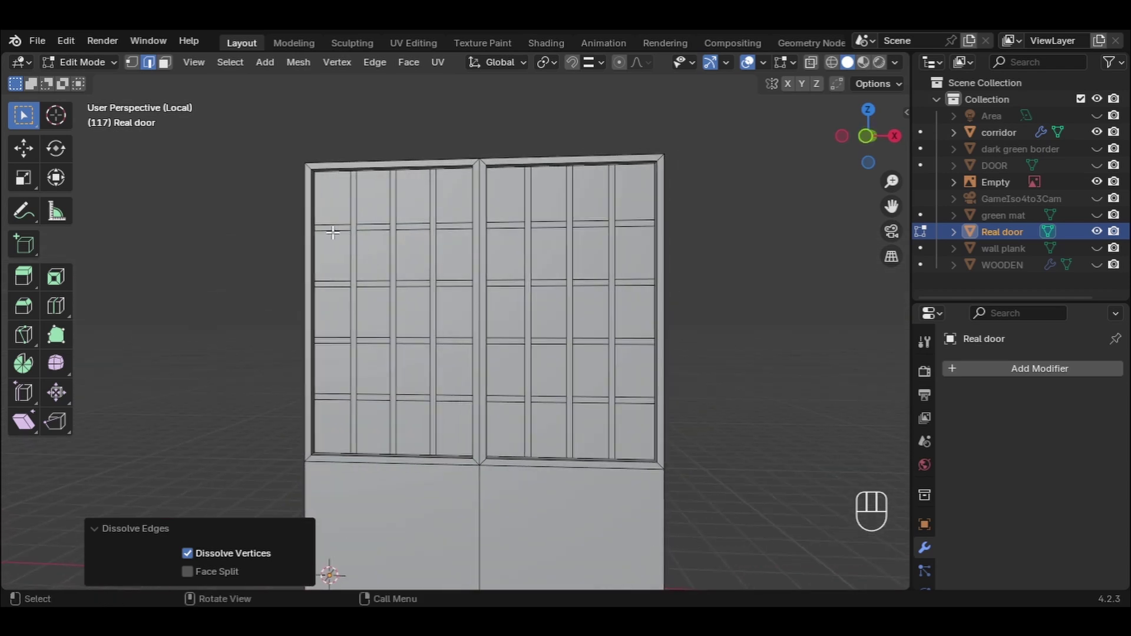
Step: Select all faces of the door's upper half in face selection mode, including both recessed panels and their frame
click(333, 228)
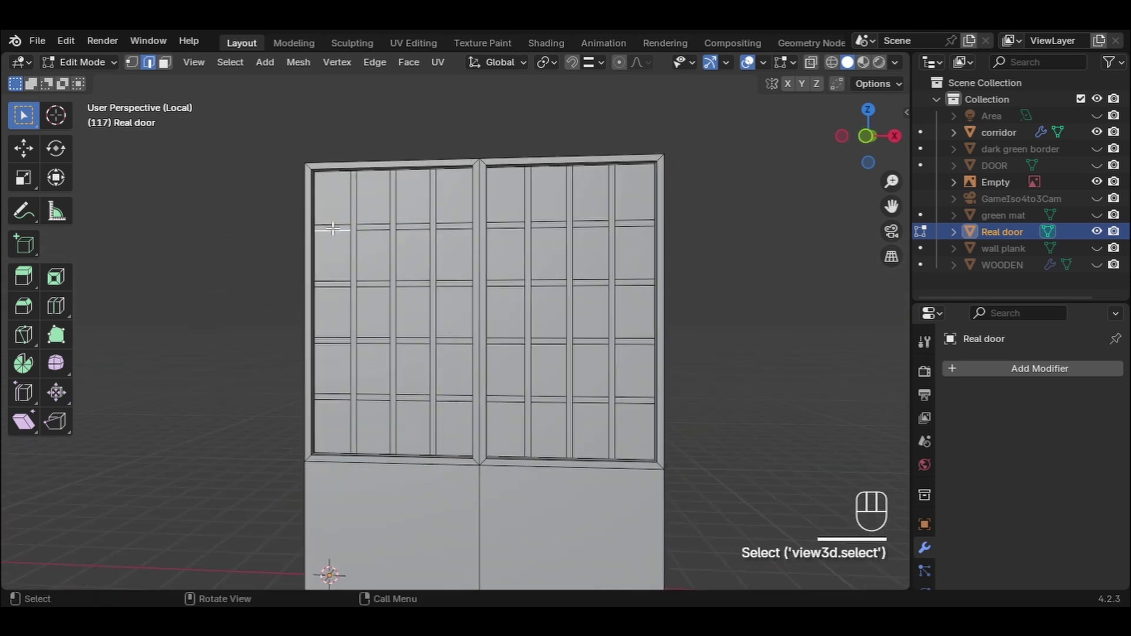
key(3)
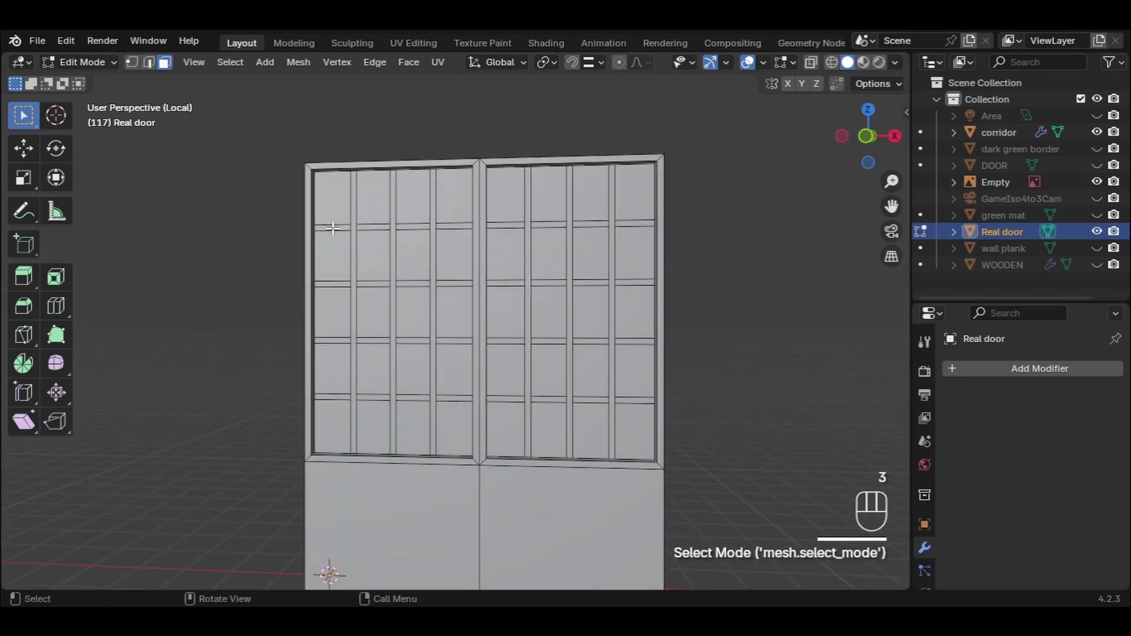
click(333, 228)
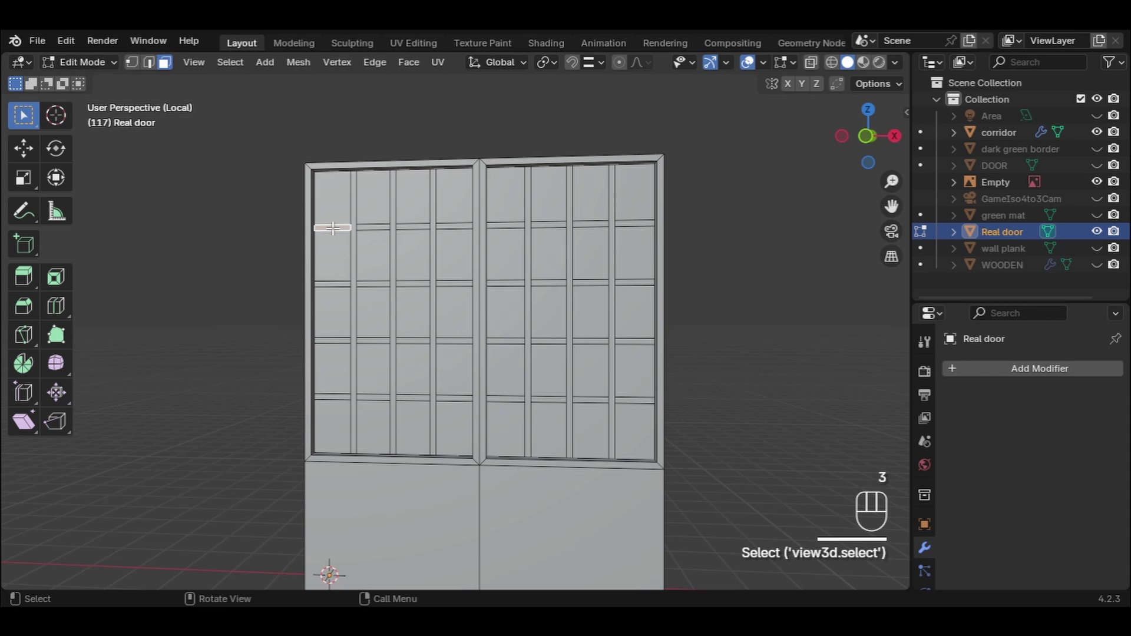
middle_drag(333, 228, 341, 222)
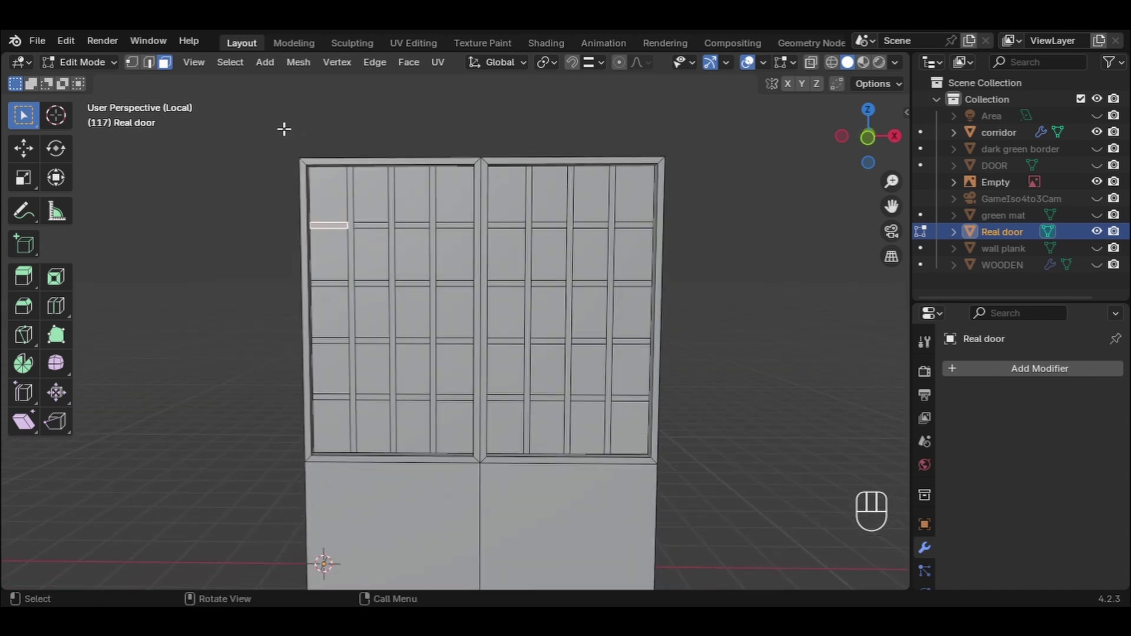
shift+drag(247, 135, 700, 460)
middle_drag(637, 374, 665, 377)
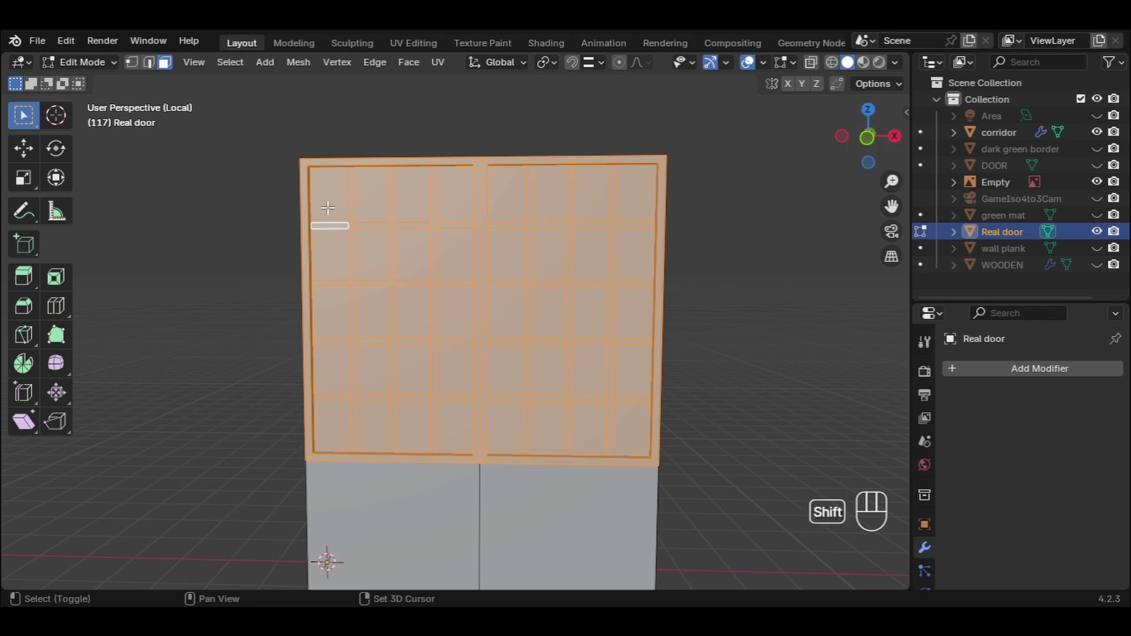
Step: Deselect the outer frame faces along the door's top and sides and the adjoining inner recess walls
shift+click(302, 190)
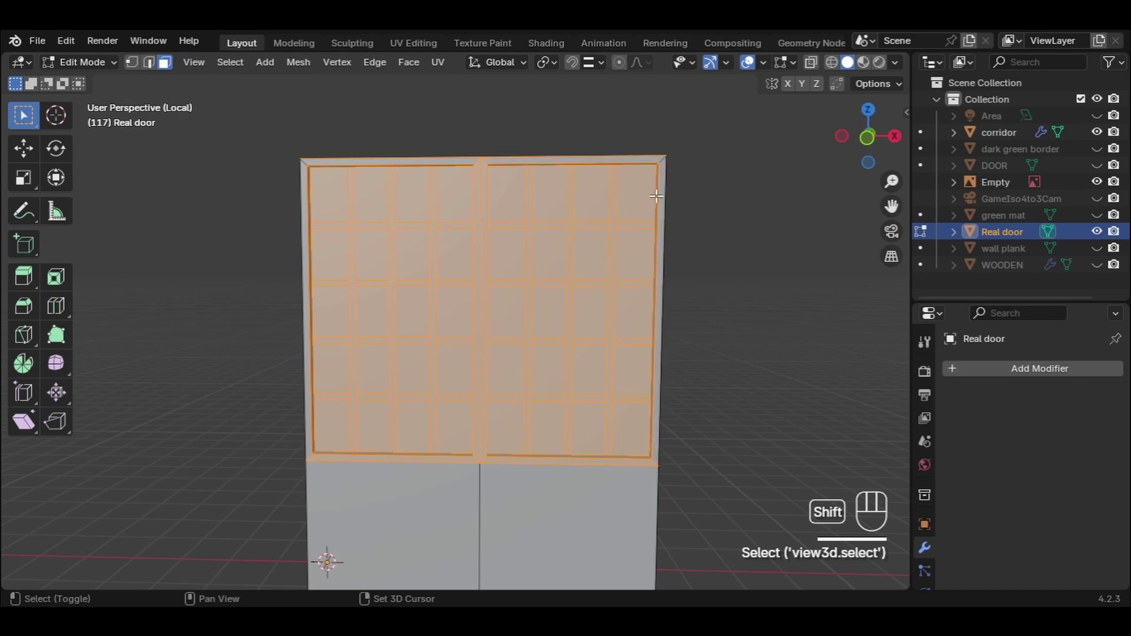
middle_drag(648, 164, 594, 191)
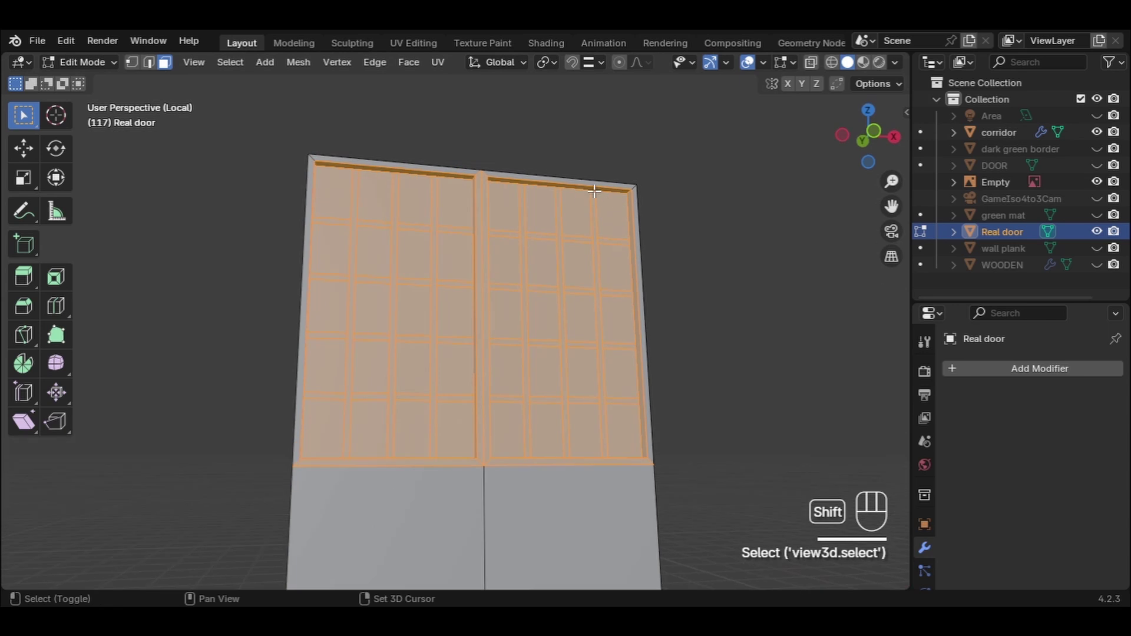
shift+click(590, 189)
shift+click(627, 239)
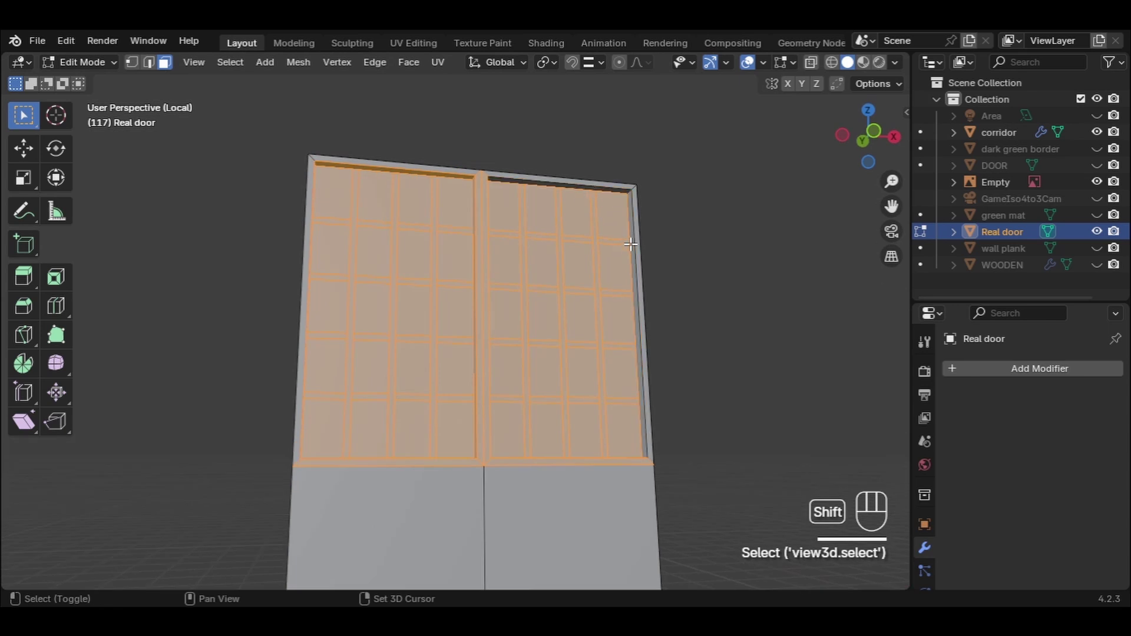
shift+click(410, 160)
middle_drag(411, 169, 503, 253)
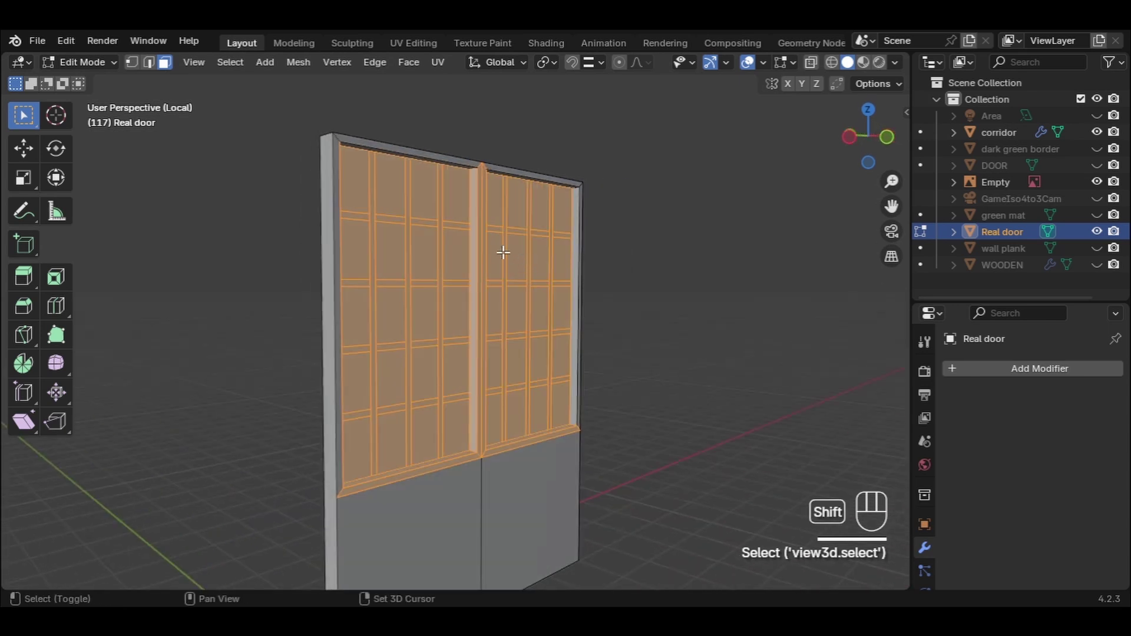
Step: Deselect the centre post and bottom rail faces, keeping only the faces inside the two recessed panels selected
shift+click(482, 221)
shift+click(481, 222)
shift+click(480, 223)
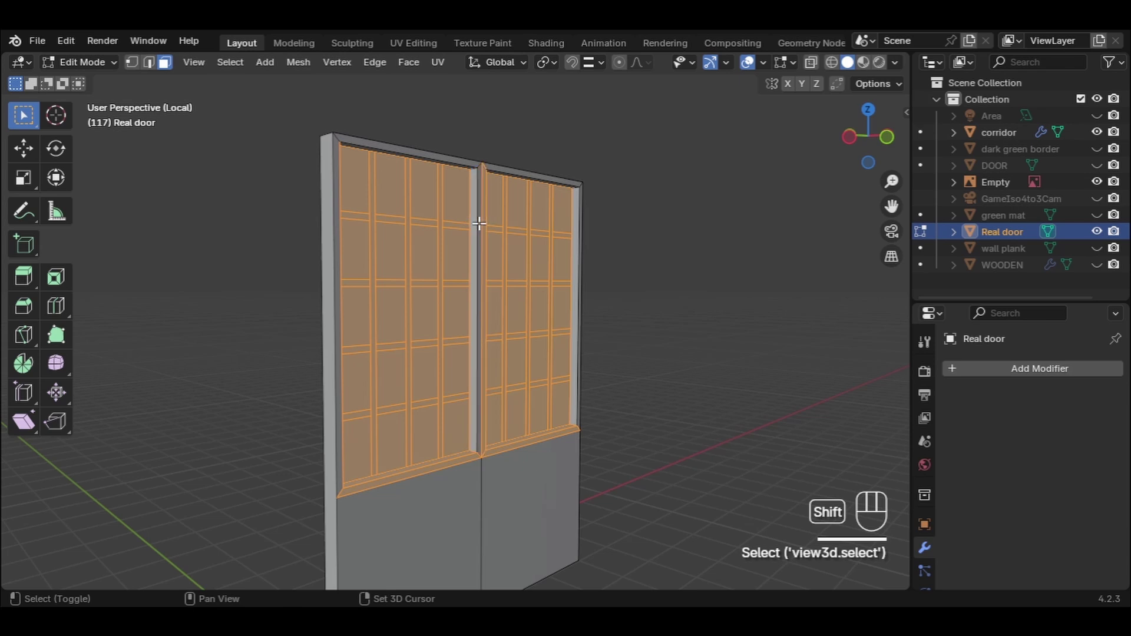
middle_drag(480, 222, 399, 361)
middle_drag(412, 412, 448, 236)
shift+click(501, 439)
shift+click(503, 447)
Step: Deselect the square panes in the top two rows of both panels, keeping the lattice strips selected
shift+click(304, 171)
shift+click(357, 172)
shift+click(405, 177)
shift+click(455, 180)
shift+click(524, 185)
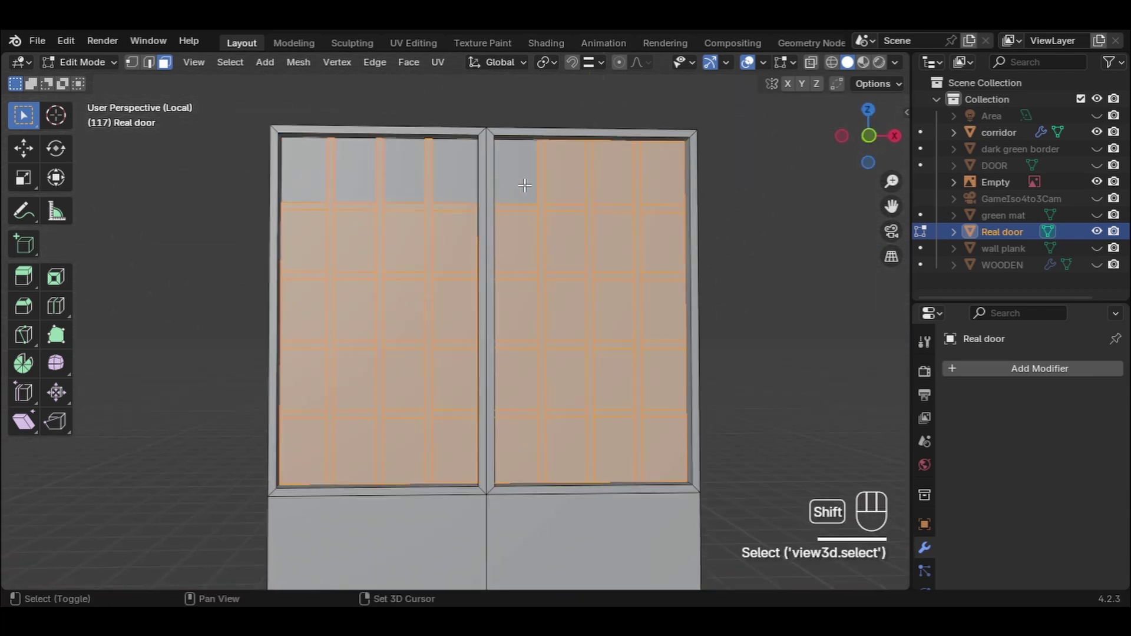
shift+click(565, 176)
shift+click(613, 178)
shift+click(663, 177)
shift+click(657, 260)
shift+click(615, 244)
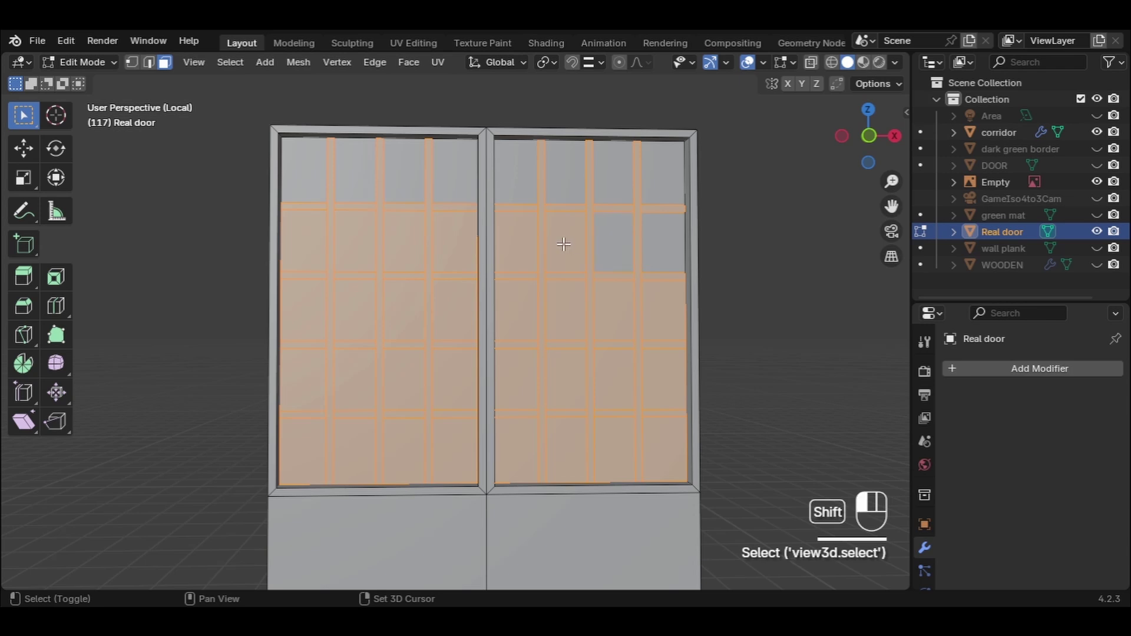
shift+click(564, 244)
shift+click(517, 240)
shift+click(463, 239)
shift+click(396, 239)
shift+click(358, 239)
shift+click(303, 241)
Step: Deselect the square panes in the lower three rows of both panels so only the lattice strips stay selected
shift+click(304, 309)
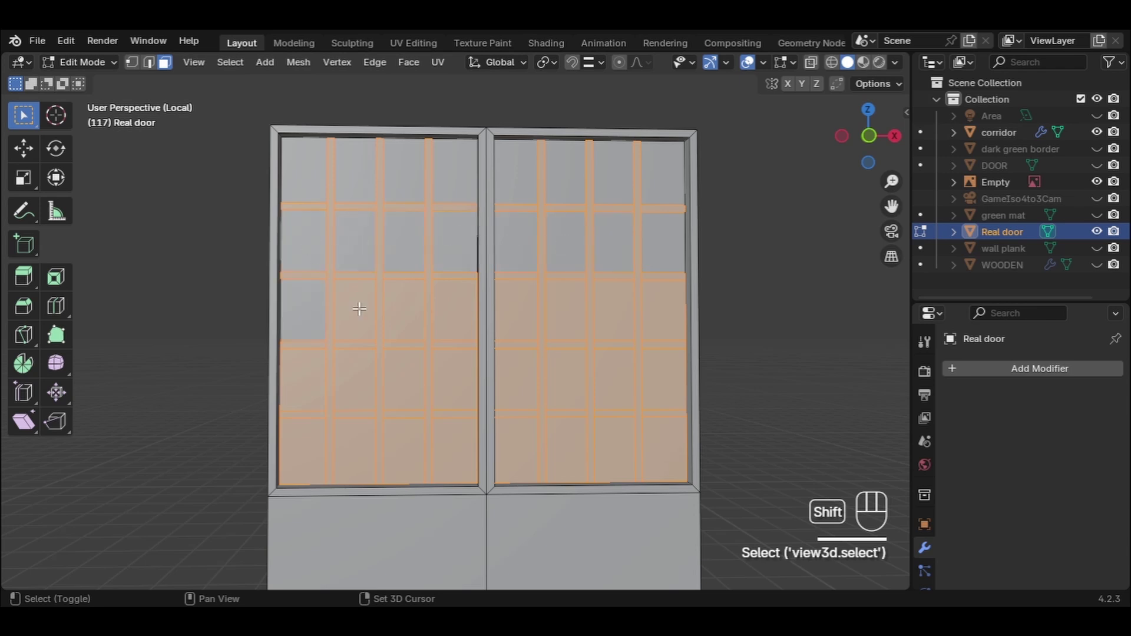
shift+click(359, 309)
shift+click(385, 313)
shift+click(452, 311)
shift+click(611, 318)
shift+click(660, 313)
shift+click(664, 380)
shift+click(613, 391)
shift+click(555, 379)
shift+click(509, 377)
shift+click(460, 377)
shift+click(399, 383)
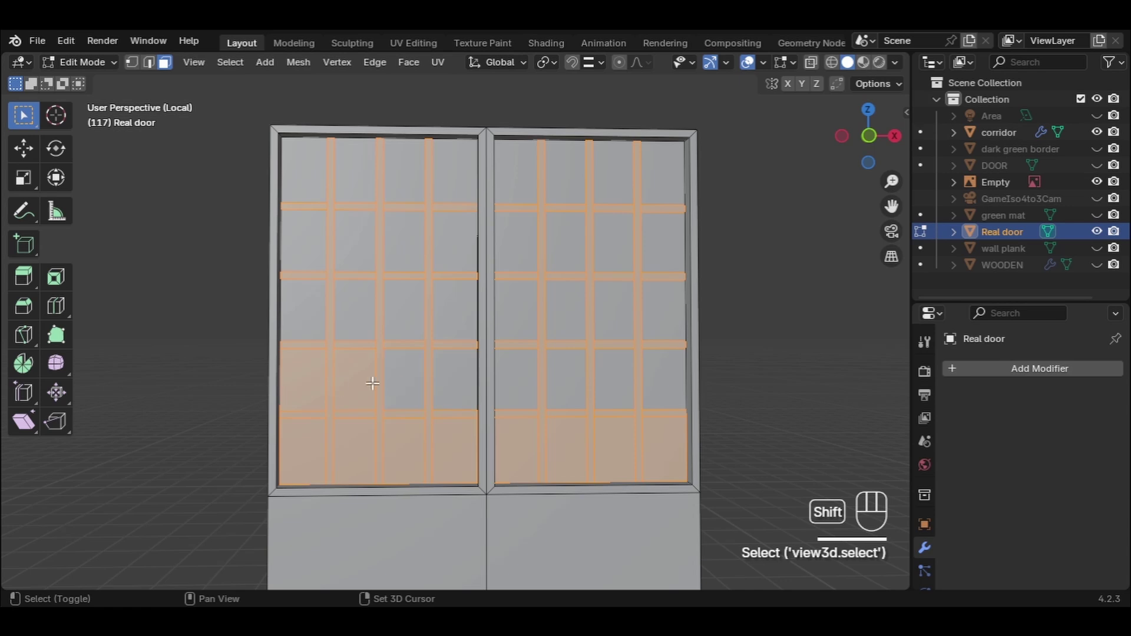
shift+click(350, 384)
shift+click(307, 377)
shift+click(309, 445)
shift+click(356, 448)
shift+click(404, 444)
shift+click(467, 444)
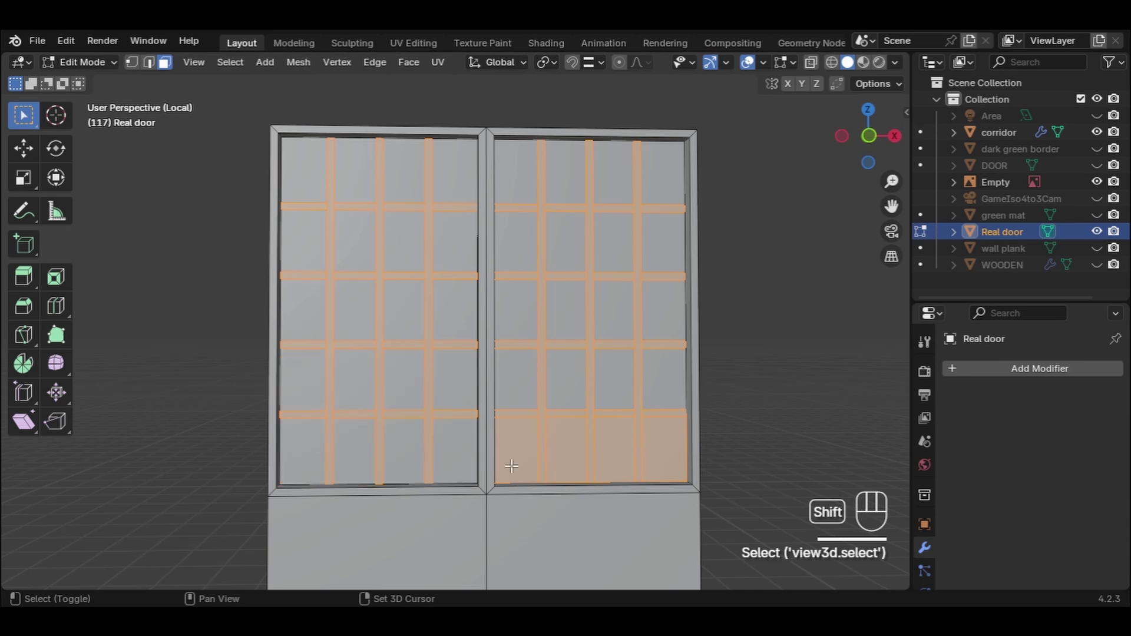
shift+click(524, 446)
shift+click(575, 456)
shift+click(659, 449)
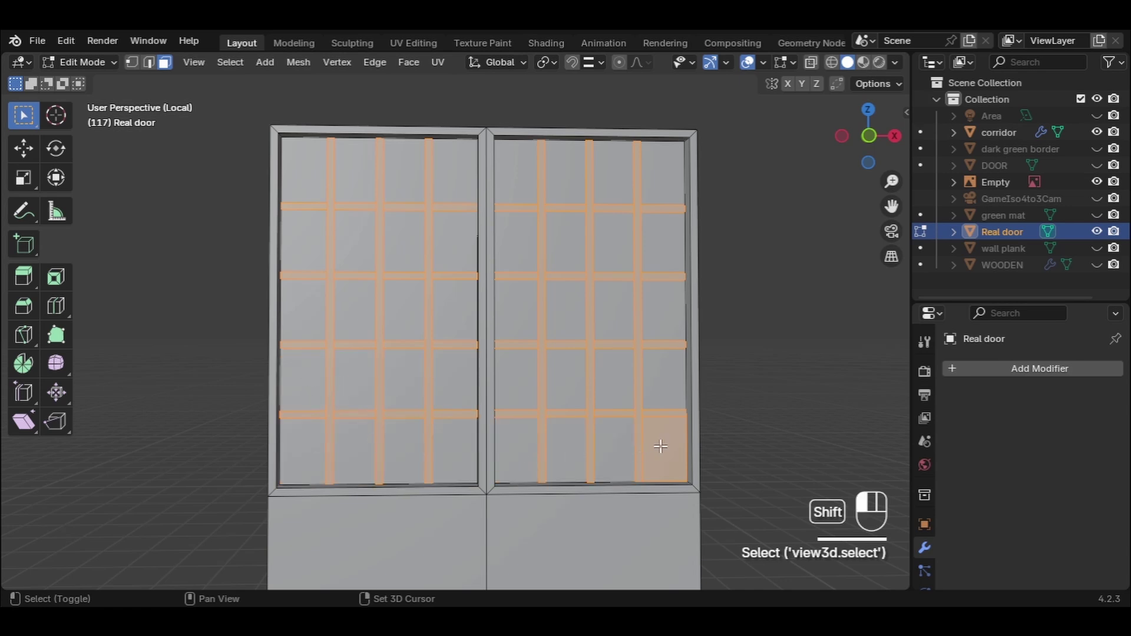
Step: Extrude the selected lattice strips about 0.098 m out from the recessed panels, using a wireframe side view of the door
middle_drag(631, 449, 450, 450)
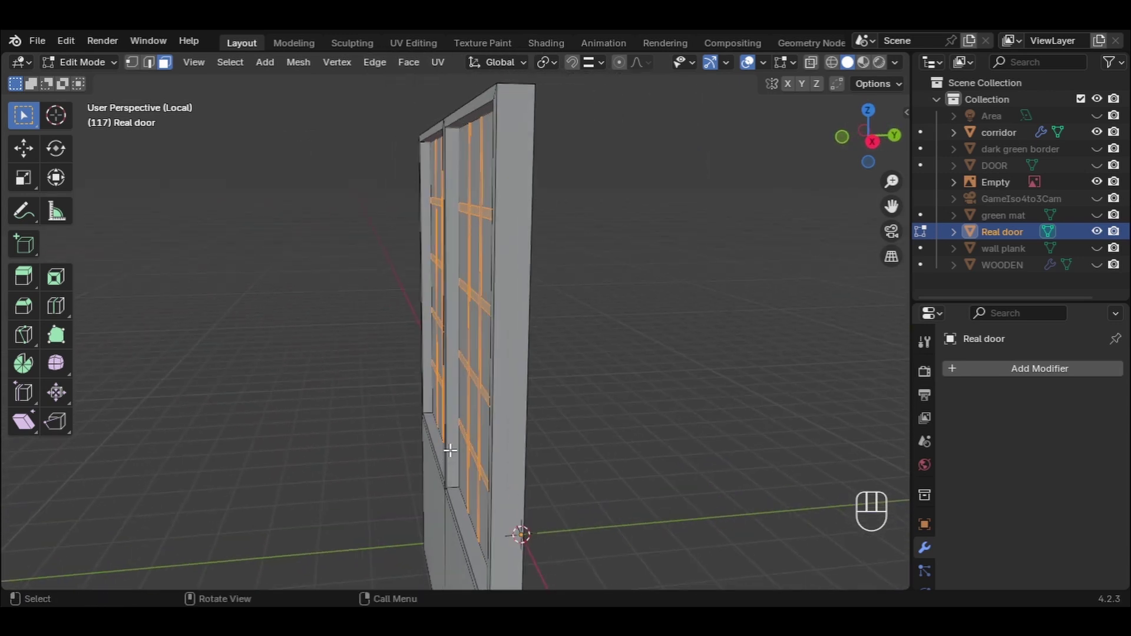
click(833, 62)
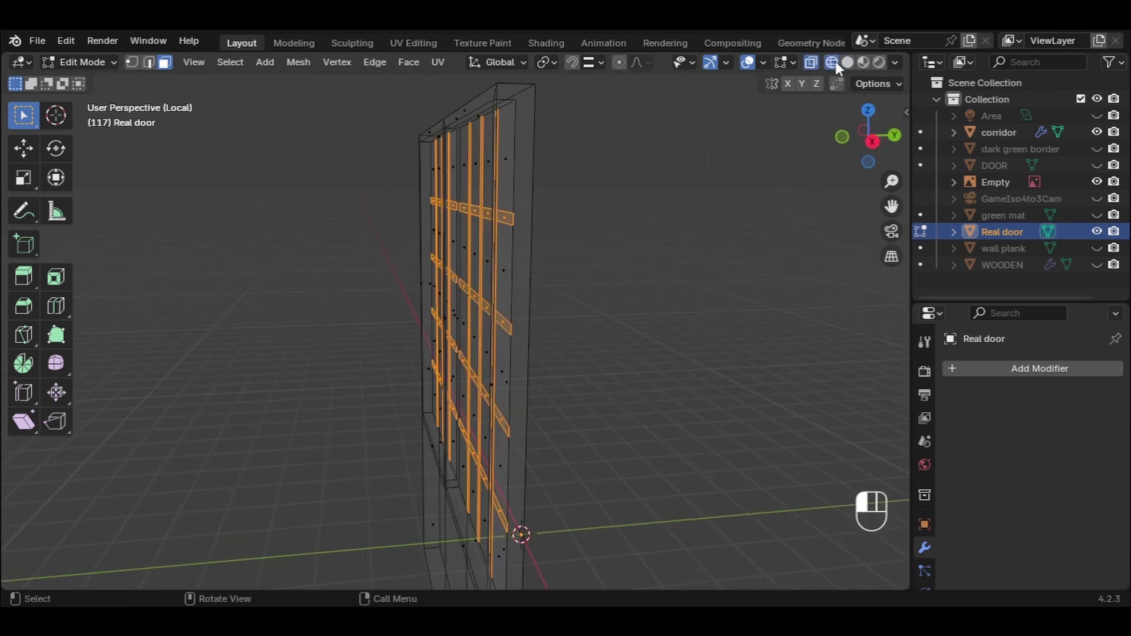
middle_drag(646, 321, 629, 317)
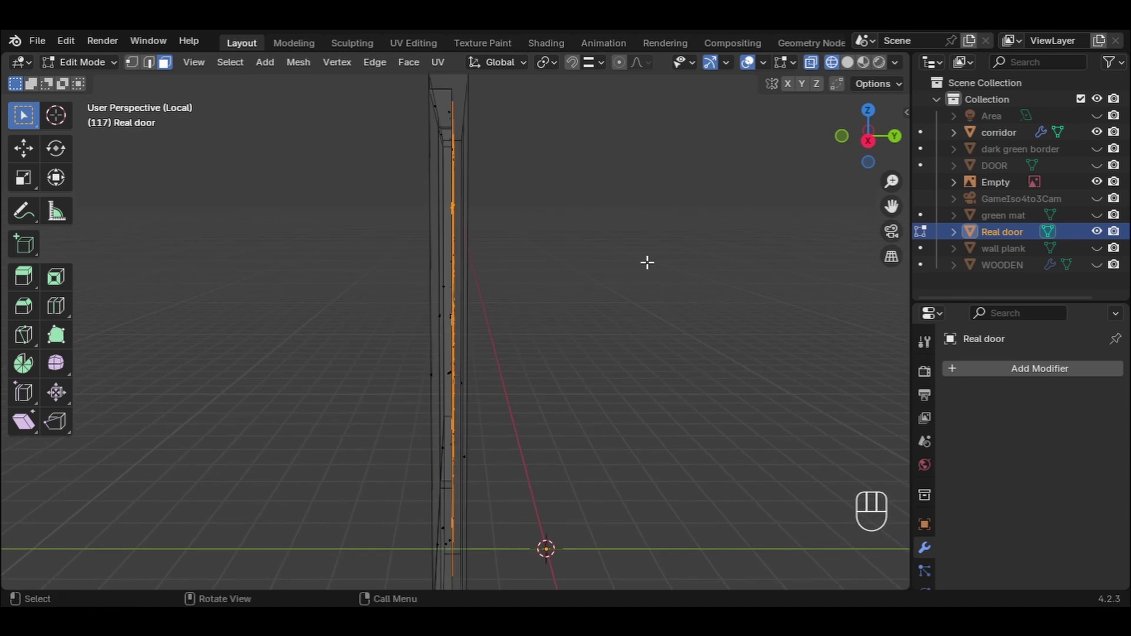
click(867, 141)
scroll(362, 291, up, 3)
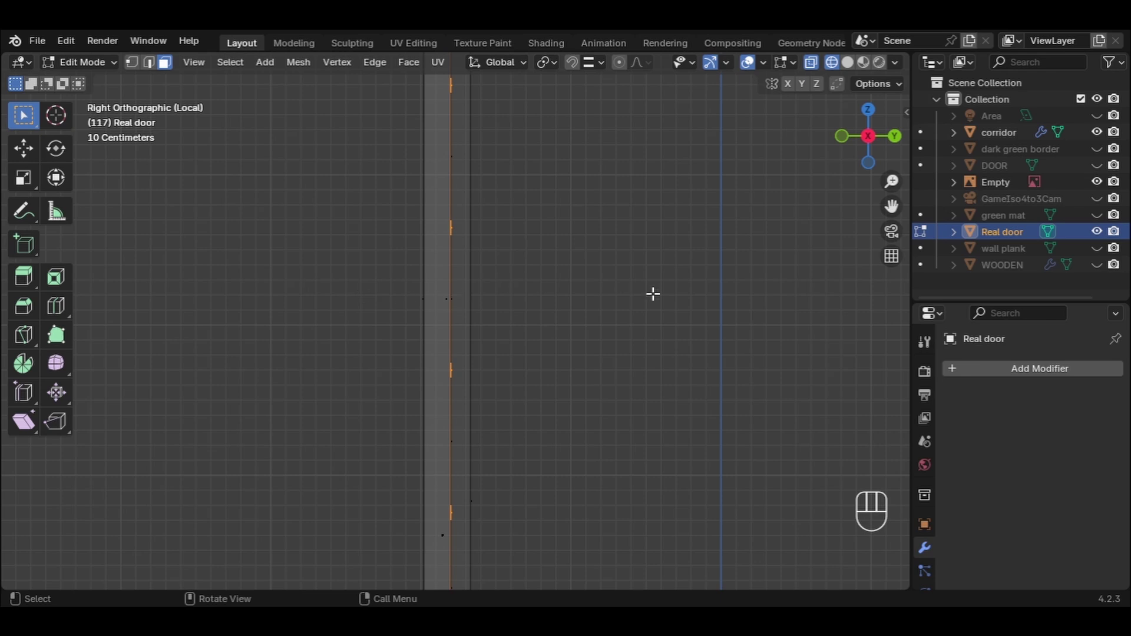
key(e)
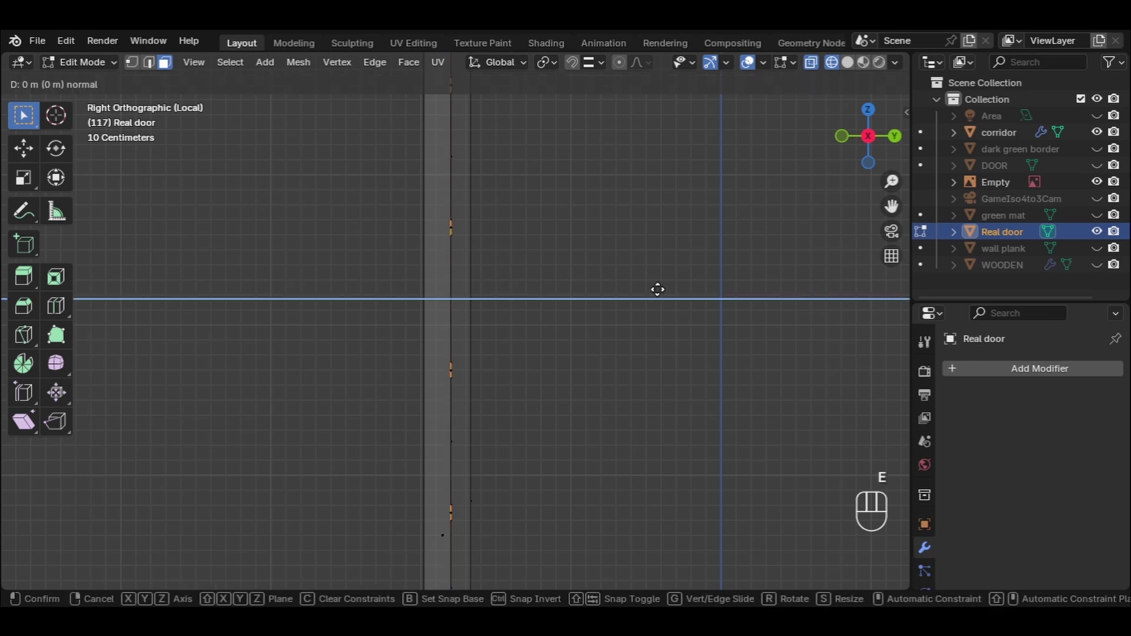
key(shift)
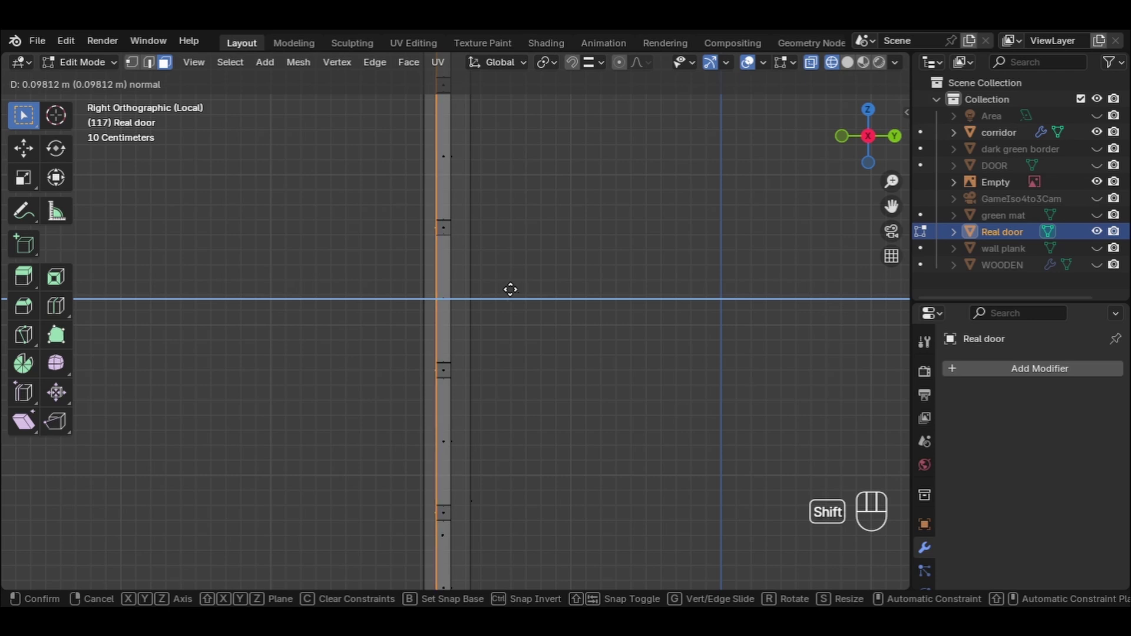
click(511, 289)
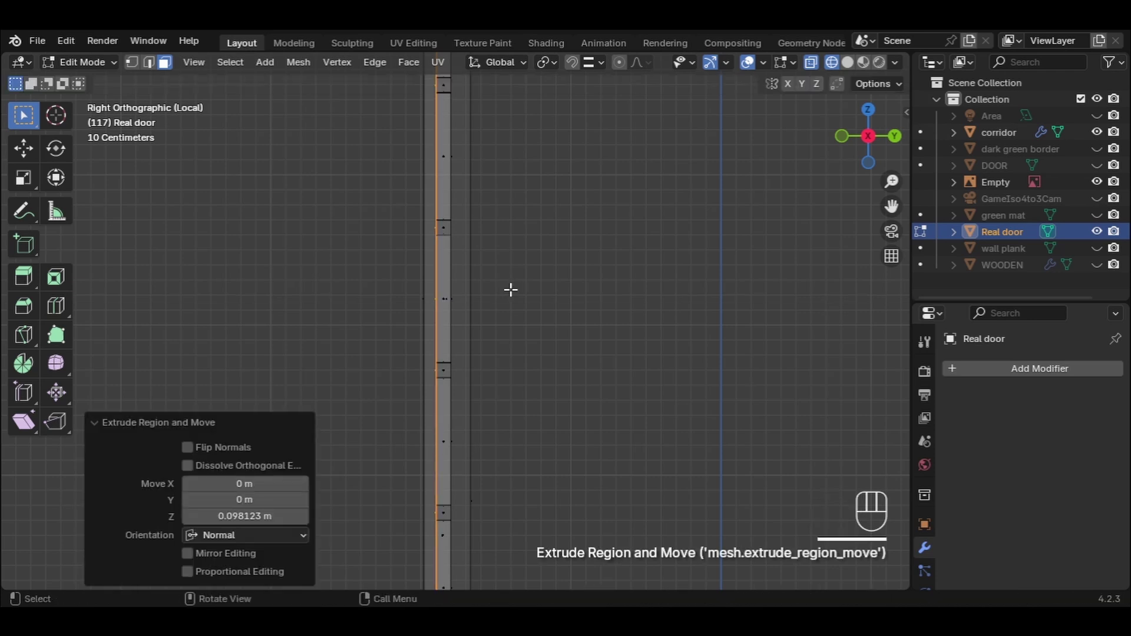
Step: Clear the selection, return to solid shading and examine the depth of the extruded lattice strips on both panels
click(351, 275)
mouse_move(350, 275)
middle_down()
mouse_move(379, 300)
mouse_move(472, 325)
mouse_move(523, 318)
mouse_move(574, 267)
middle_up()
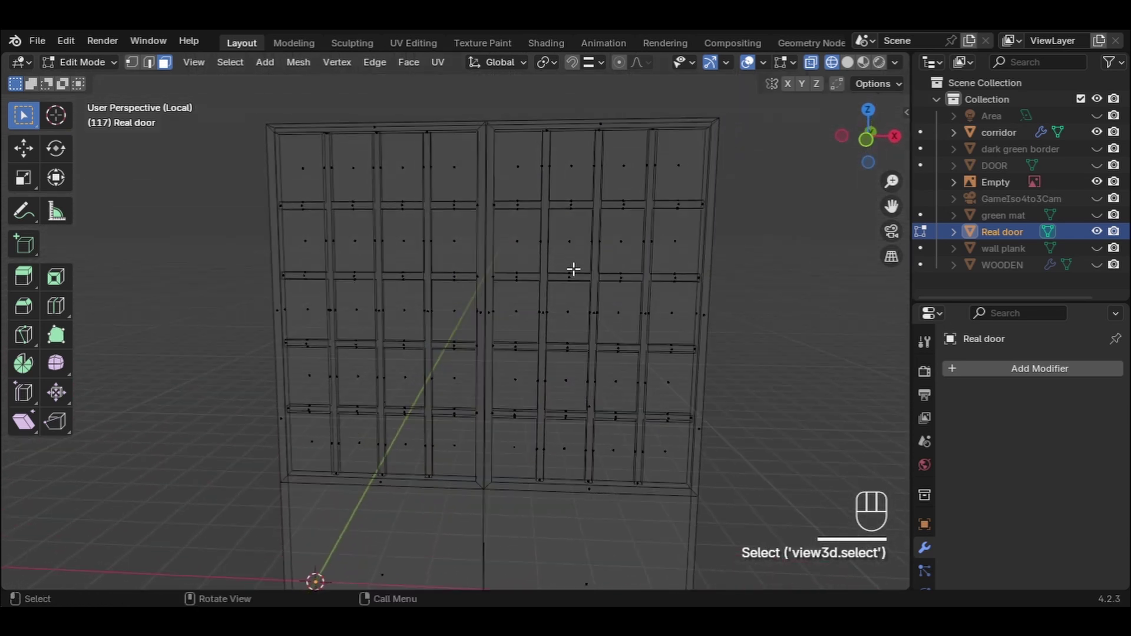
click(847, 63)
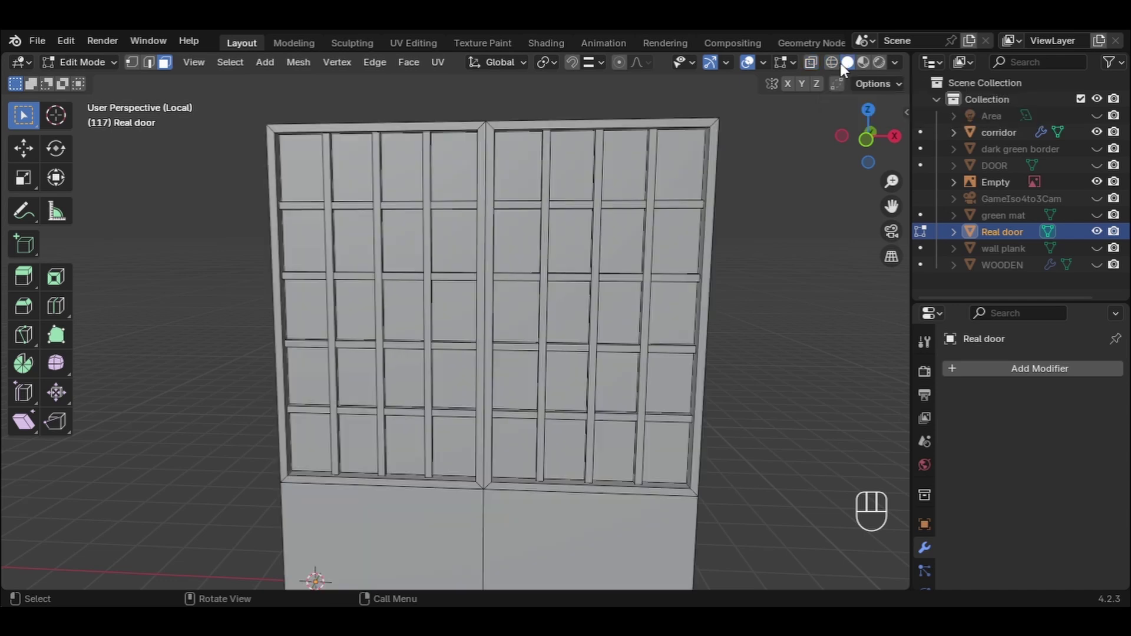
middle_drag(703, 316, 489, 389)
scroll(489, 389, up, 6)
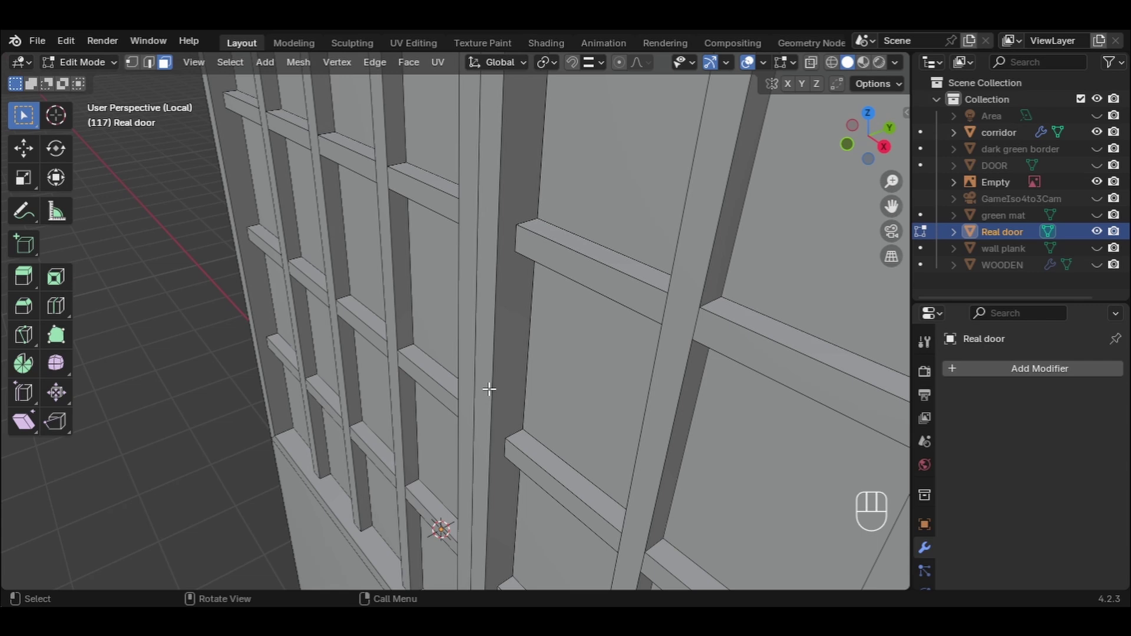
scroll(489, 389, down, 5)
middle_drag(489, 389, 473, 342)
scroll(541, 371, down, 1)
scroll(381, 328, down, 1)
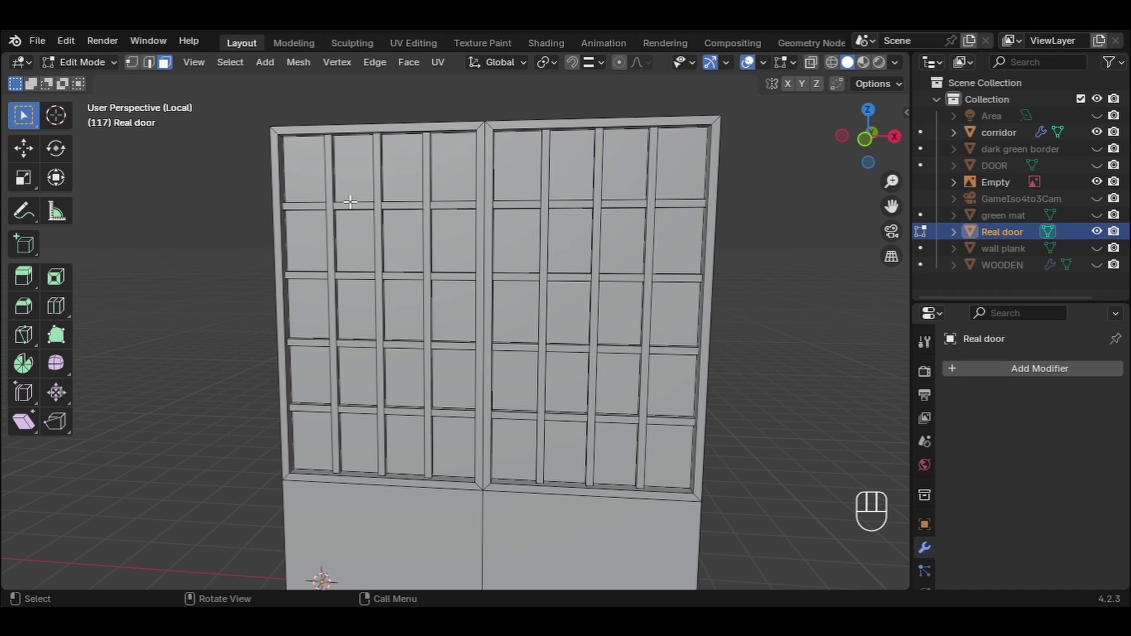
Step: Select the eight square panes in the top row across both door panels
click(303, 181)
click(353, 173)
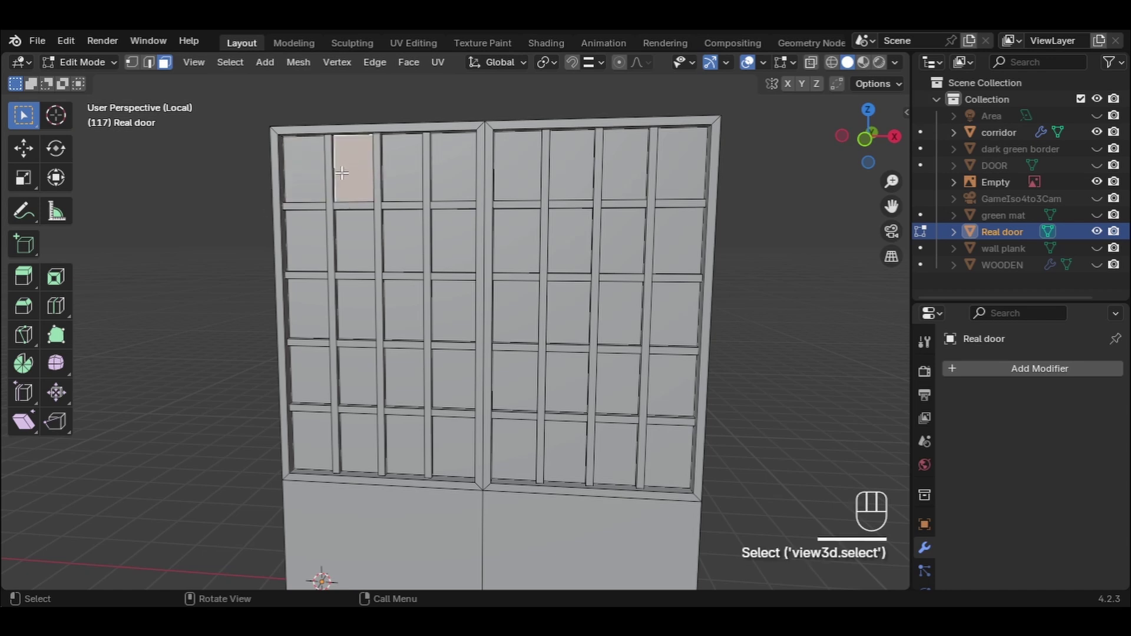
middle_drag(336, 261, 417, 311)
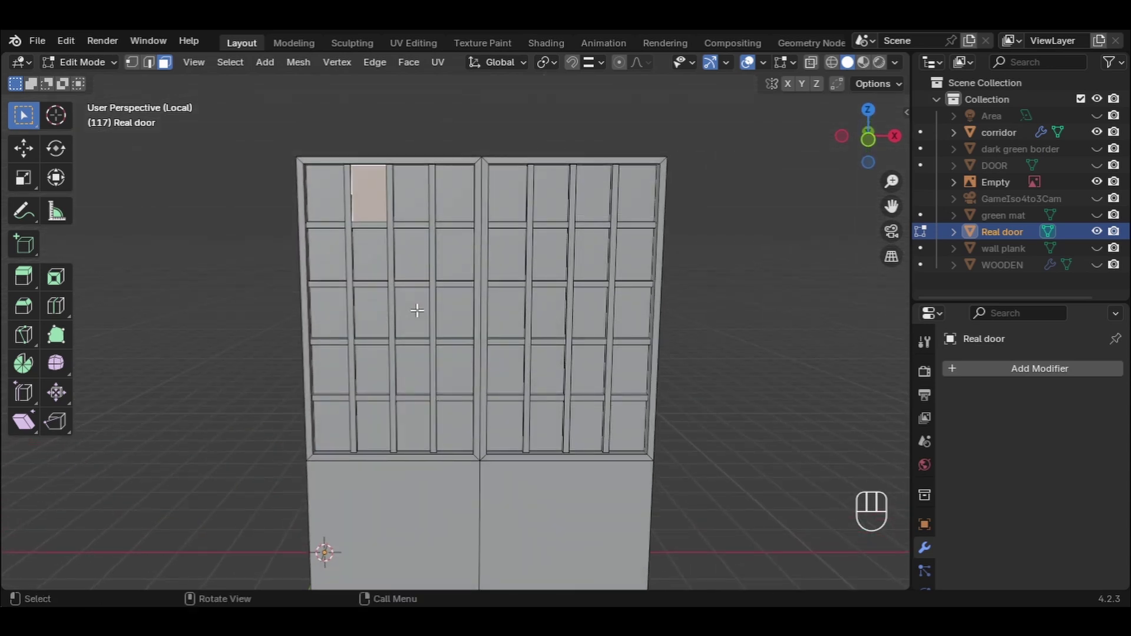
key(shift)
shift+click(334, 204)
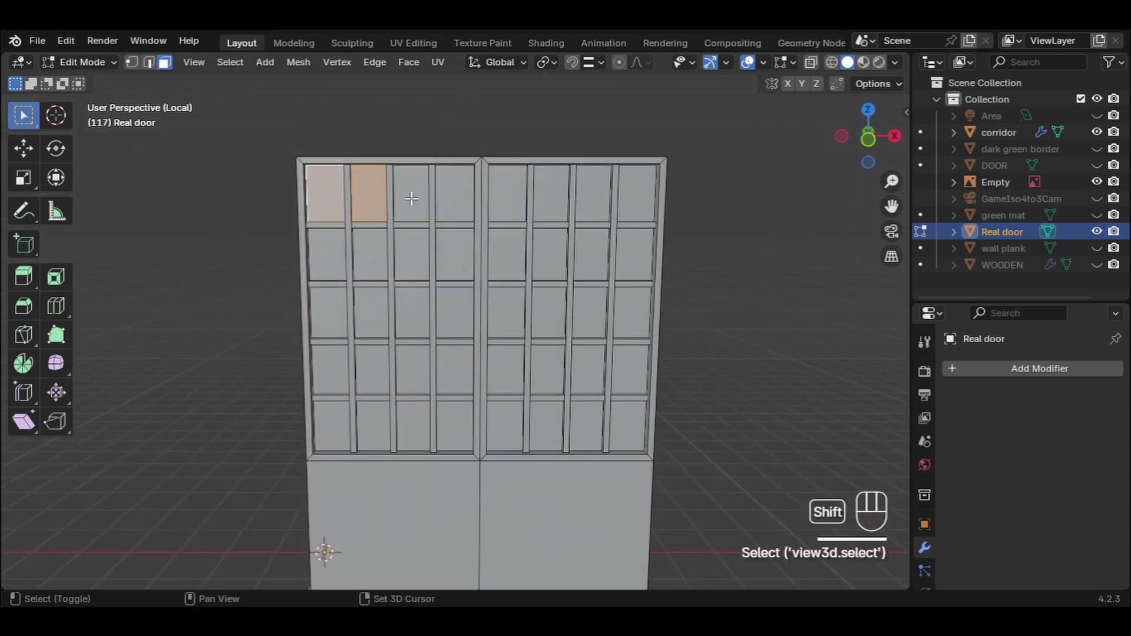
shift+click(412, 198)
shift+click(462, 194)
shift+click(506, 202)
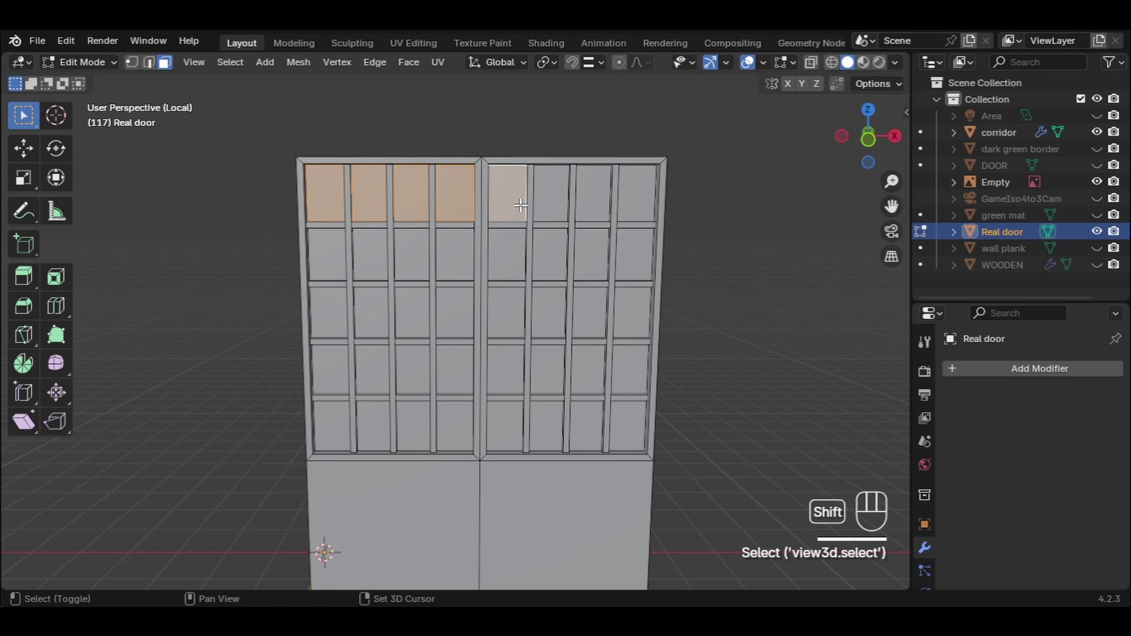
shift+click(556, 203)
shift+click(593, 197)
shift+click(636, 194)
Step: Add the eight panes of the second row across both panels to the selection
shift+click(644, 252)
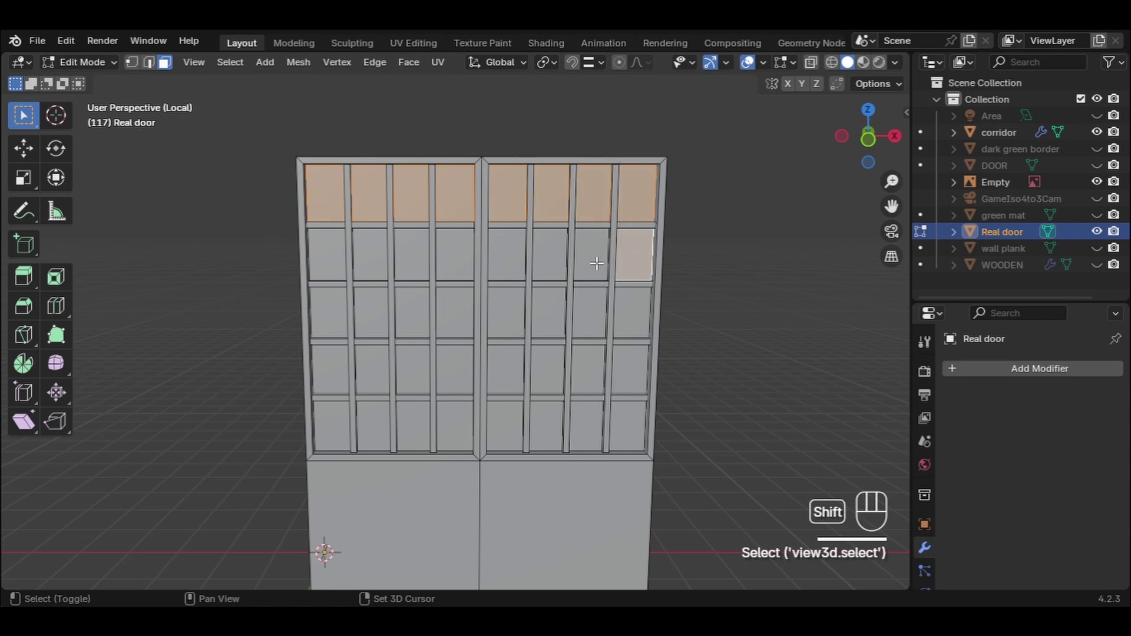
shift+click(596, 259)
shift+click(554, 253)
shift+click(498, 242)
shift+click(459, 254)
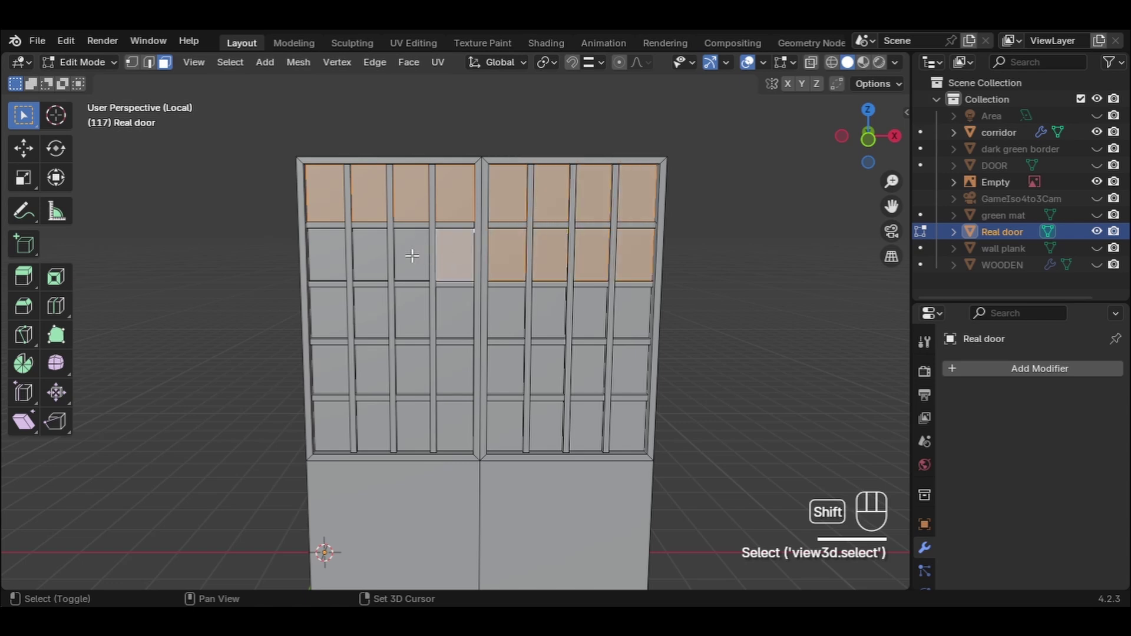
shift+click(412, 255)
shift+click(363, 261)
shift+click(330, 259)
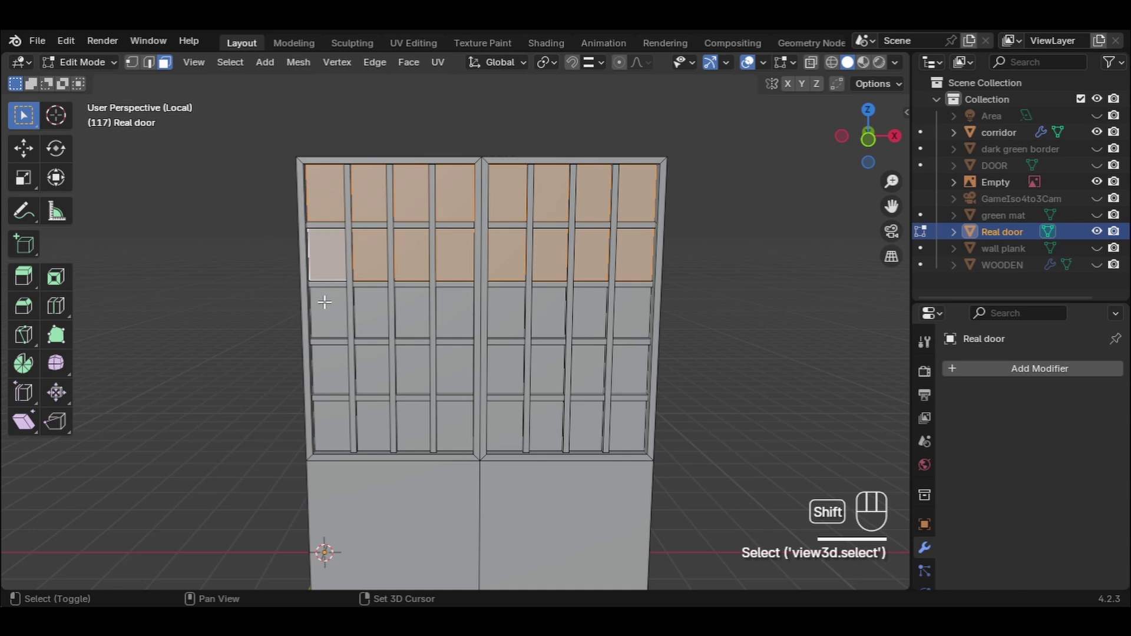
Step: Add the eight panes of the third row across both panels to the selection
shift+click(326, 304)
shift+click(372, 312)
shift+click(416, 317)
shift+click(458, 317)
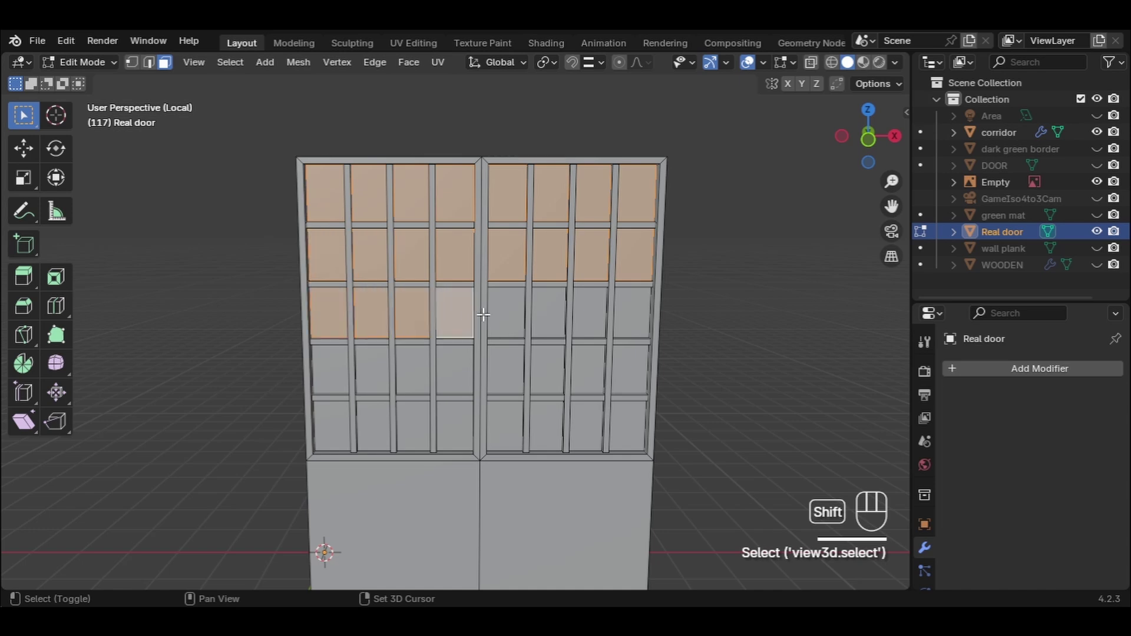
shift+click(504, 315)
shift+click(547, 311)
shift+click(584, 308)
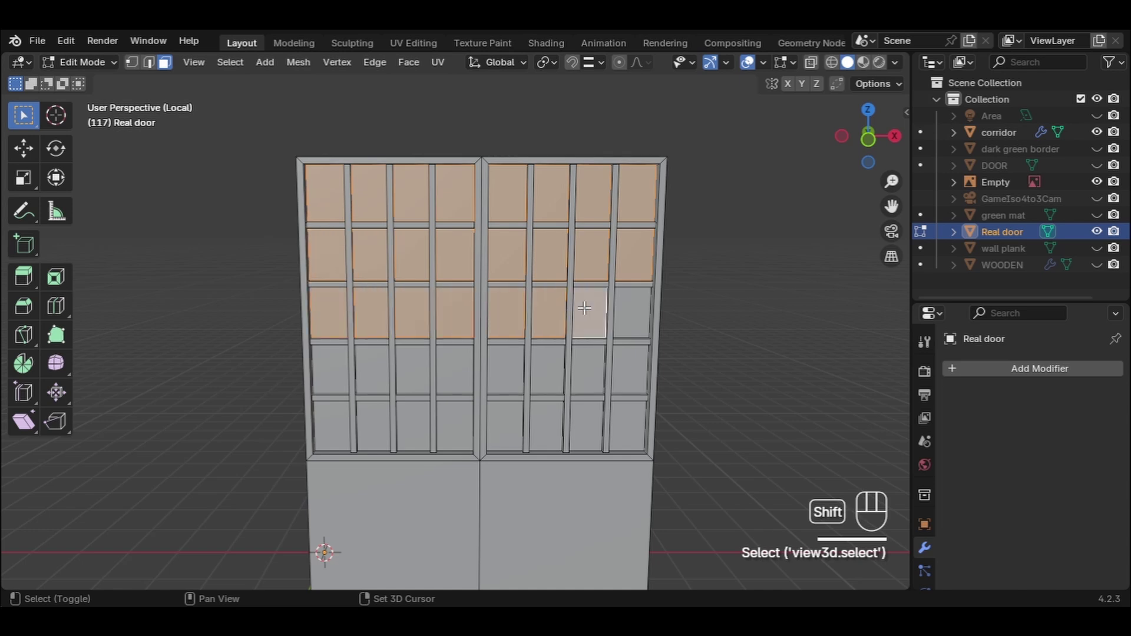
shift+click(633, 310)
Step: Add the eight panes of the fourth row across both panels to the selection
shift+click(628, 370)
shift+click(584, 371)
shift+click(517, 369)
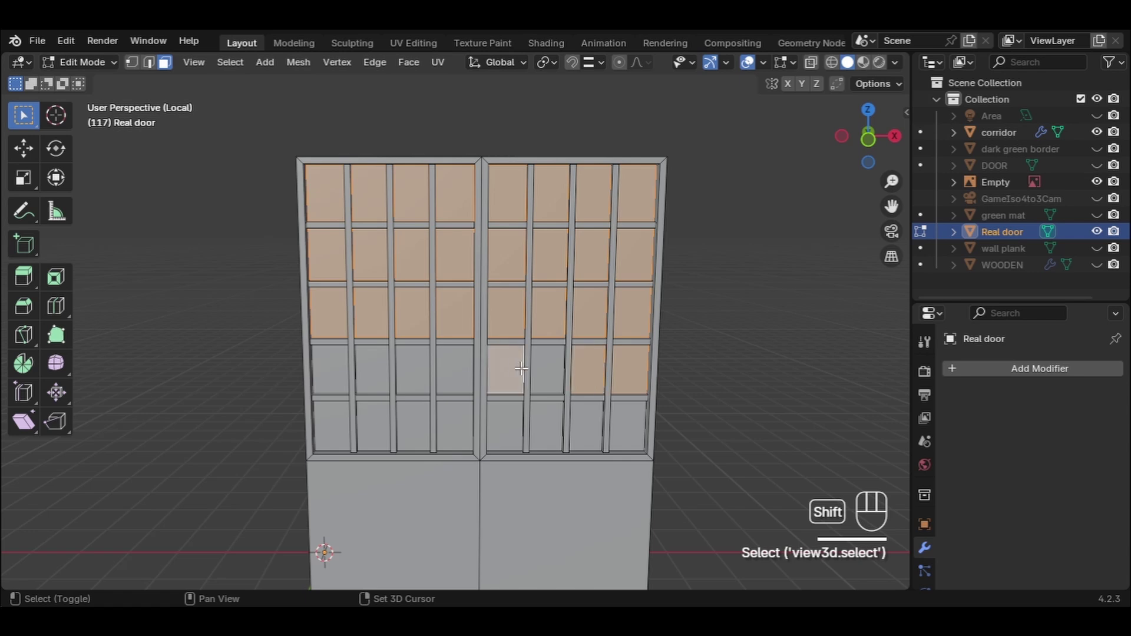
shift+click(549, 369)
shift+click(455, 369)
shift+click(409, 374)
shift+click(369, 367)
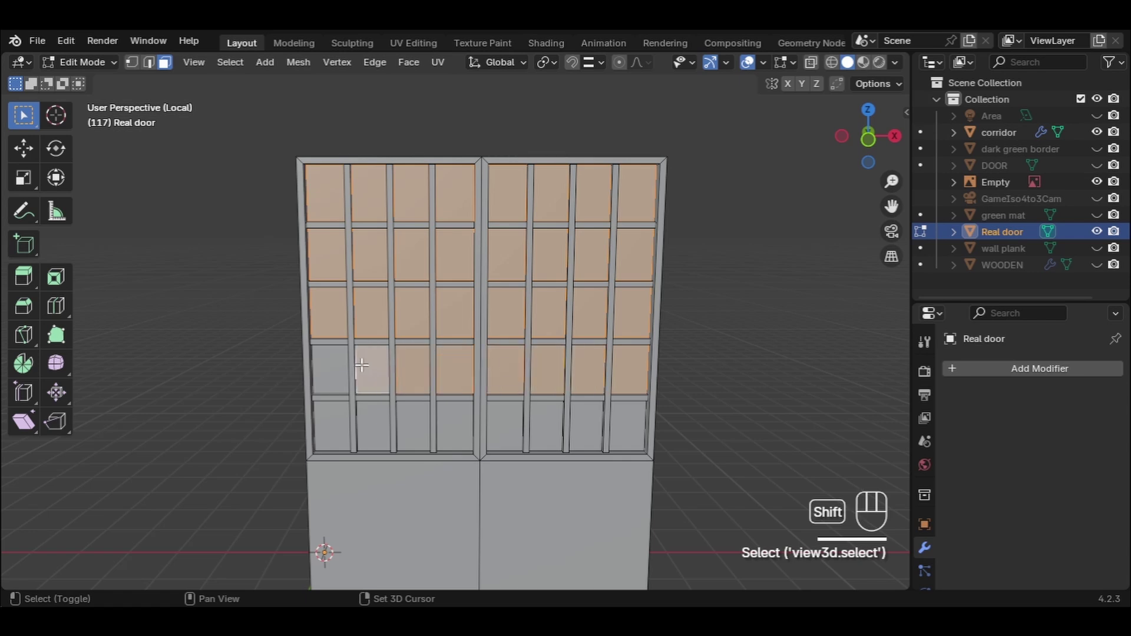
shift+click(333, 370)
Step: Add the eight panes of the bottom row across both panels to the selection
shift+click(333, 432)
shift+click(389, 425)
shift+click(420, 425)
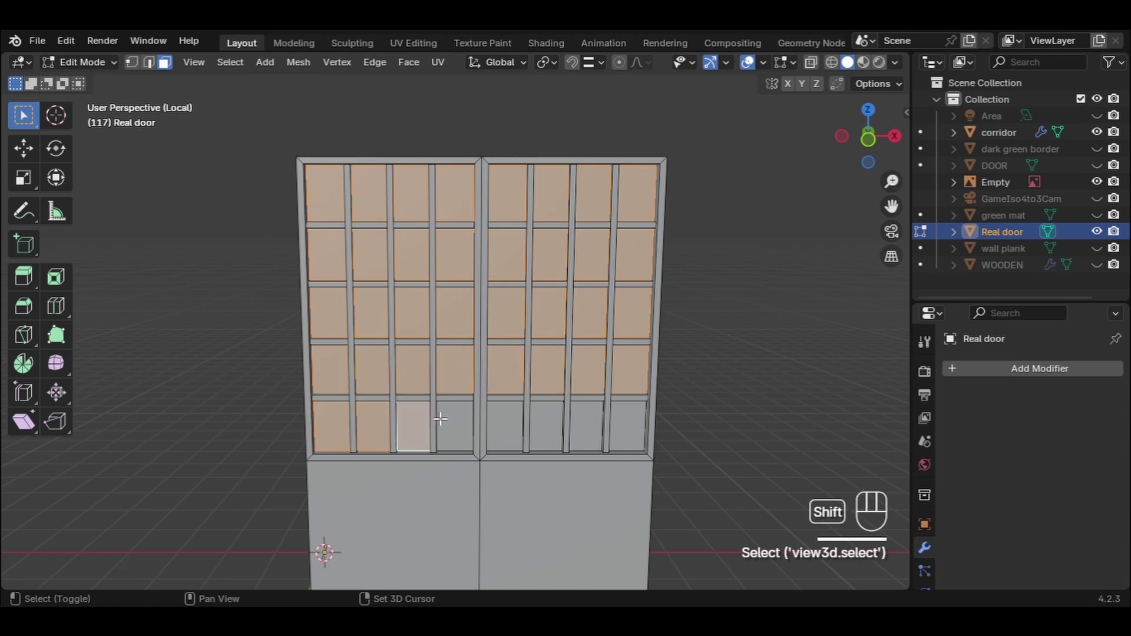
shift+click(455, 421)
shift+click(512, 425)
shift+click(557, 435)
shift+click(589, 432)
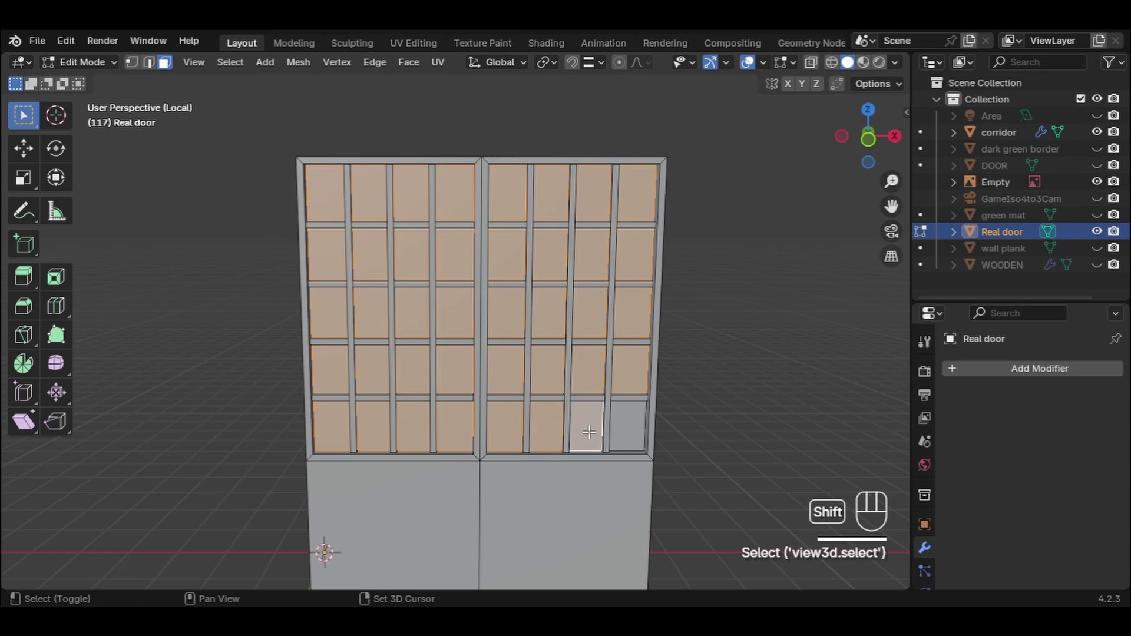
shift+click(638, 433)
Step: Duplicate the selected pane faces in place, separate the copy into its own object and return to Object Mode
middle_drag(633, 430, 523, 449)
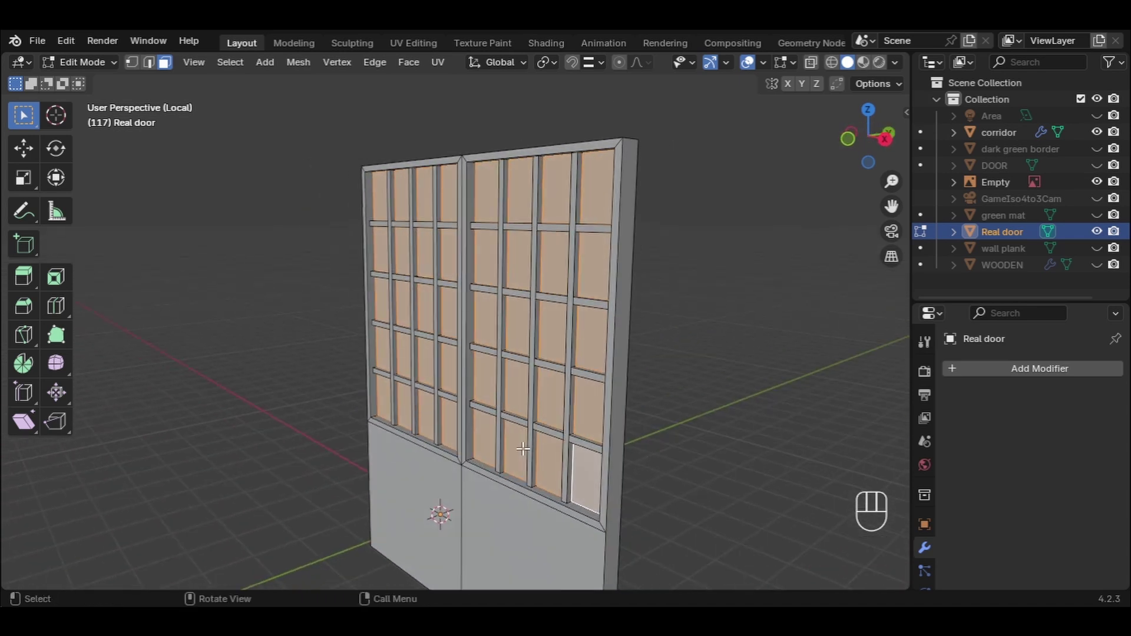
key(shift+d)
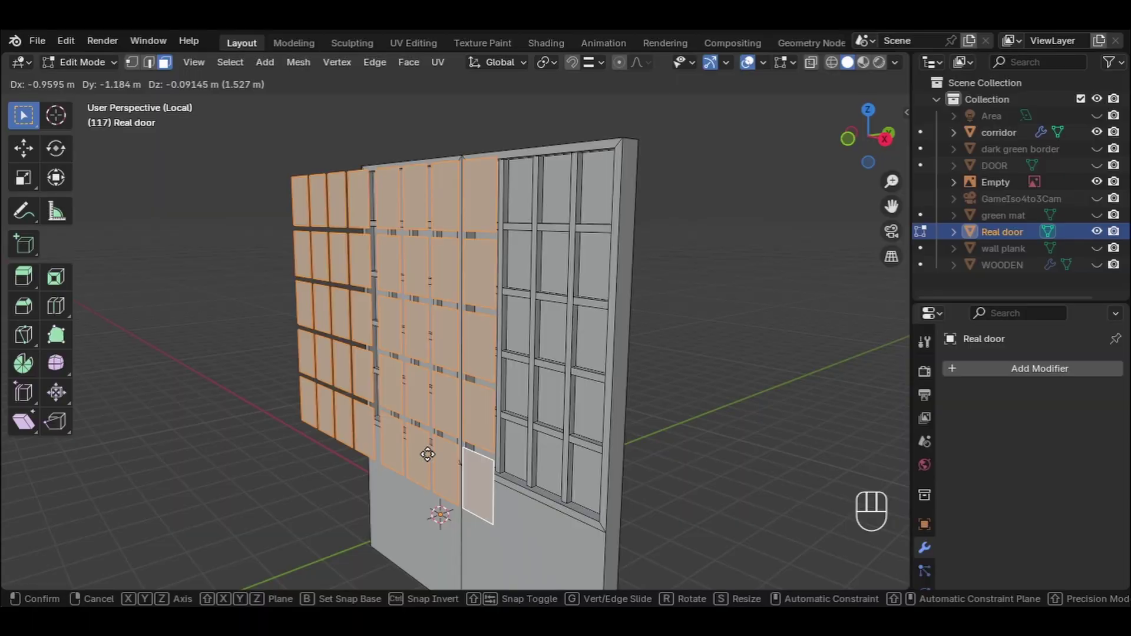
right_click(428, 455)
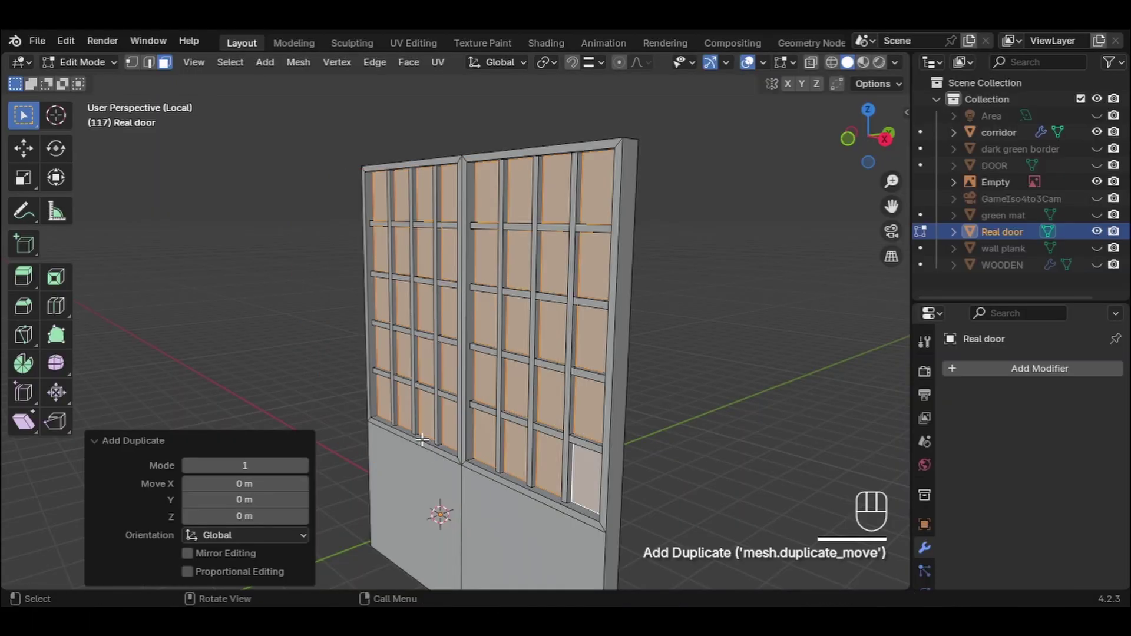
key(p)
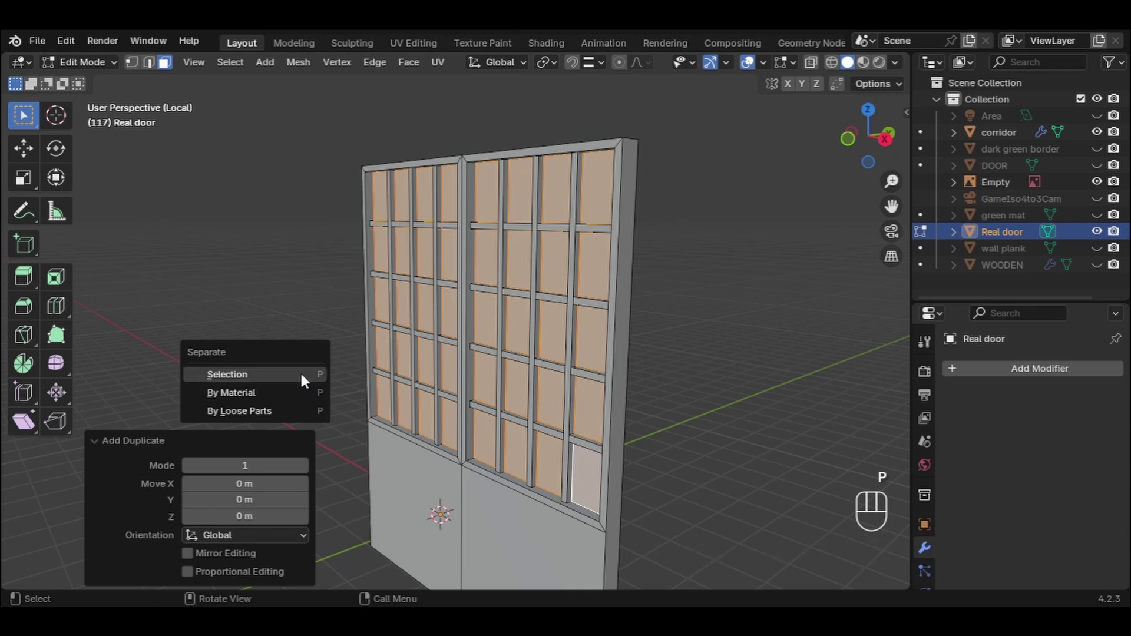
click(301, 374)
key(Tab)
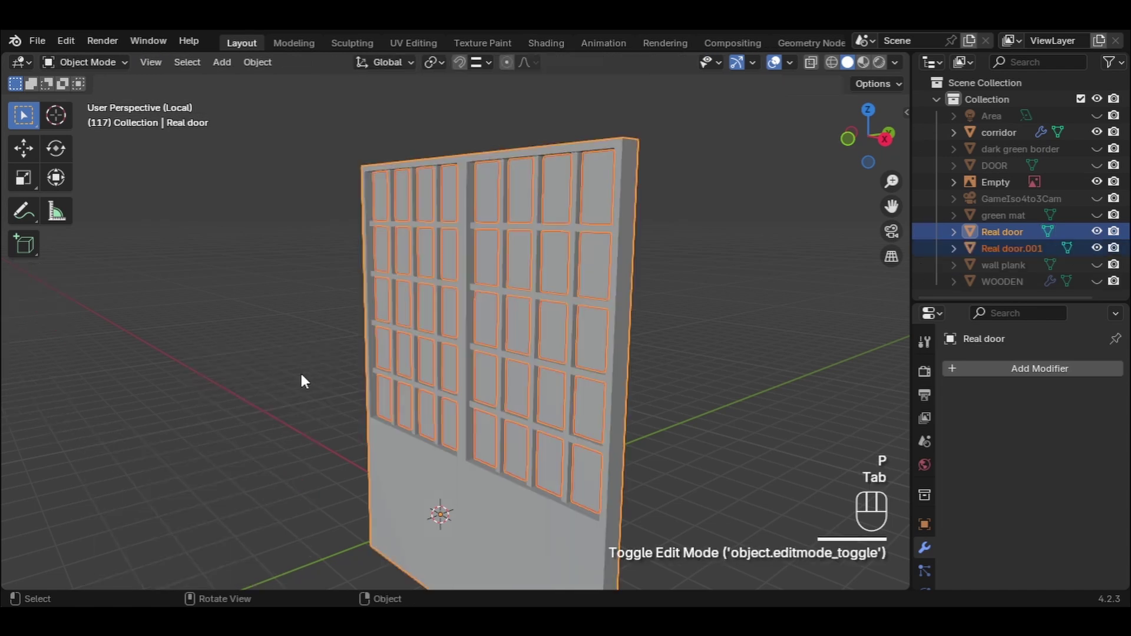
Step: Rename the separated panes object, Real door.001, to "window panels"
click(994, 248)
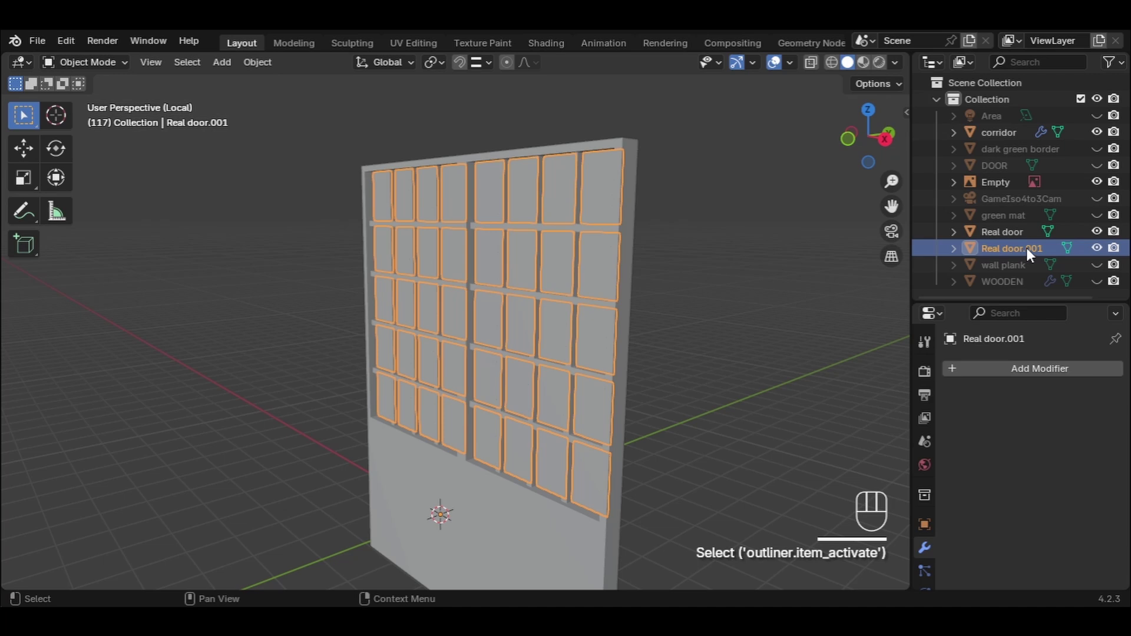
key(F2)
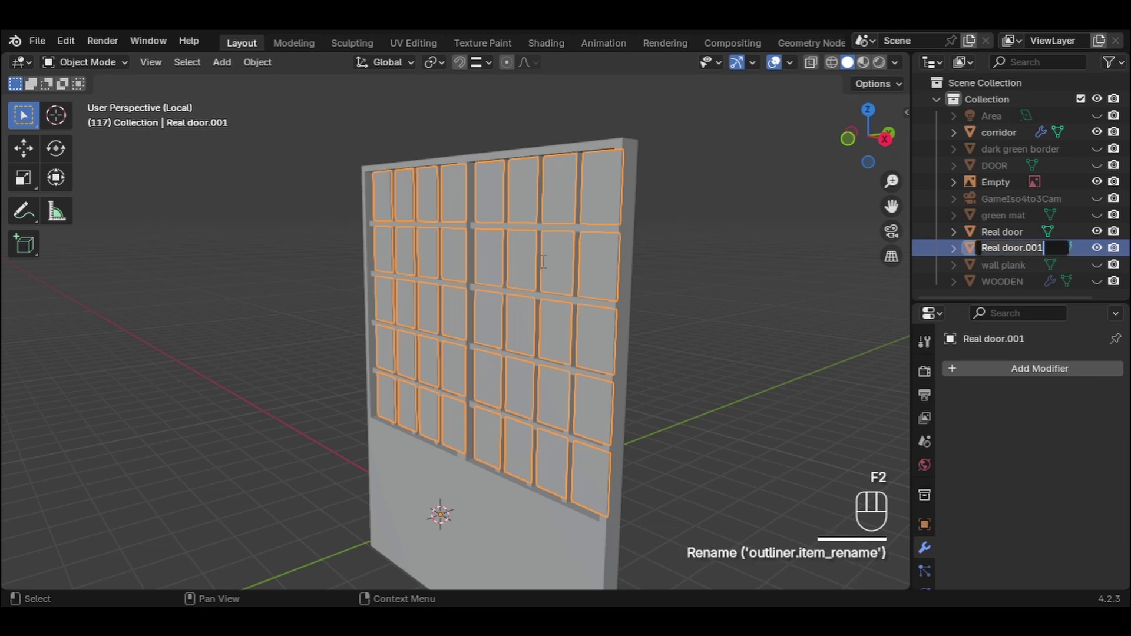
key(BackSpace)
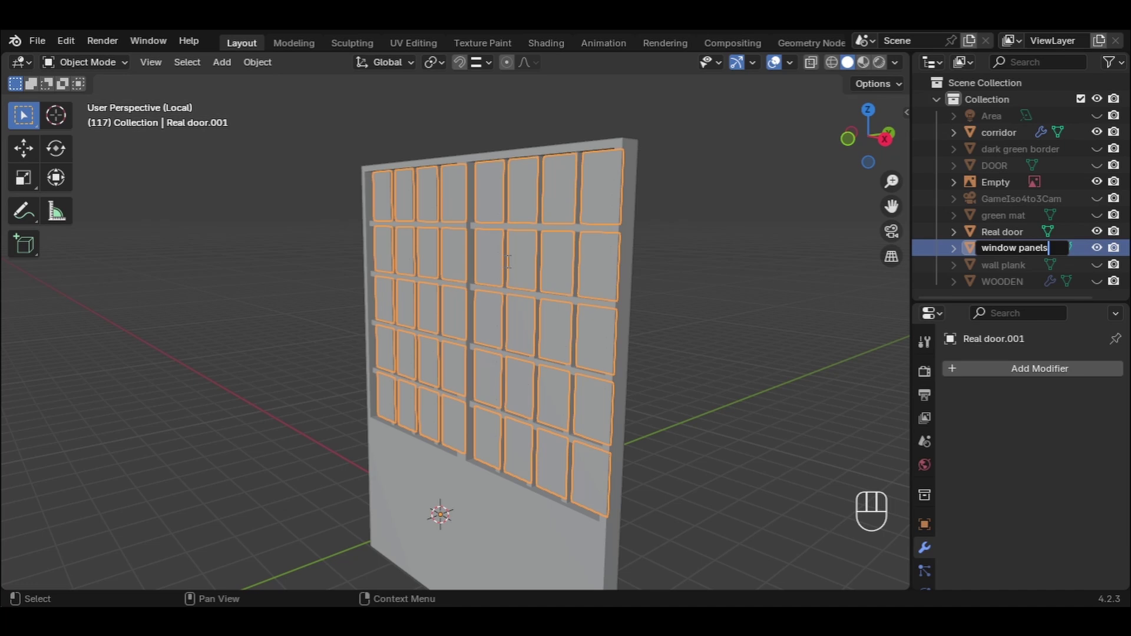
key(Return)
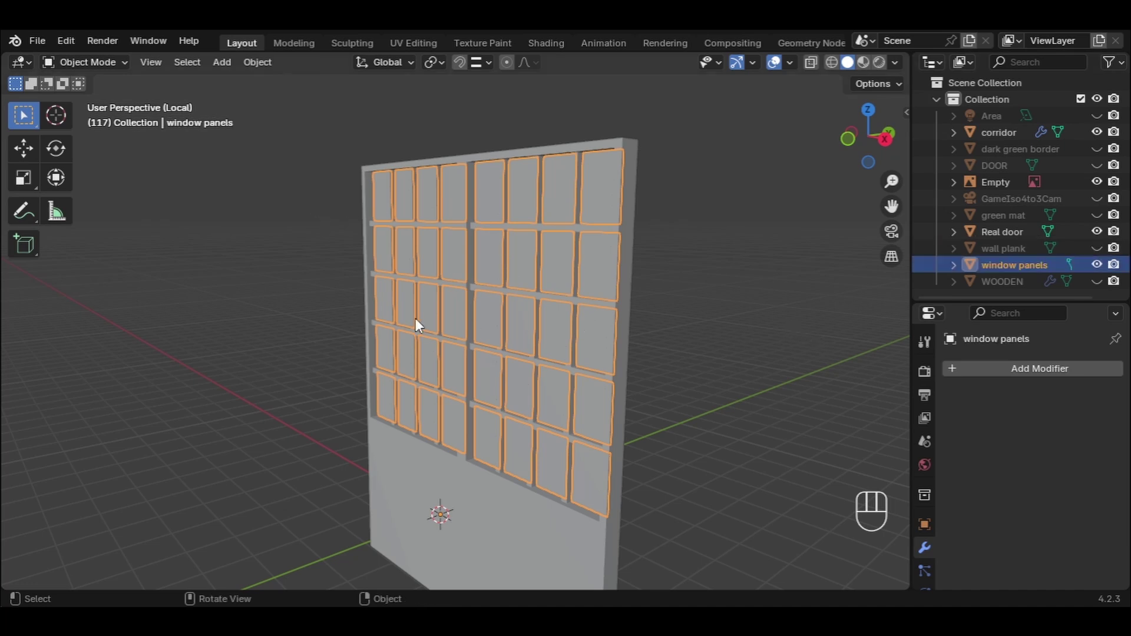
Step: Deselect the window panels and select the Real door object from a closer front view
middle_drag(415, 318, 674, 347)
click(743, 342)
middle_drag(743, 342, 772, 356)
scroll(510, 293, up, 5)
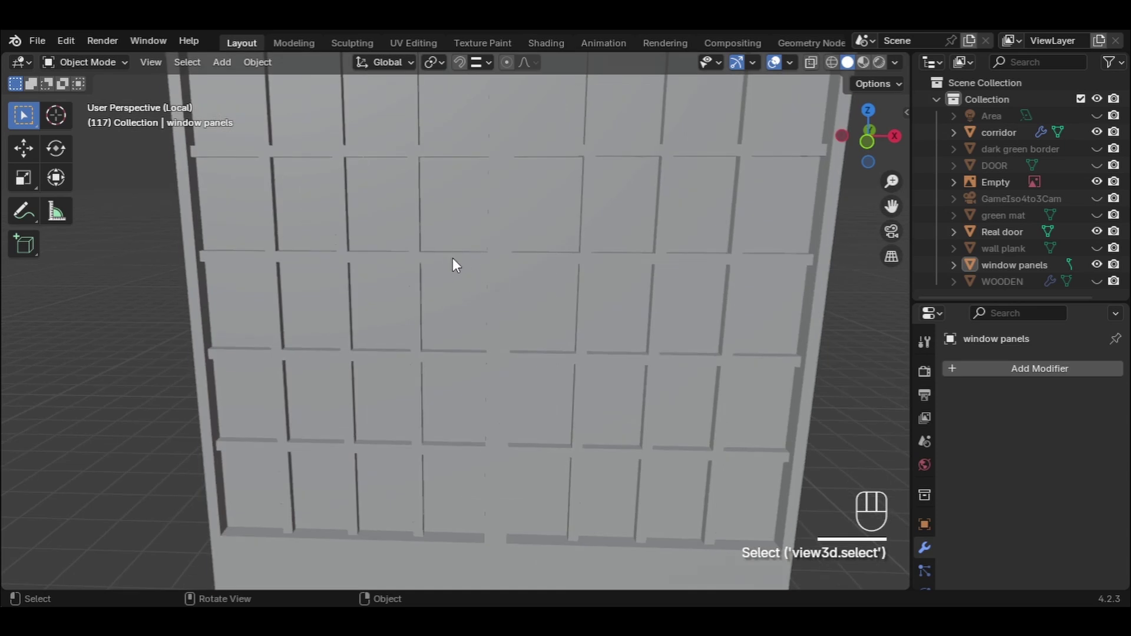
click(454, 265)
middle_drag(813, 354, 770, 399)
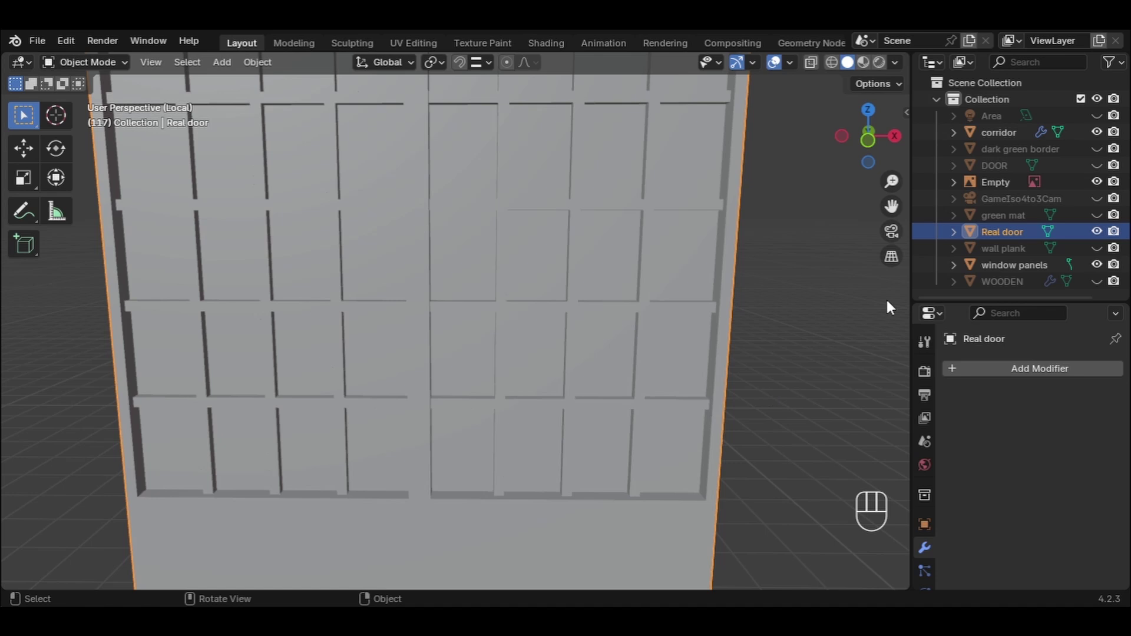
Step: Try a Bevel modifier with 5 segments on the Real door and remove it
click(953, 368)
click(914, 369)
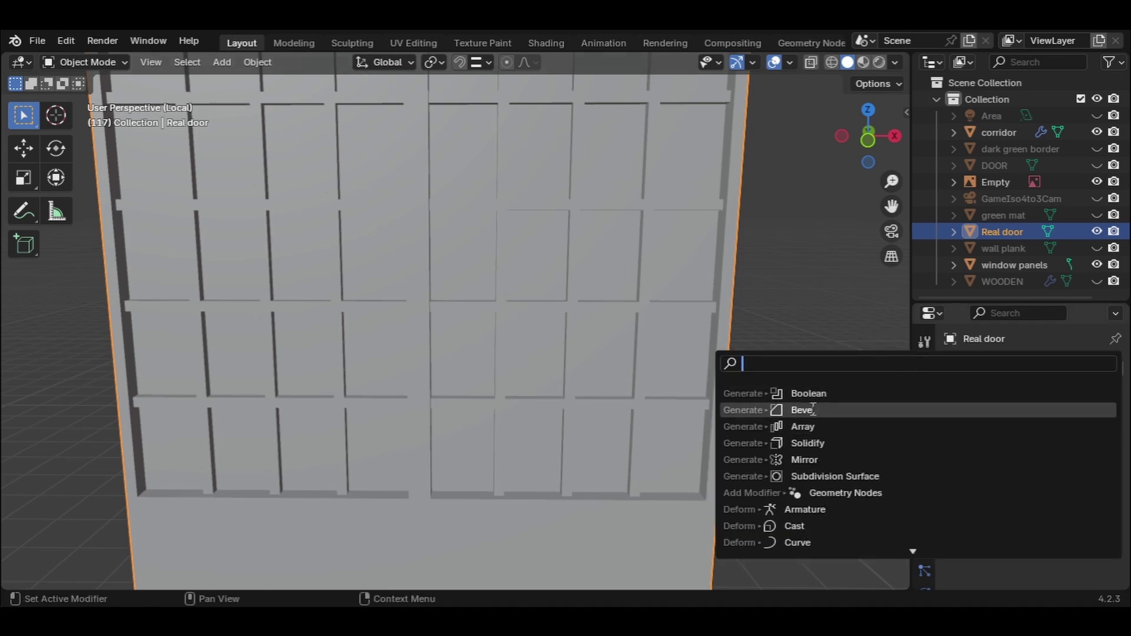
click(811, 409)
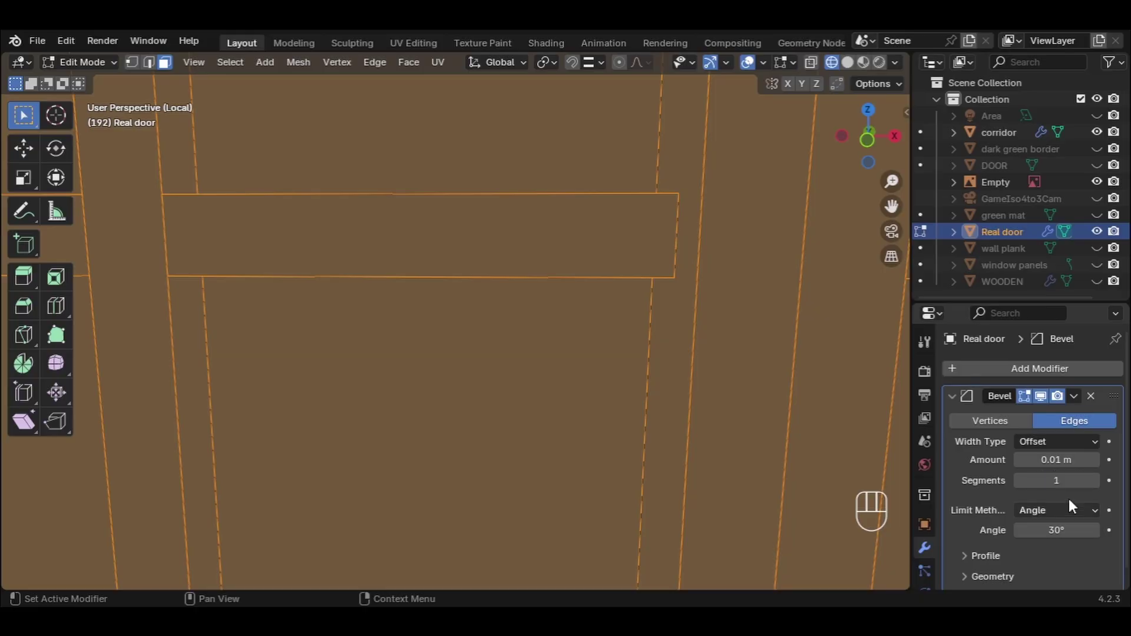
drag(1093, 480, 1117, 480)
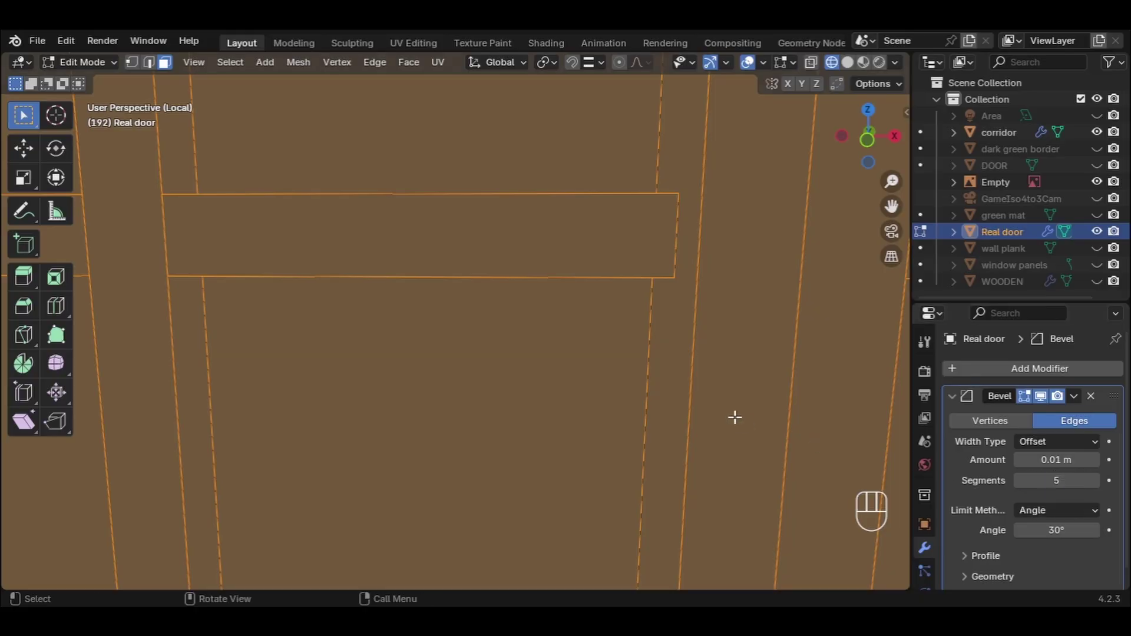
scroll(689, 429, down, 5)
middle_drag(687, 430, 331, 266)
click(331, 265)
middle_drag(344, 353, 448, 333)
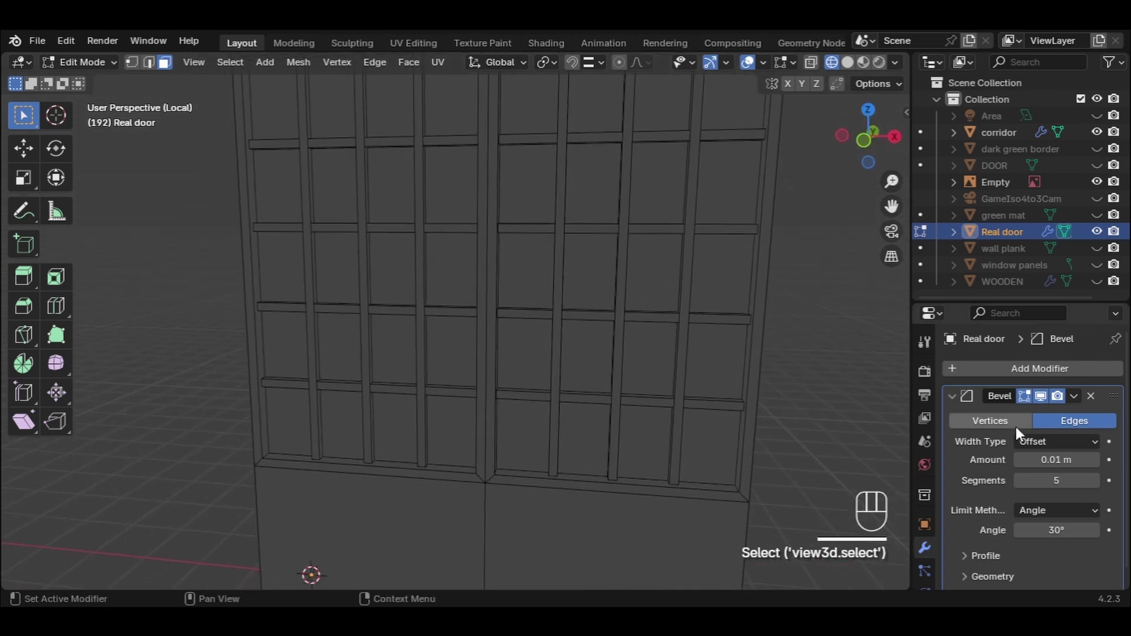
click(1091, 396)
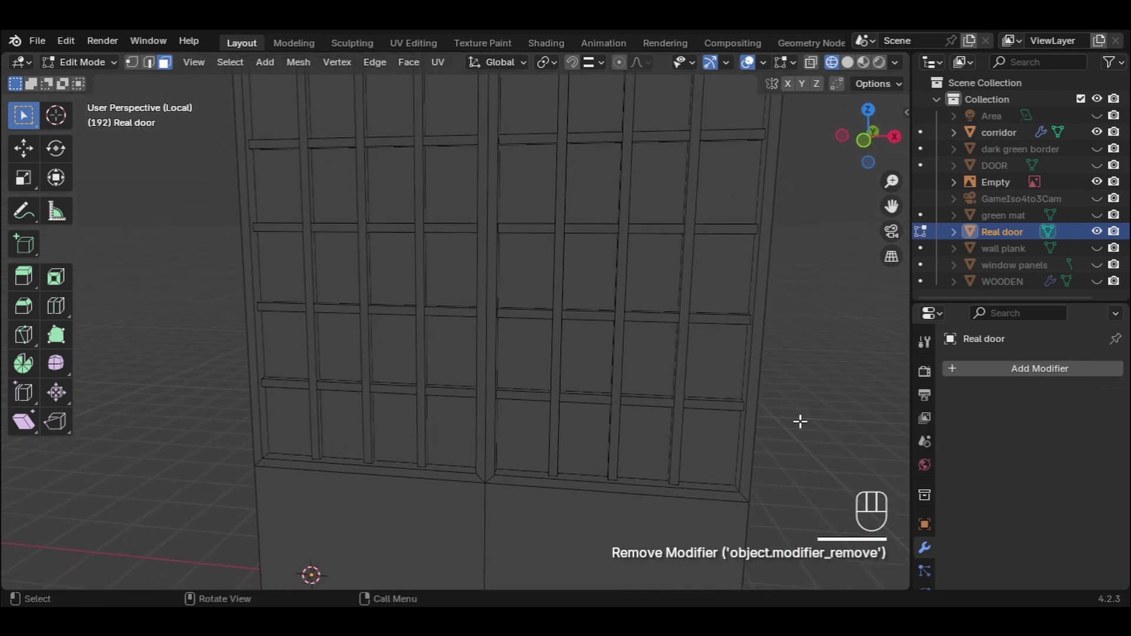
Step: Select the front faces of the six vertical lattice bars across both door panels
scroll(801, 422, down, 5)
middle_drag(780, 387, 695, 396)
scroll(295, 248, up, 3)
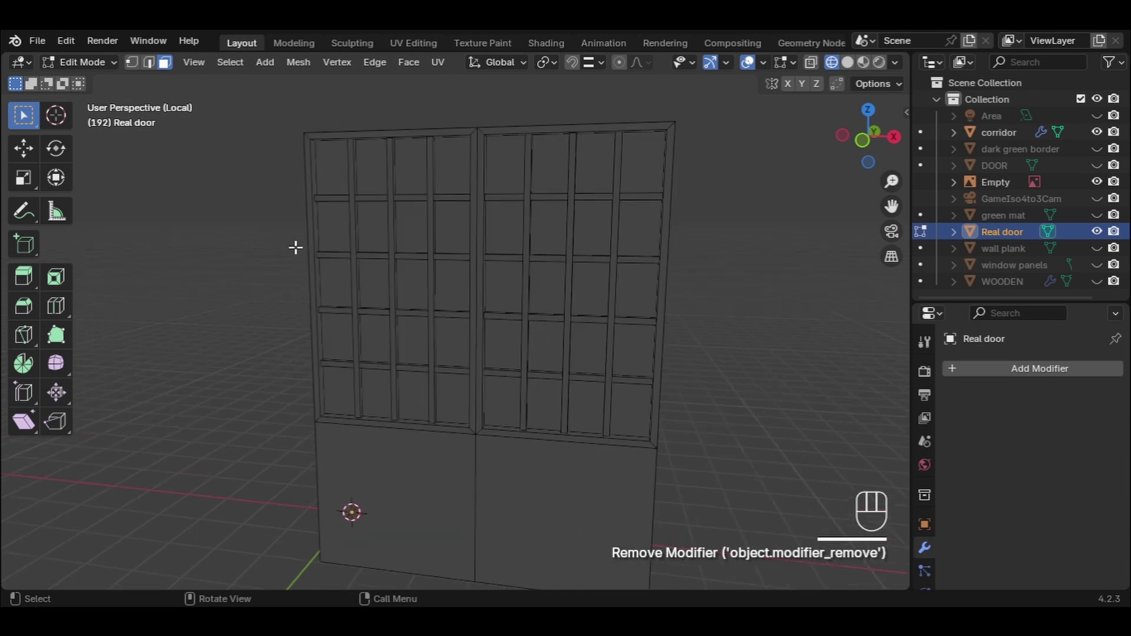
middle_drag(717, 348, 746, 337)
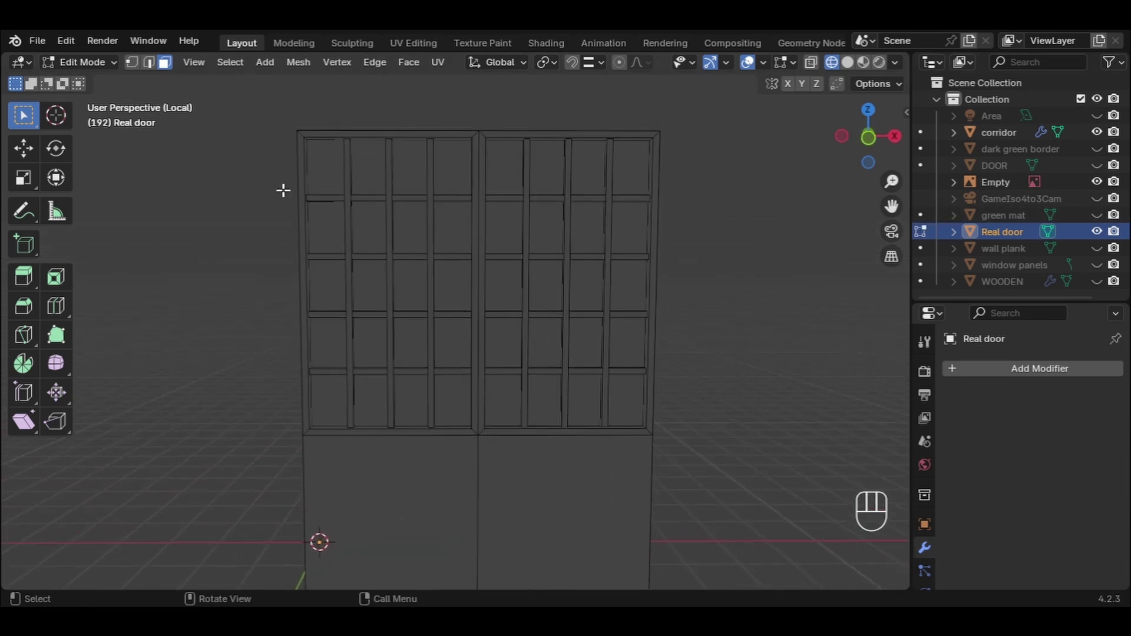
click(346, 168)
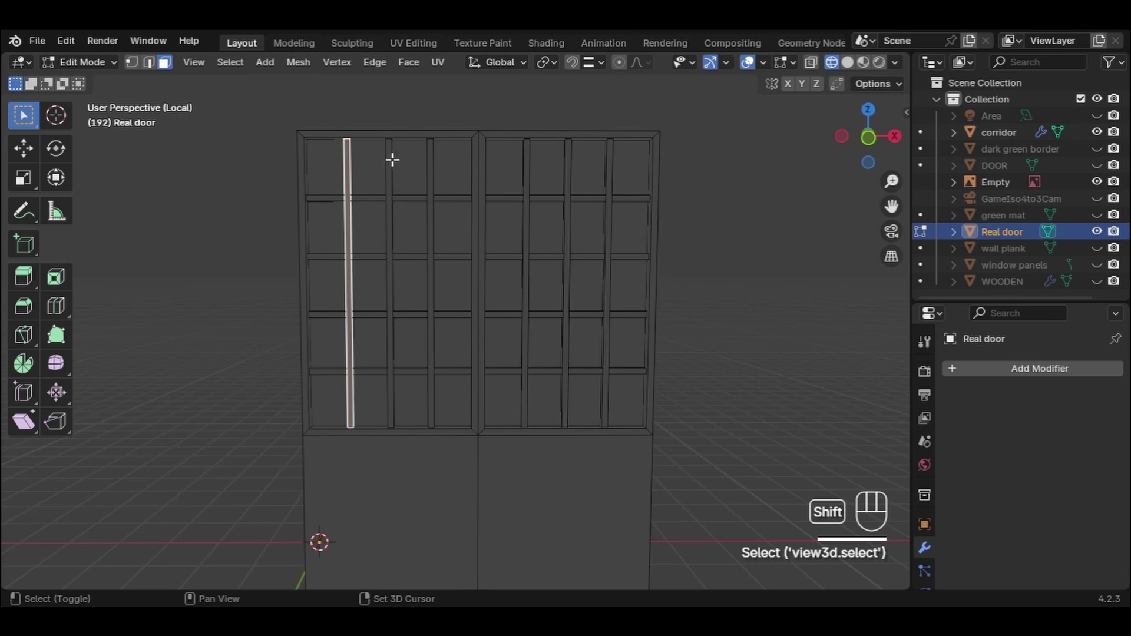
shift+click(390, 168)
shift+click(369, 158)
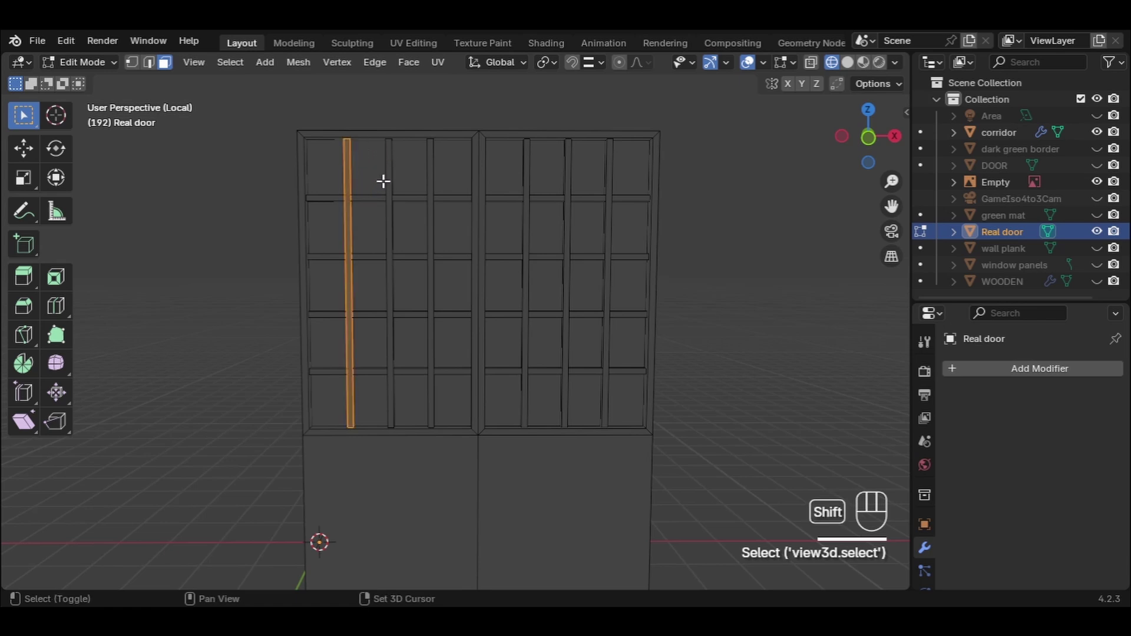
shift+click(389, 172)
shift+click(431, 171)
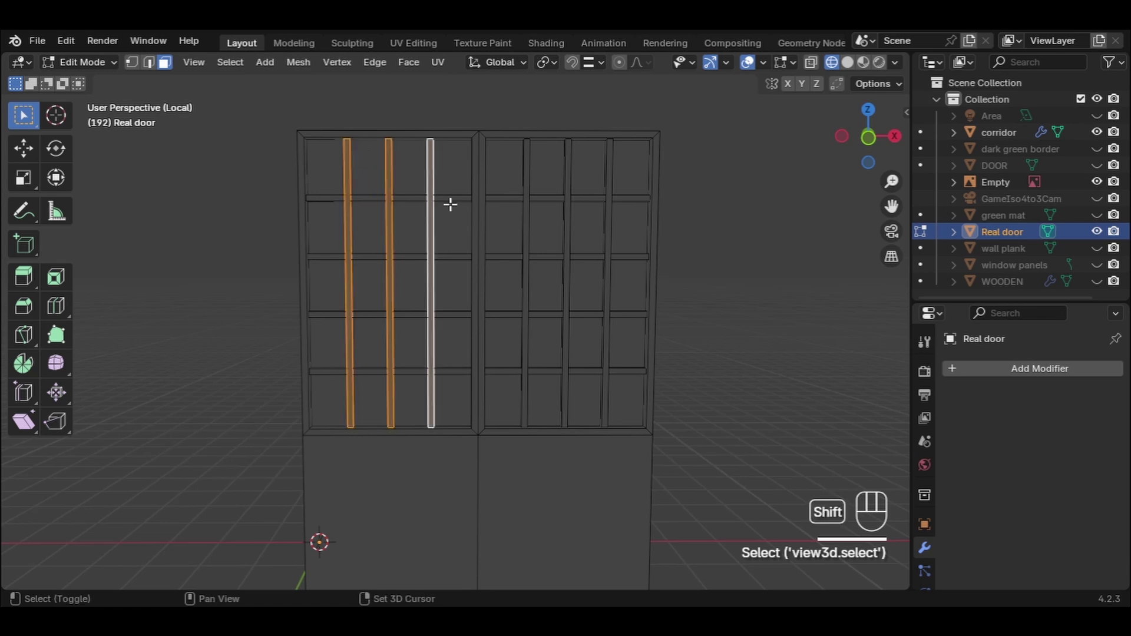
shift+click(527, 163)
shift+click(568, 171)
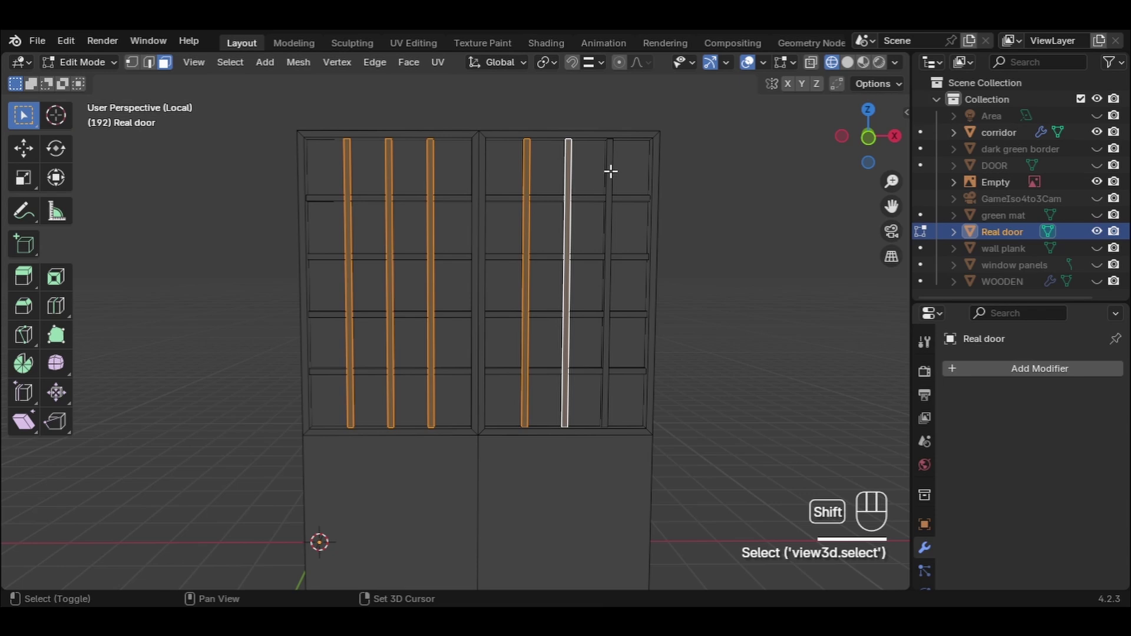
shift+click(611, 172)
Step: Add the eight segments of the uppermost horizontal lattice bar across both panels to the selection
shift+click(625, 198)
shift+click(591, 199)
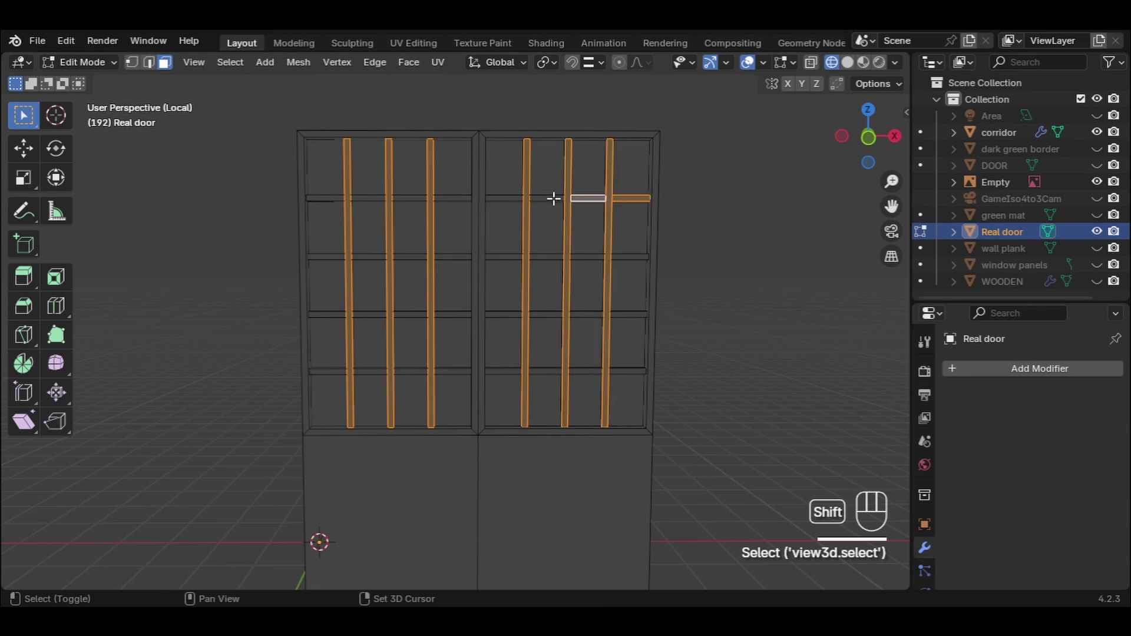
shift+click(547, 198)
shift+click(504, 198)
shift+click(450, 200)
shift+click(409, 199)
shift+click(369, 199)
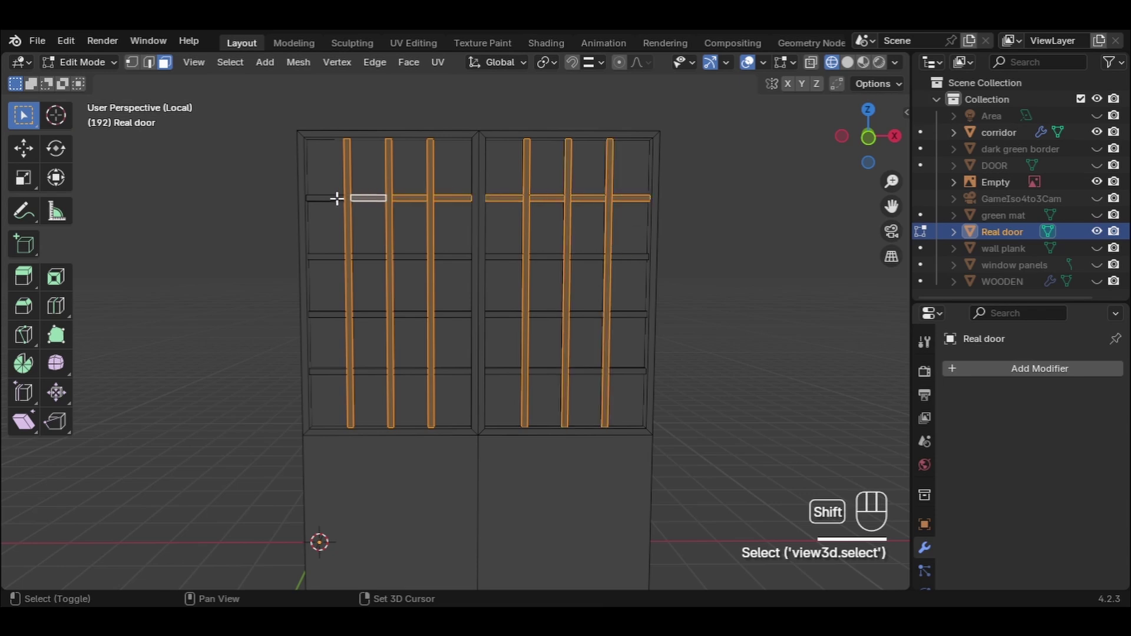
shift+click(327, 198)
Step: Add the eight segments of the second horizontal lattice bar from the top to the selection
shift+click(330, 256)
shift+click(377, 257)
shift+click(410, 257)
shift+click(452, 257)
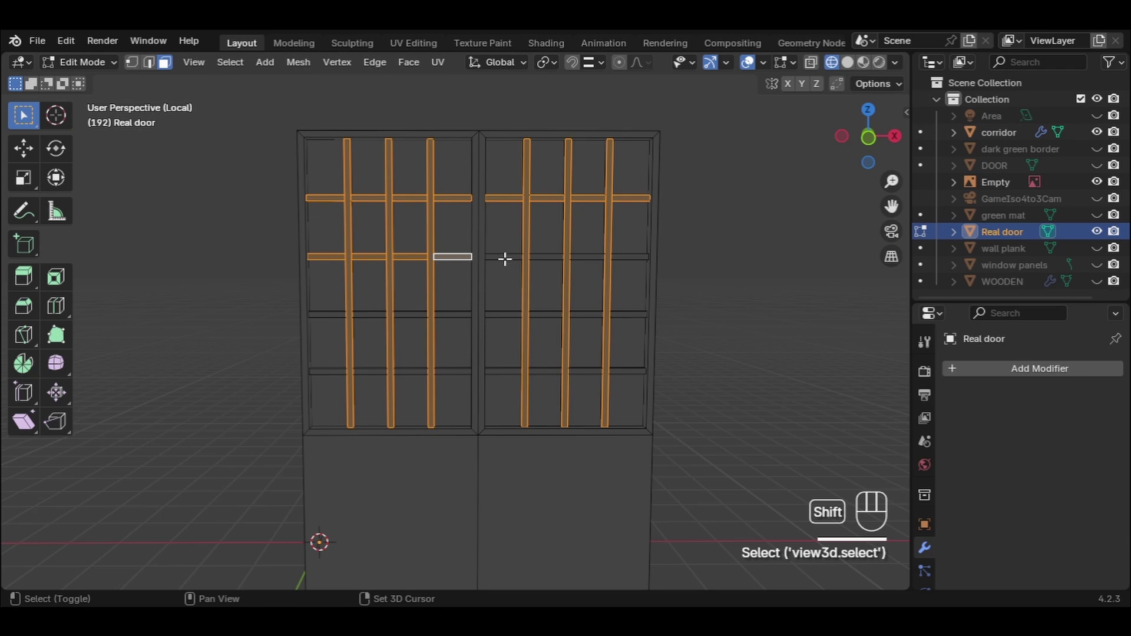
shift+click(504, 257)
shift+click(547, 257)
shift+click(586, 257)
shift+click(630, 257)
Step: Add the eight segments of the third horizontal lattice bar from the top to the selection
shift+click(628, 314)
shift+click(586, 314)
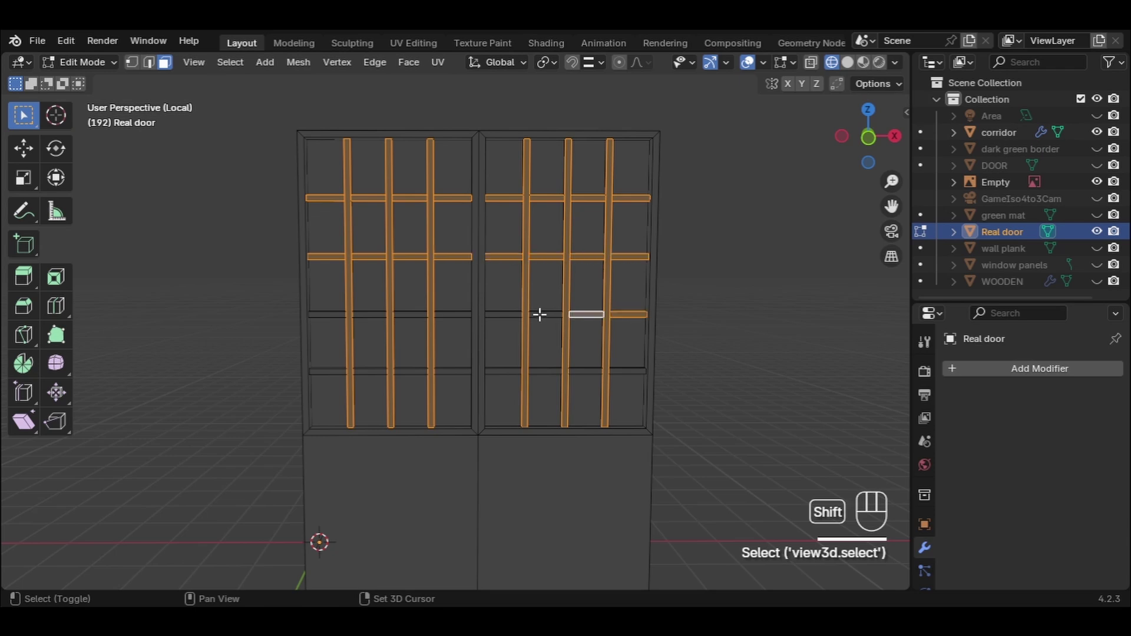
shift+click(547, 314)
shift+click(504, 315)
shift+click(453, 314)
shift+click(410, 314)
shift+click(369, 314)
shift+click(329, 316)
Step: Add the eight segments of the lowest horizontal lattice bar across both panels to the selection
shift+click(339, 372)
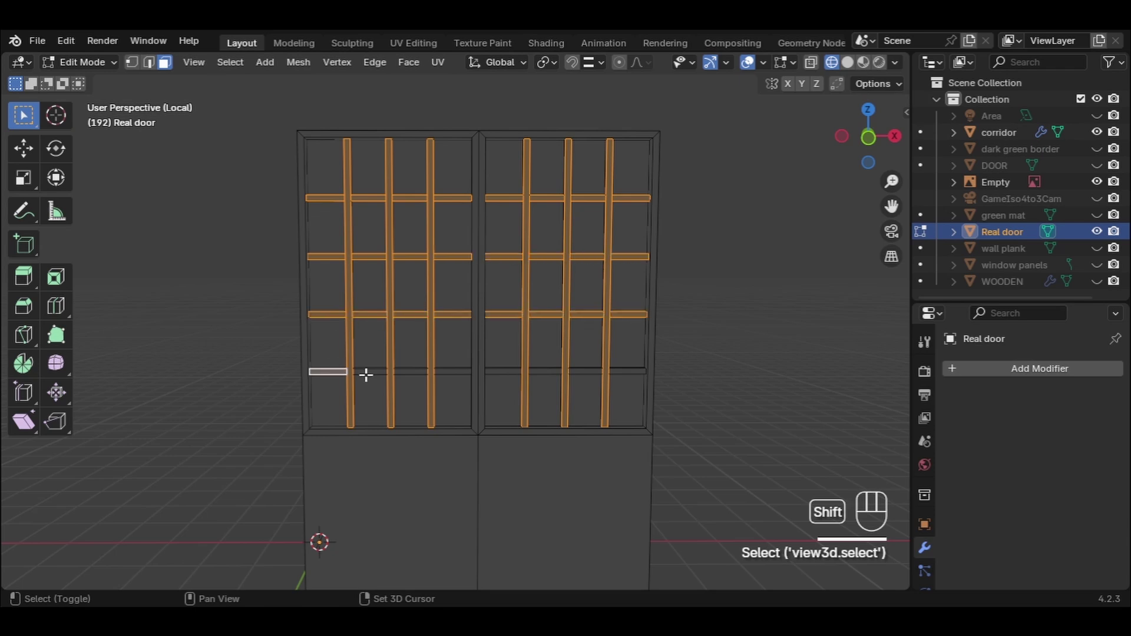
shift+click(369, 373)
scroll(384, 373, up, 4)
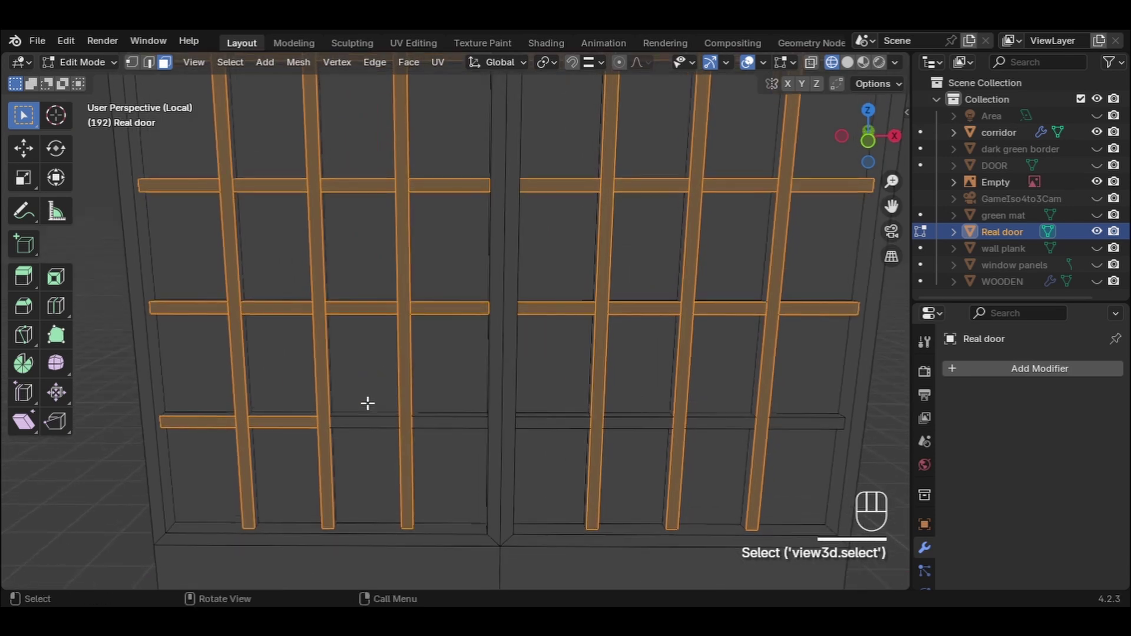
shift+click(368, 421)
shift+click(451, 422)
shift+click(551, 437)
shift+click(551, 437)
shift+click(553, 422)
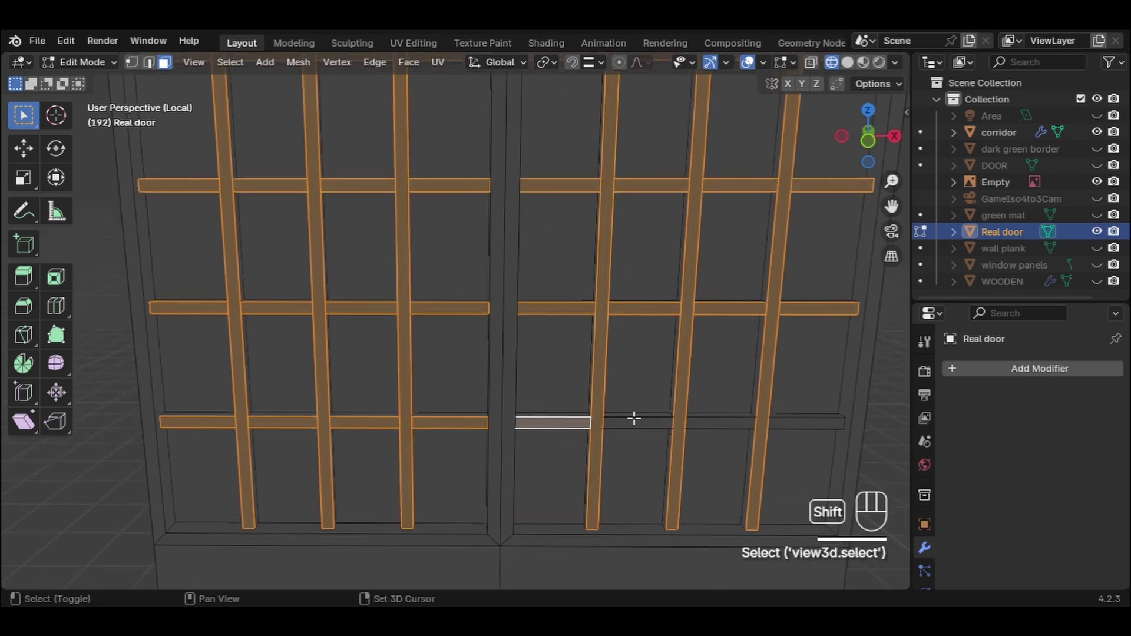
shift+click(635, 422)
shift+click(707, 423)
shift+click(803, 424)
Step: Bevel the edges of the selected lattice bars with 4 segments and a width of about 0.0108 m
middle_drag(798, 424, 491, 359)
key(ctrl+b)
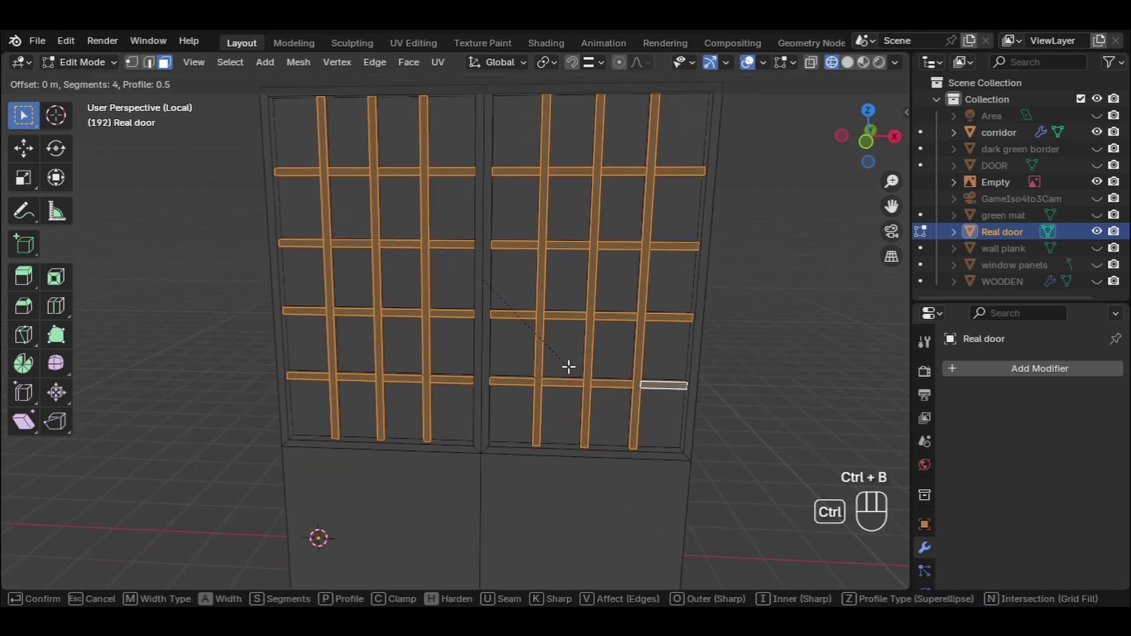
scroll(577, 371, up, 3)
mouse_move(575, 362)
key(shift)
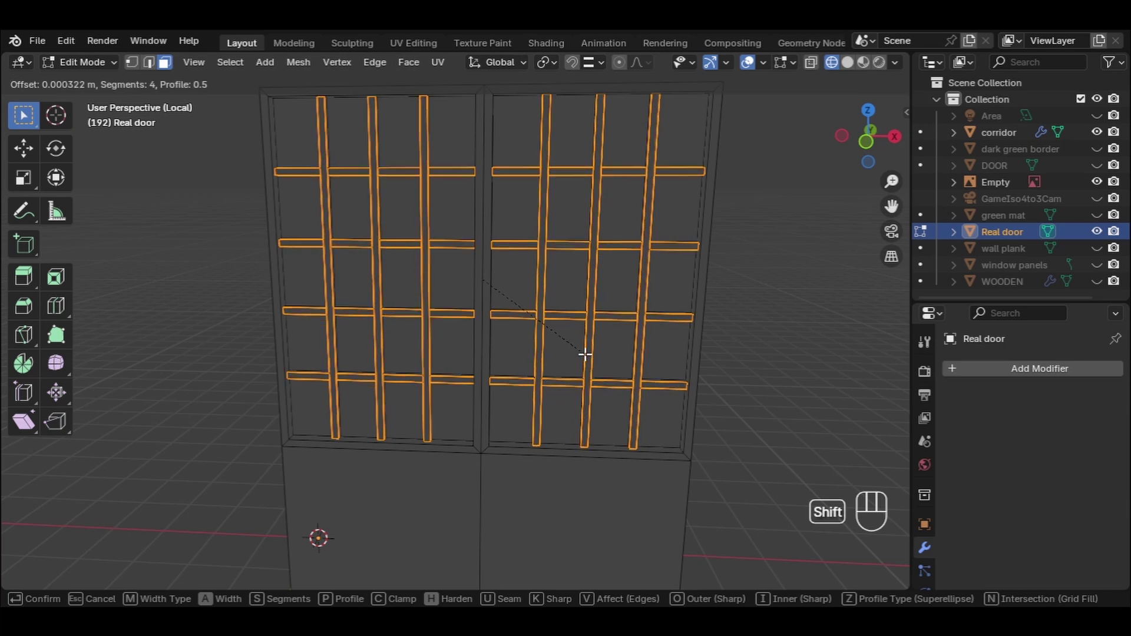
click(591, 359)
middle_drag(588, 359, 518, 358)
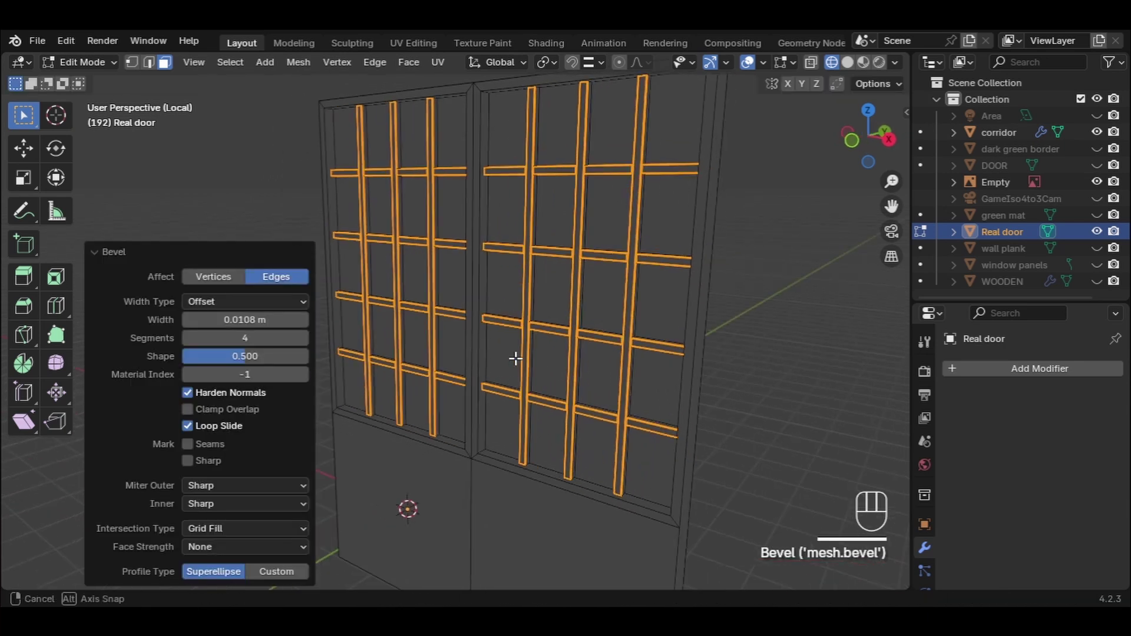
Step: Examine the bevelled lattice edges and bar joints up close and across the whole door
scroll(510, 359, up, 6)
scroll(492, 326, up, 3)
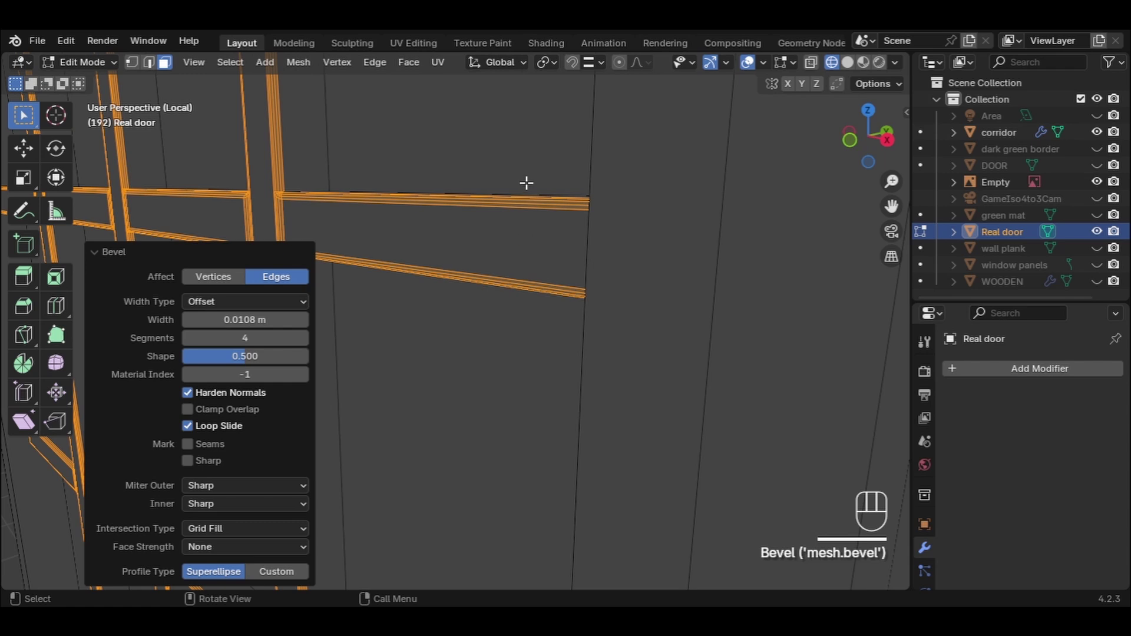
drag(892, 205, 855, 277)
scroll(403, 327, up, 3)
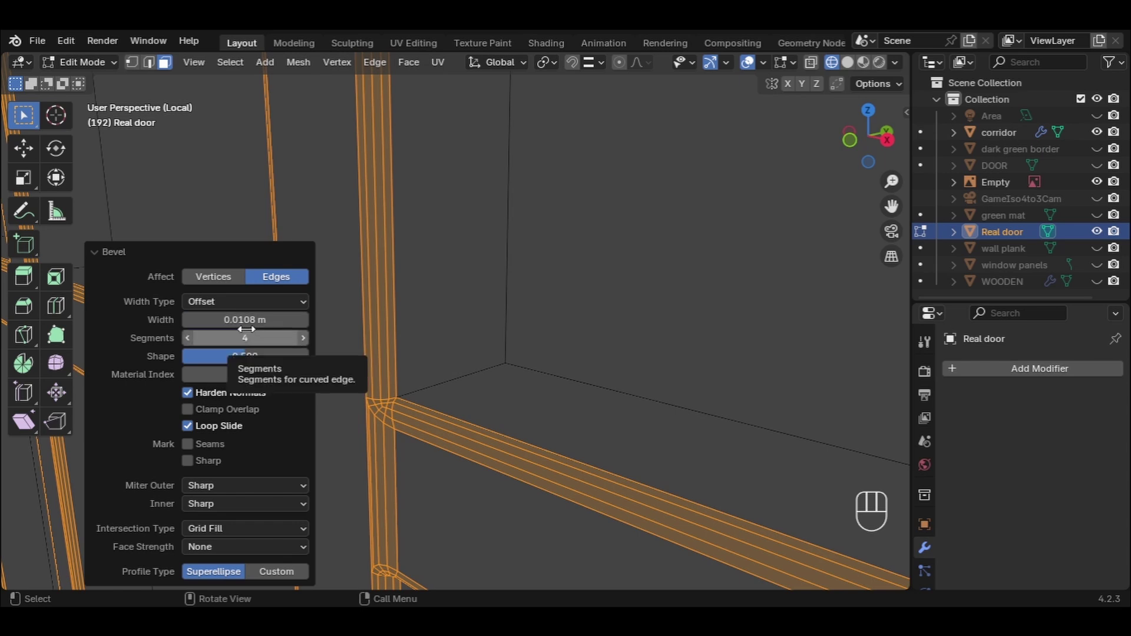
scroll(339, 398, up, 4)
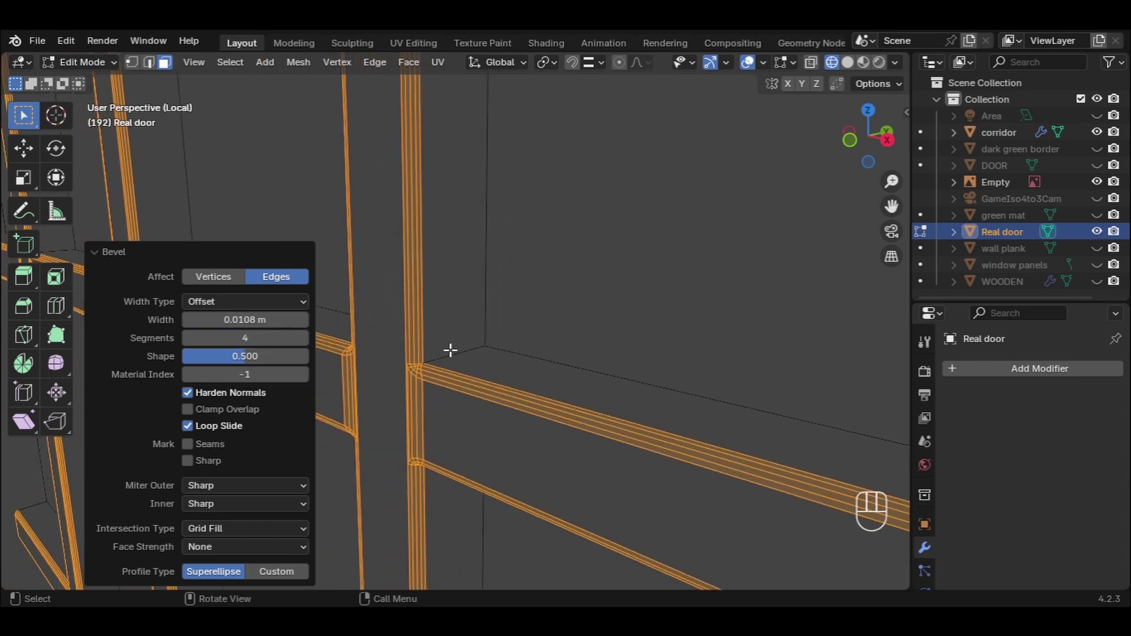
scroll(479, 324, up, 2)
click(483, 323)
scroll(480, 325, down, 5)
middle_drag(472, 328, 543, 342)
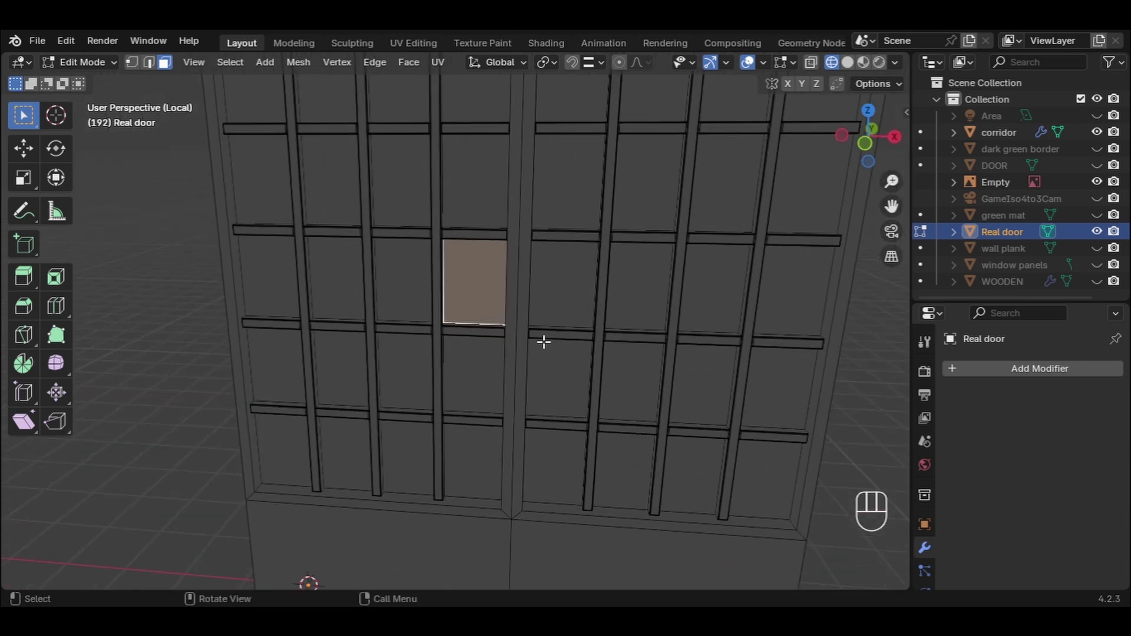
scroll(311, 308, down, 4)
scroll(308, 299, up, 4)
scroll(308, 298, up, 2)
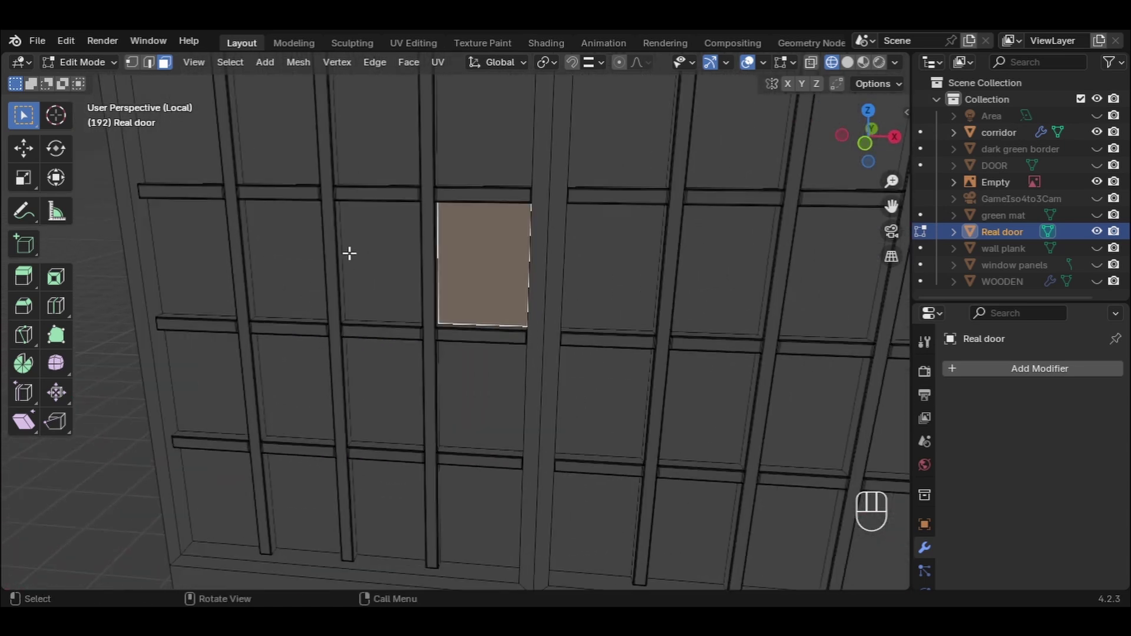
scroll(793, 276, down, 5)
middle_drag(794, 319, 763, 326)
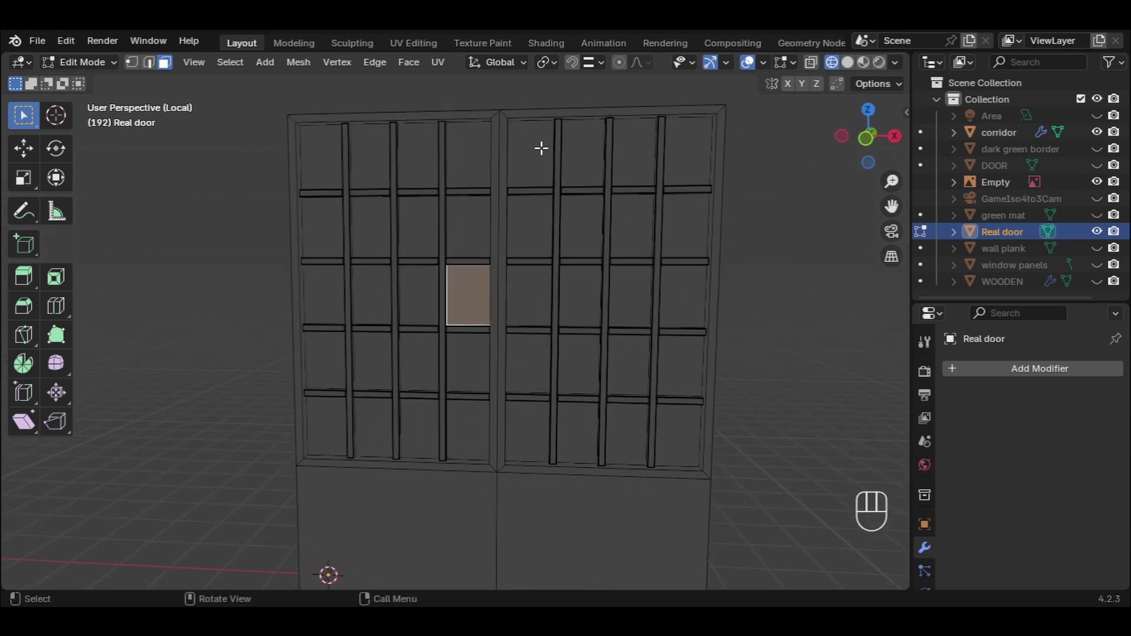
click(500, 141)
middle_drag(547, 275, 541, 297)
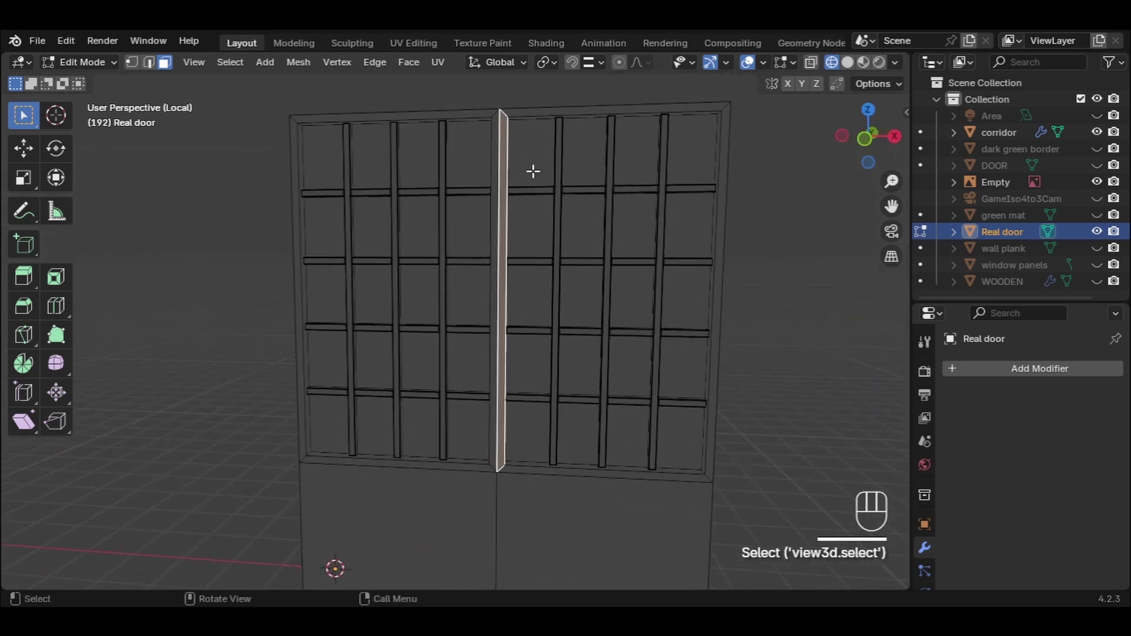
shift+click(576, 112)
shift+click(723, 188)
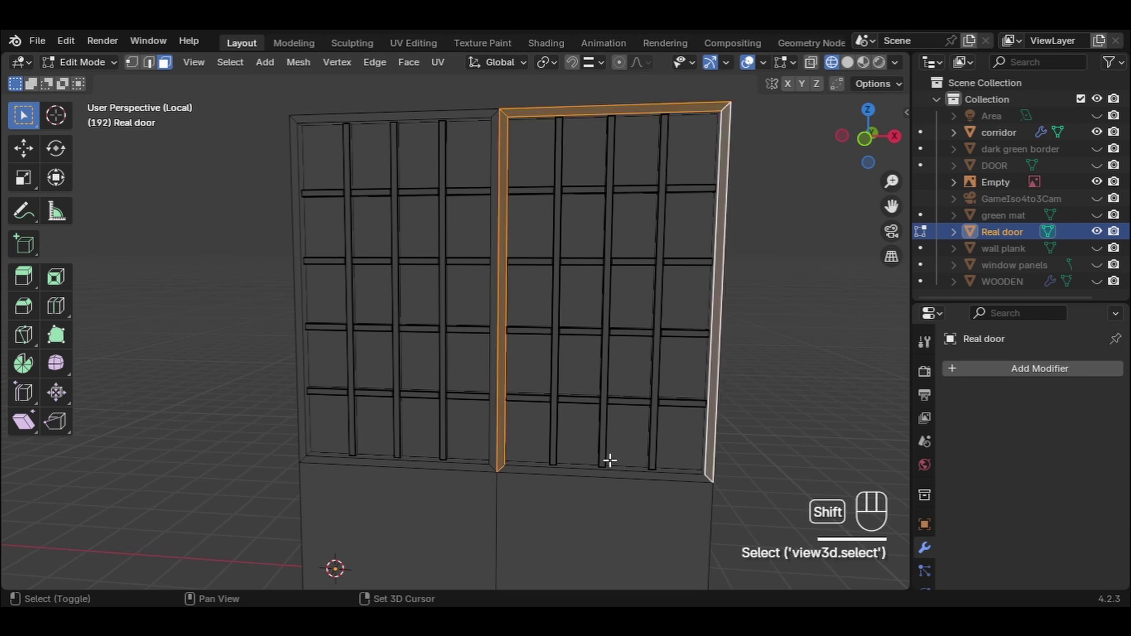
shift+click(594, 471)
shift+click(394, 455)
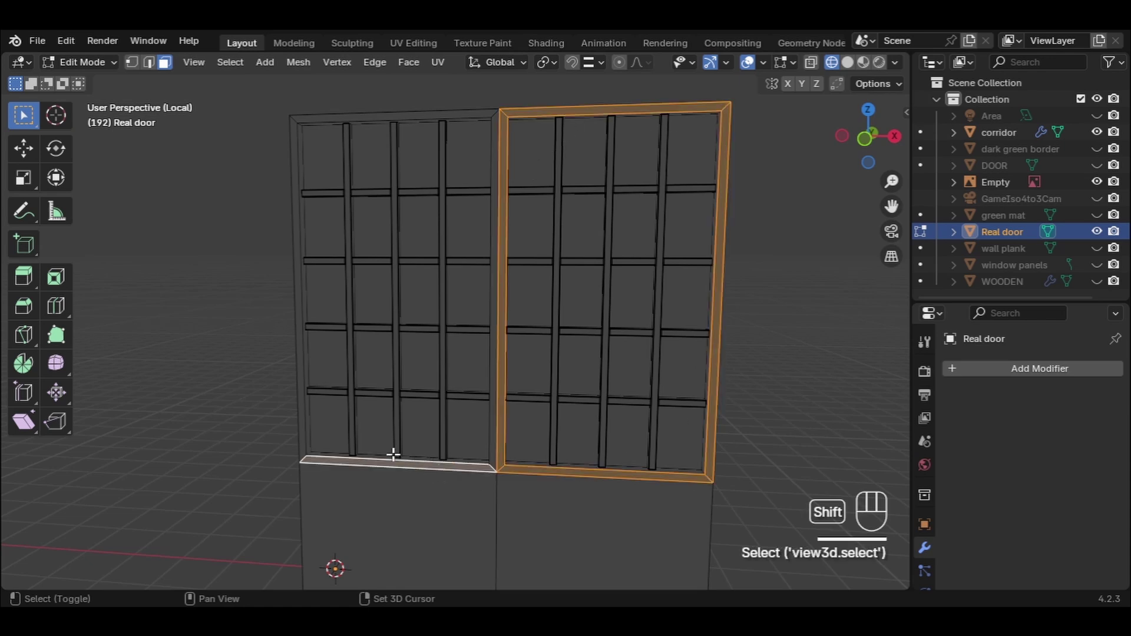
shift+click(306, 283)
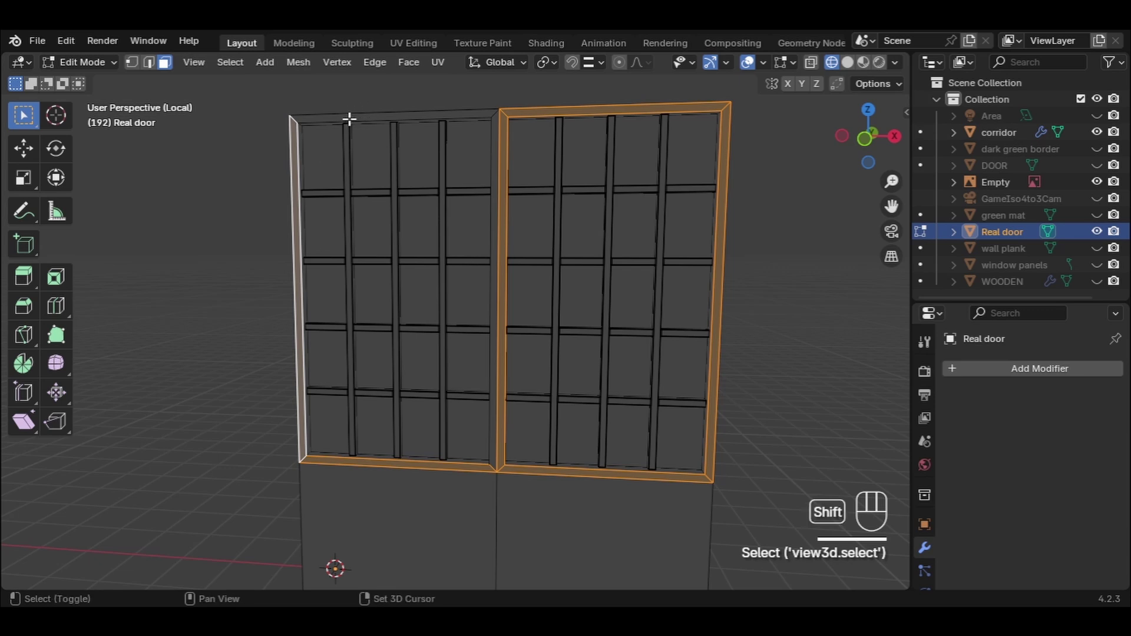
Step: In edge select mode, select the inner frame edges around both lattice panels of the door
key(2)
click(247, 173)
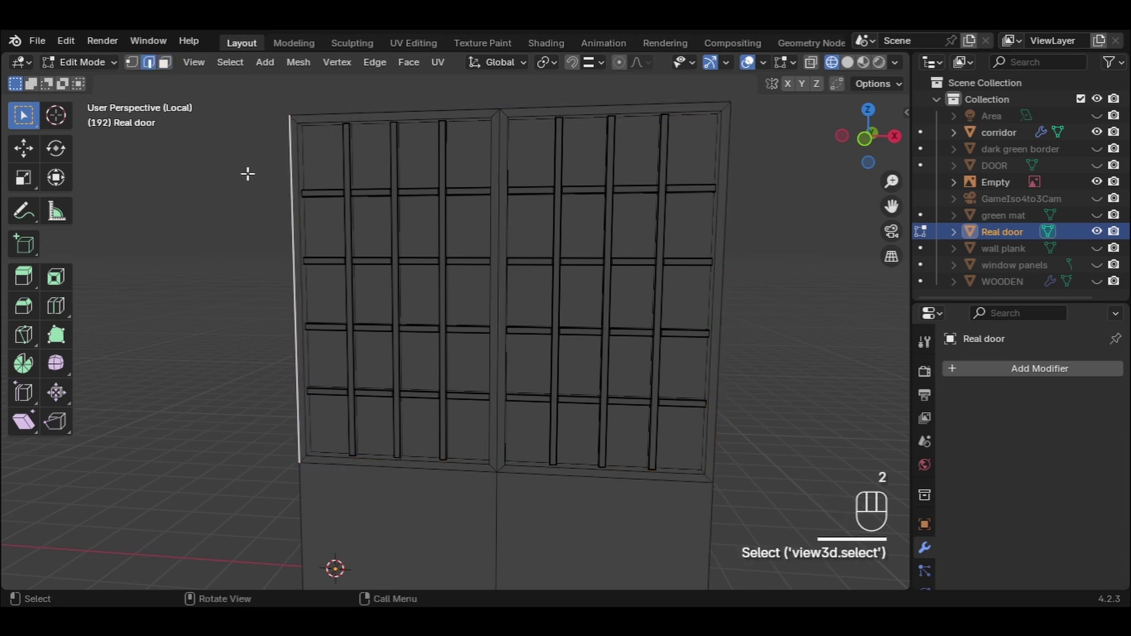
click(300, 157)
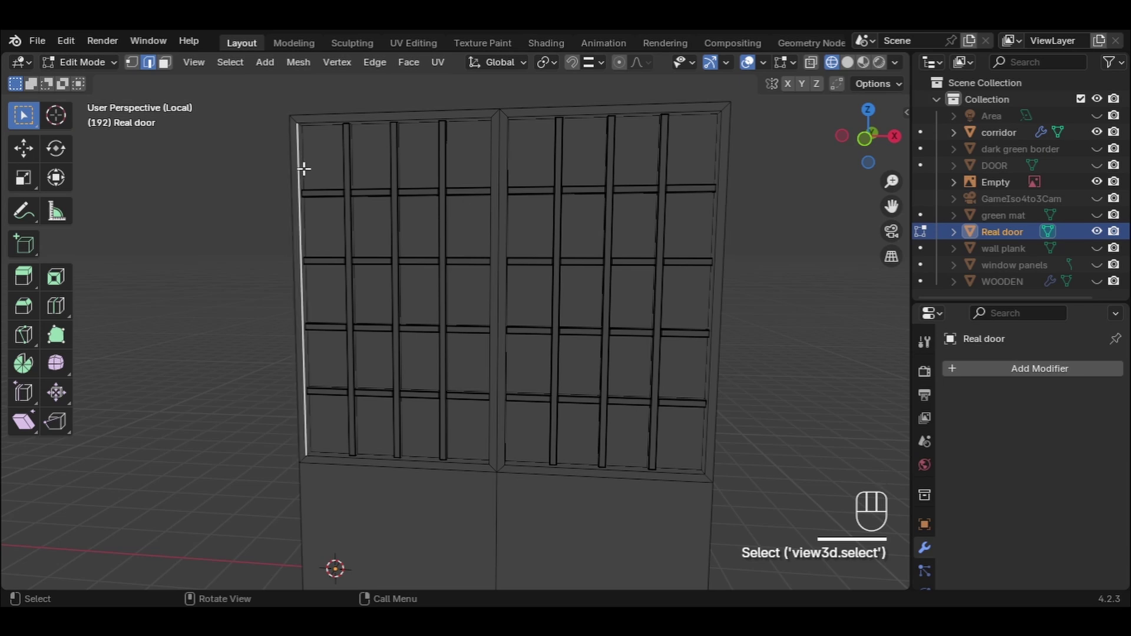
shift+click(383, 122)
shift+click(634, 117)
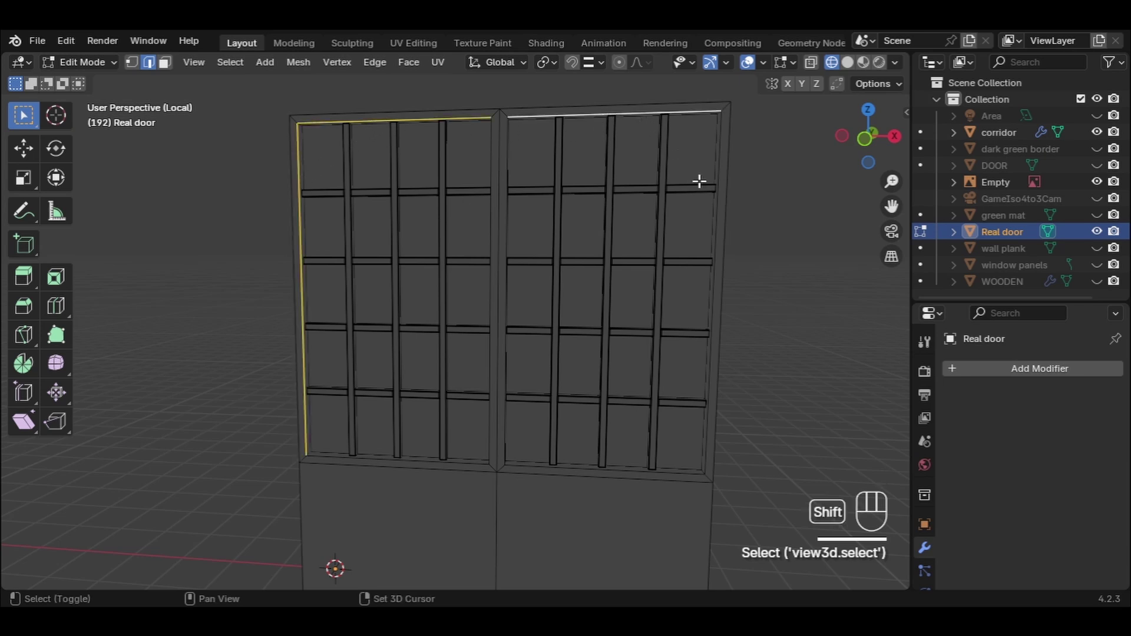
shift+click(720, 211)
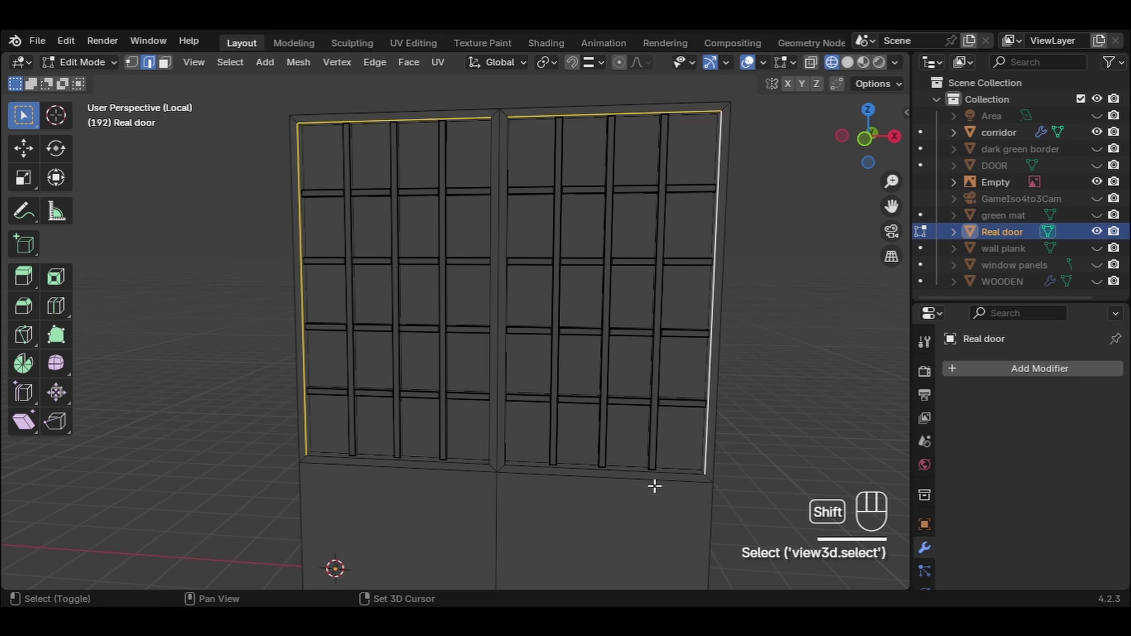
shift+click(613, 471)
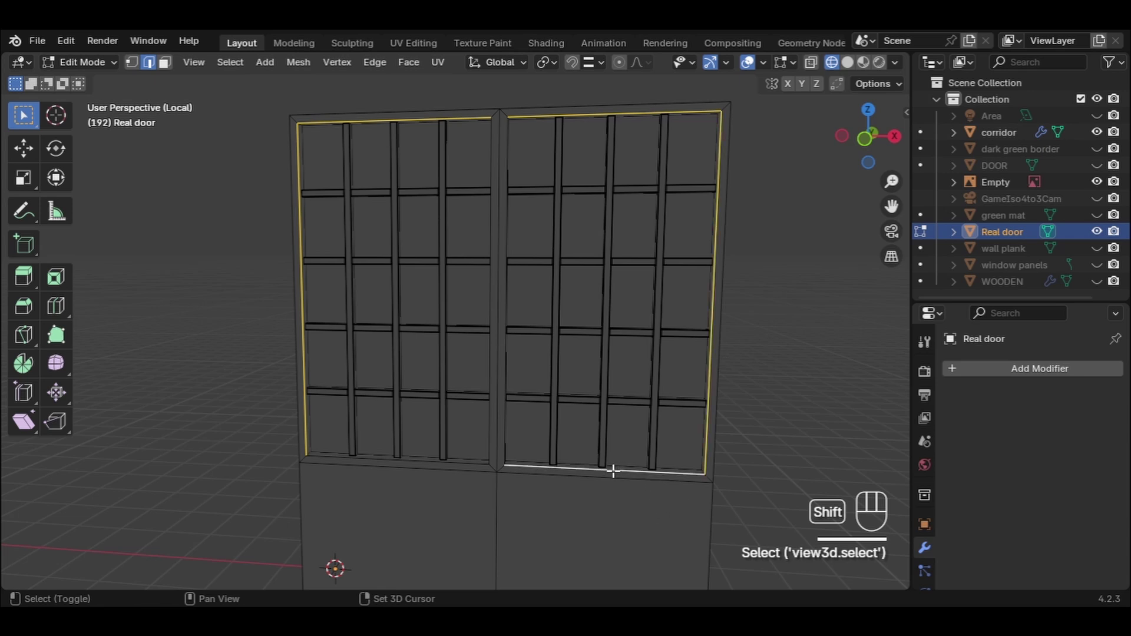
shift+click(413, 459)
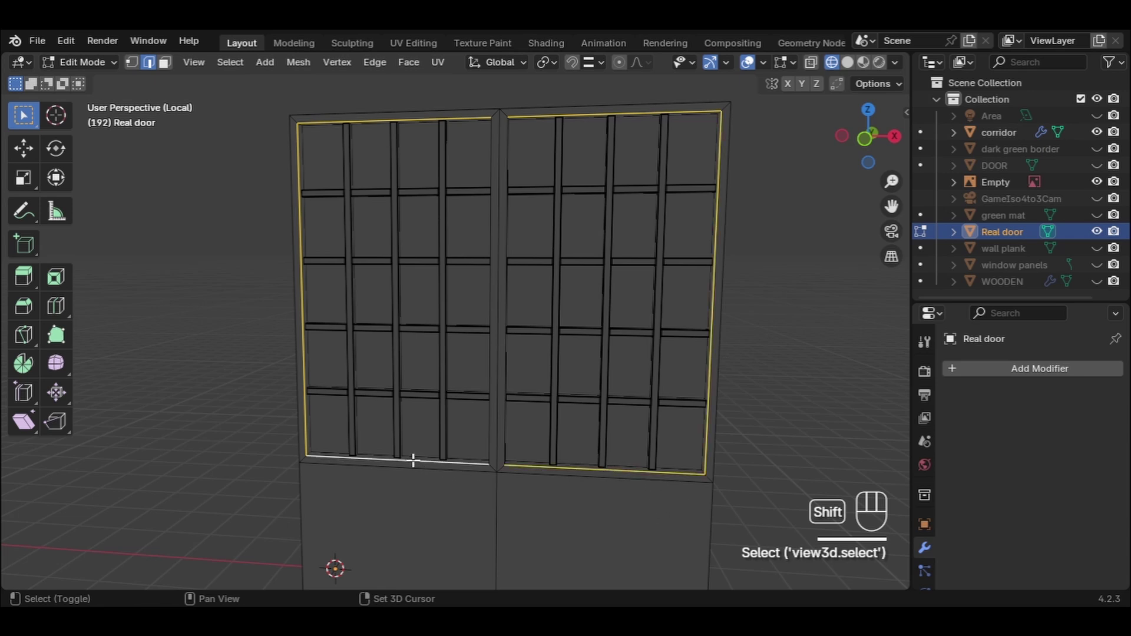
shift+click(490, 331)
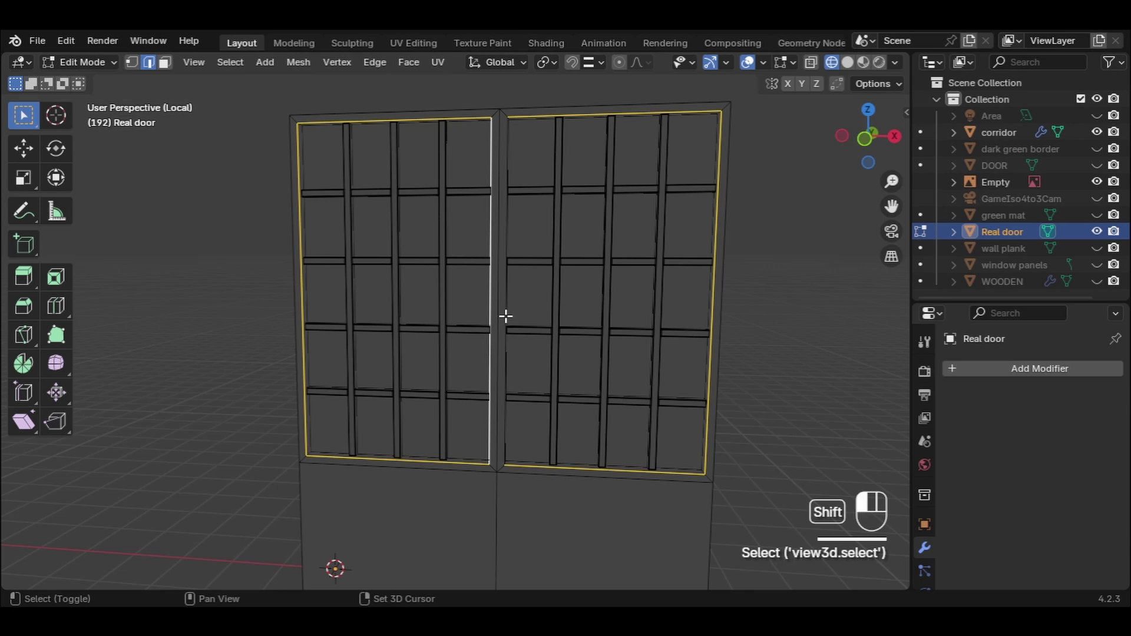
middle_drag(522, 342, 480, 346)
scroll(275, 324, up, 5)
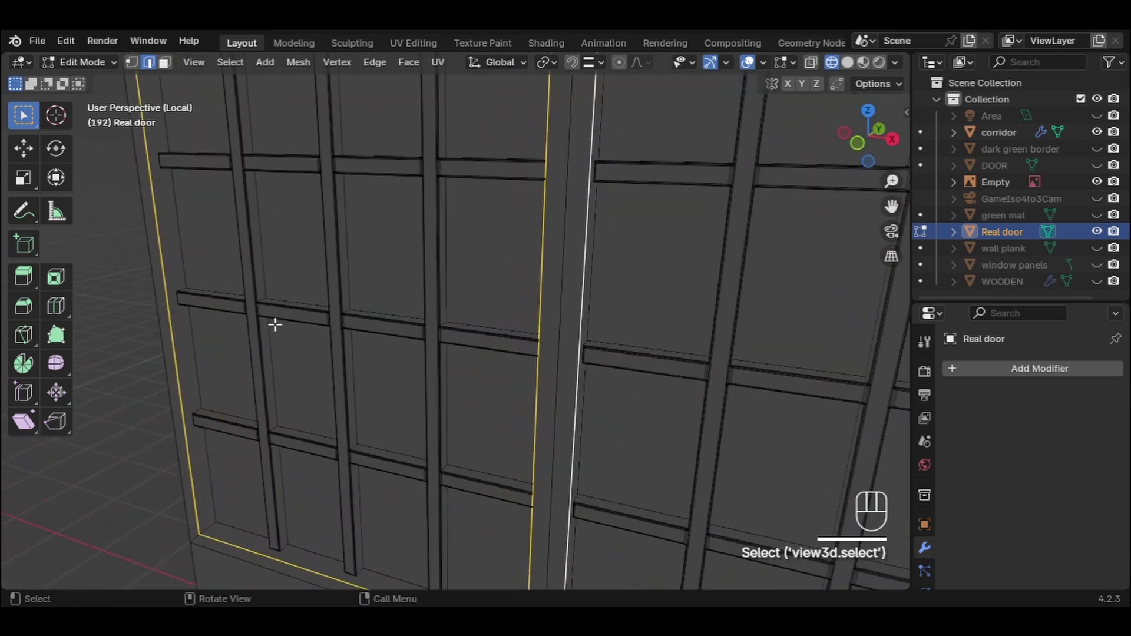
drag(892, 206, 1108, 197)
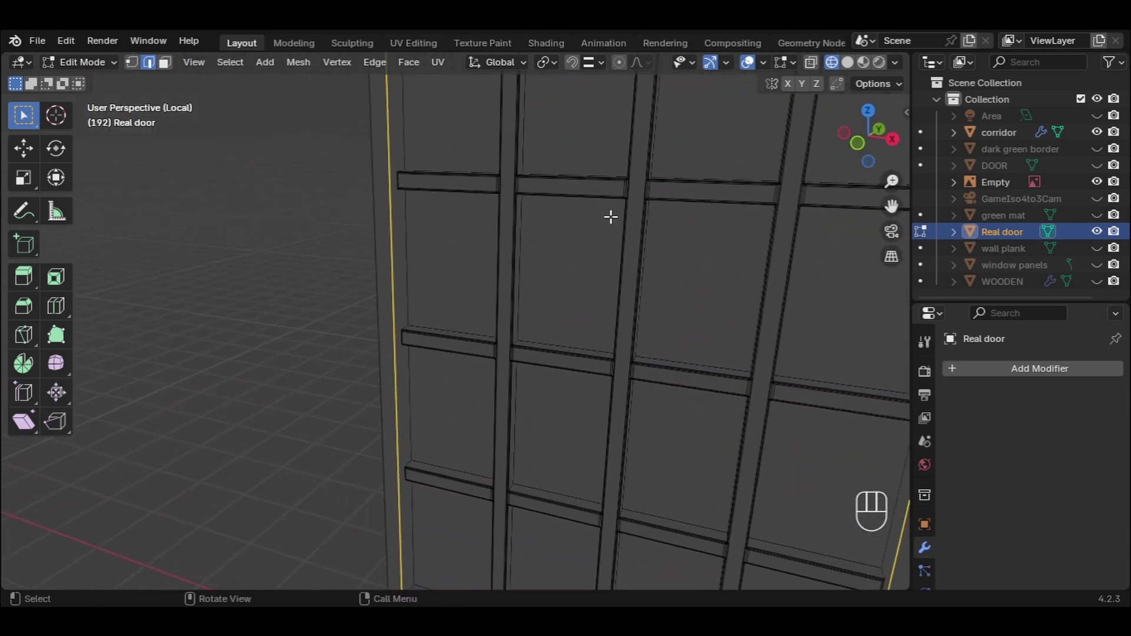
scroll(346, 245, up, 3)
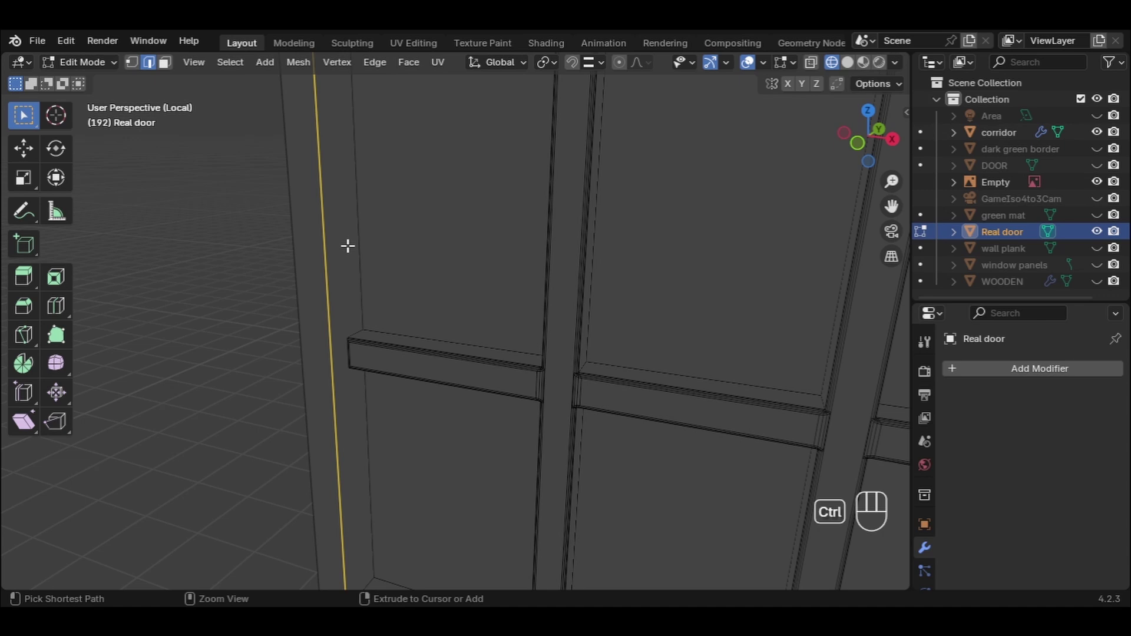
key(ctrl+b)
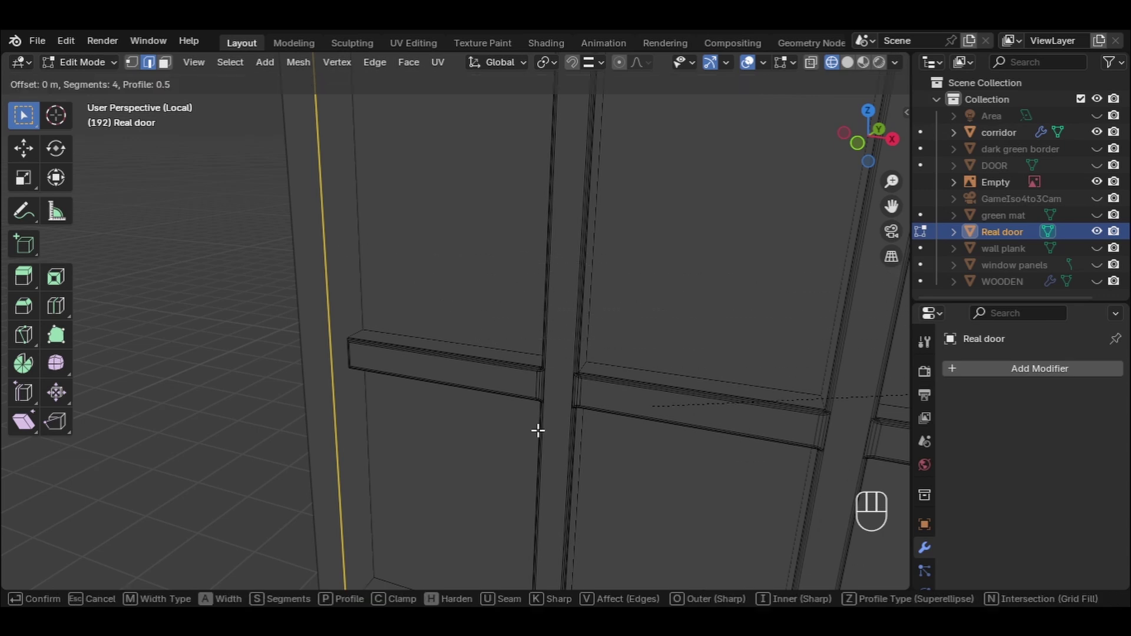
key(Escape)
scroll(467, 451, down, 6)
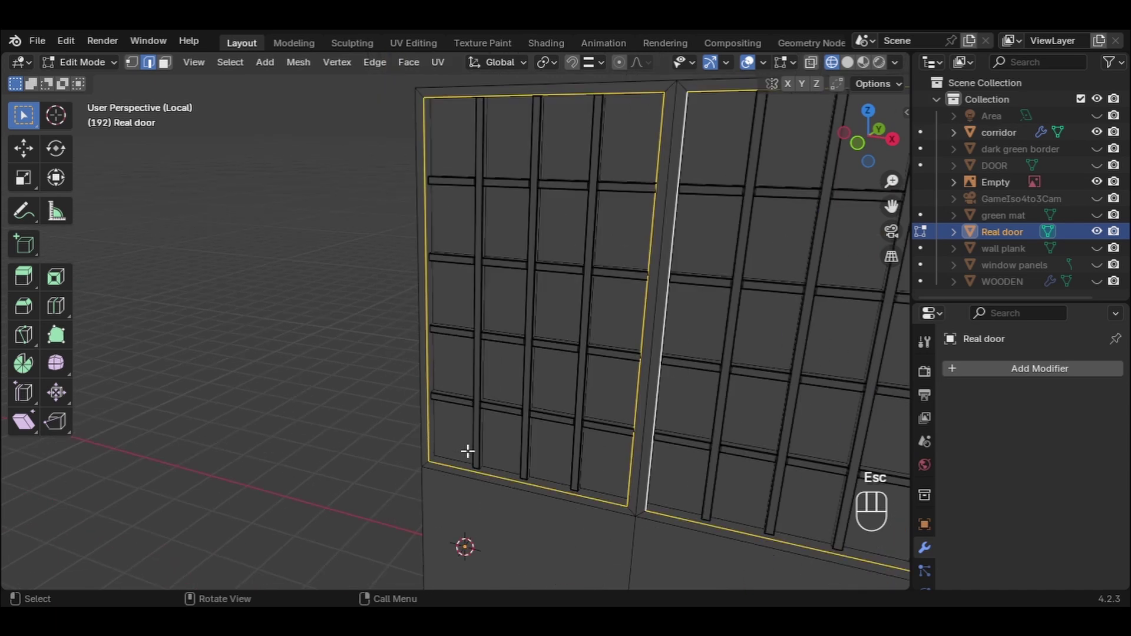
middle_drag(467, 449, 768, 341)
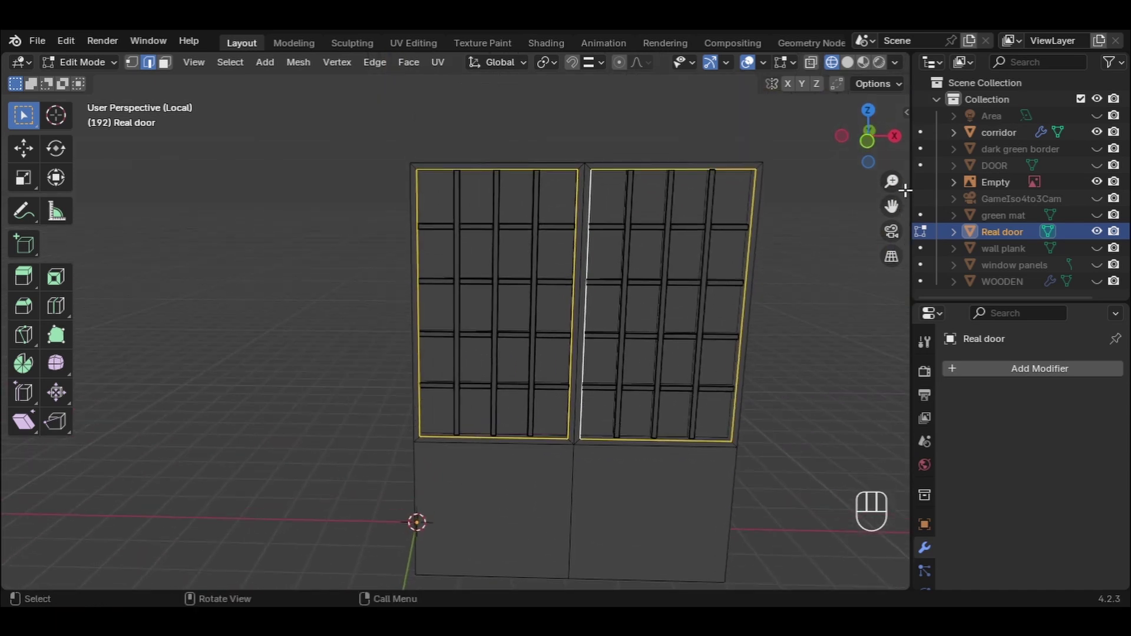
drag(891, 206, 814, 215)
scroll(581, 324, up, 2)
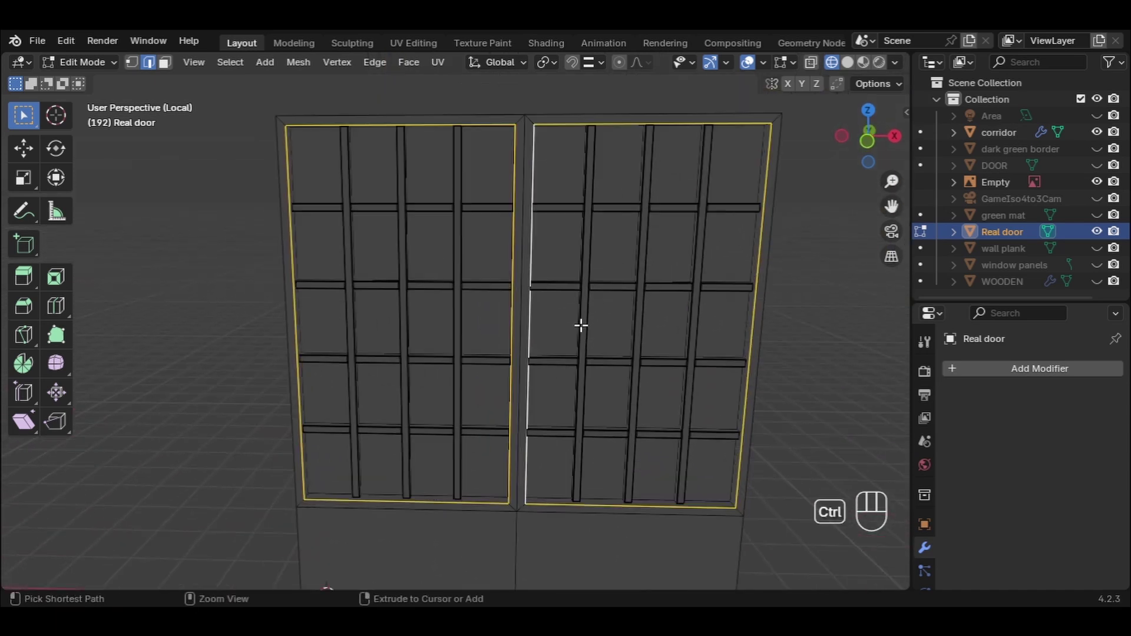
key(ctrl+b)
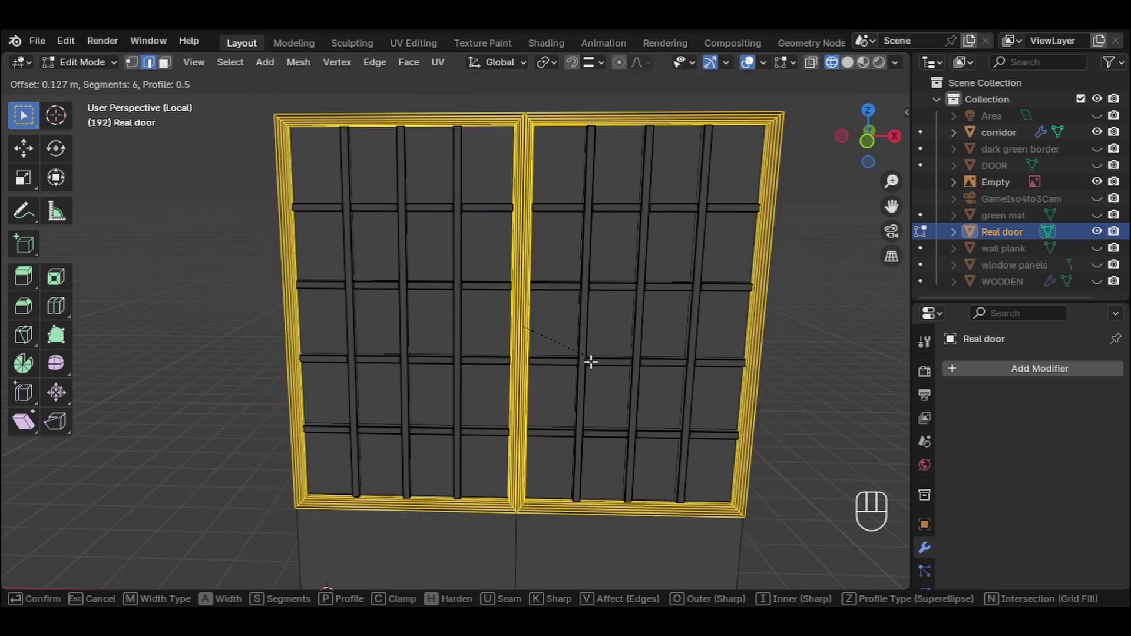
scroll(562, 366, up, 2)
key(Escape)
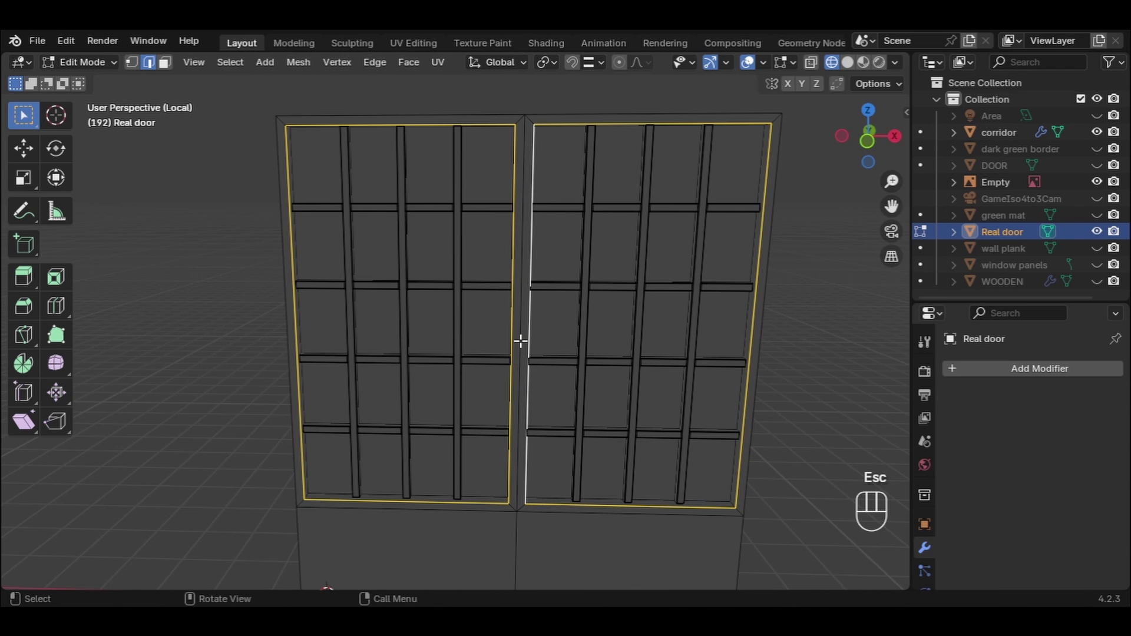
Step: Bevel the selected inner frame edges with 4 segments and a width of about 0.029 m
middle_drag(522, 341, 498, 323)
scroll(323, 303, up, 5)
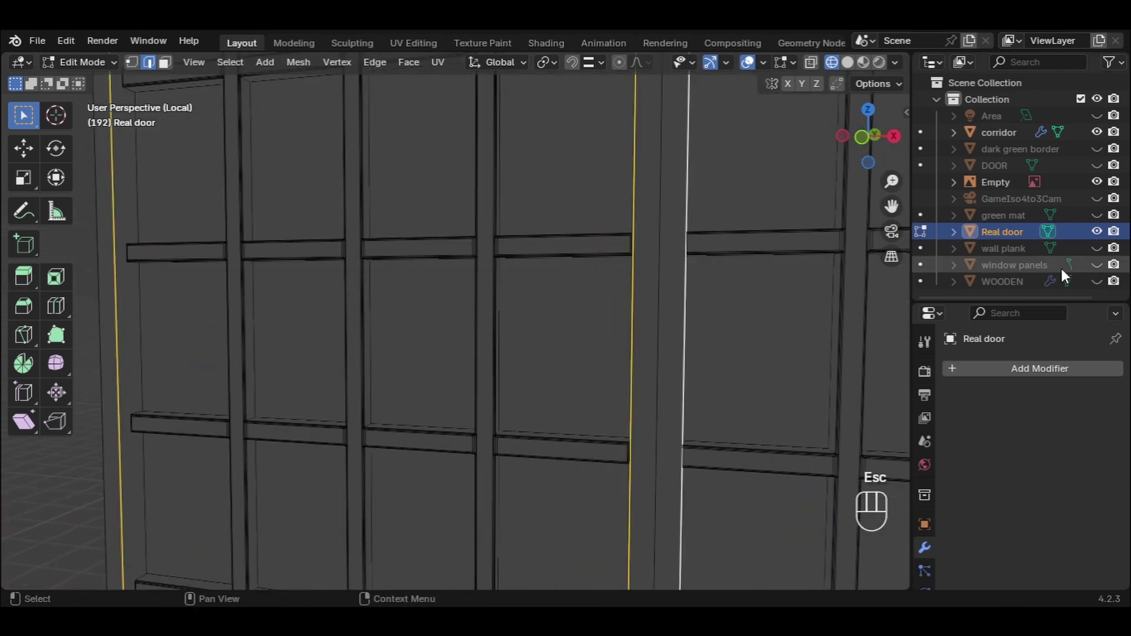
drag(891, 205, 607, 204)
scroll(490, 249, up, 3)
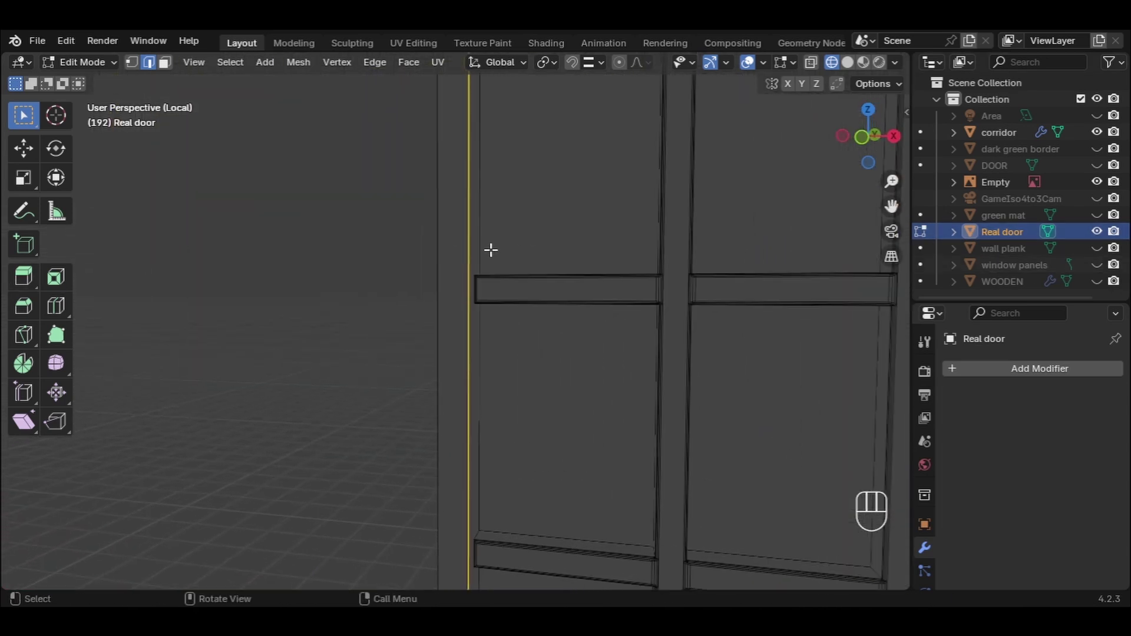
key(ctrl)
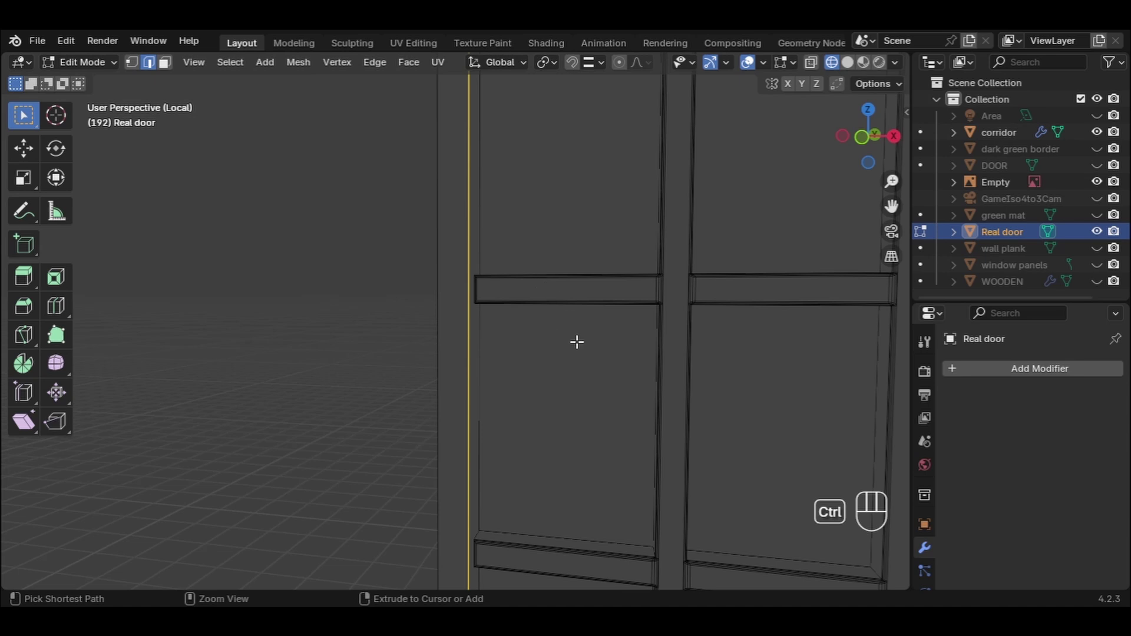
key(ctrl+b)
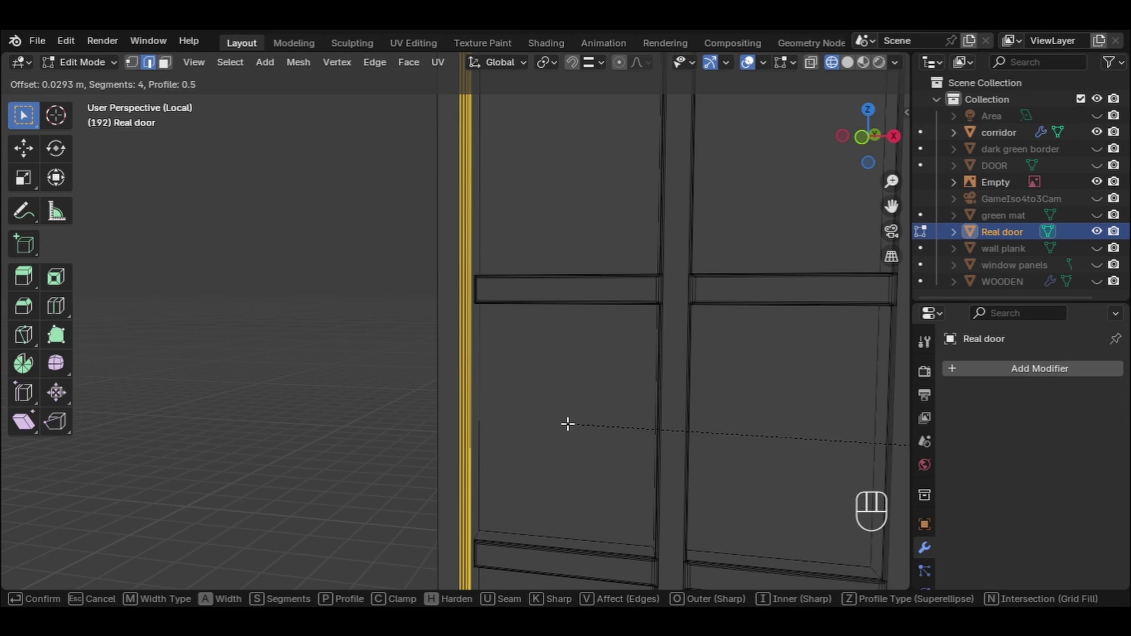
click(567, 424)
Step: Set the width of the frame edge bevel to 0.0108 m
click(246, 321)
click(244, 322)
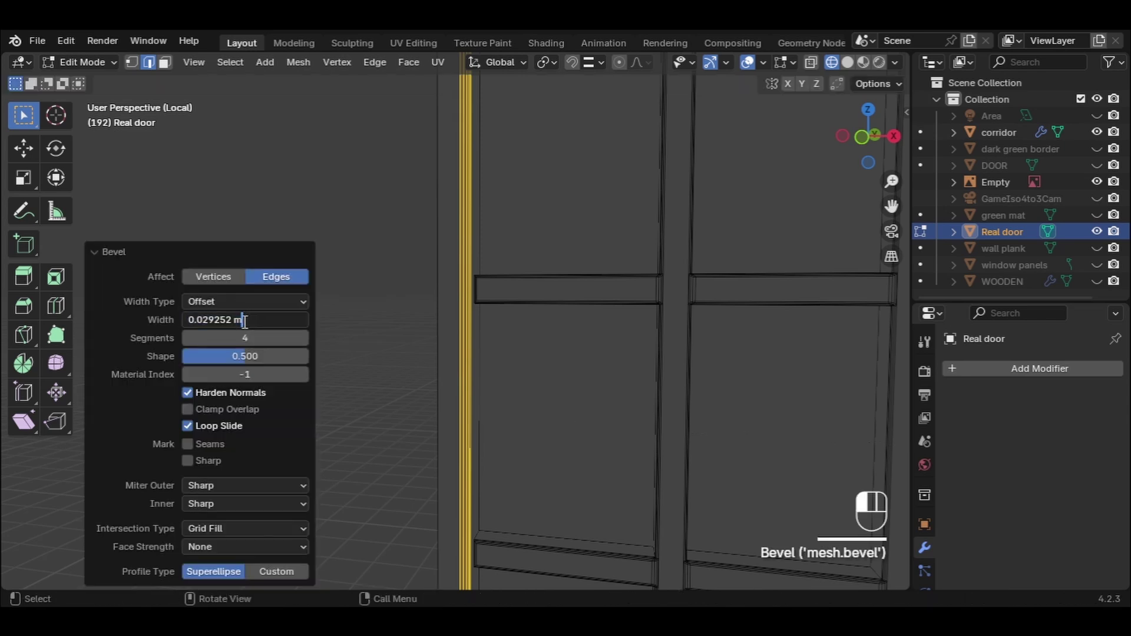
key(BackSpace)
key(BackSpace)
key(BackSpace)
key(BackSpace)
key(BackSpace)
key(BackSpace)
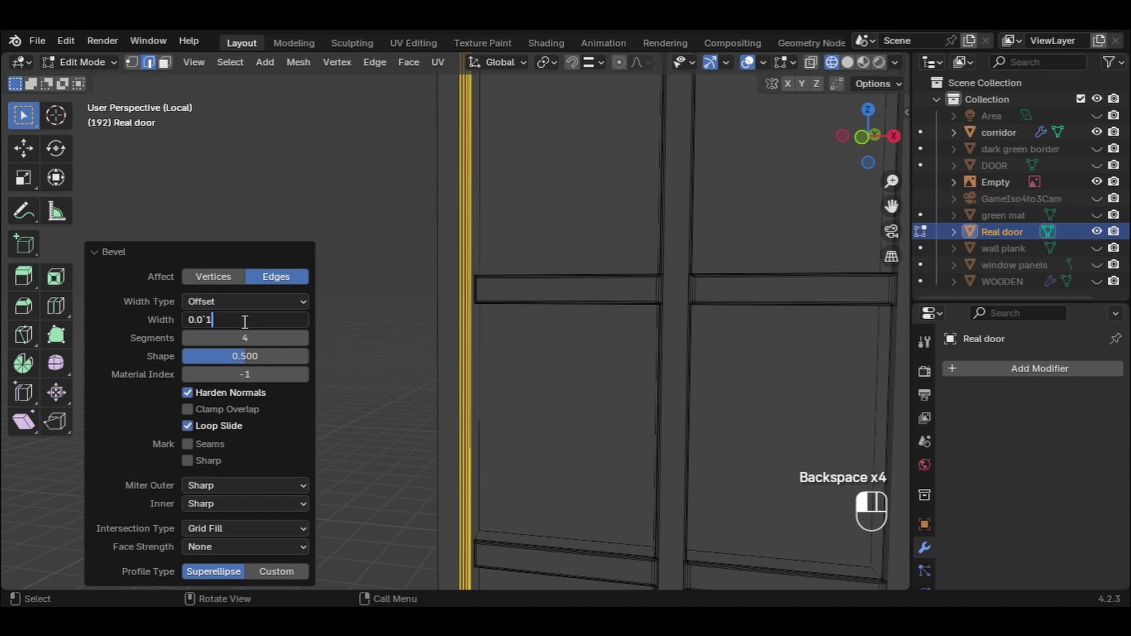
key(BackSpace)
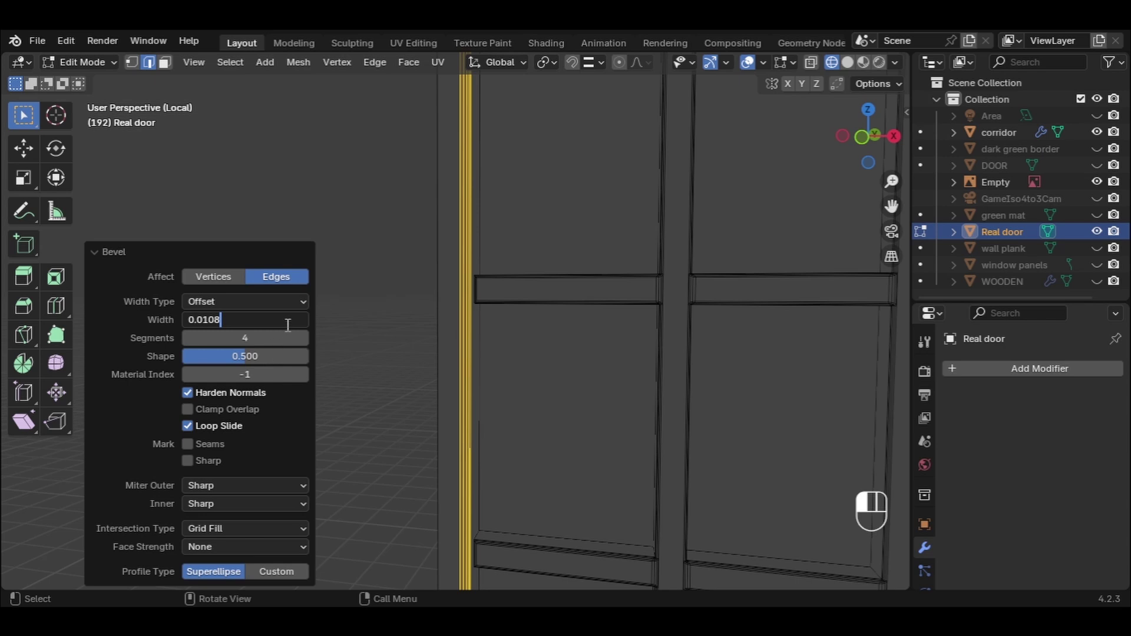
key(Return)
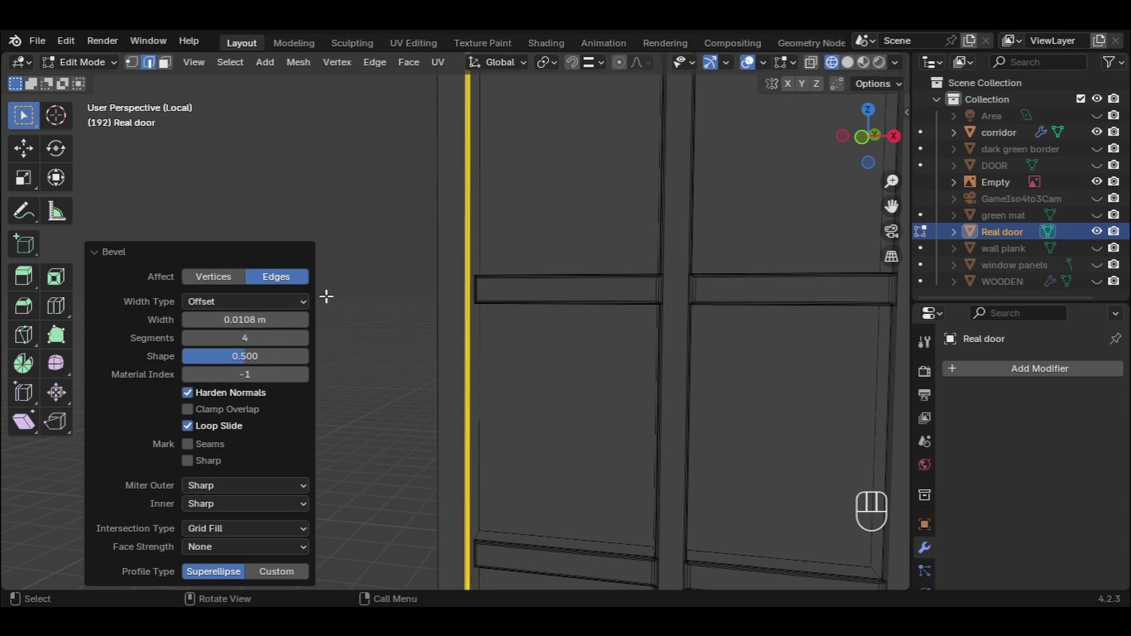
Step: Clear the edge selection and examine the bevelled inner frame edges across both door panels
click(388, 240)
middle_drag(566, 313, 557, 339)
middle_drag(631, 369, 598, 331)
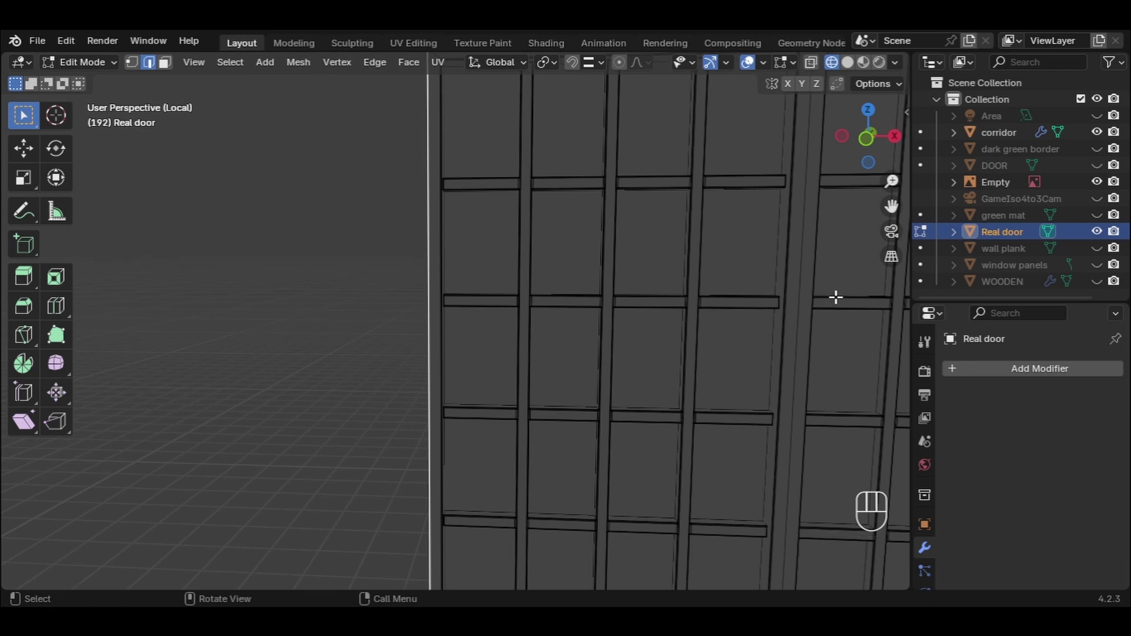
shift+middle_drag(896, 219, 531, 236)
scroll(636, 258, down, 3)
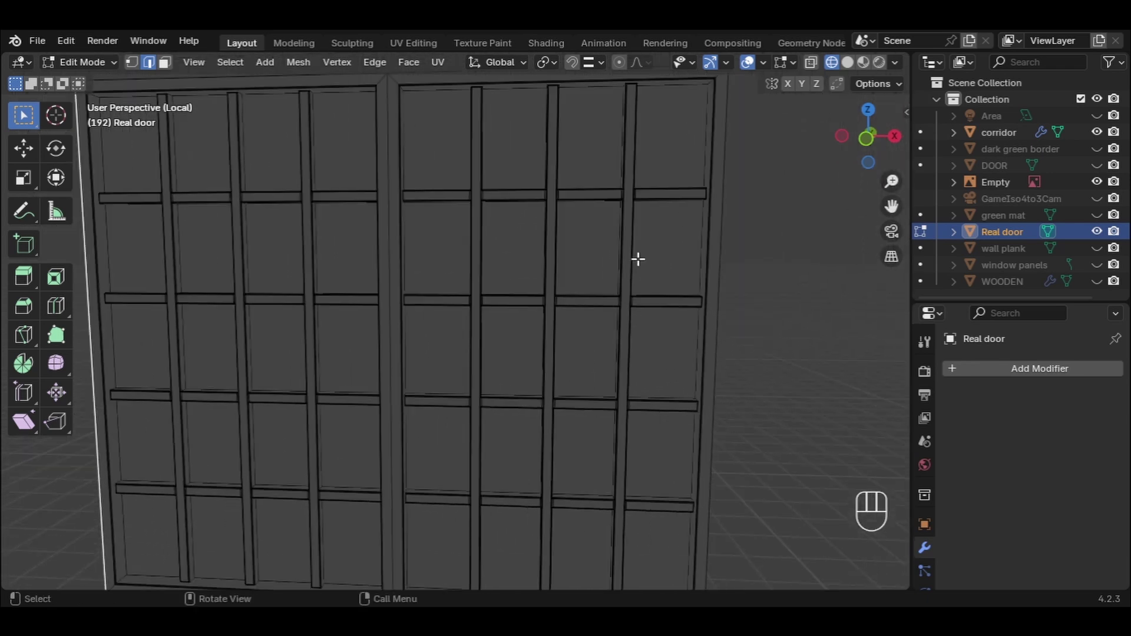
middle_drag(330, 340, 389, 325)
click(719, 278)
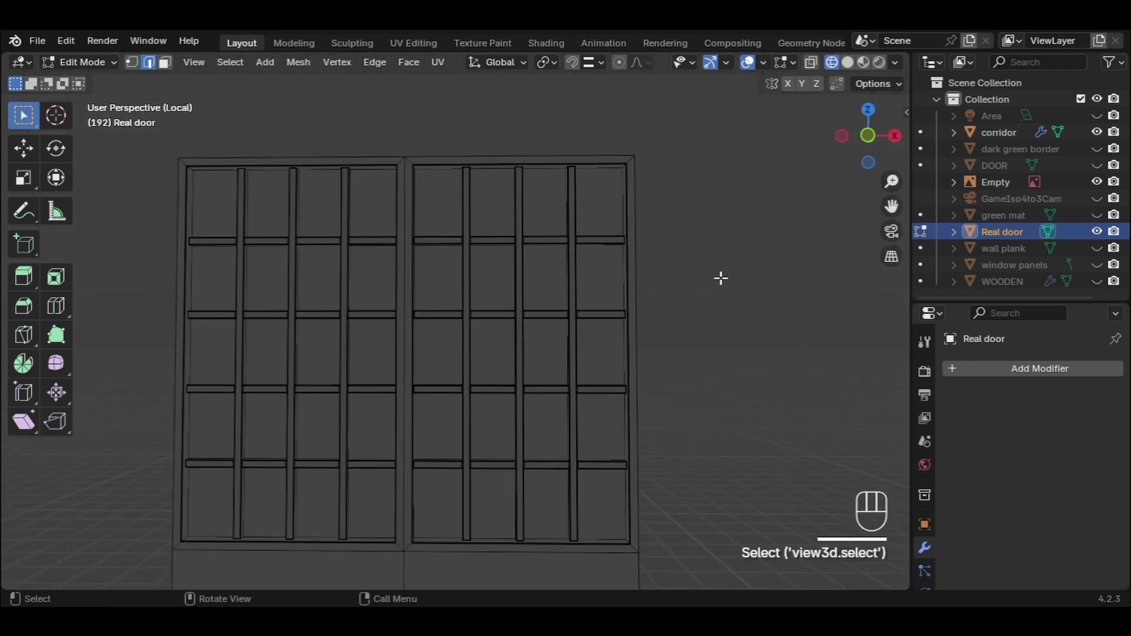
scroll(713, 282, down, 2)
middle_drag(698, 293, 684, 317)
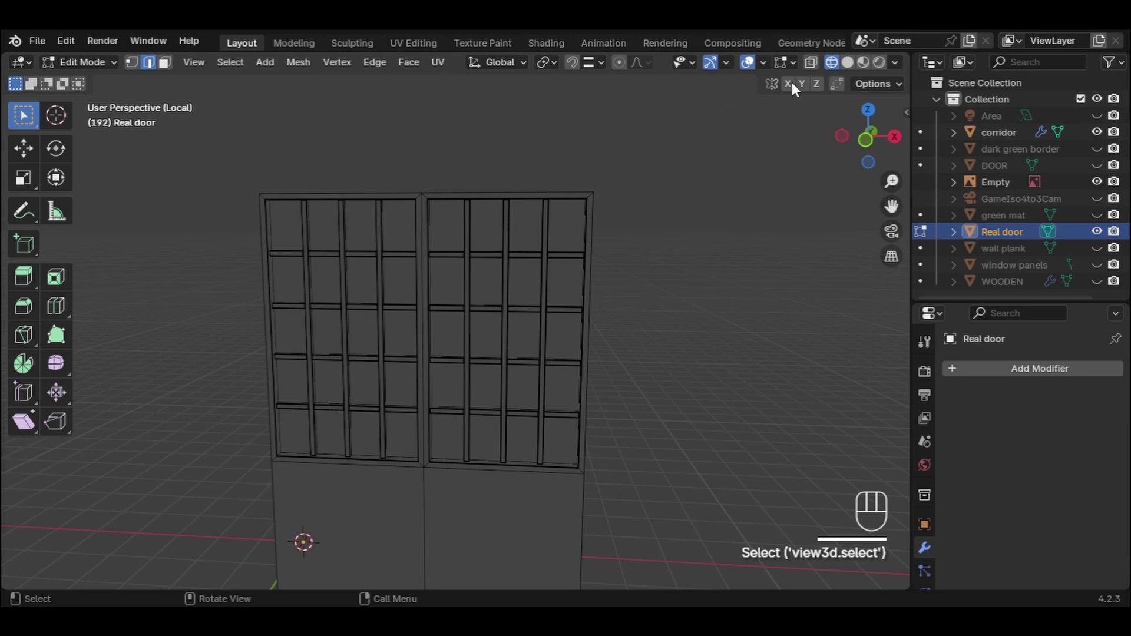
Step: Show the door in solid shading in Object Mode and examine its lattice up close and as a whole
click(848, 62)
click(682, 383)
key(Tab)
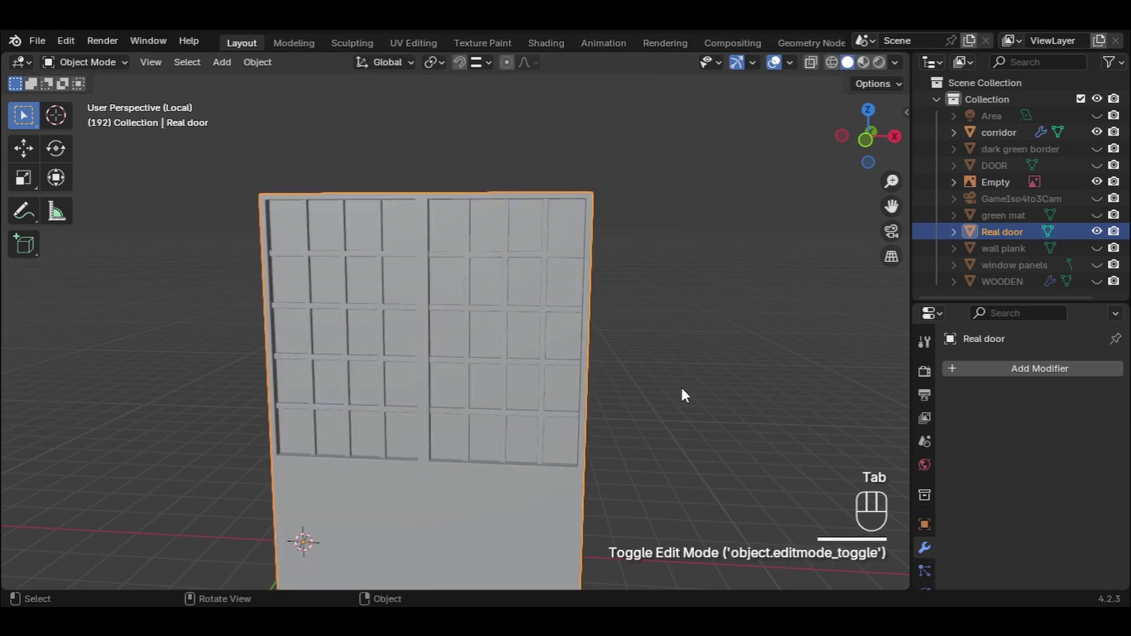
mouse_move(682, 390)
middle_down()
mouse_move(648, 402)
mouse_move(510, 314)
middle_up()
scroll(511, 313, up, 6)
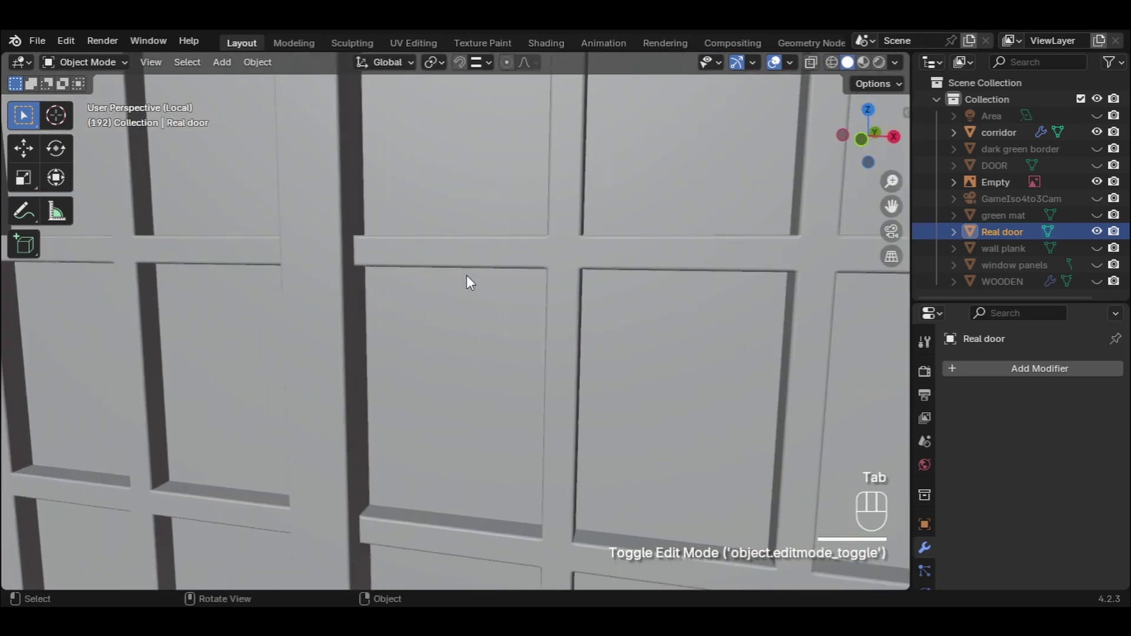
scroll(365, 291, down, 8)
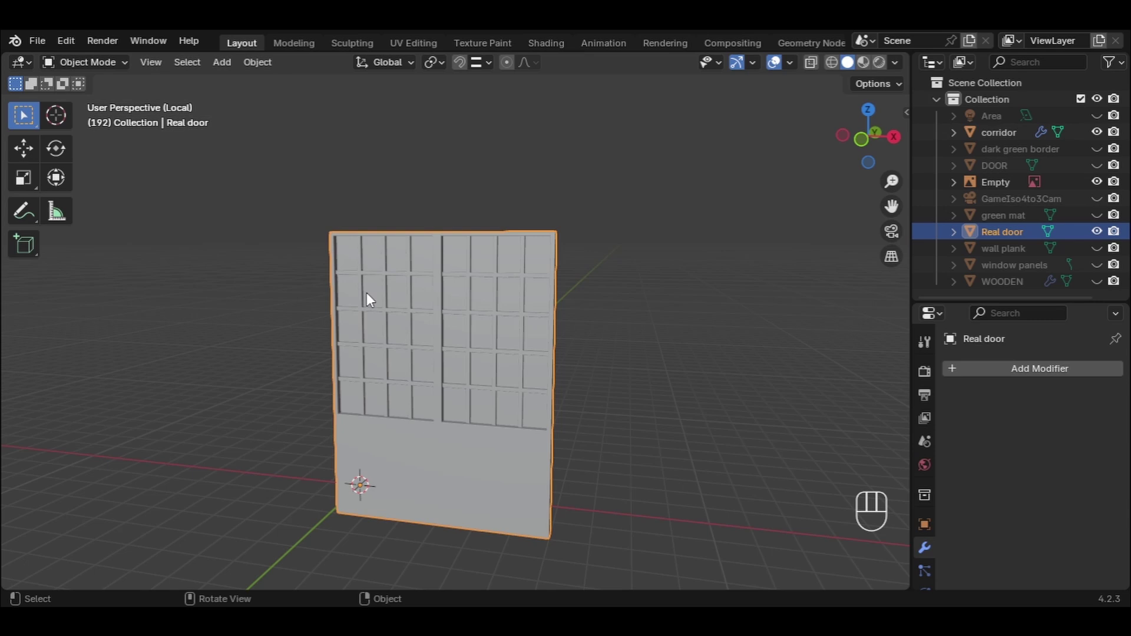
mouse_move(553, 334)
middle_down()
mouse_move(462, 348)
mouse_move(494, 355)
mouse_move(325, 356)
mouse_move(238, 324)
mouse_move(279, 223)
mouse_move(433, 265)
mouse_move(551, 316)
middle_up()
Step: Return to wireframe shading, deselect the door and examine the bevelled joints between the lattice bars
click(831, 61)
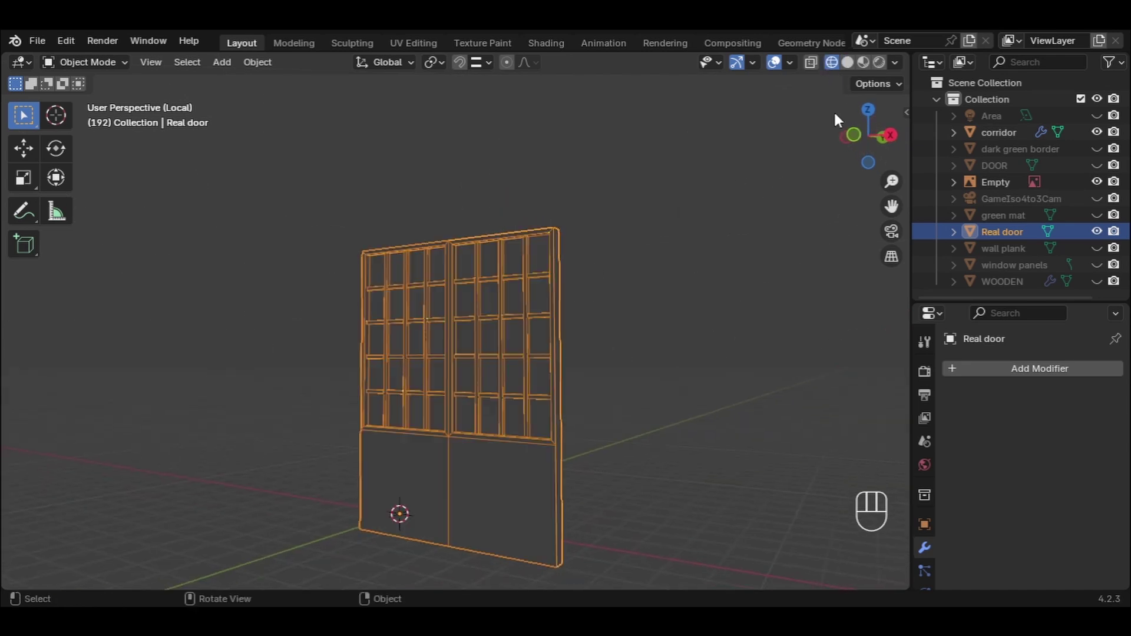
click(613, 368)
middle_drag(639, 373, 601, 366)
scroll(560, 318, up, 5)
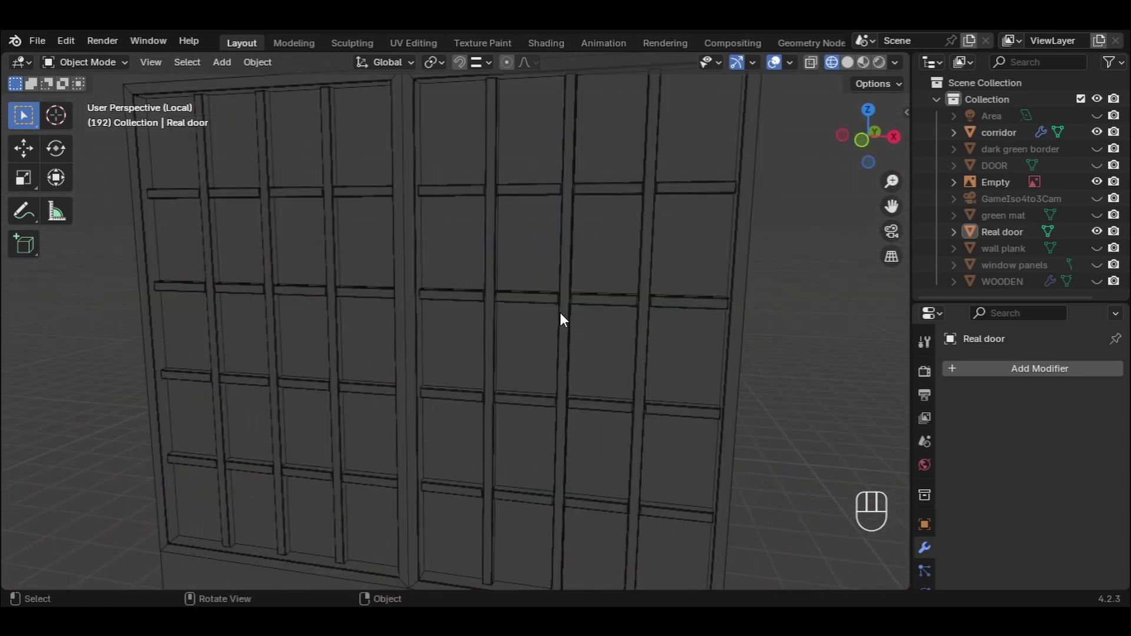
scroll(489, 286, up, 6)
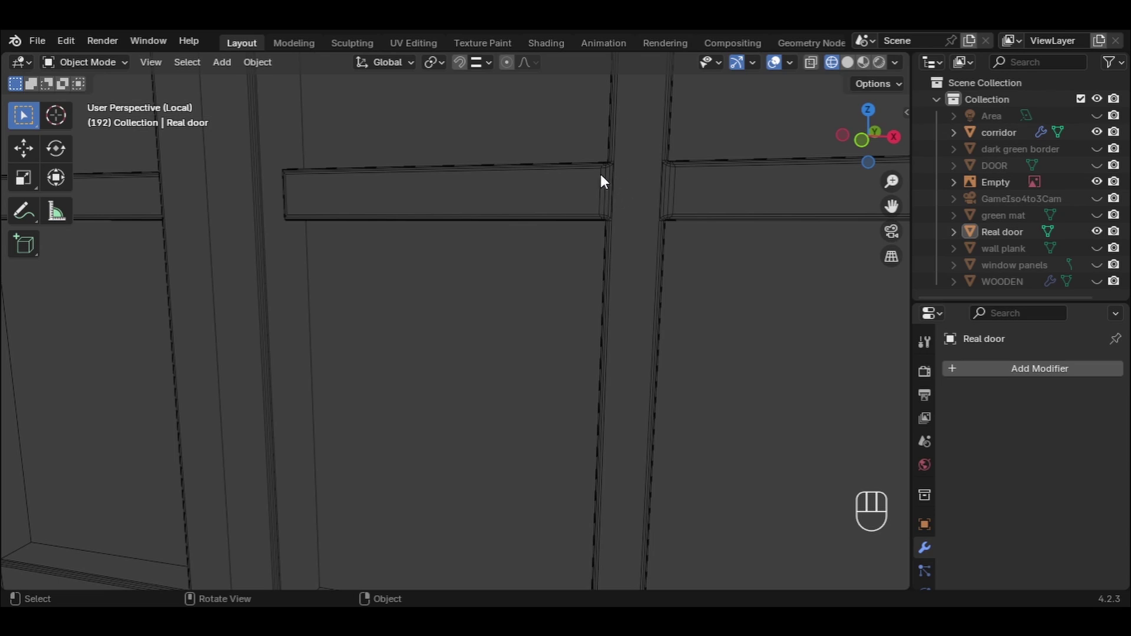
drag(892, 205, 798, 238)
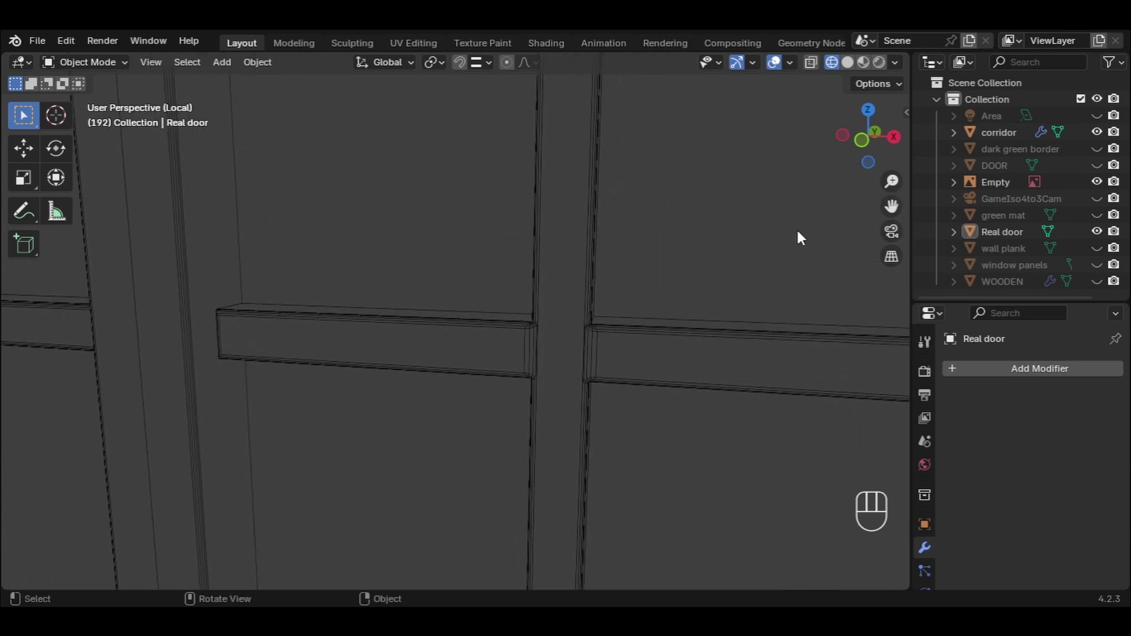
Step: Examine the whole lattice door, and leave local view to show it within the corridor walls
scroll(608, 370, up, 2)
scroll(607, 369, down, 2)
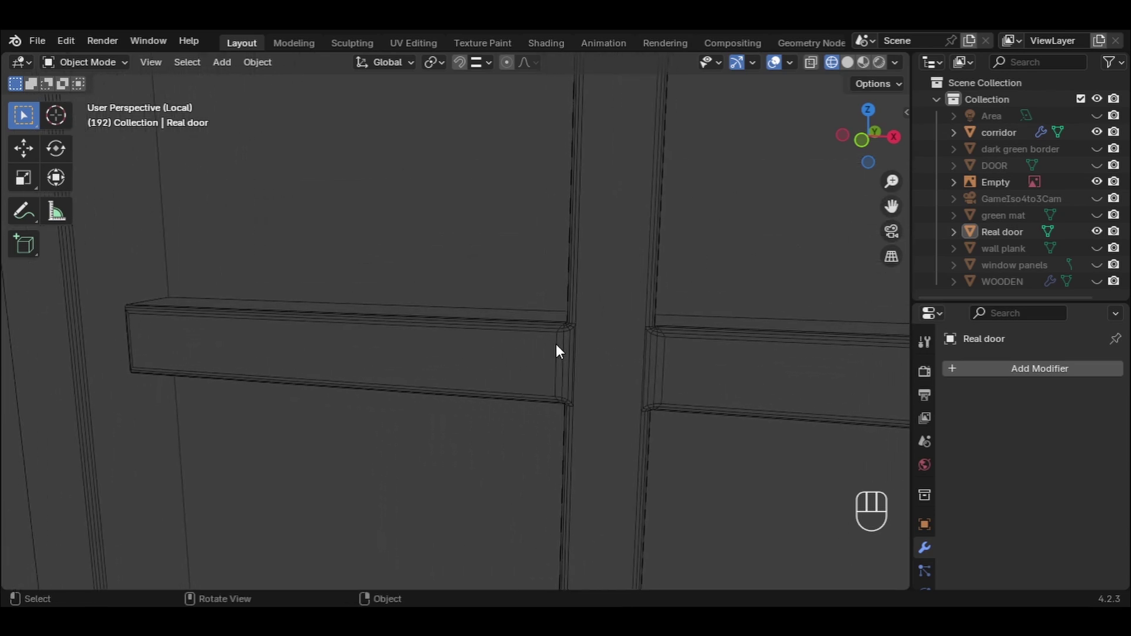
scroll(549, 341, down, 10)
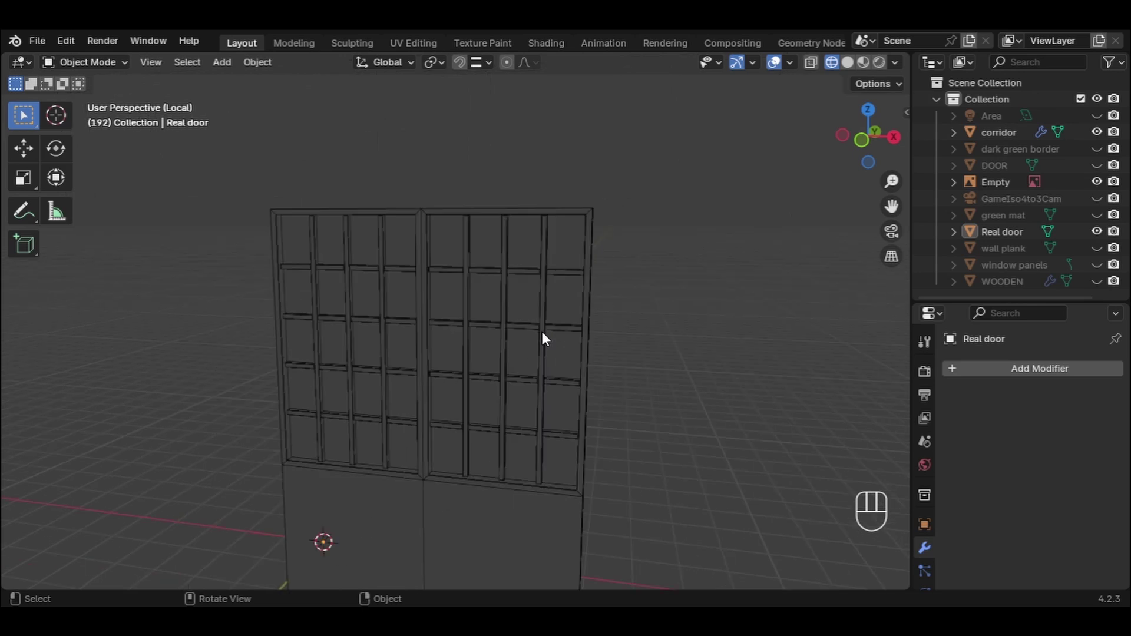
mouse_move(542, 331)
middle_down()
mouse_move(521, 340)
mouse_move(557, 332)
middle_up()
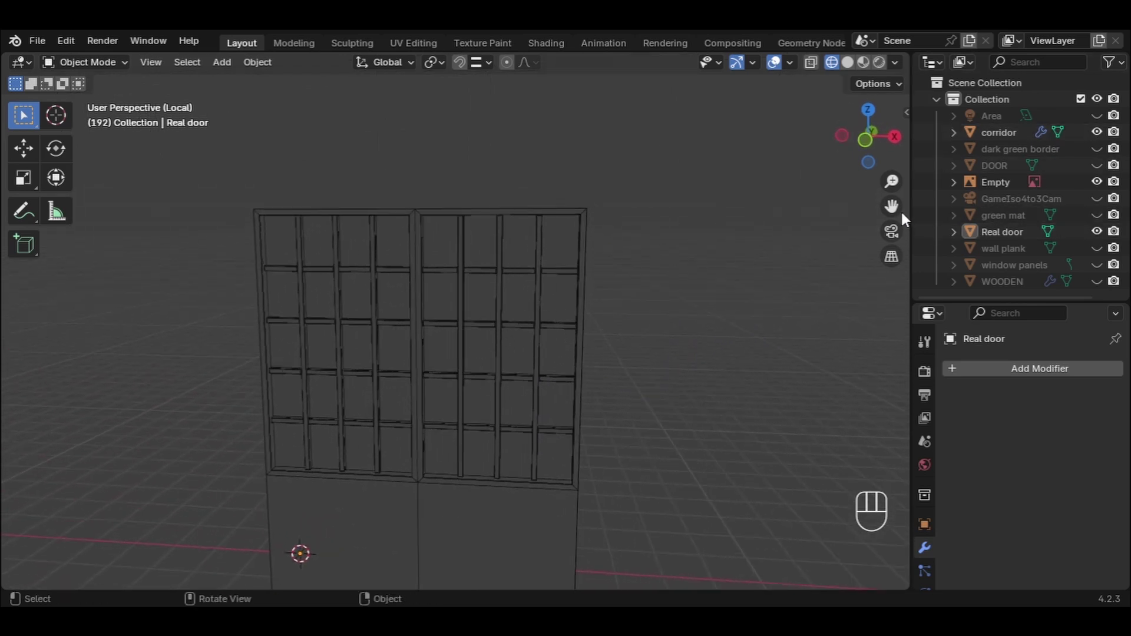
drag(892, 206, 891, 206)
middle_drag(561, 361, 574, 372)
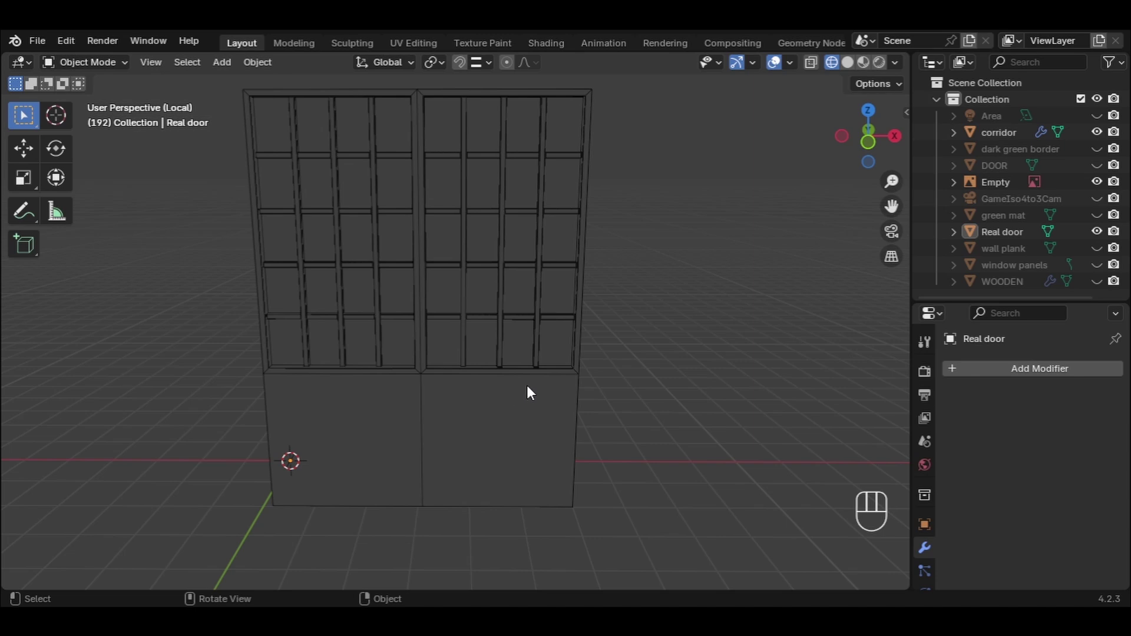
key(slash)
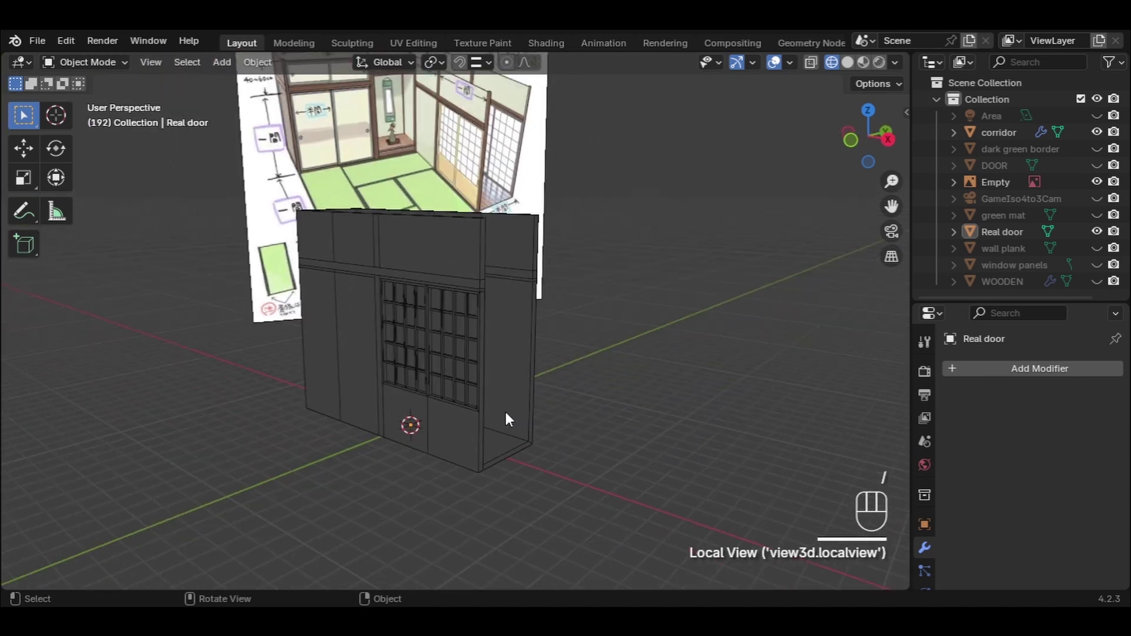
mouse_move(505, 419)
middle_down()
mouse_move(454, 419)
mouse_move(508, 412)
middle_up()
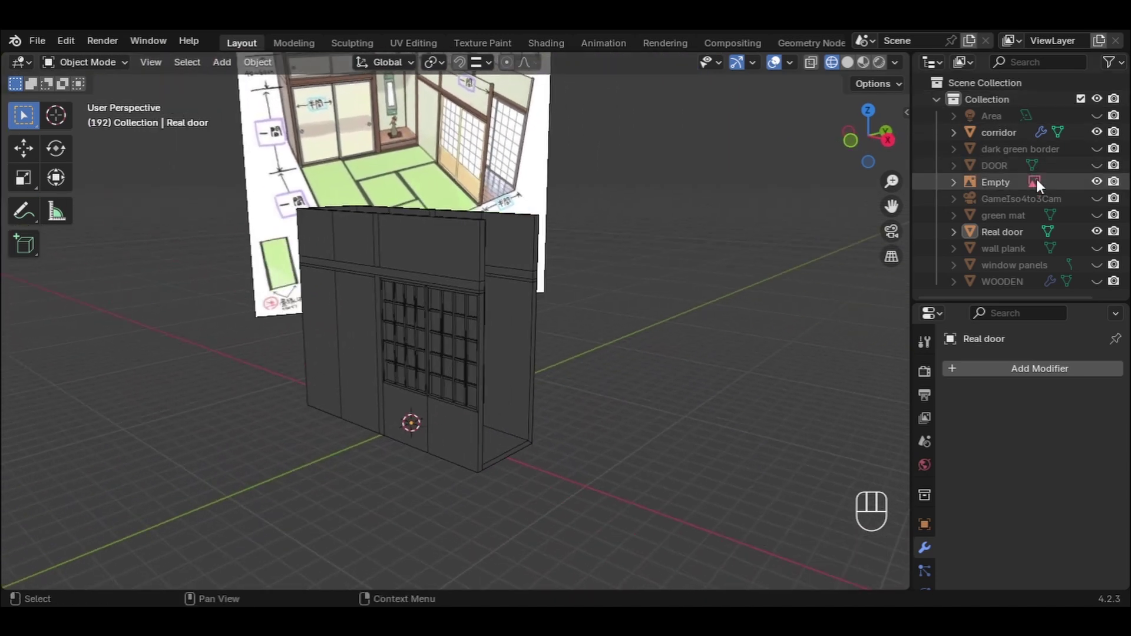
scroll(424, 252, up, 1)
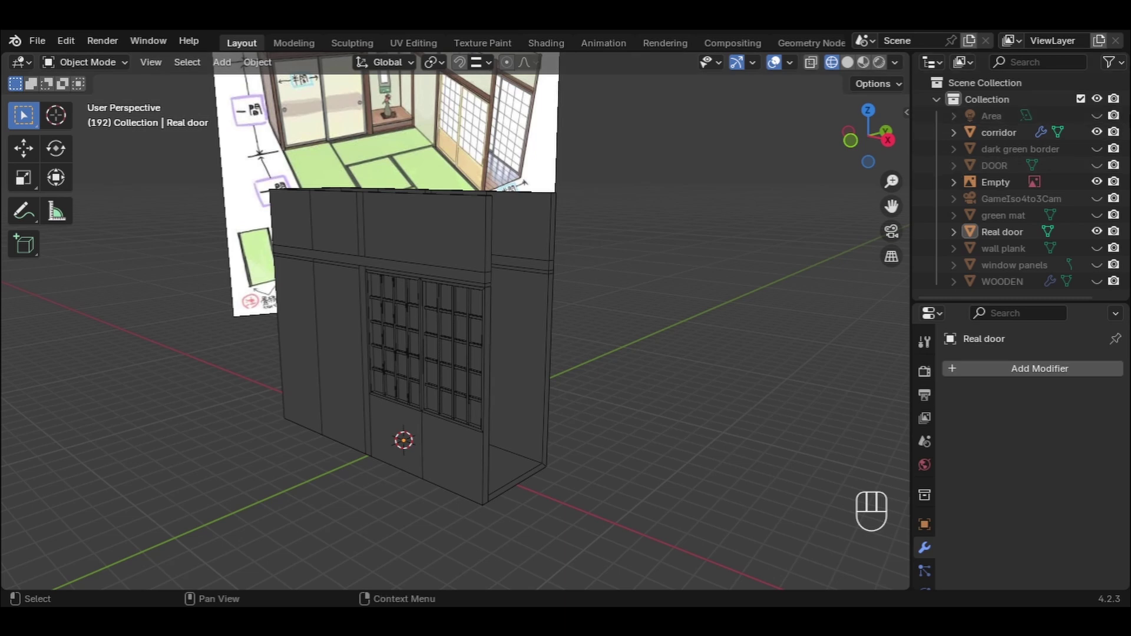
Step: Unhide the dark green border and the old DOOR object
click(1099, 150)
click(1093, 166)
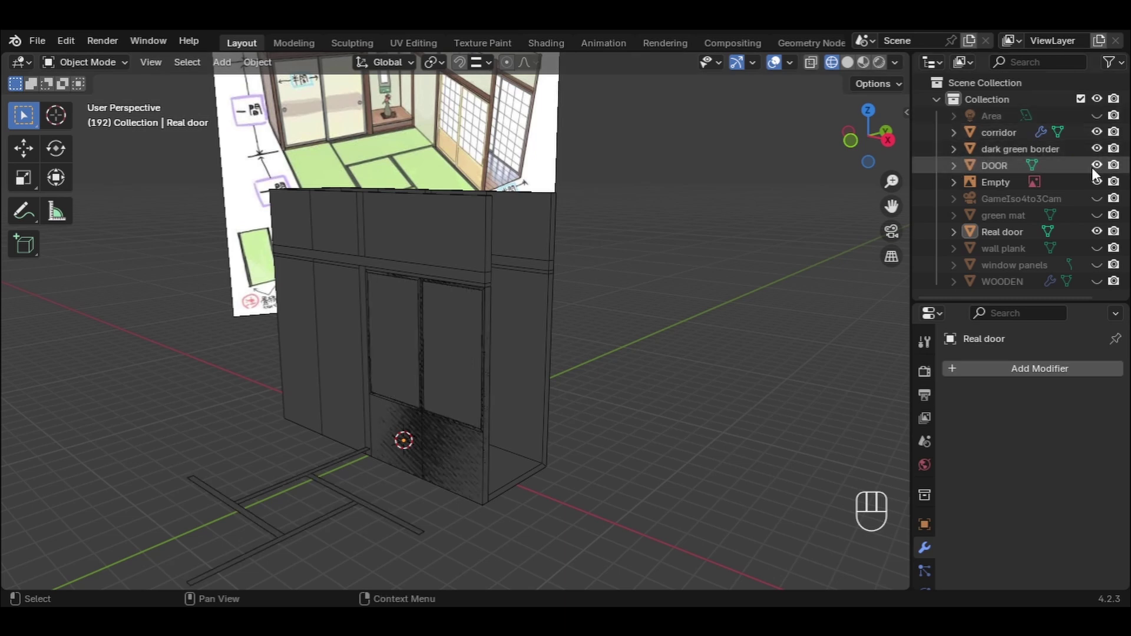
scroll(397, 419, up, 5)
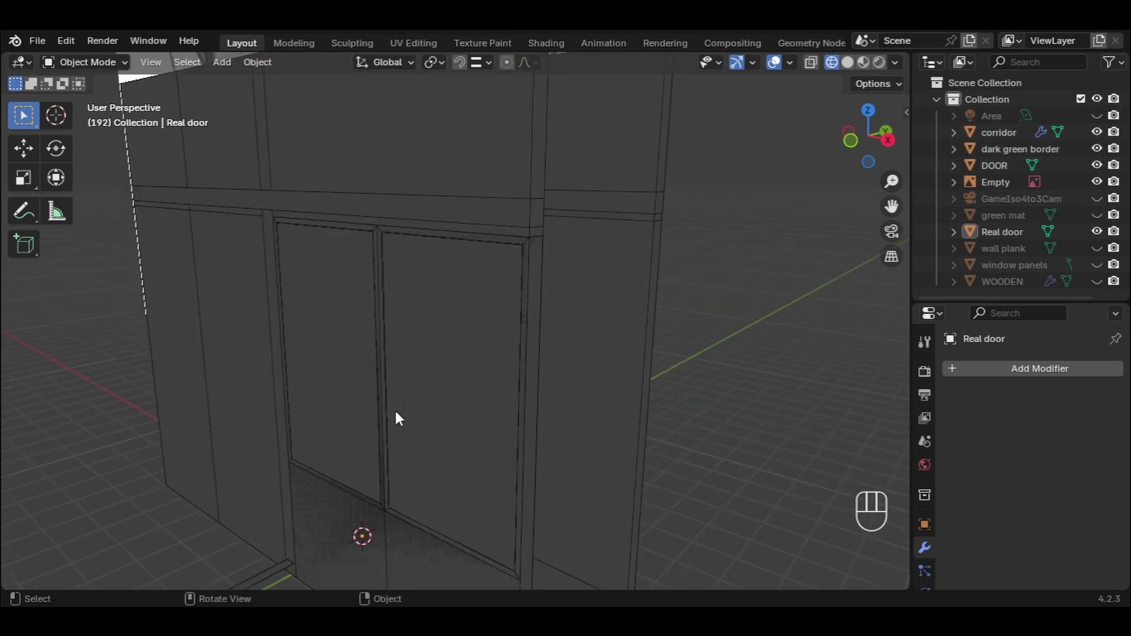
Step: Select the old DOOR object overlapping the lattice door and hide it from the viewport
click(454, 387)
scroll(454, 384, down, 4)
scroll(454, 385, up, 4)
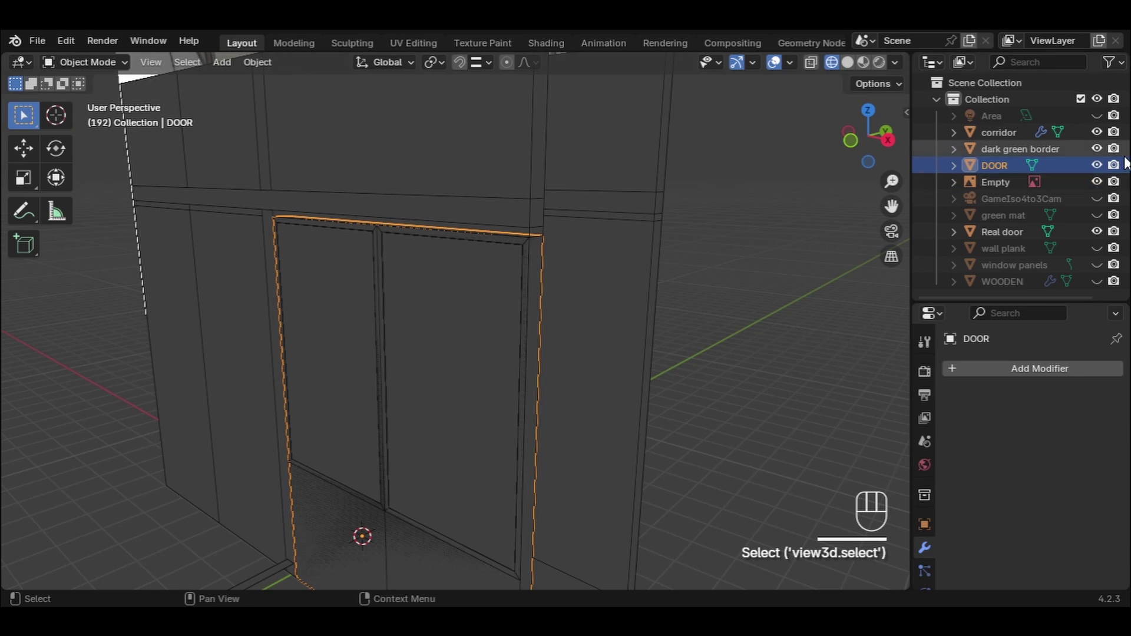
click(1098, 165)
middle_drag(380, 350, 648, 265)
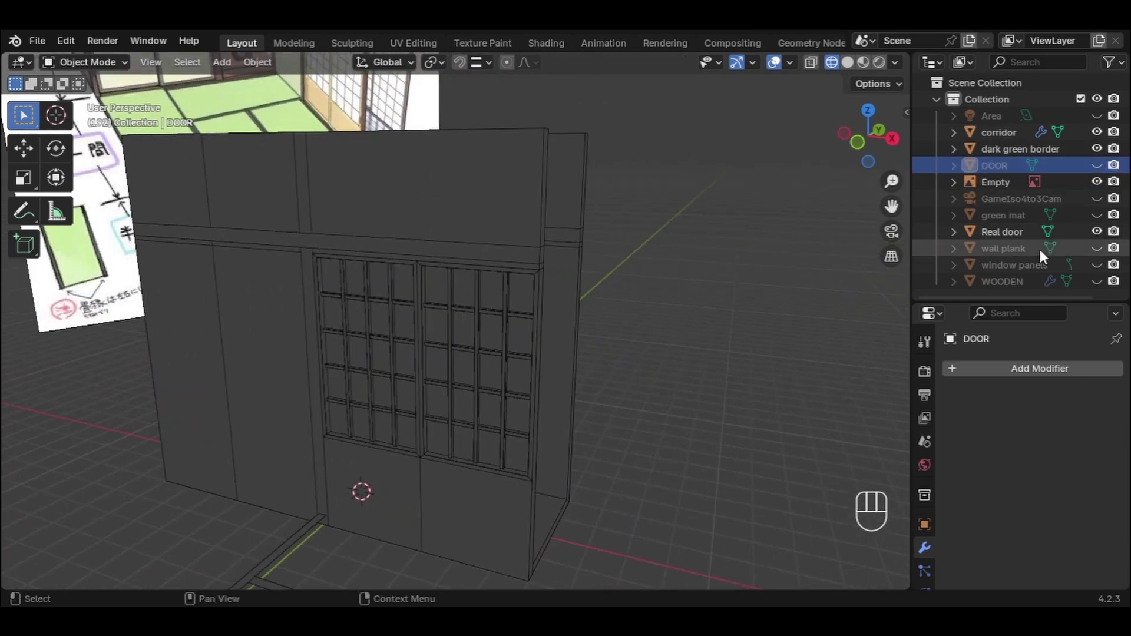
Step: Unhide the GameIso4to3Cam camera, green mat, wall plank, window panels and WOODEN objects
drag(1097, 198, 1098, 216)
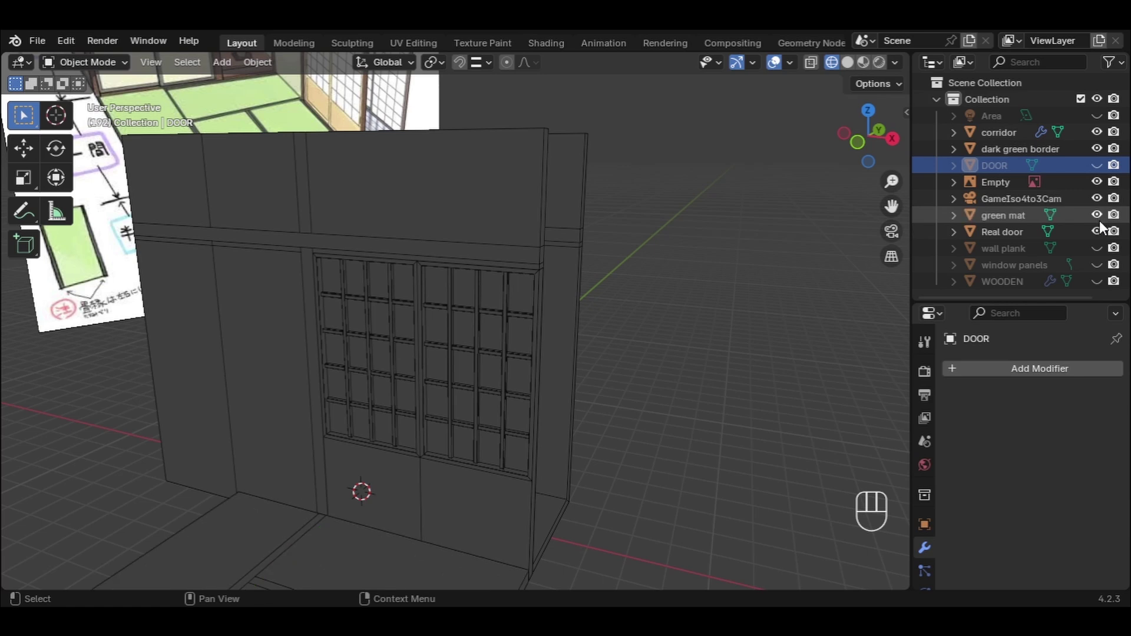
click(1099, 249)
click(1098, 265)
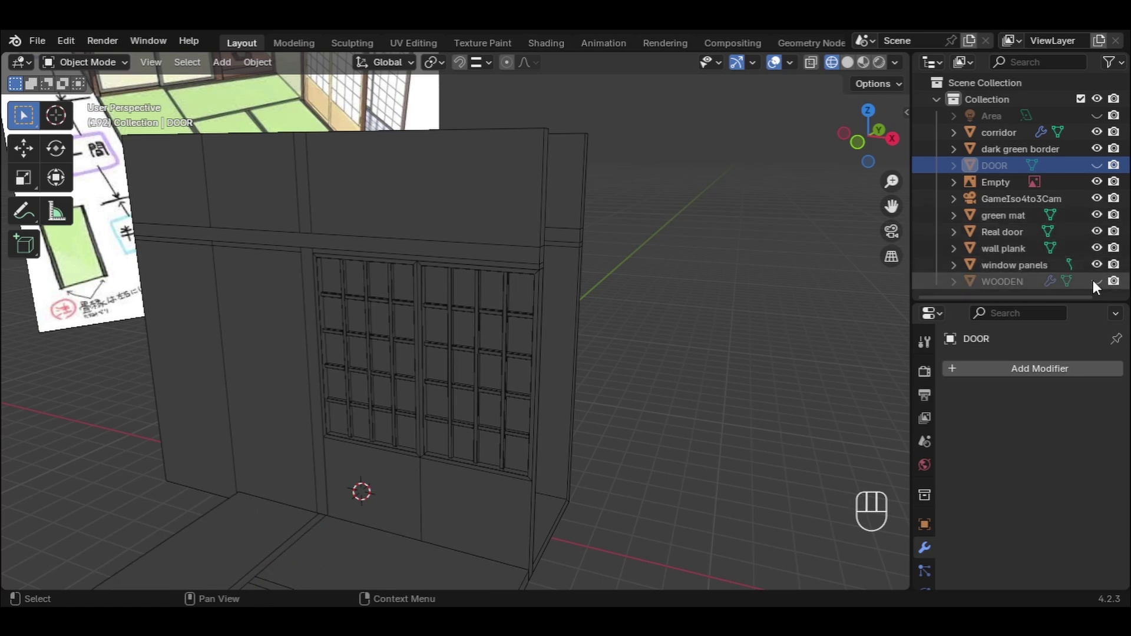
click(1095, 282)
middle_drag(804, 277, 474, 288)
Step: Select the real door, examine how it sits in the wall opening, and clear the selection
click(403, 352)
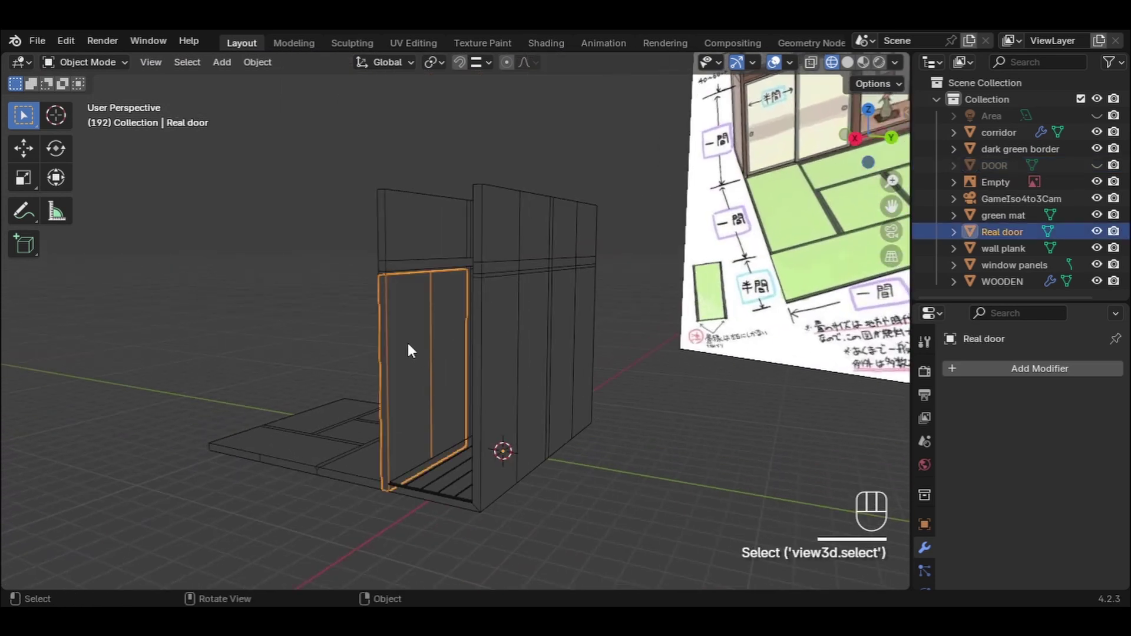
middle_drag(407, 351, 547, 359)
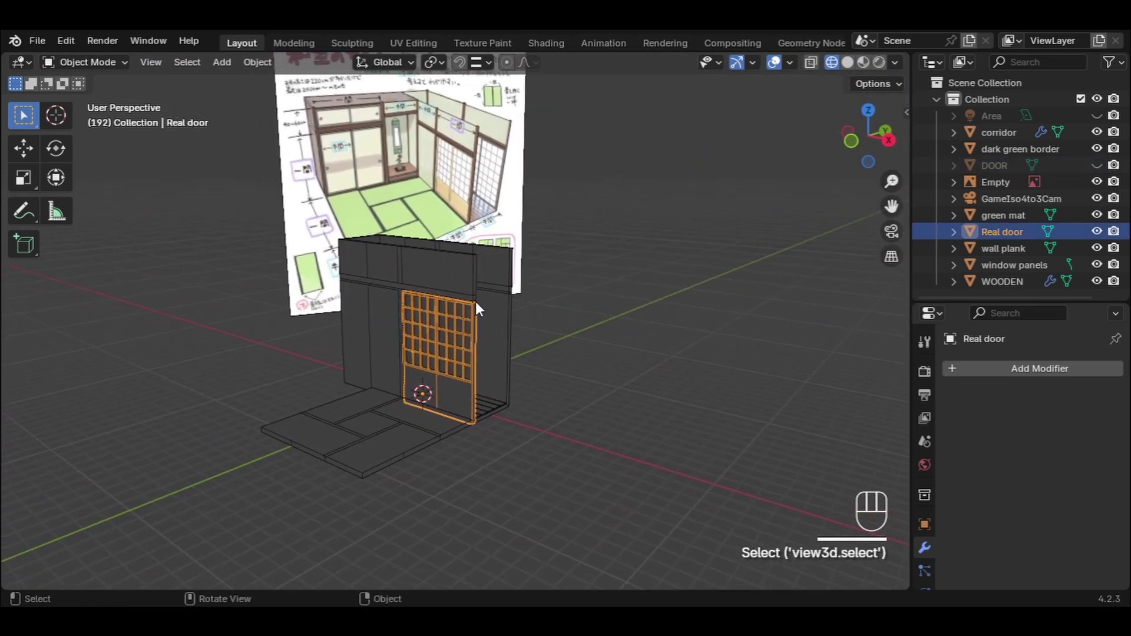
scroll(474, 300, up, 5)
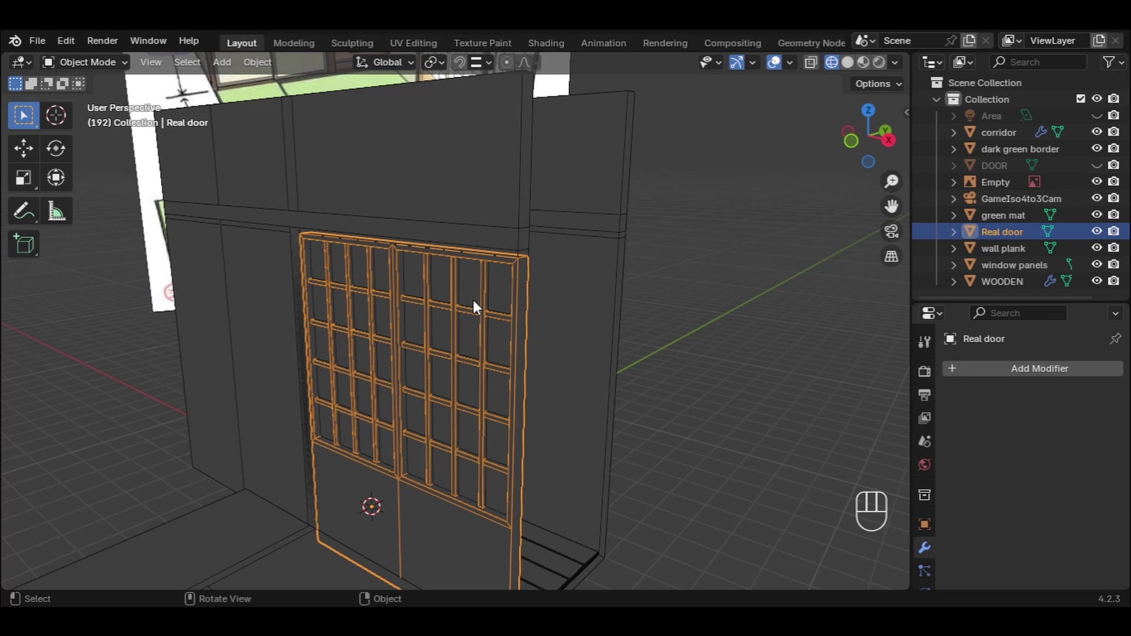
scroll(473, 299, down, 5)
click(618, 389)
Step: Examine the assembled room with its walls, door and floor mats from several angles beside the reference image
middle_drag(617, 391, 499, 369)
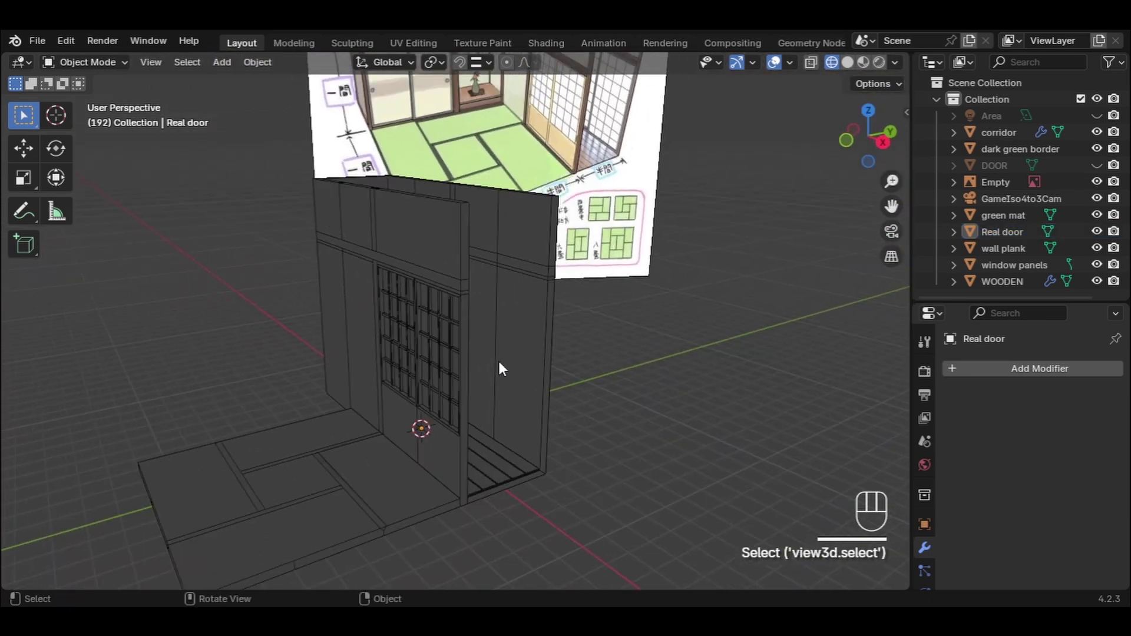
mouse_move(889, 207)
mouse_down()
mouse_move(932, 201)
mouse_move(884, 209)
mouse_up()
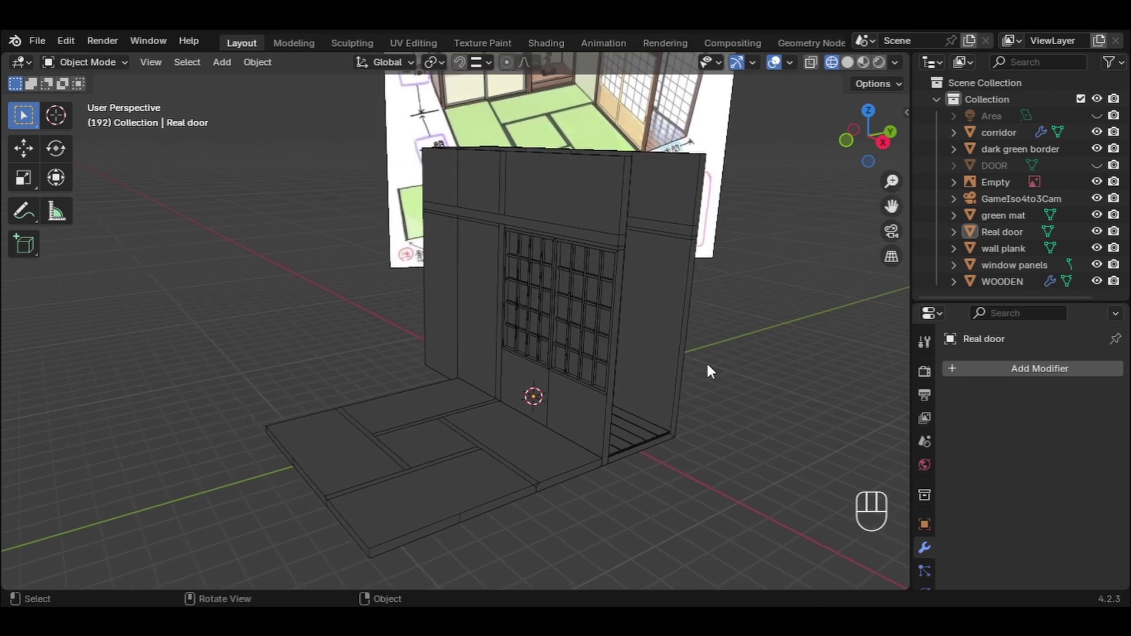
scroll(708, 364, down, 3)
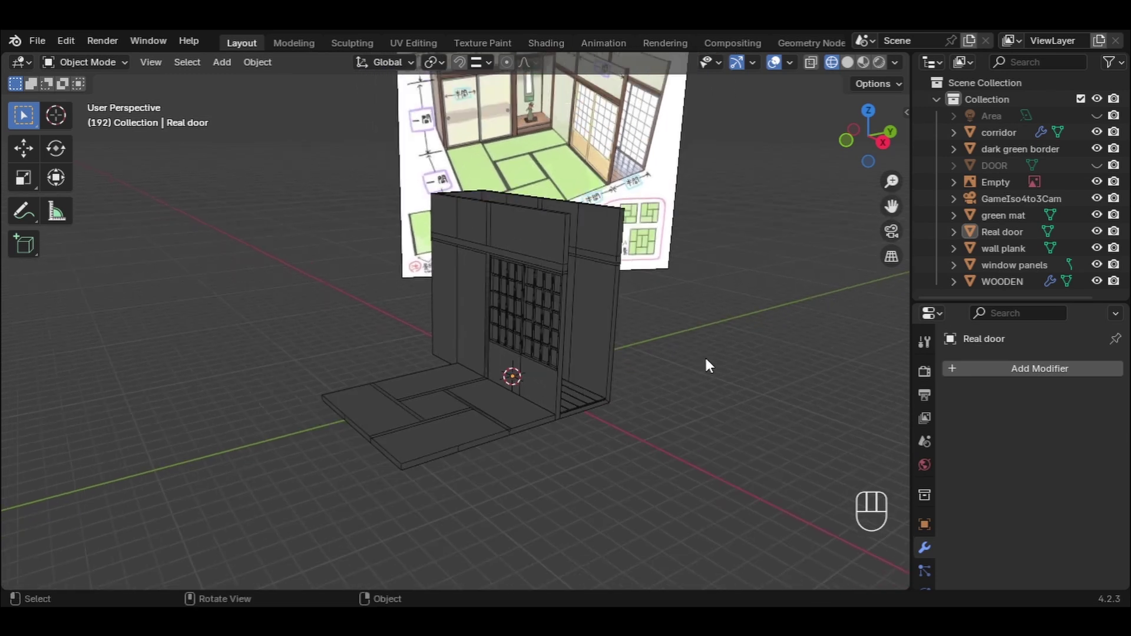
middle_drag(706, 356, 17, 357)
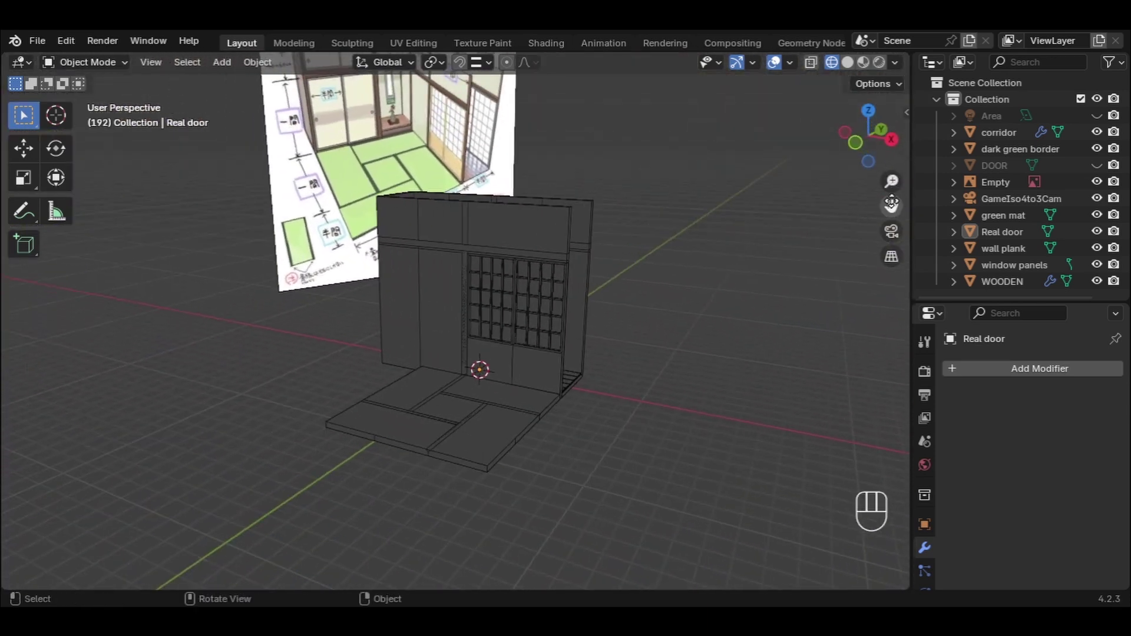
drag(891, 205, 930, 236)
middle_drag(726, 376, 690, 377)
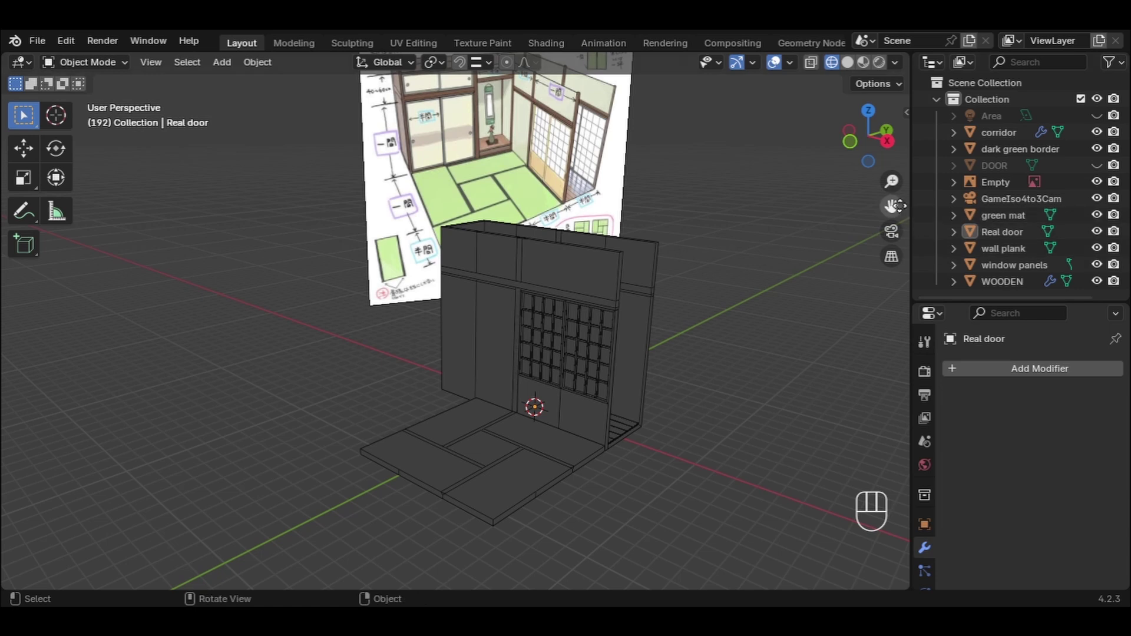
drag(892, 206, 875, 190)
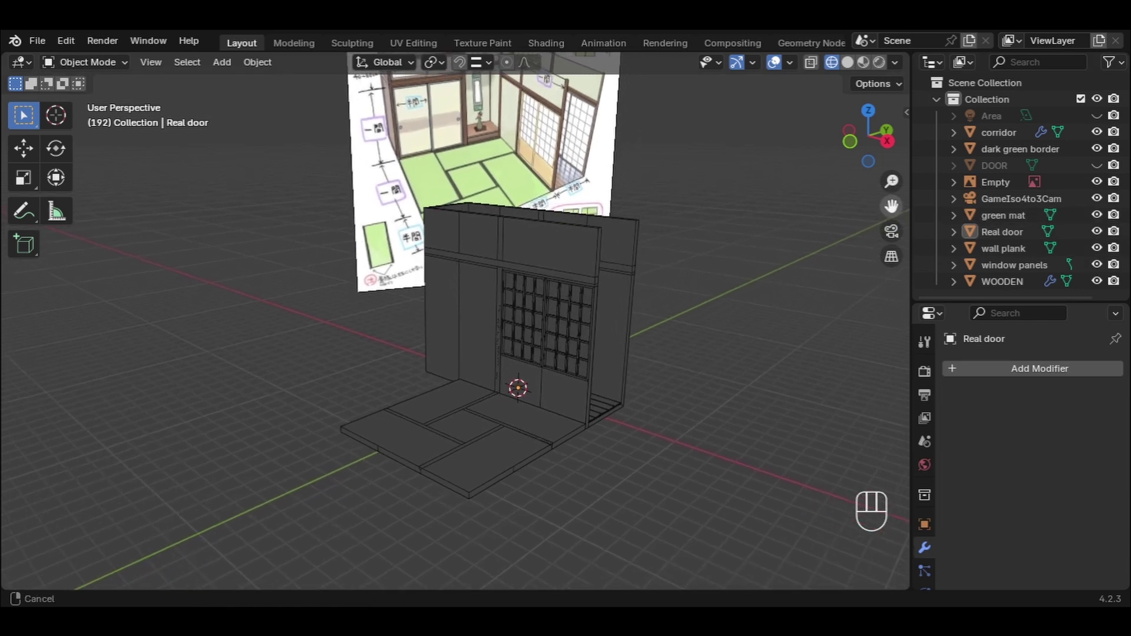